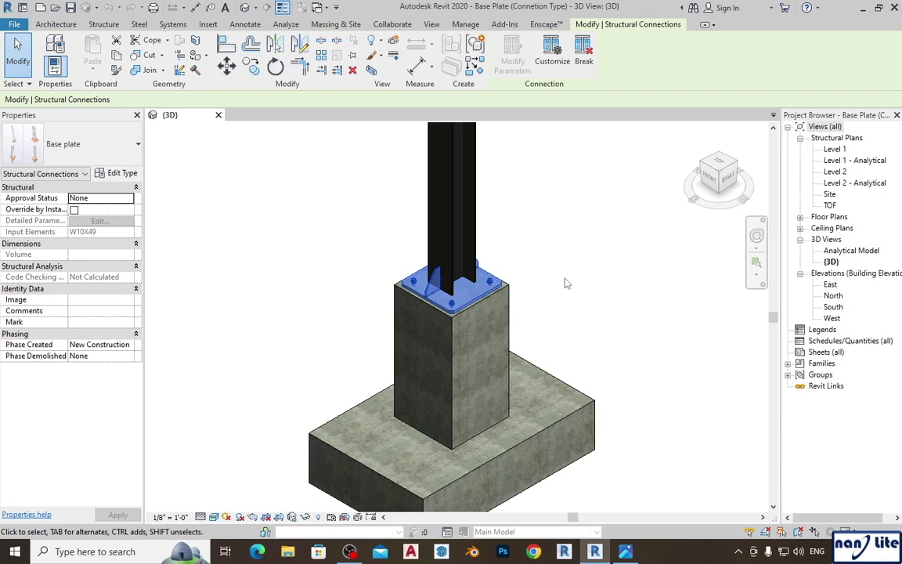
left_click(567, 284)
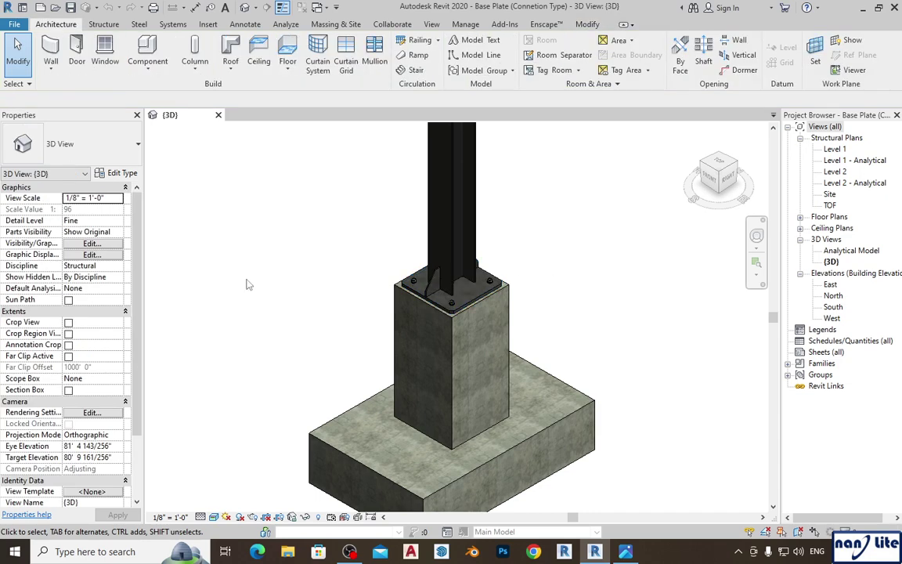
left_click(140, 24)
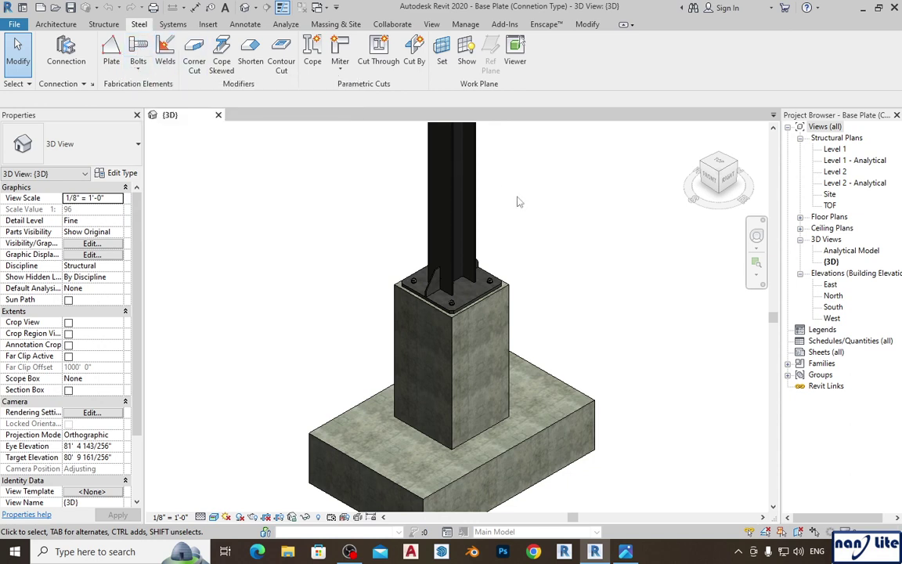
middle_click_drag(412, 243, 339, 221)
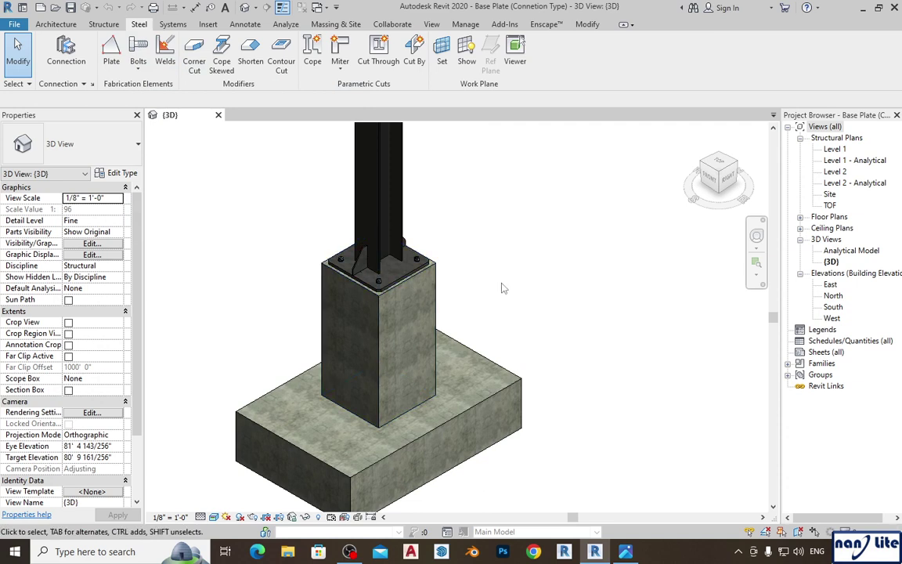
scroll(505, 291, "down", 2)
scroll(501, 285, "down", 2)
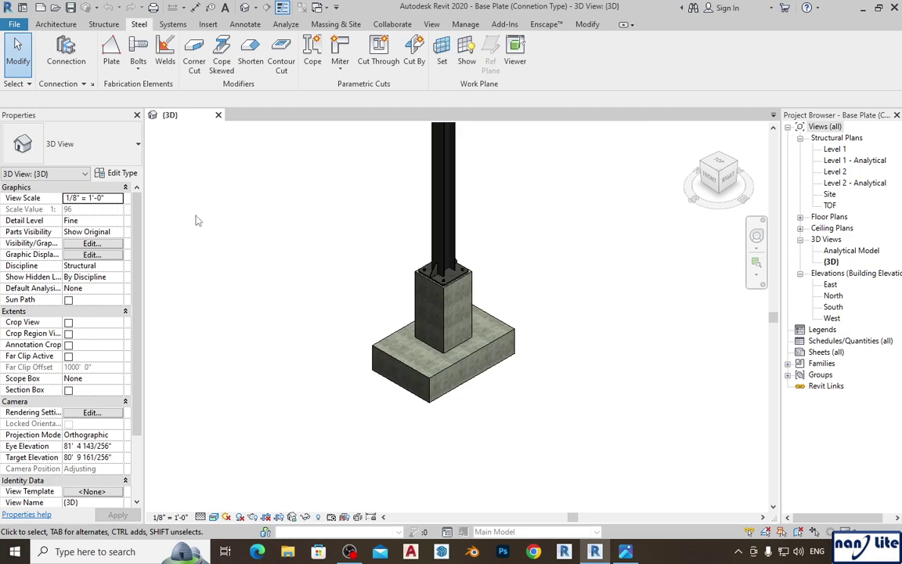
- Create a new project from the US Imperial Structural Analysis-Default template
left_click(14, 23)
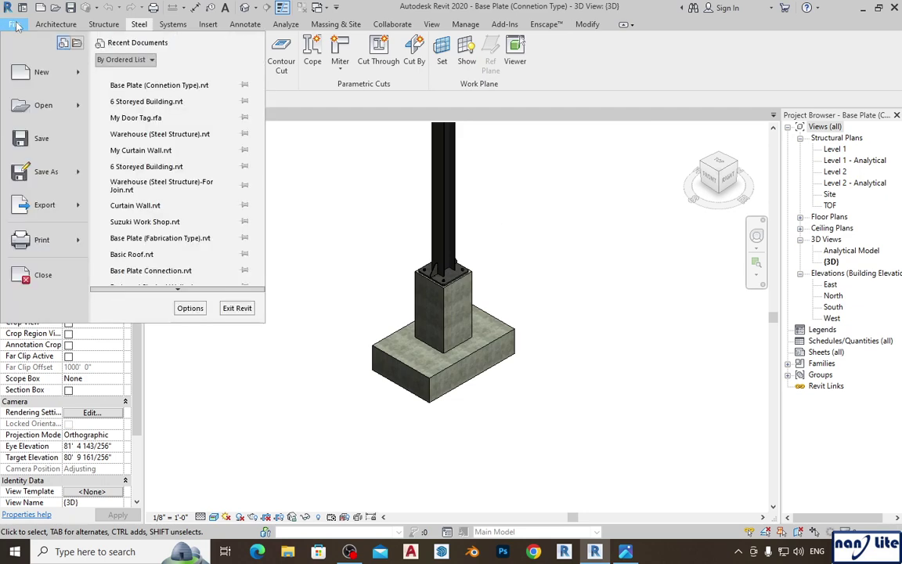
mouse_move(54, 81)
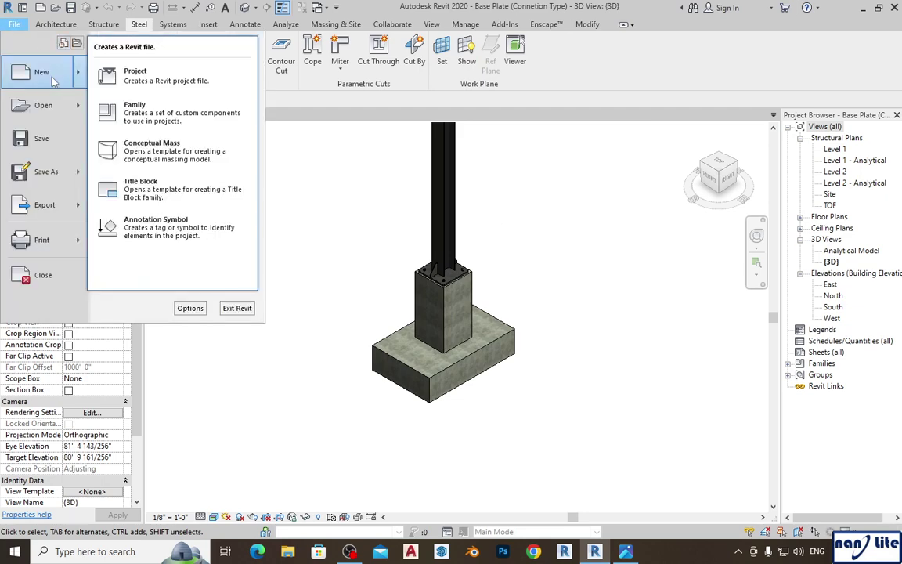
left_click(135, 74)
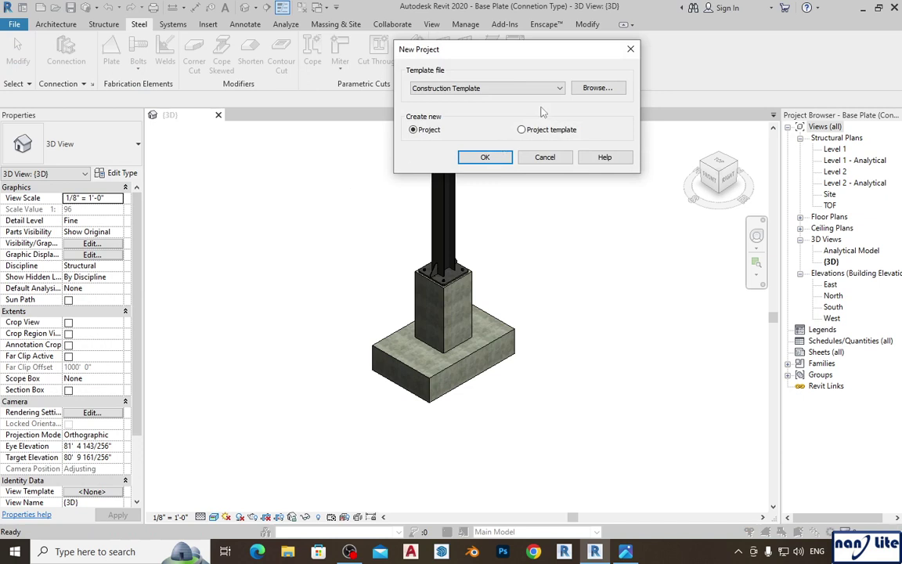
left_click(598, 89)
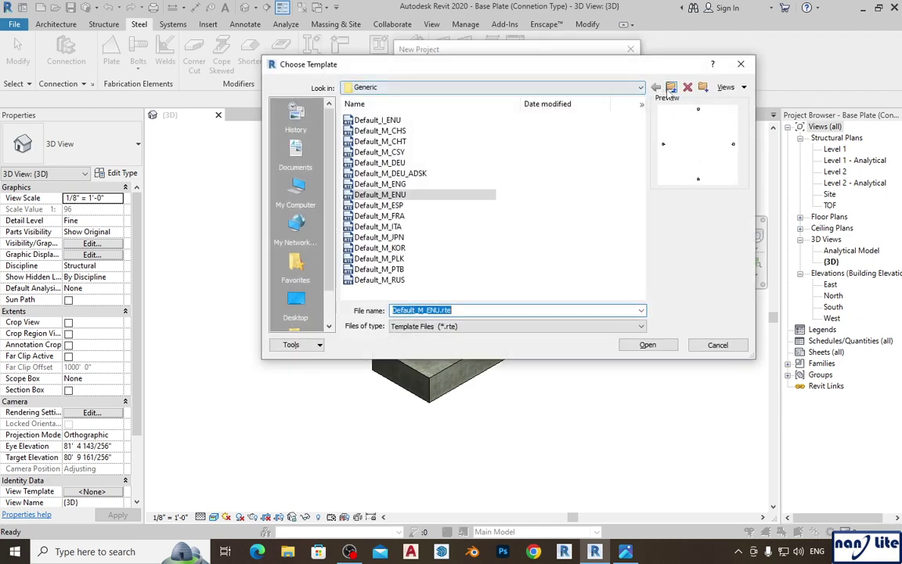
left_click(671, 87)
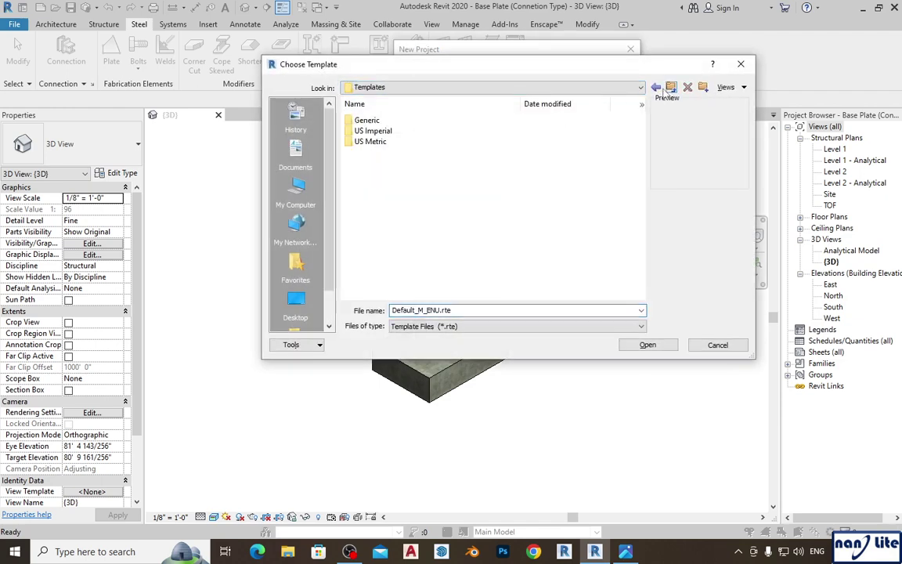
double_click(386, 132)
left_click(433, 196)
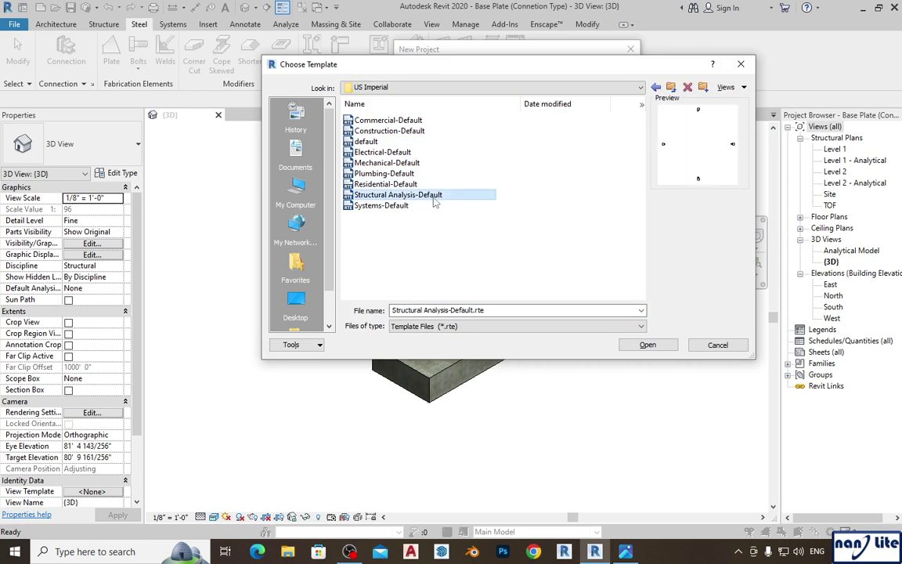
left_click(647, 345)
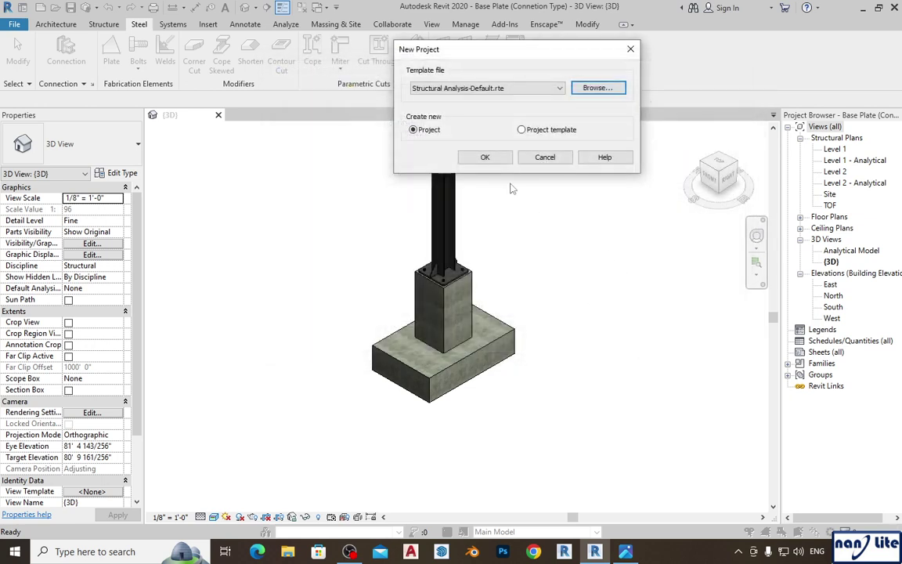
left_click(485, 156)
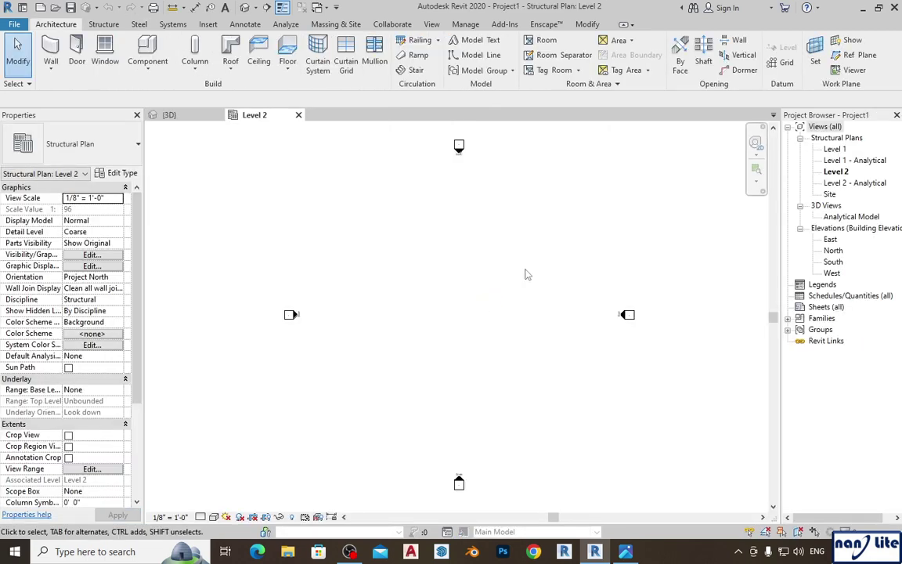
- Examine the types and sizes of the footing and concrete column in the reference base plate model's 3D view
left_click(193, 121)
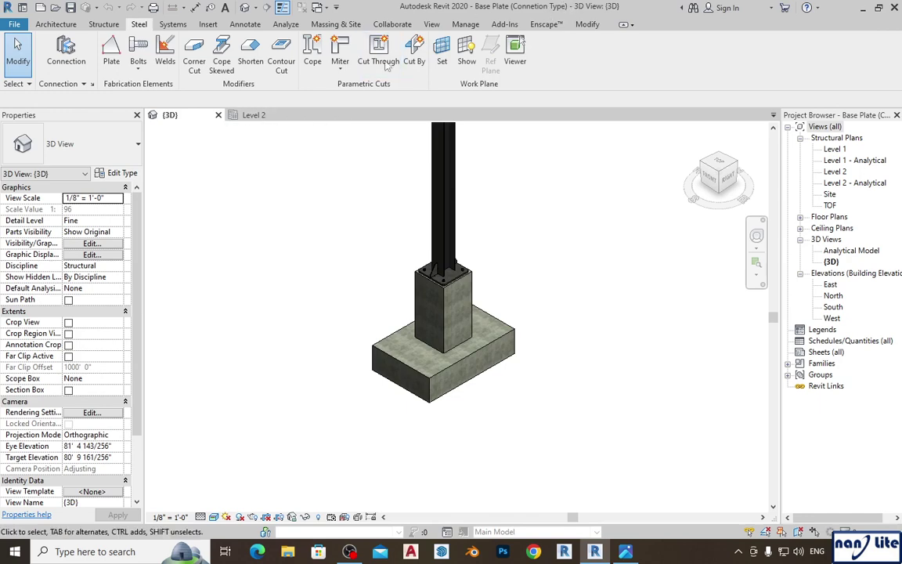
left_click(251, 115)
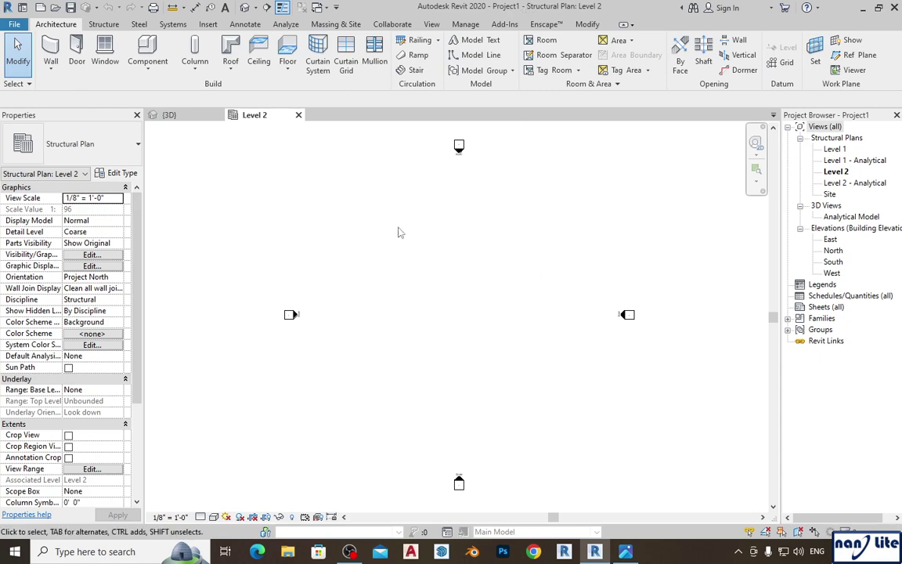
left_click(175, 119)
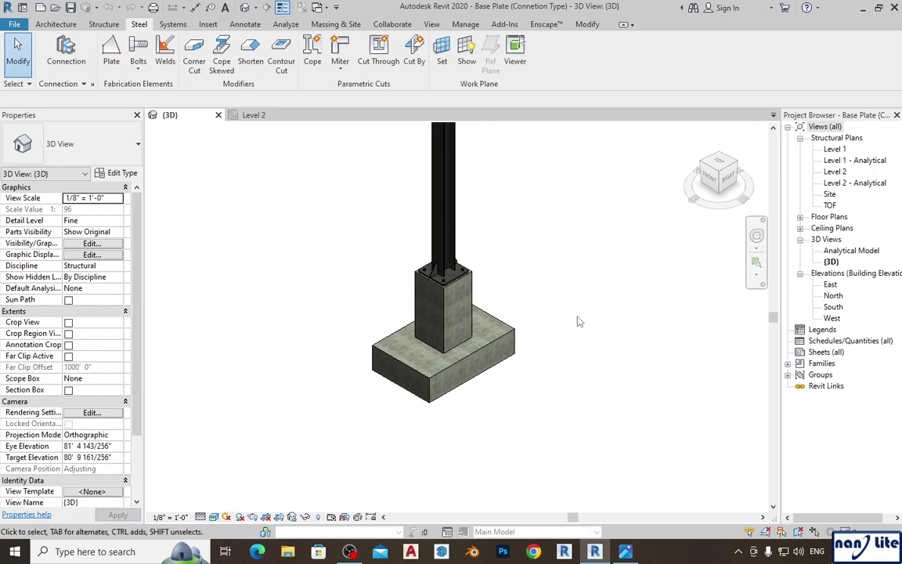
middle_click_drag(572, 316, 581, 326, "shift")
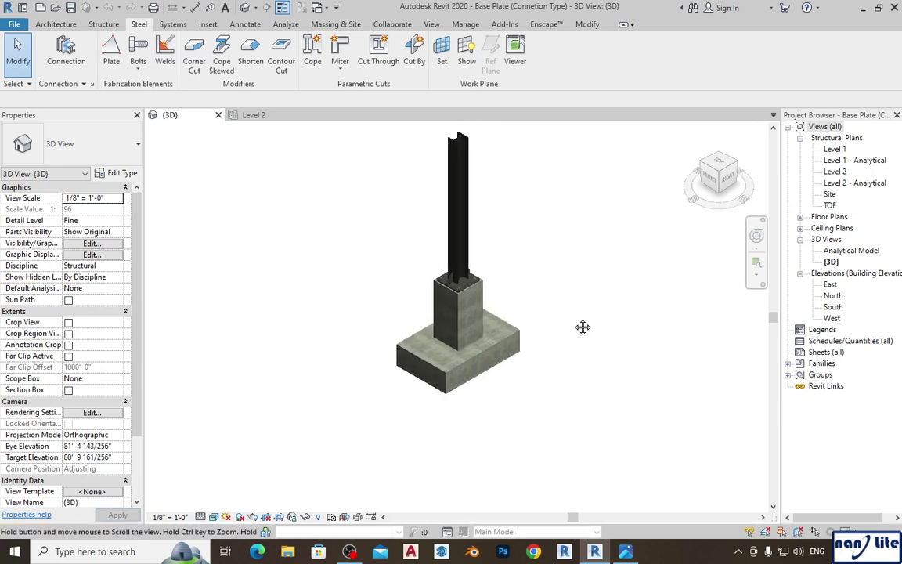
left_click(523, 343)
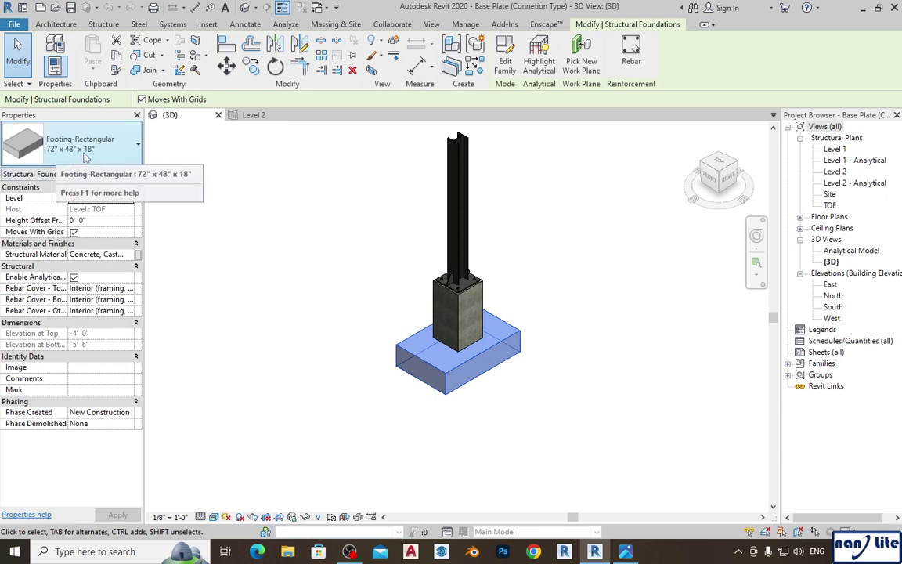
left_click(550, 292)
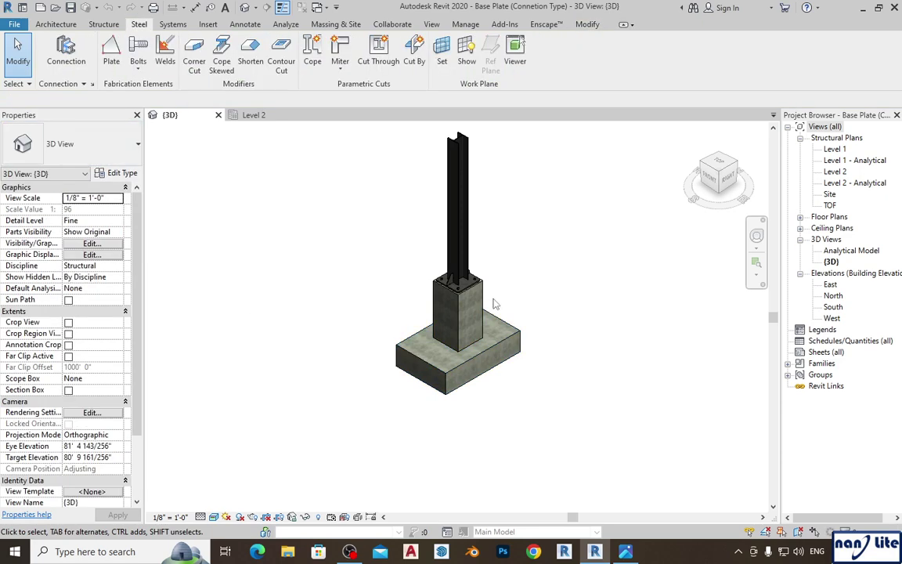
left_click(444, 305)
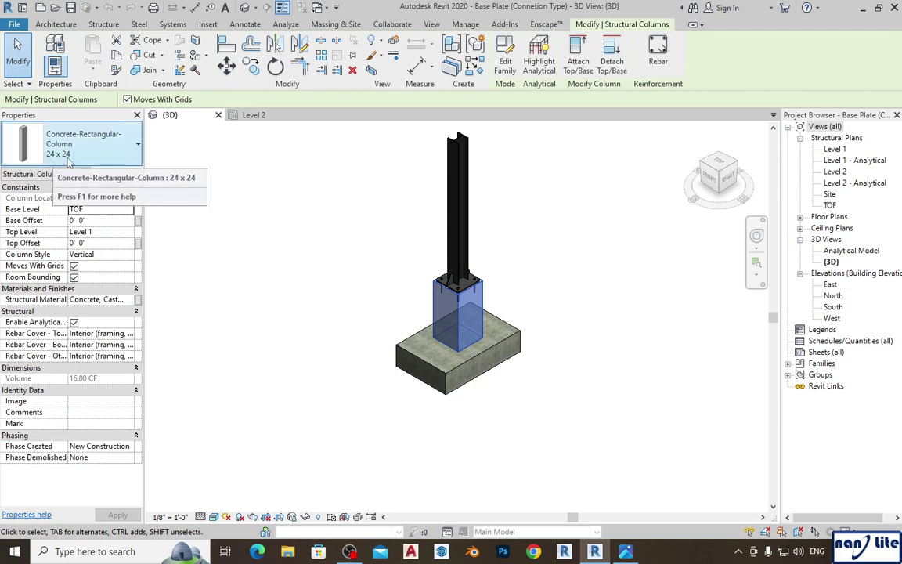
left_click(256, 210)
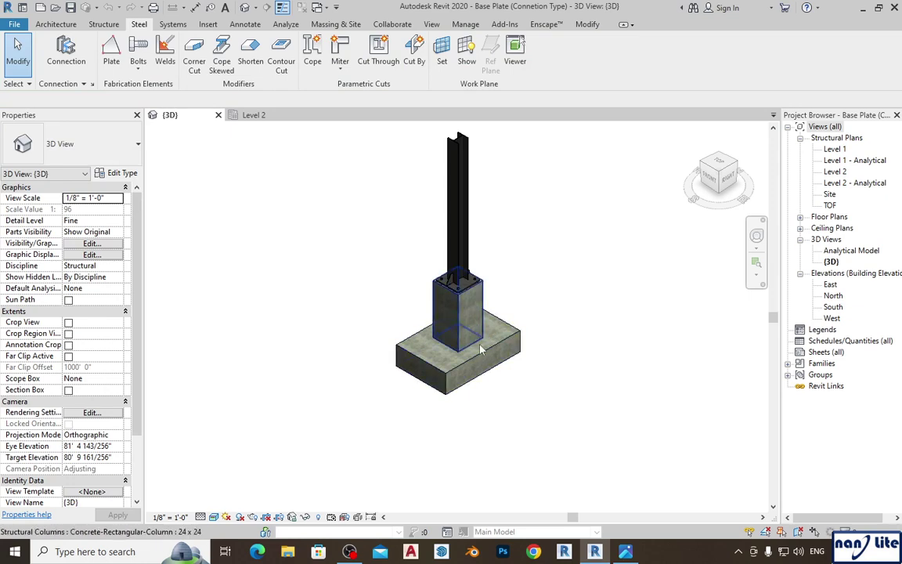
left_click(536, 309)
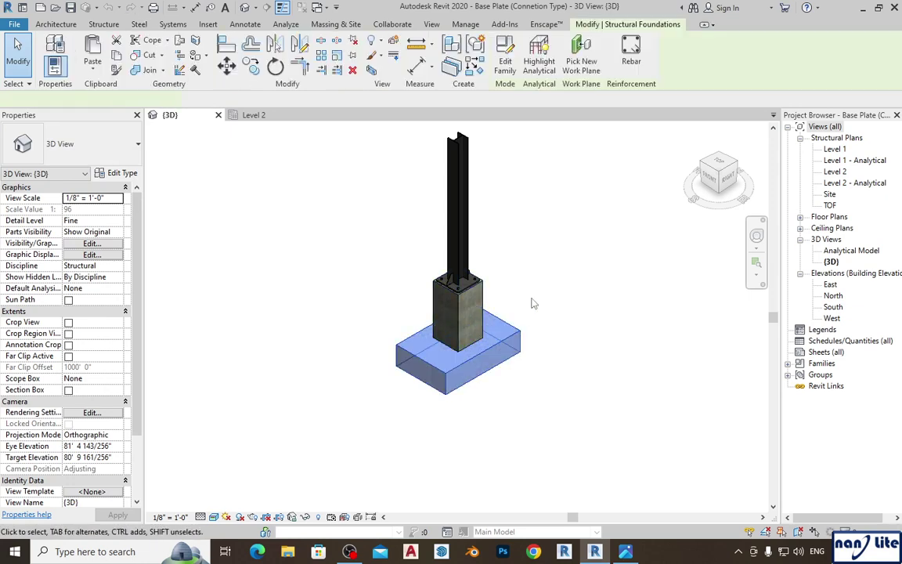
left_click(570, 270)
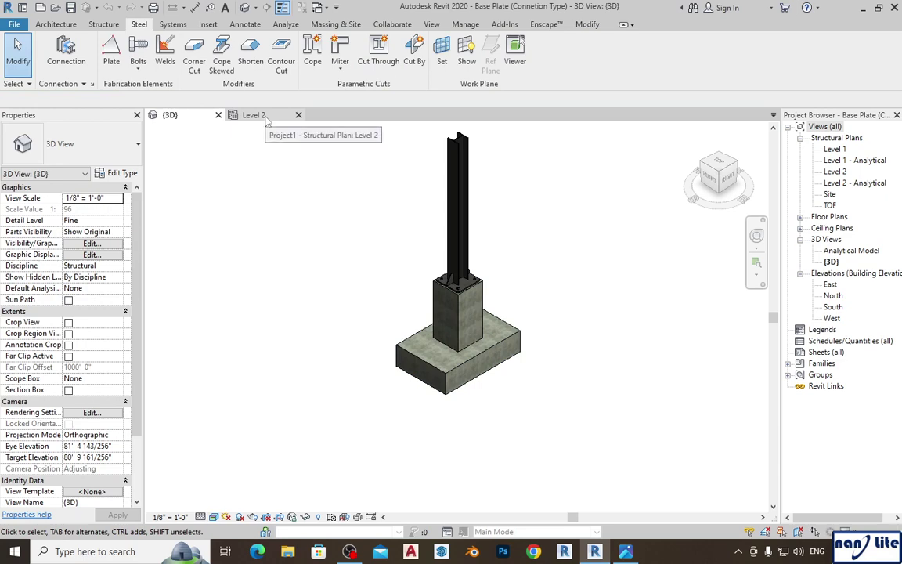
- Open the East elevation of the new project, showing the level lines and their heads
left_click(264, 117)
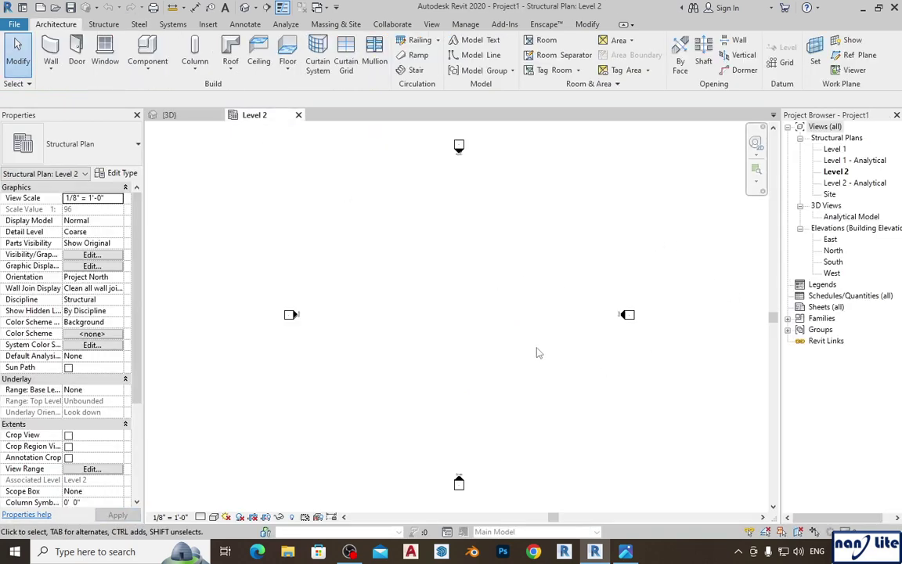
double_click(830, 239)
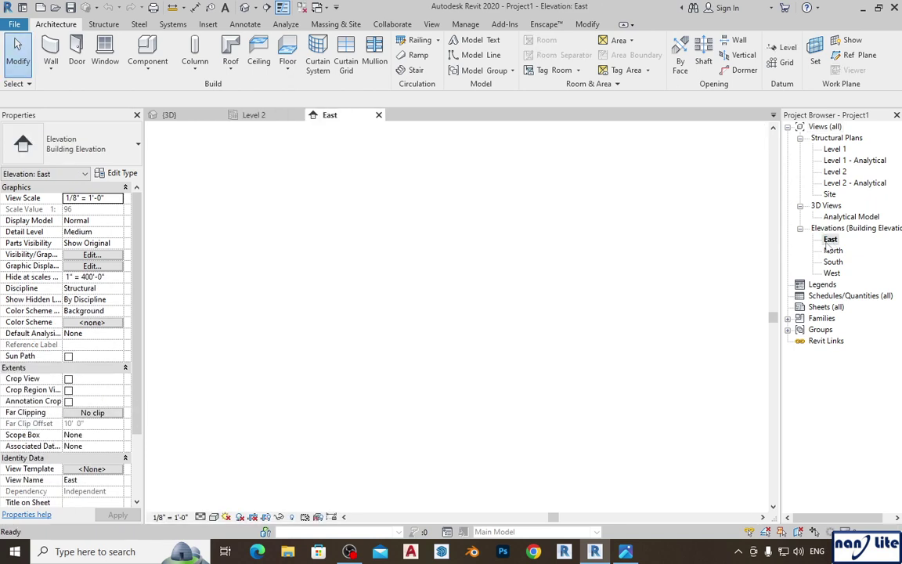
middle_click_drag(681, 268, 539, 266)
scroll(590, 307, "up", 3)
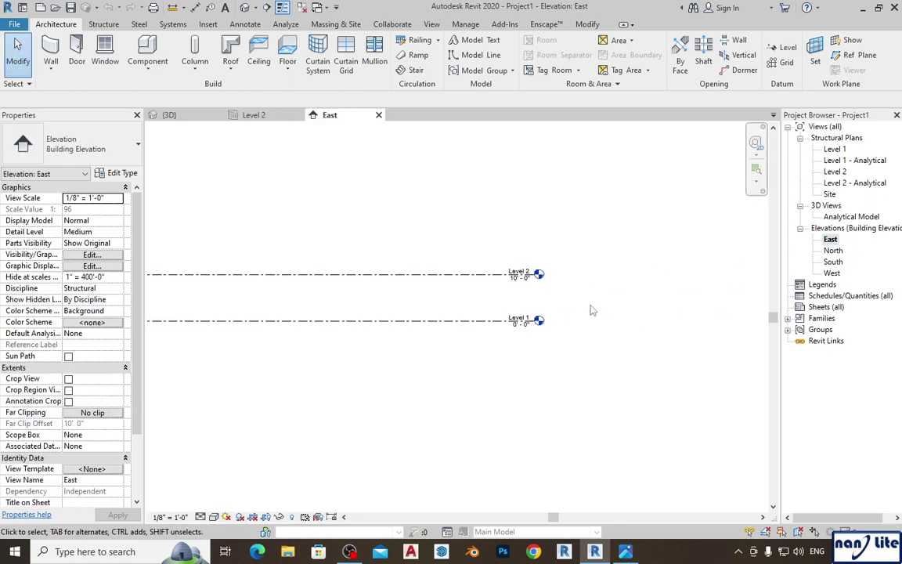
left_click(177, 115)
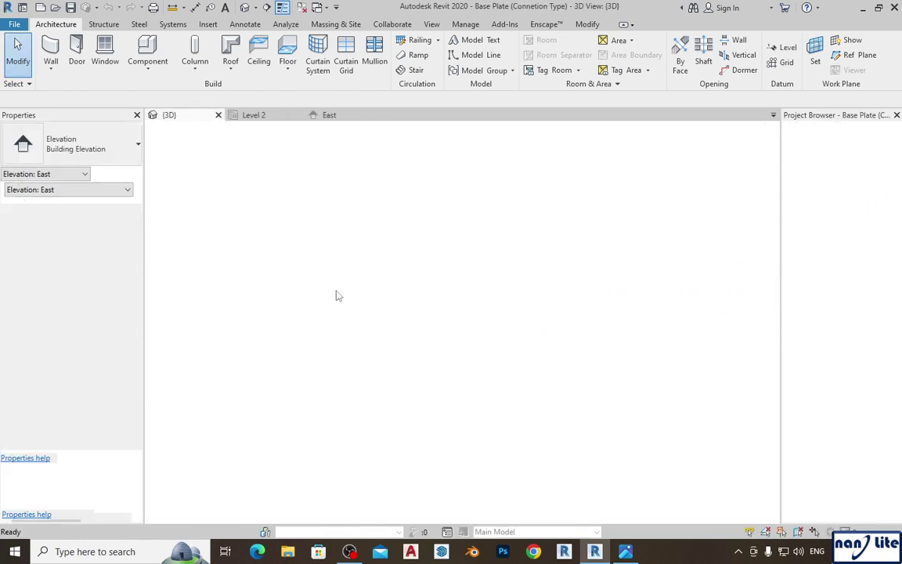
left_click(338, 116)
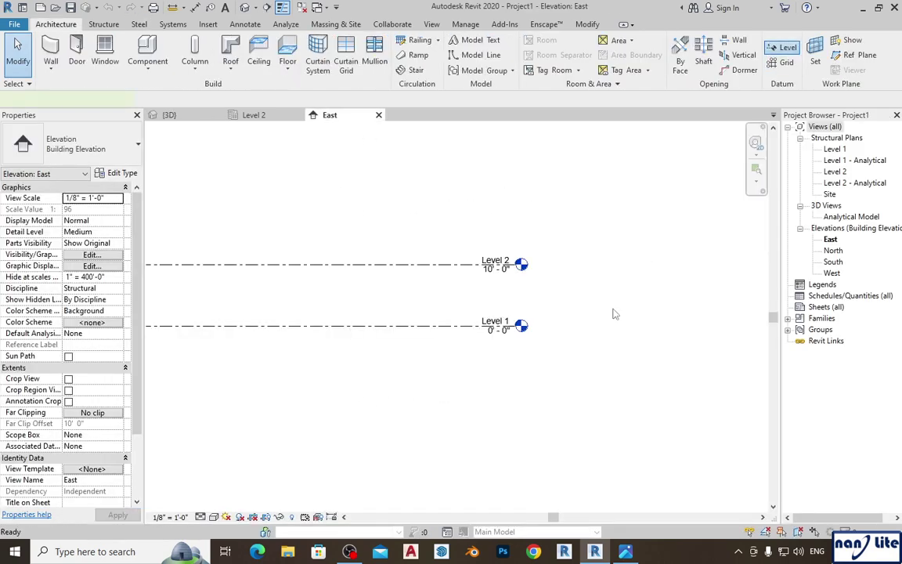
- Place a new level offset 4' 0" below Level 1
left_click(779, 51)
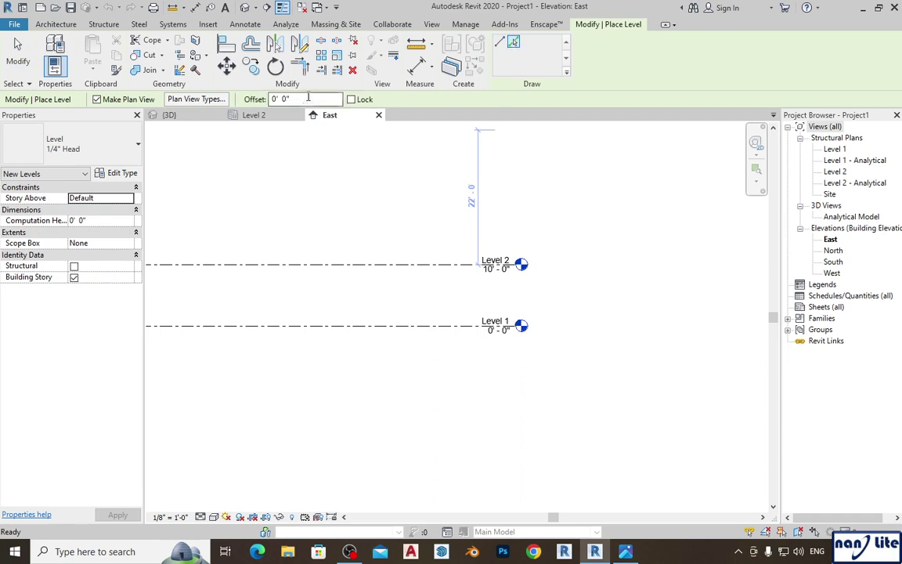
type("4")
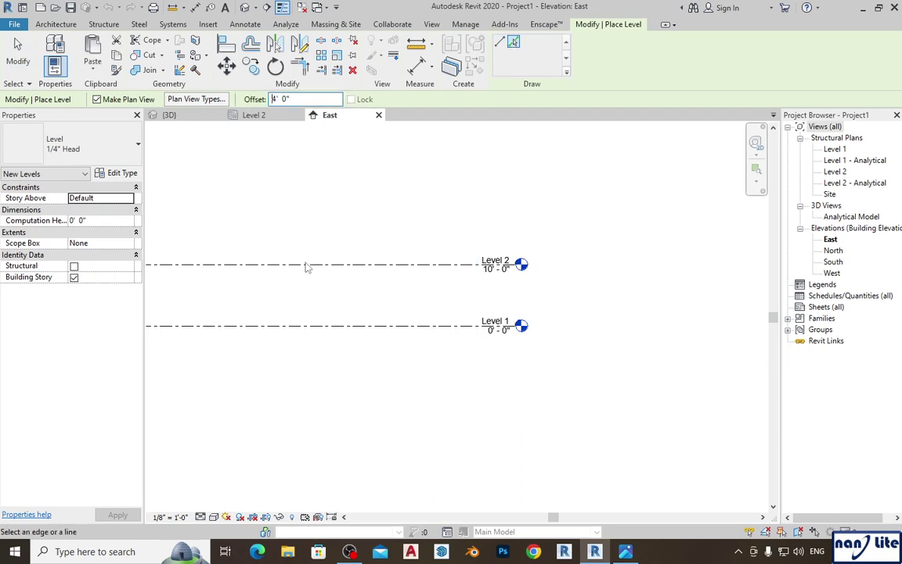
left_click(438, 333)
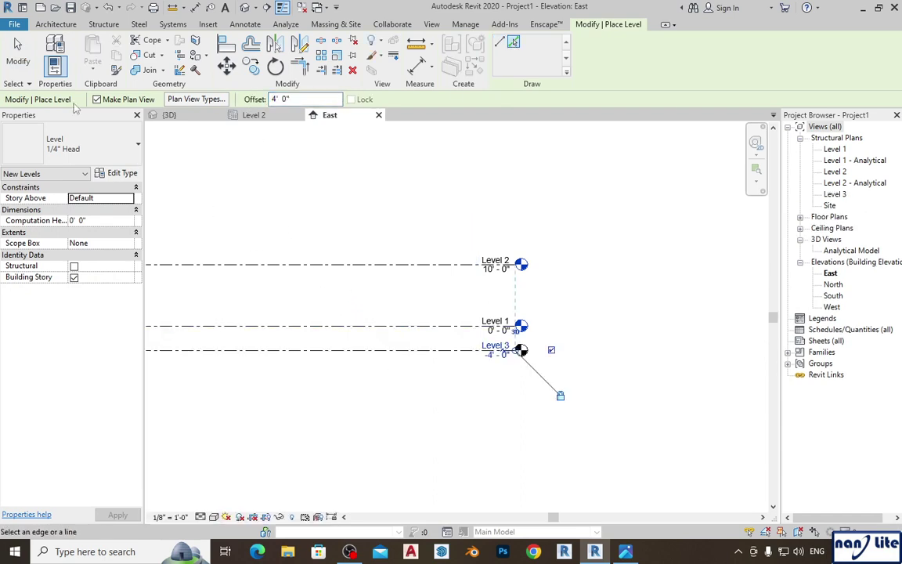
key("Escape")
key("Escape")
- Rename the new lowest level as TOF, including its corresponding views
scroll(472, 350, "up", 2)
left_click(527, 350)
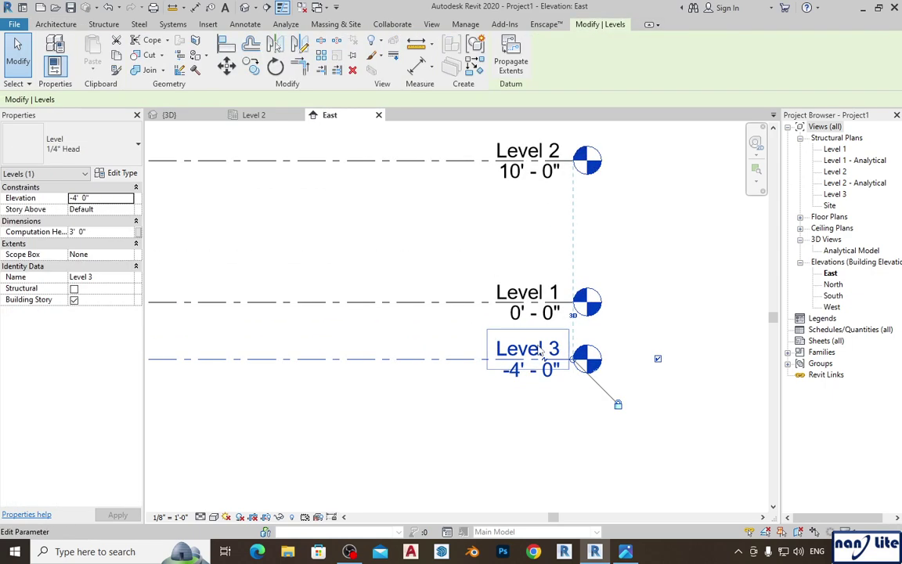
left_click(527, 350)
type("TOF")
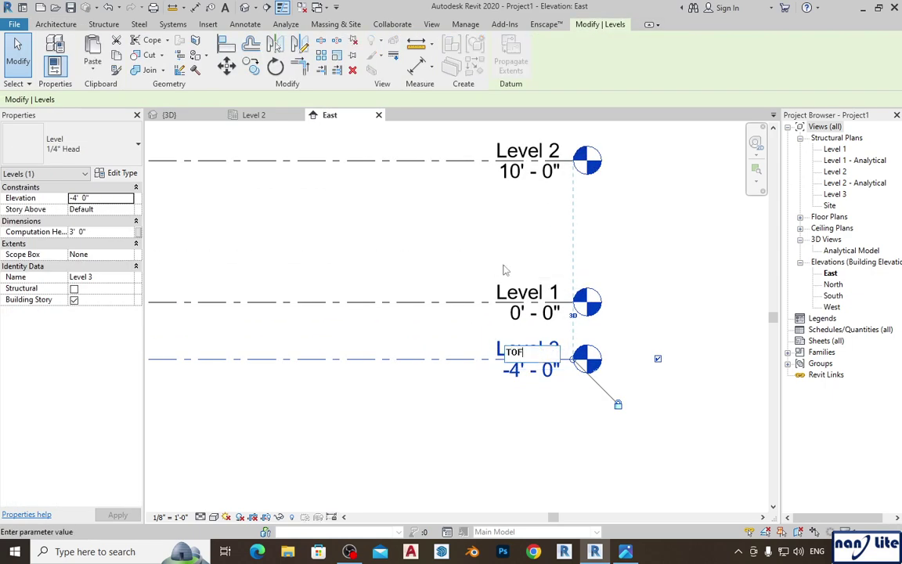
key("Return")
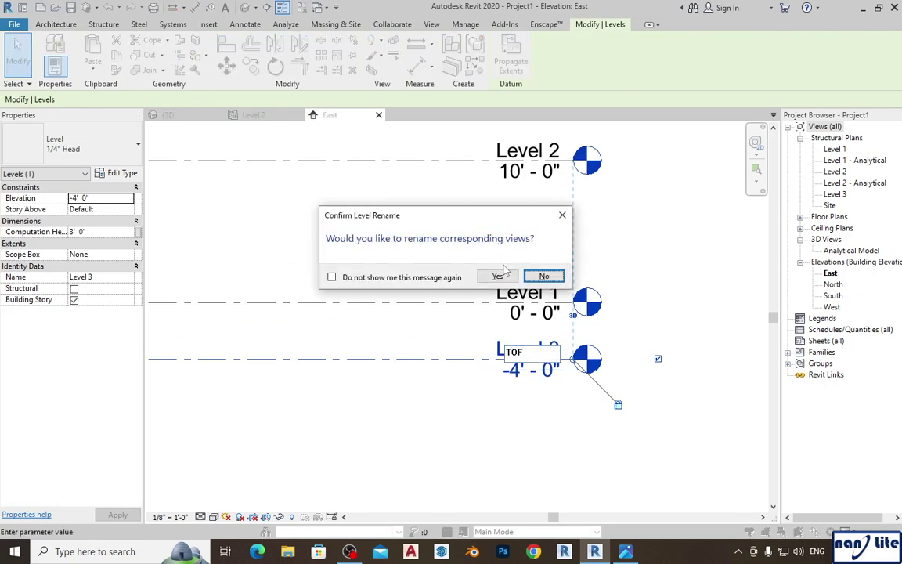
left_click(502, 276)
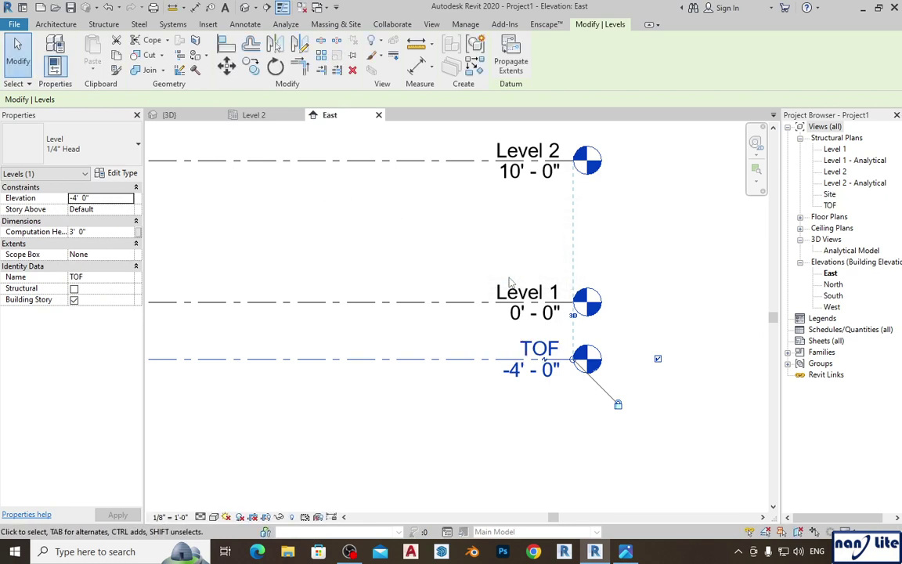
- Check the footing's type and level in the reference base plate model, returning to the new project's East elevation
left_click(188, 117)
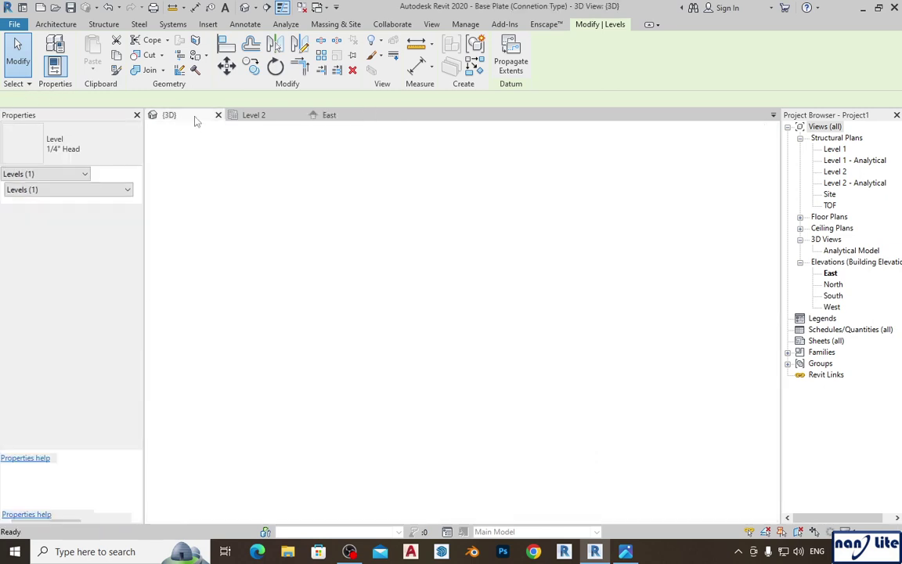
left_click(484, 320)
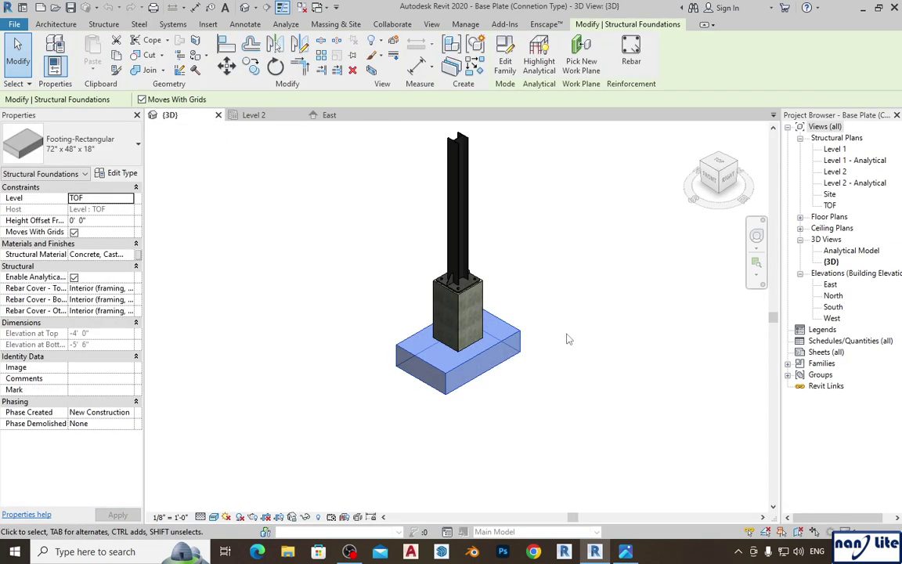
left_click(568, 338)
left_click(338, 115)
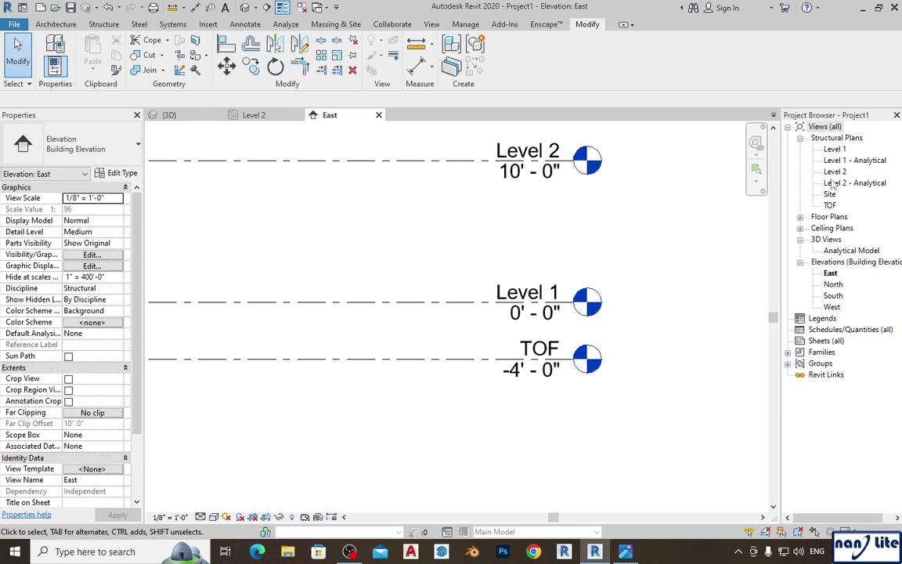
- Place a Footing-Rectangular 72" x 48" x 18" isolated foundation in the TOF structural plan, midway between the elevation markers
double_click(829, 206)
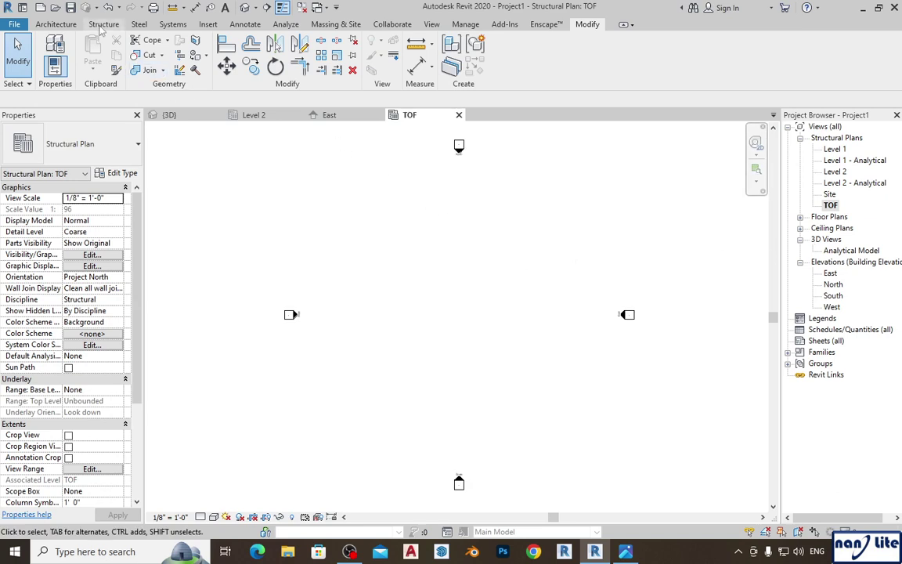
left_click(103, 24)
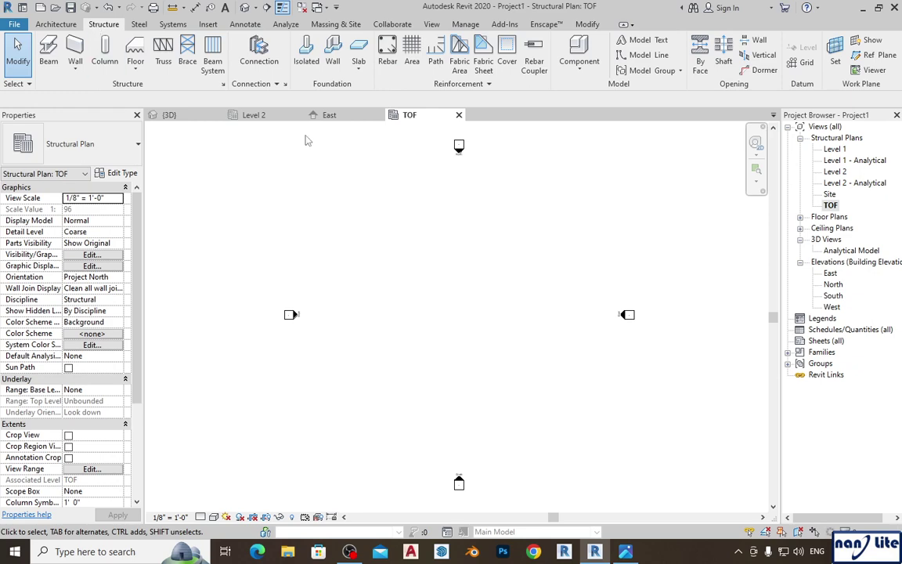
left_click(306, 51)
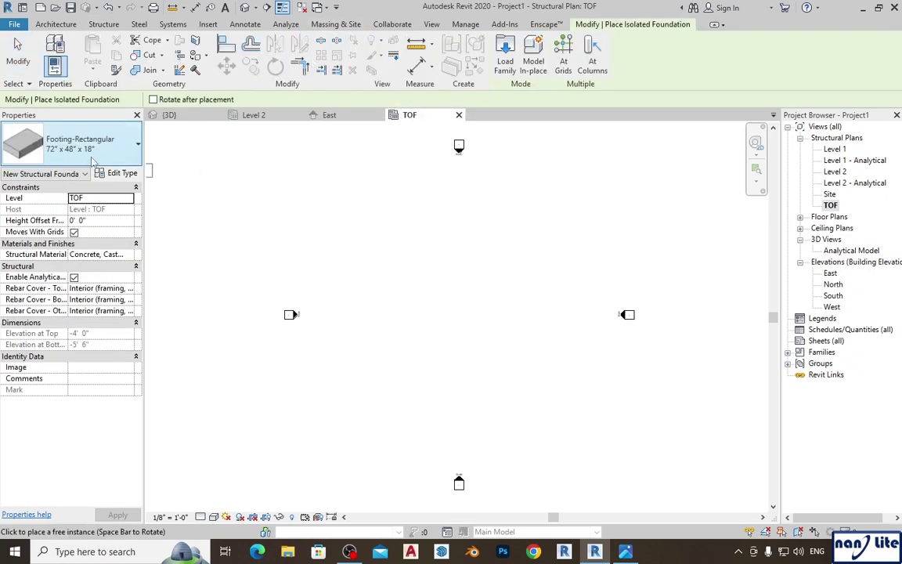
left_click(459, 311)
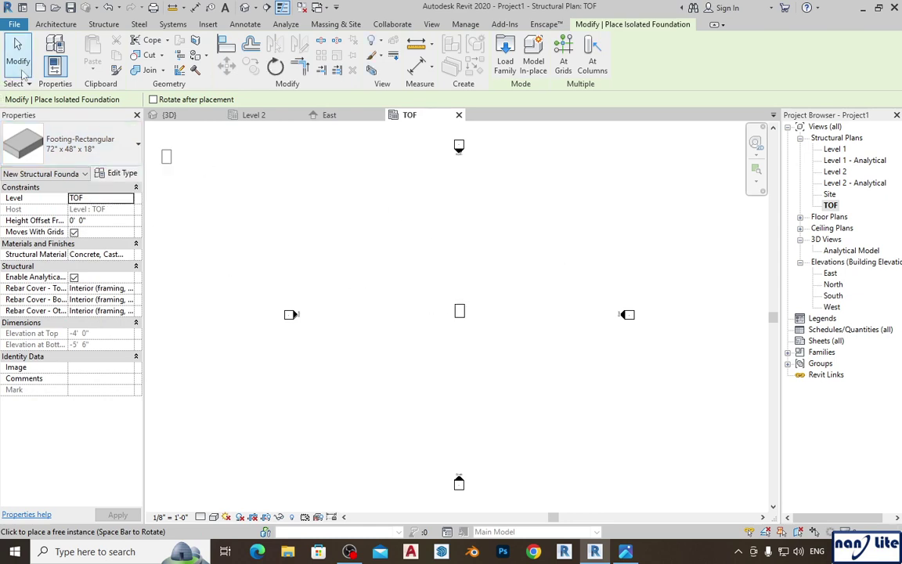
left_click(19, 61)
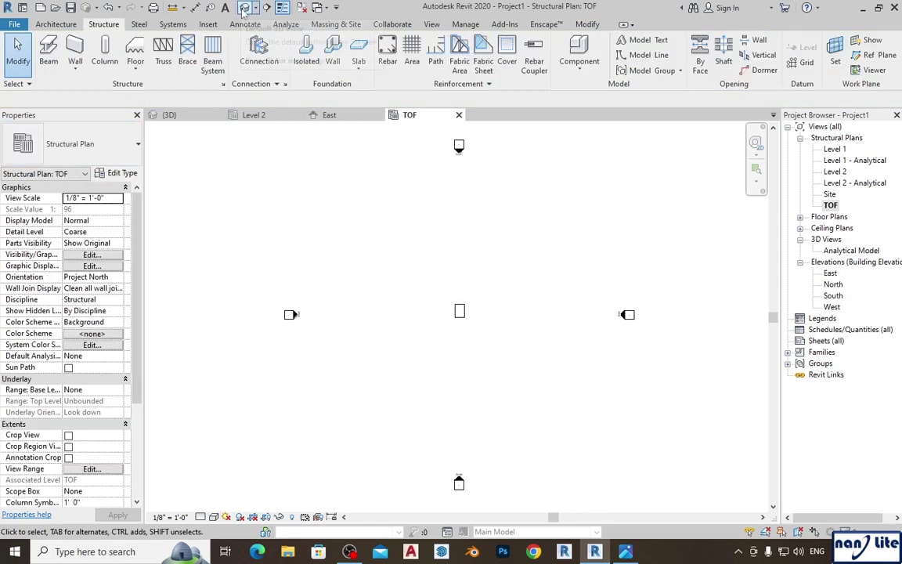
- Open the new project's default 3D view on the footing and close all inactive views
left_click(243, 8)
scroll(461, 348, "up", 5)
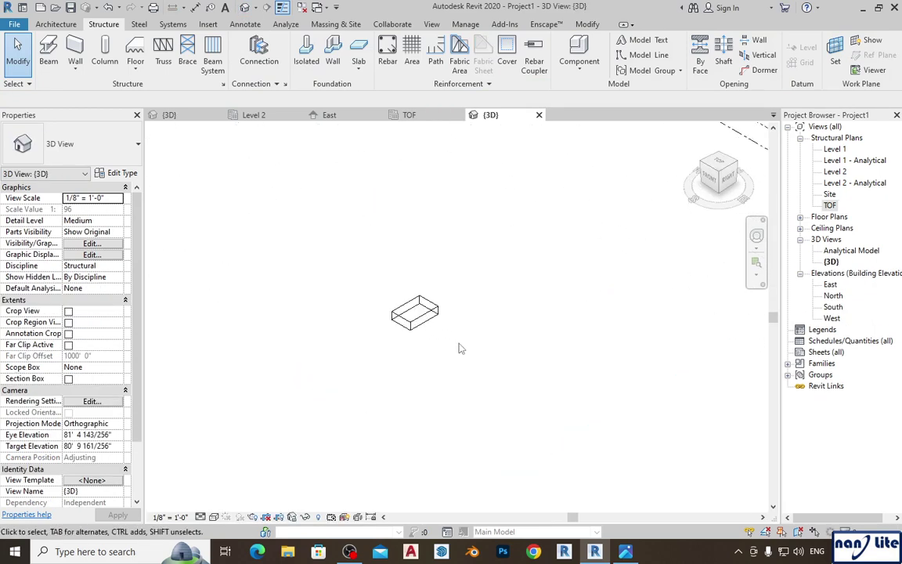
scroll(460, 349, "up", 2)
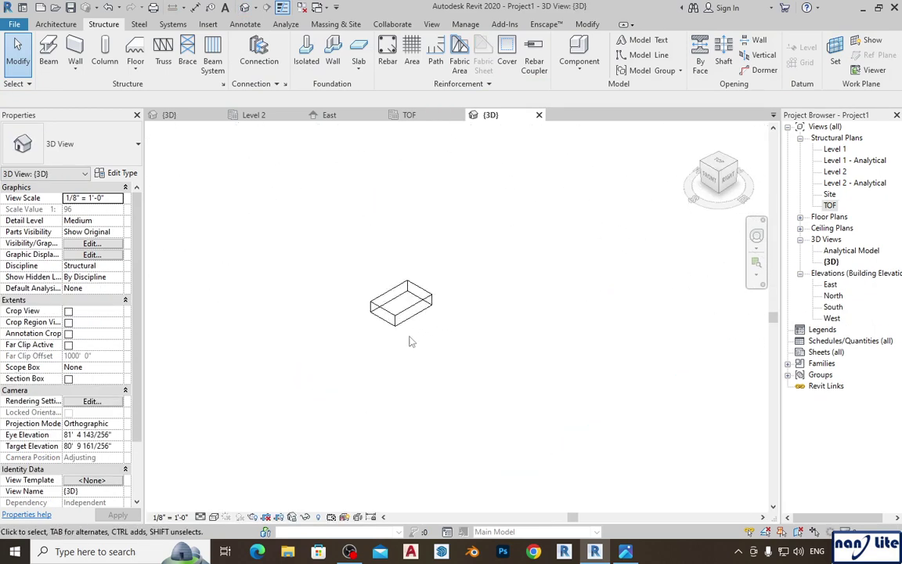
left_click(303, 11)
- Compare the new project's 3D view with the 3D view of the reference base plate model
left_click(186, 117)
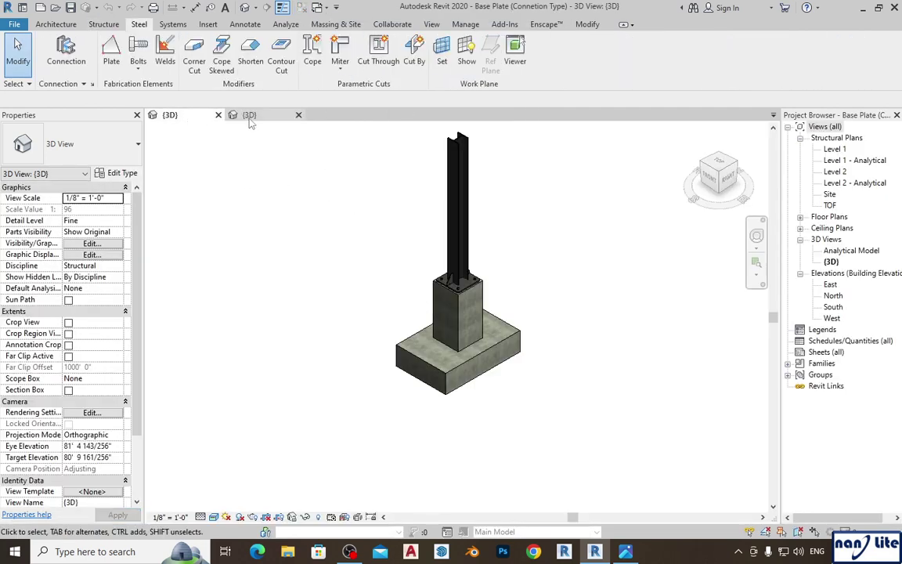
left_click(247, 117)
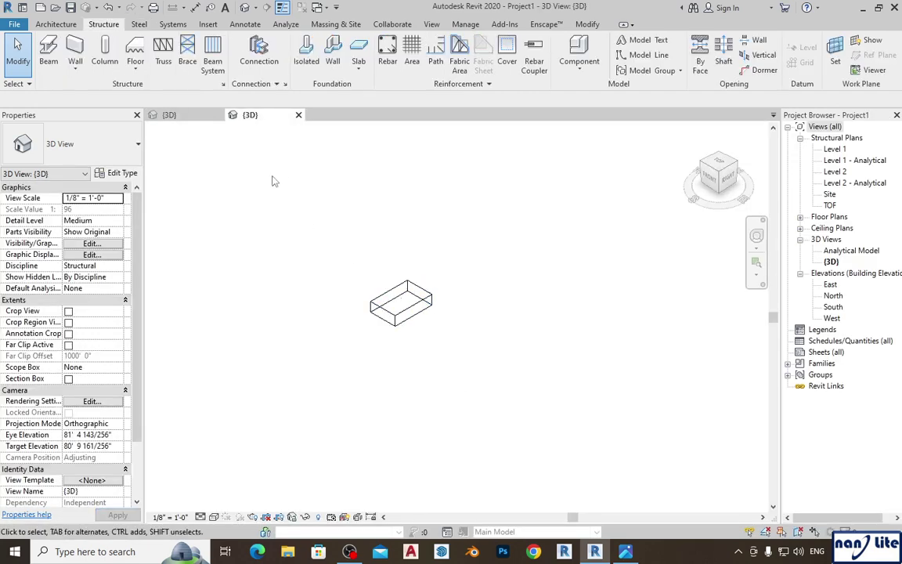
left_click(177, 115)
left_click(250, 117)
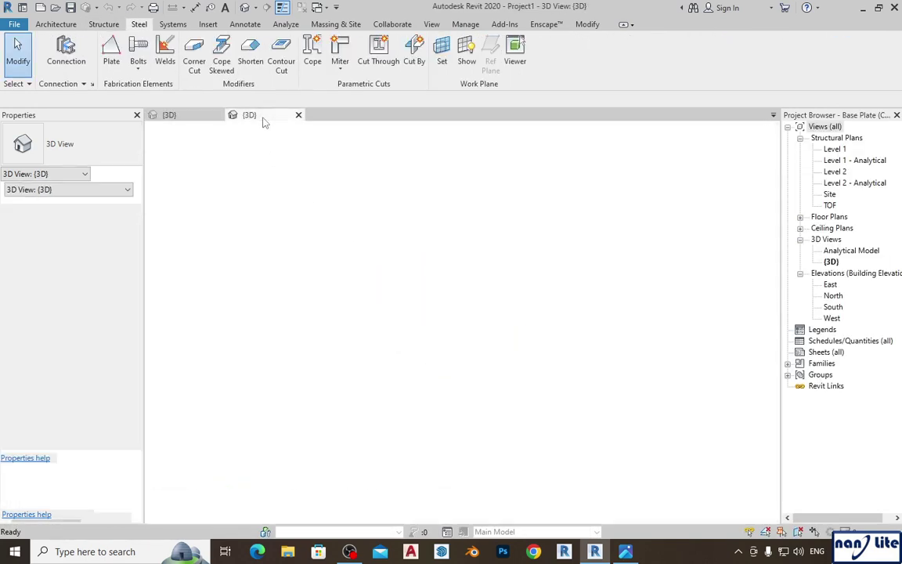
left_click(181, 119)
left_click(252, 116)
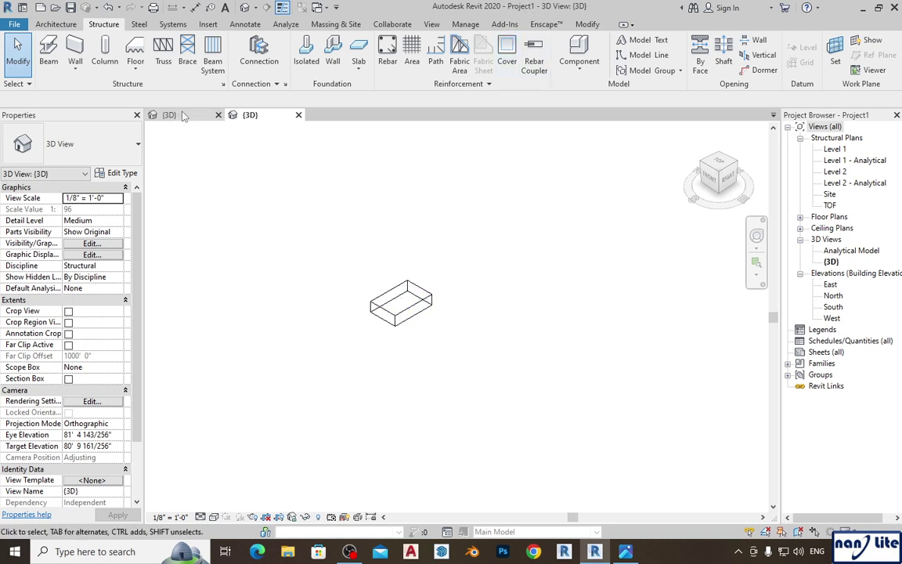
left_click(181, 115)
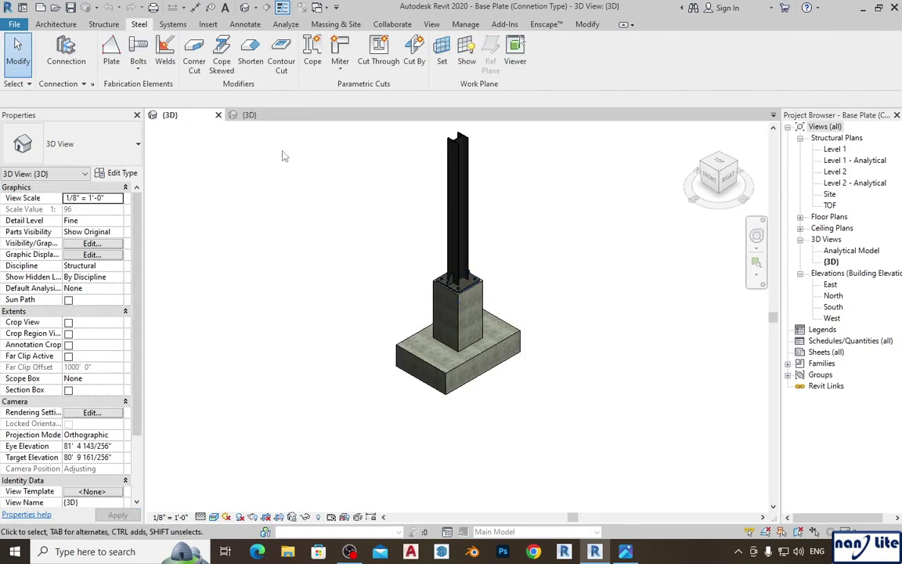
- Set the visual style of the new project's 3D view to Realistic
left_click(269, 117)
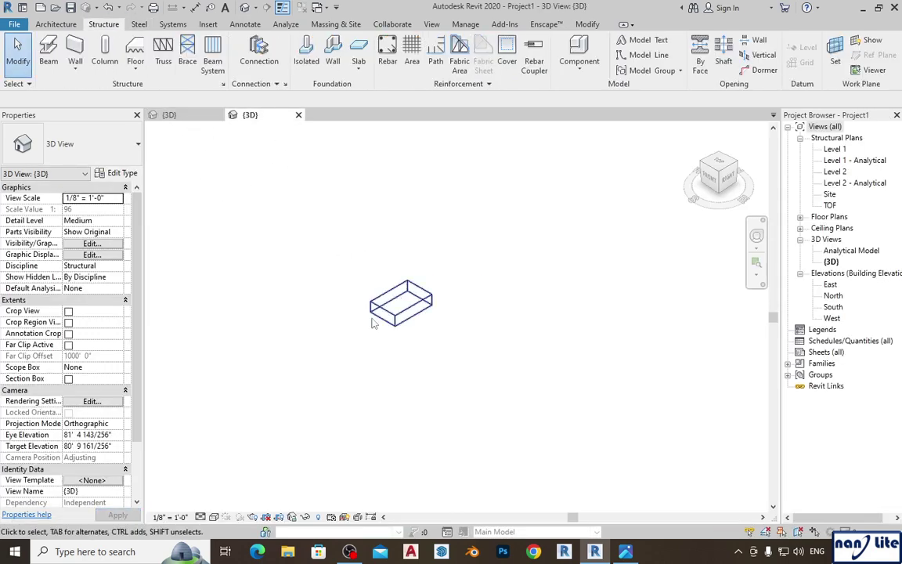
left_click(213, 517)
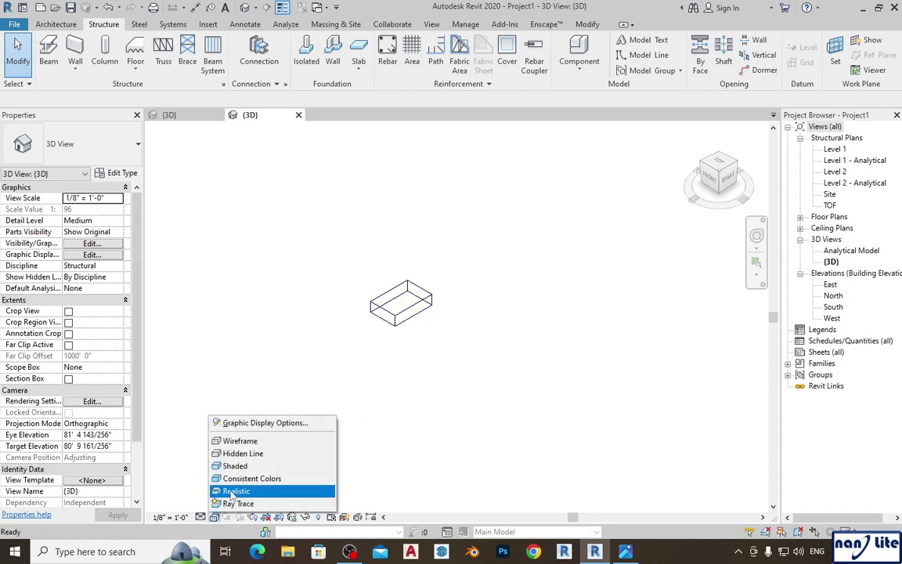
left_click(216, 424)
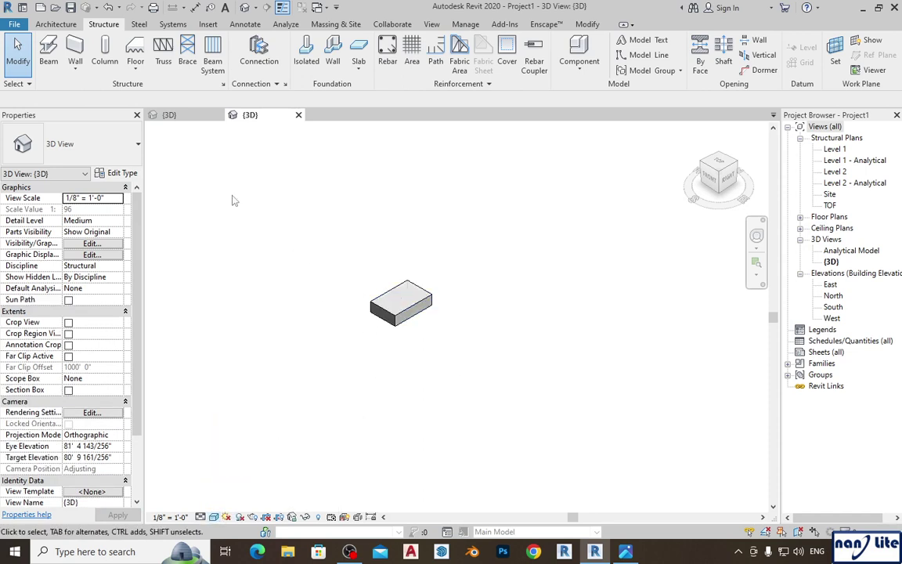
- Inspect the footing's position relative to the TOF level in the East elevation
double_click(830, 285)
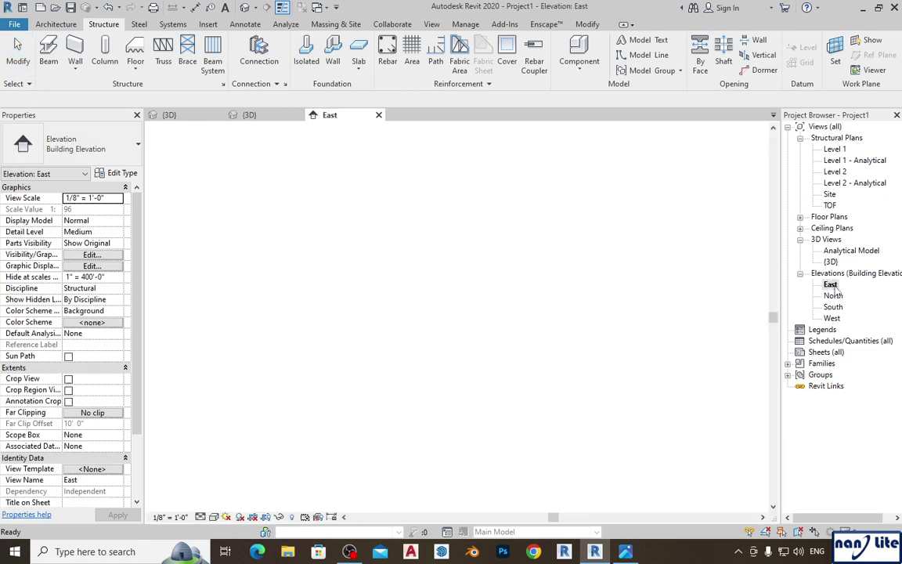
scroll(590, 353, "up", 3)
middle_click_drag(590, 353, 560, 353)
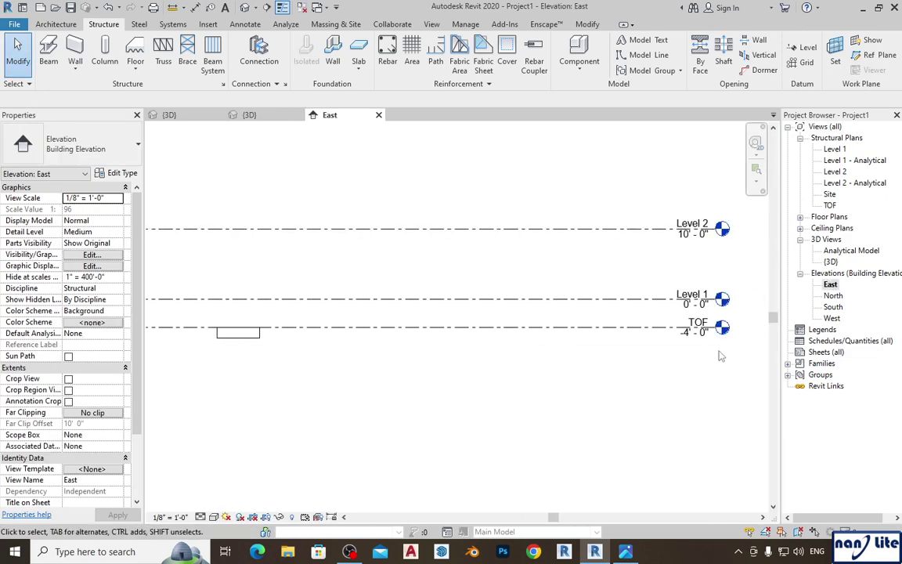
- Check the concrete column's type and level constraints in the reference model against the levels in the East elevation
left_click(192, 116)
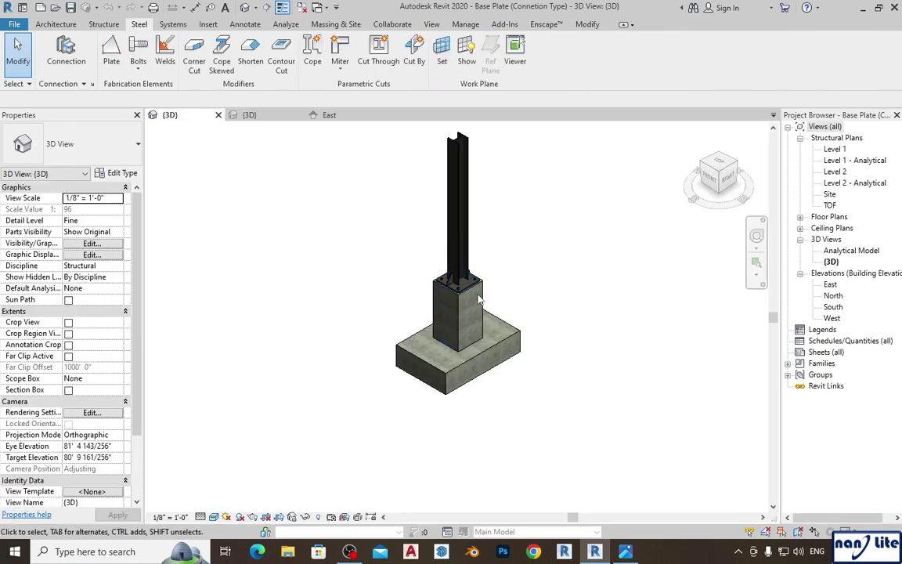
left_click(446, 305)
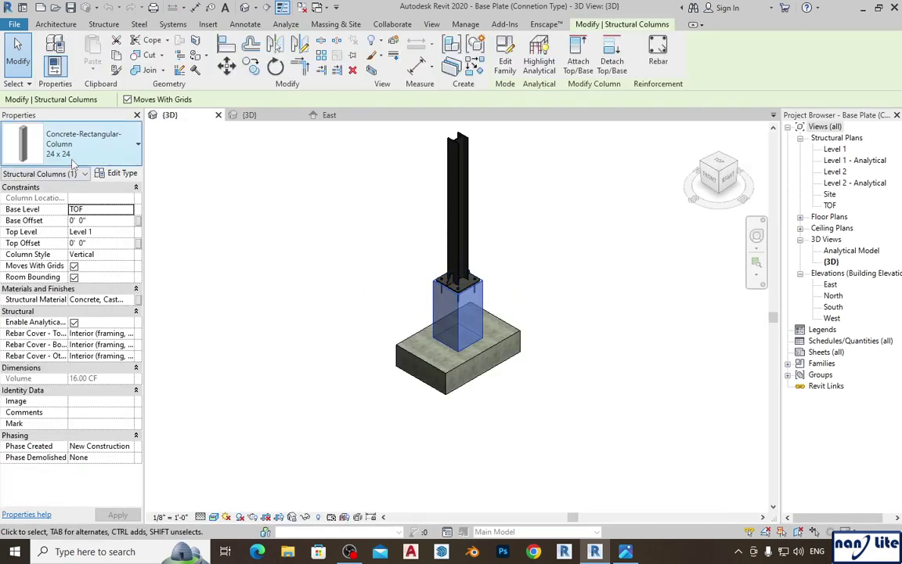
left_click(283, 180)
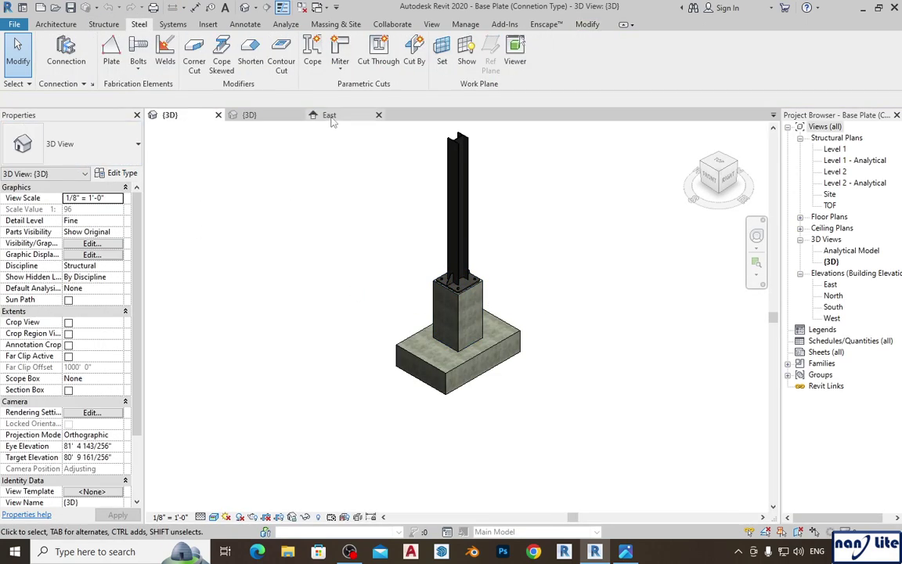
left_click(329, 115)
scroll(629, 287, "down", 1)
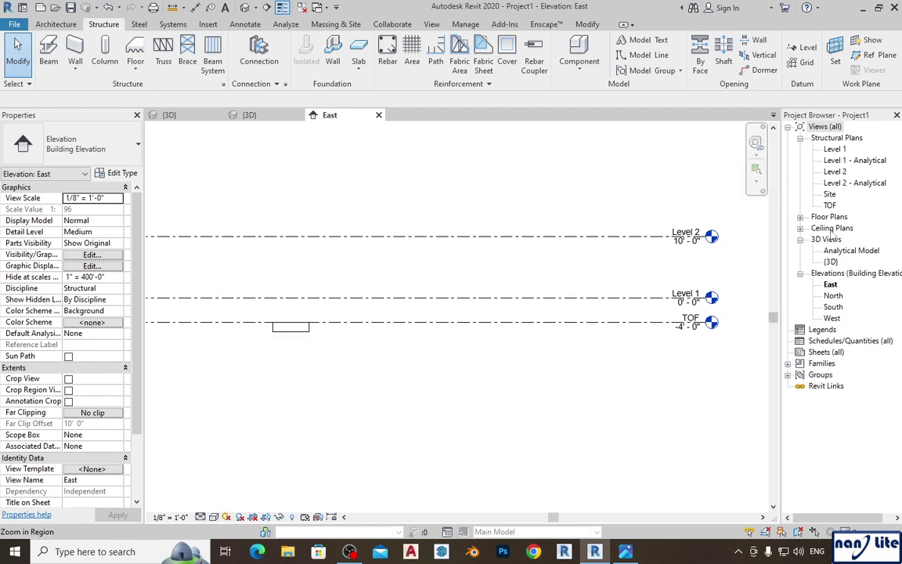
- Start a structural column in the TOF structural plan using the Concrete-Rectangular-Column 12 x 18 type
double_click(832, 206)
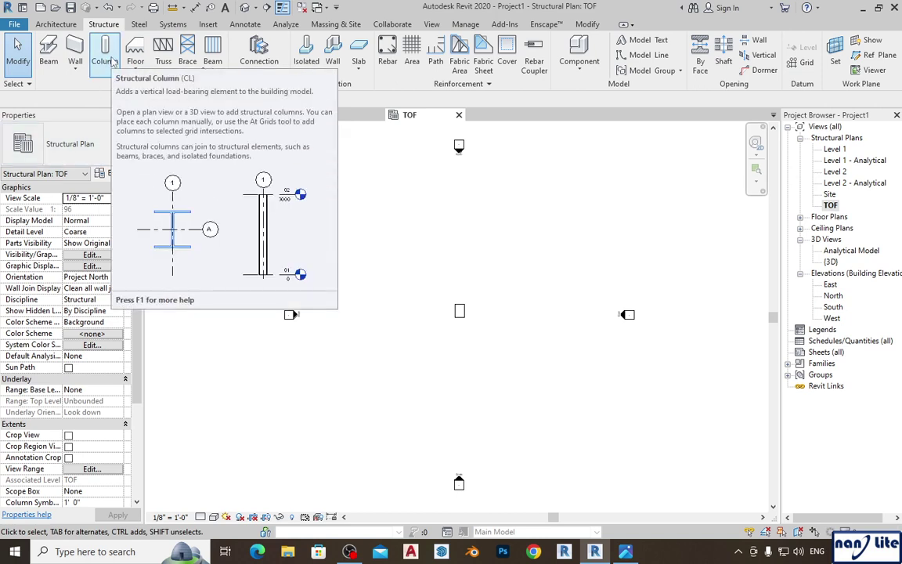
left_click(47, 24)
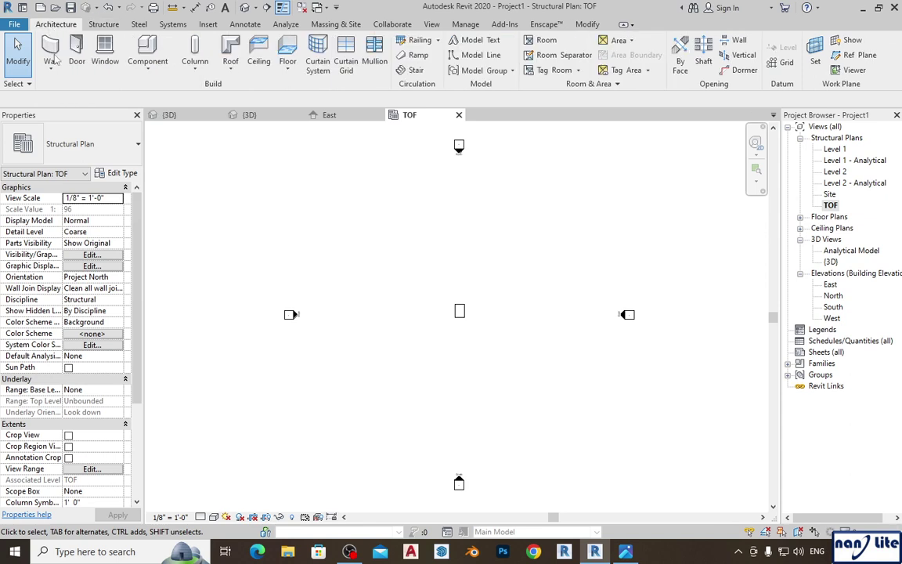
left_click(193, 71)
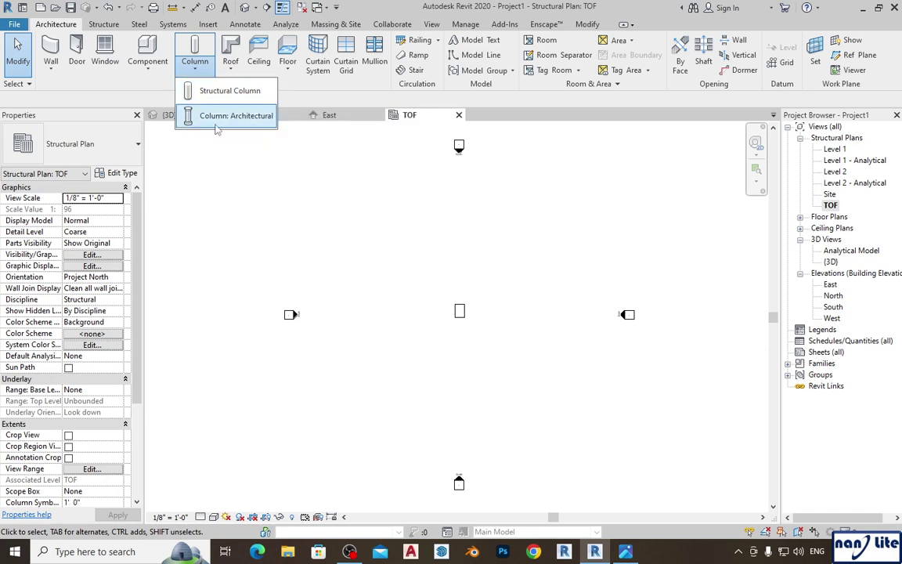
left_click(104, 24)
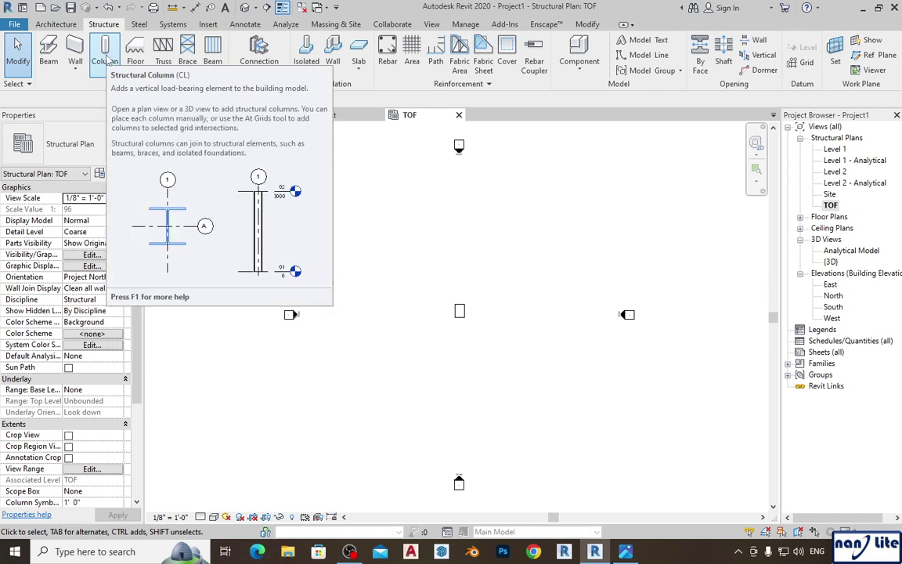
left_click(105, 53)
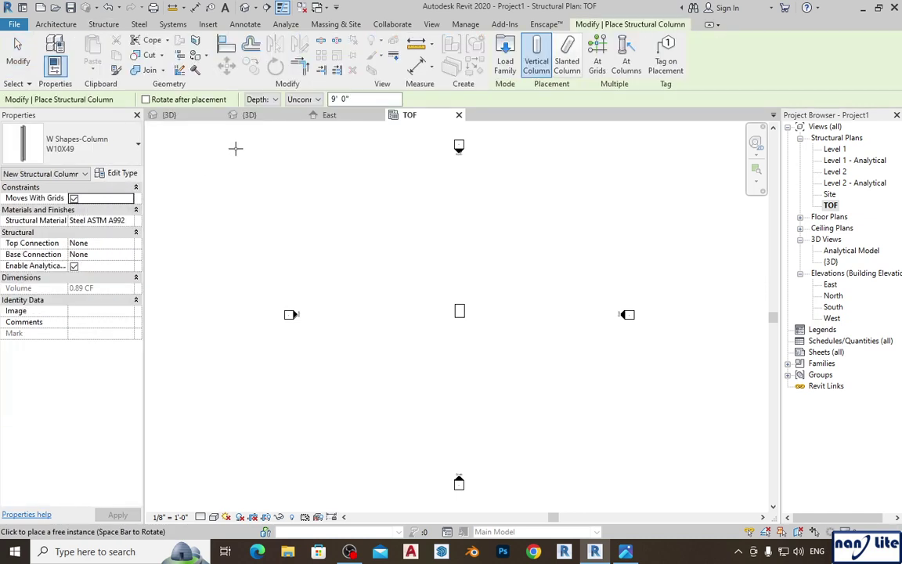
left_click(127, 151)
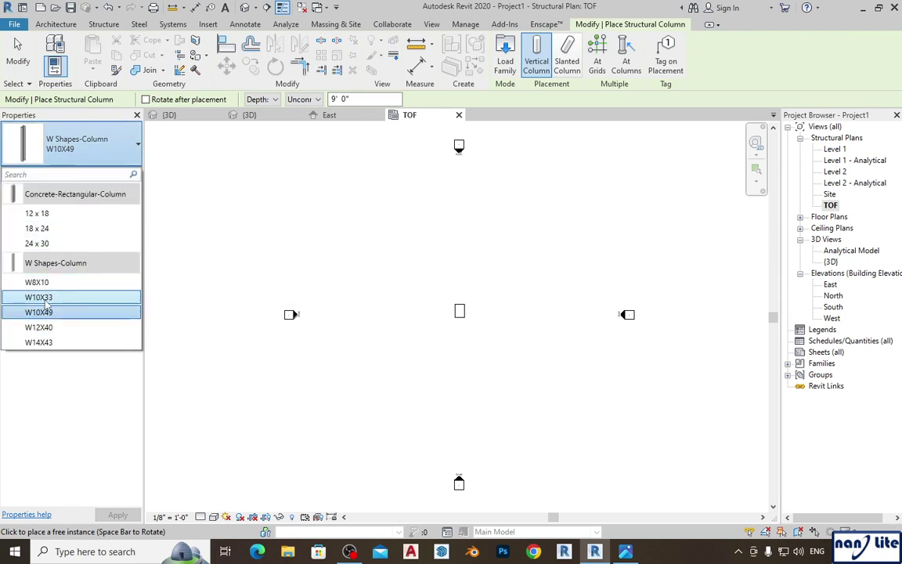
left_click(45, 220)
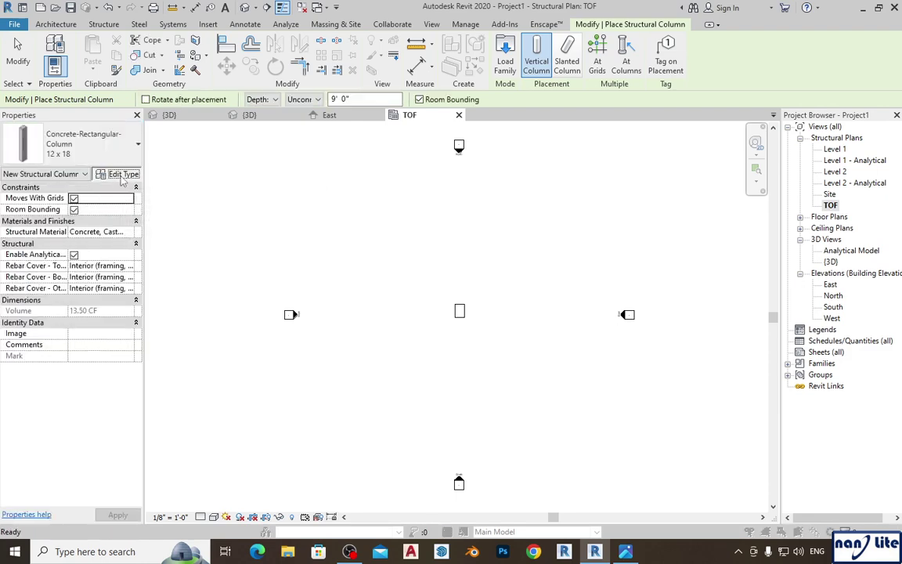
- Duplicate the 12 x 18 concrete rectangular column type under the name 24 x 24
left_click(118, 173)
left_click(813, 81)
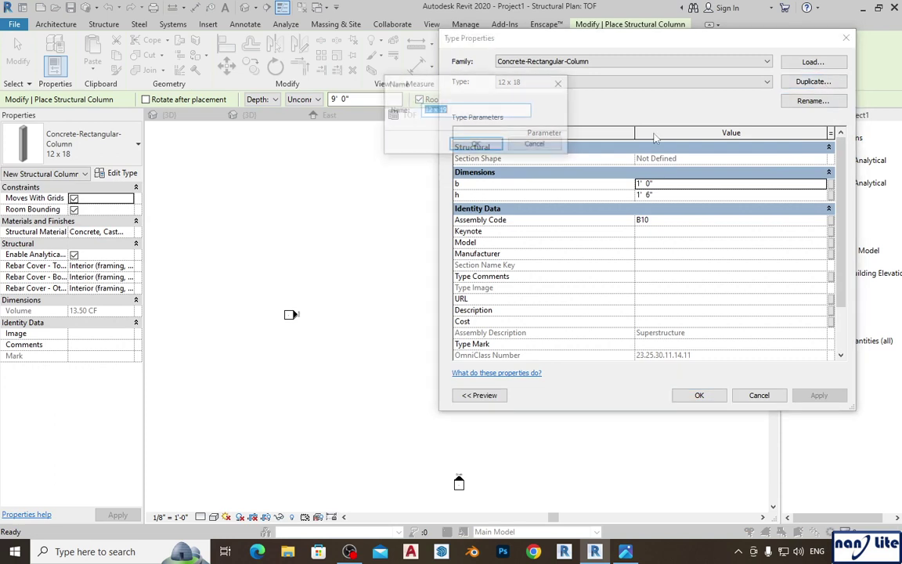
left_click(470, 110)
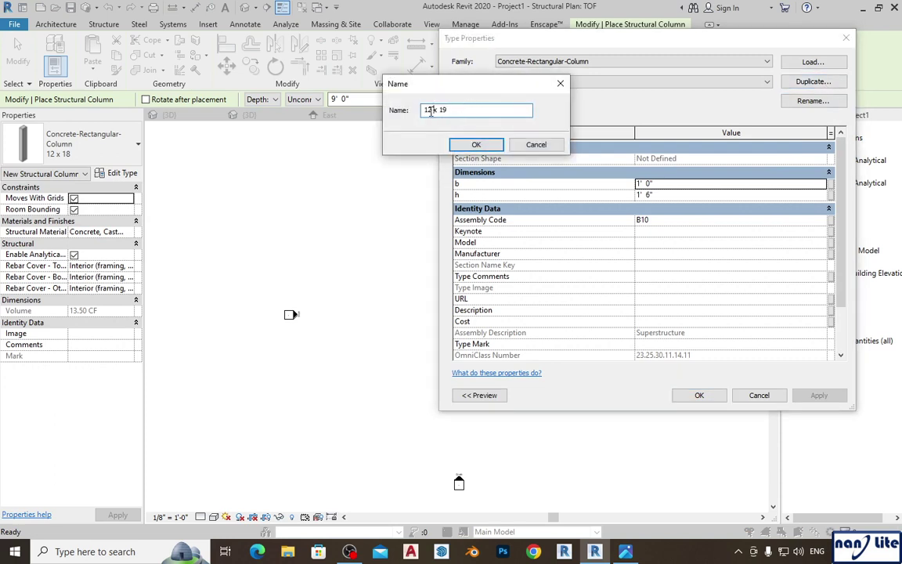
left_click_drag(430, 110, 426, 111)
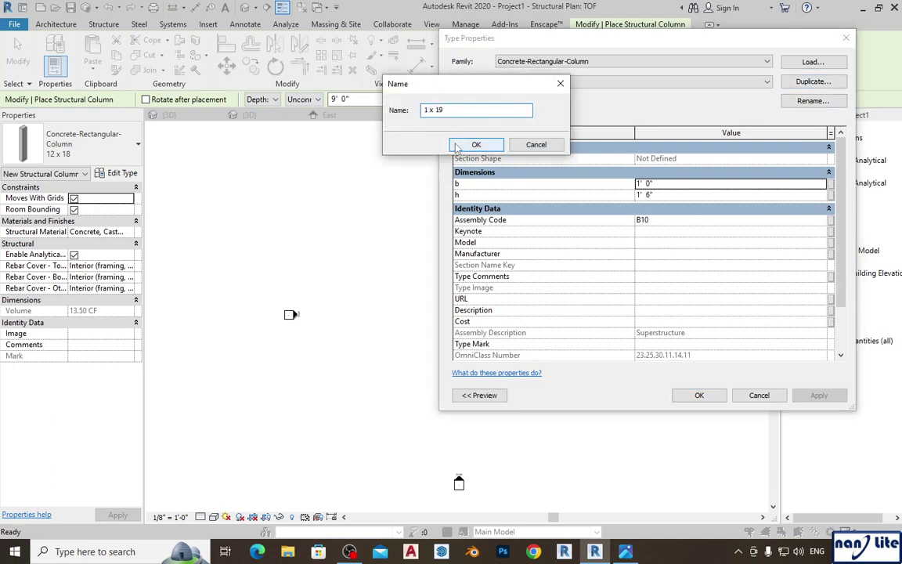
type("24")
left_click(475, 145)
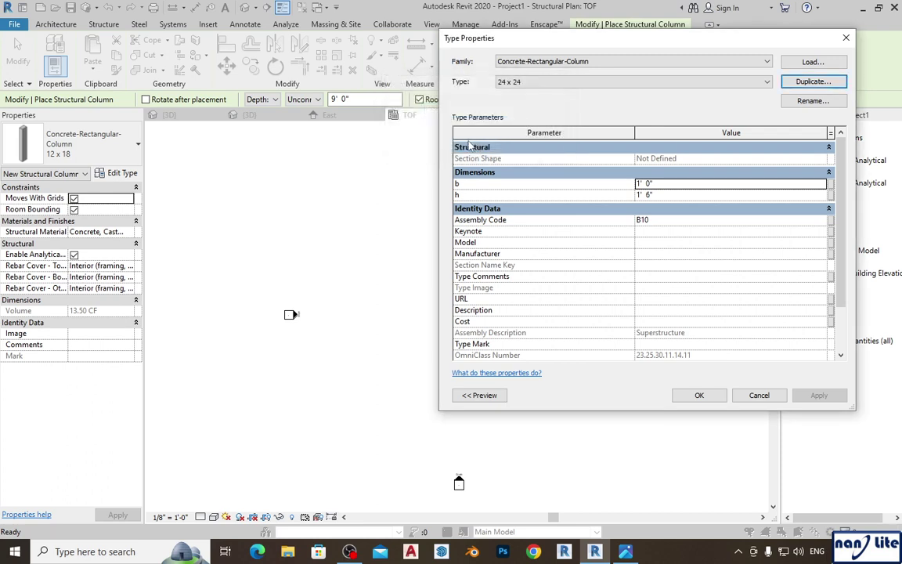
- Set both the b and h dimensions of the 24 x 24 column type to 2'
left_click(666, 184)
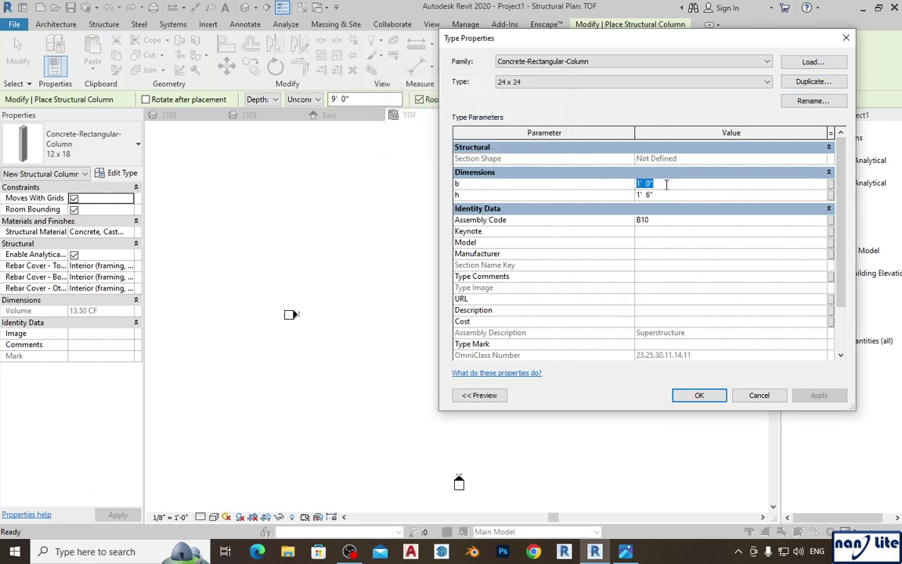
type("2")
left_click(672, 197)
type("2")
left_click(699, 395)
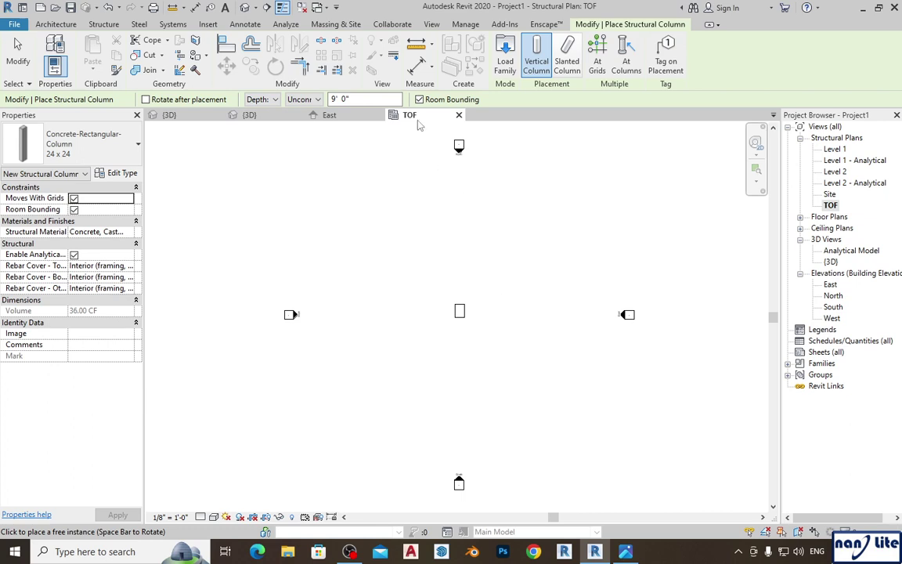
- Place the 24 x 24 concrete column inside the footing in the TOF plan, with its height reaching Level 1
left_click(264, 100)
left_click(266, 121)
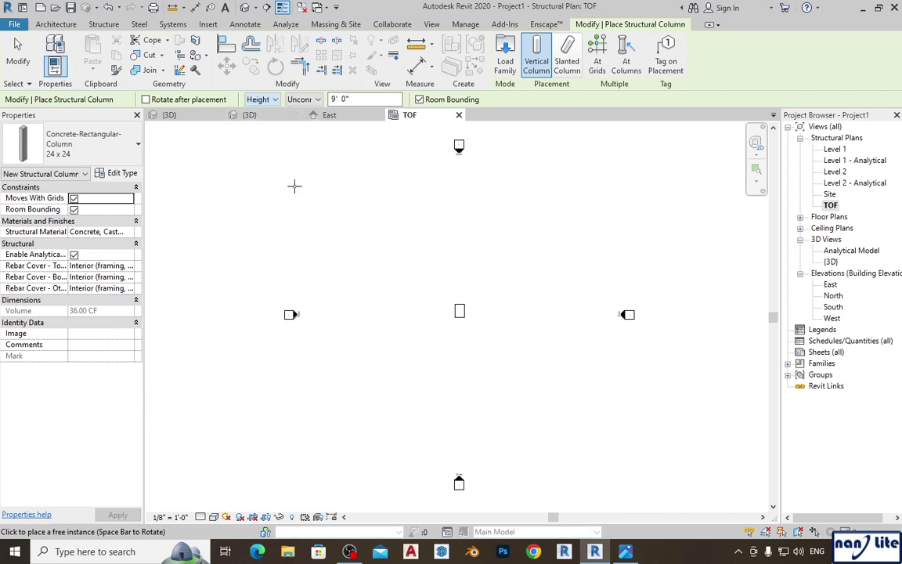
left_click(310, 102)
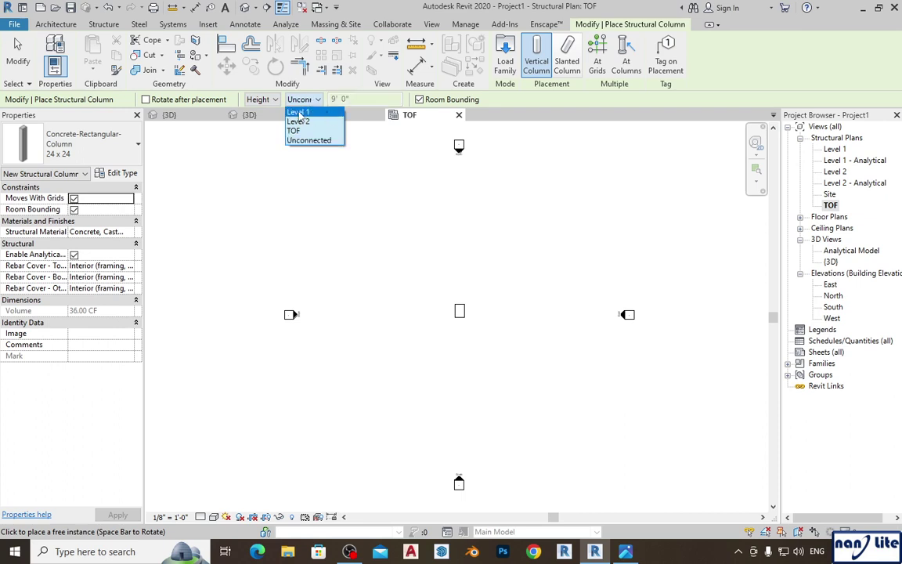
left_click(298, 113)
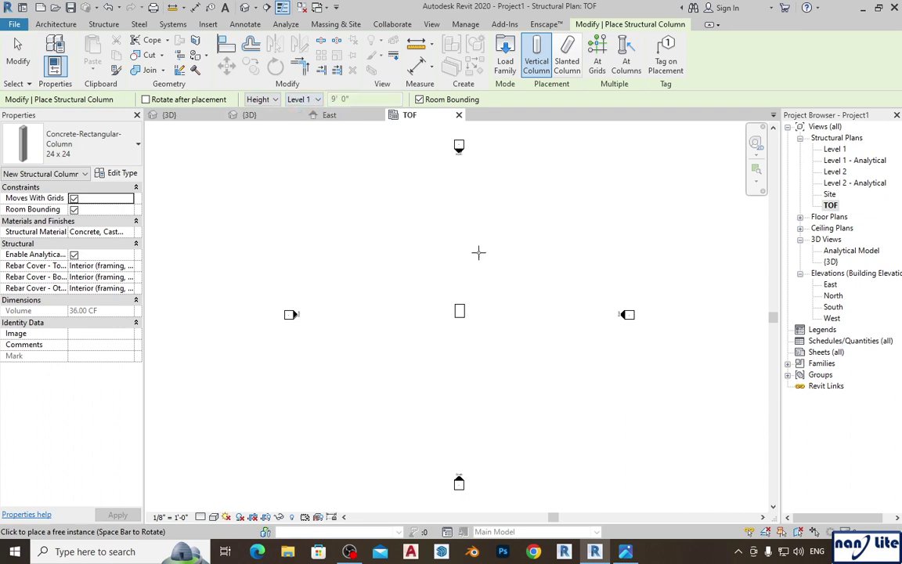
scroll(463, 313, "up", 2)
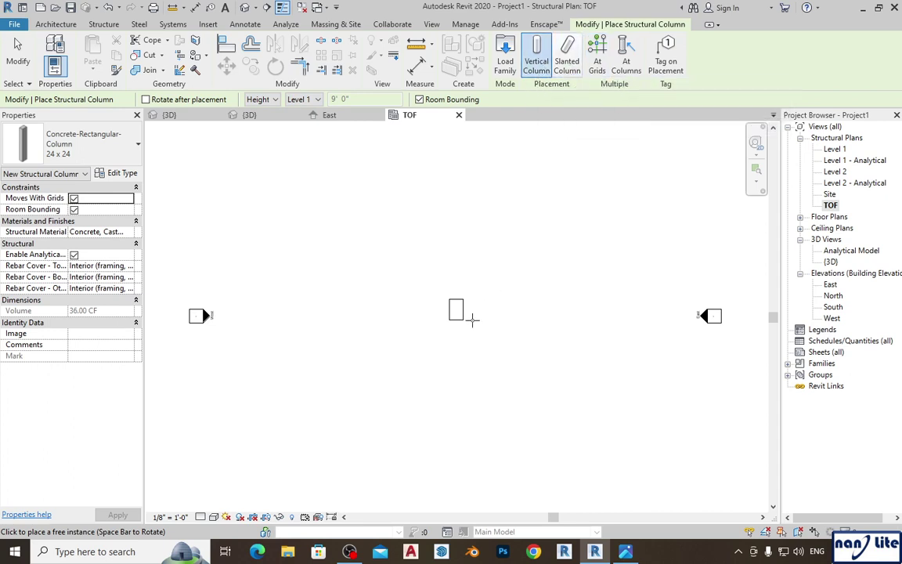
scroll(390, 313, "up", 1)
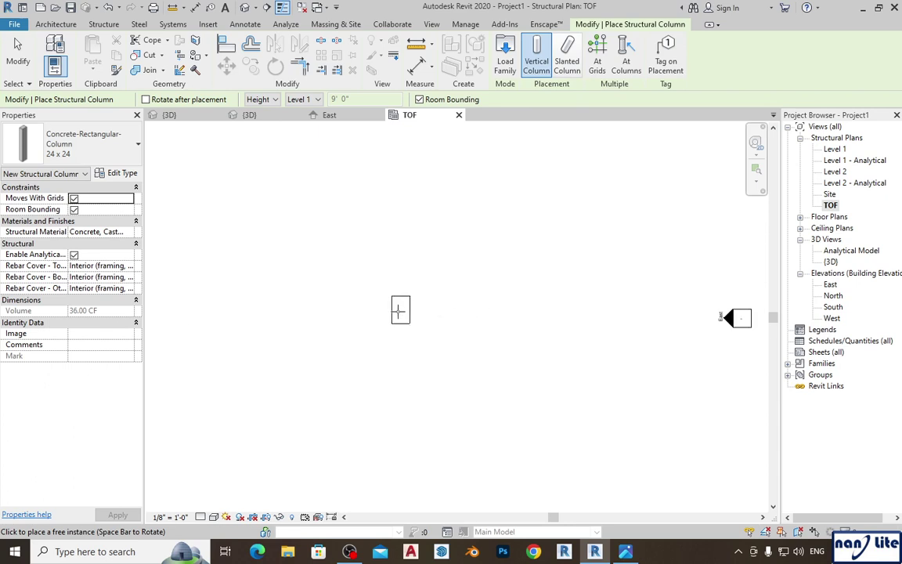
left_click(400, 310)
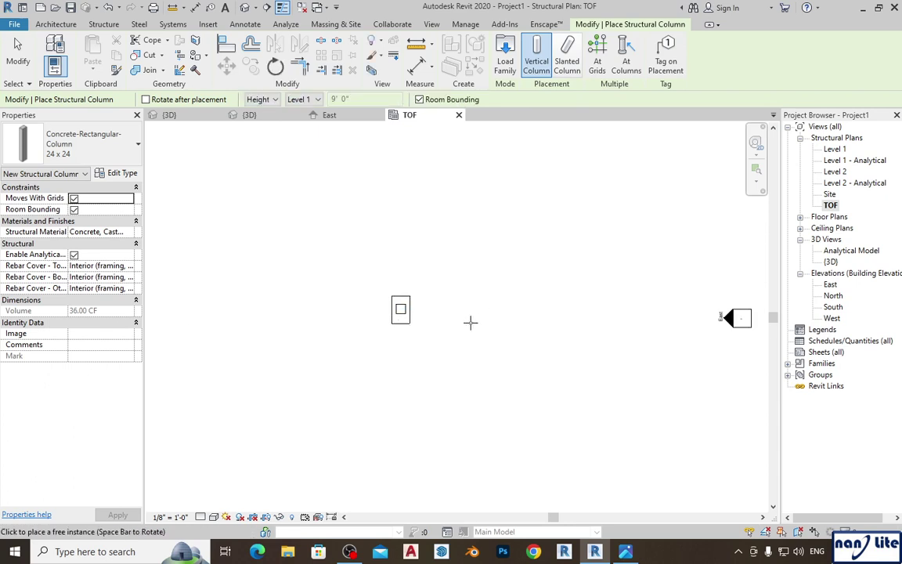
left_click(17, 55)
- Align the concrete column's centre lines with the footing's centre lines in both directions
scroll(379, 327, "up", 1)
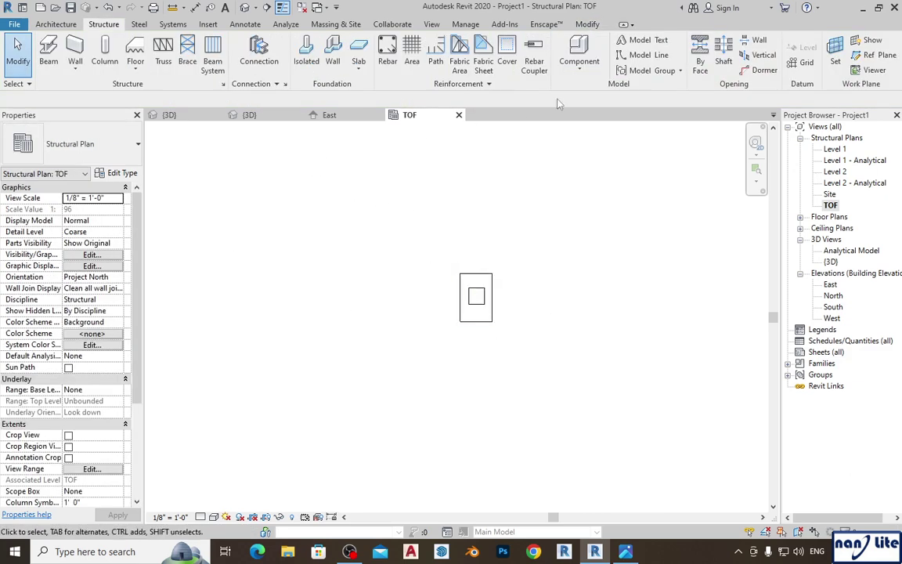
left_click(587, 24)
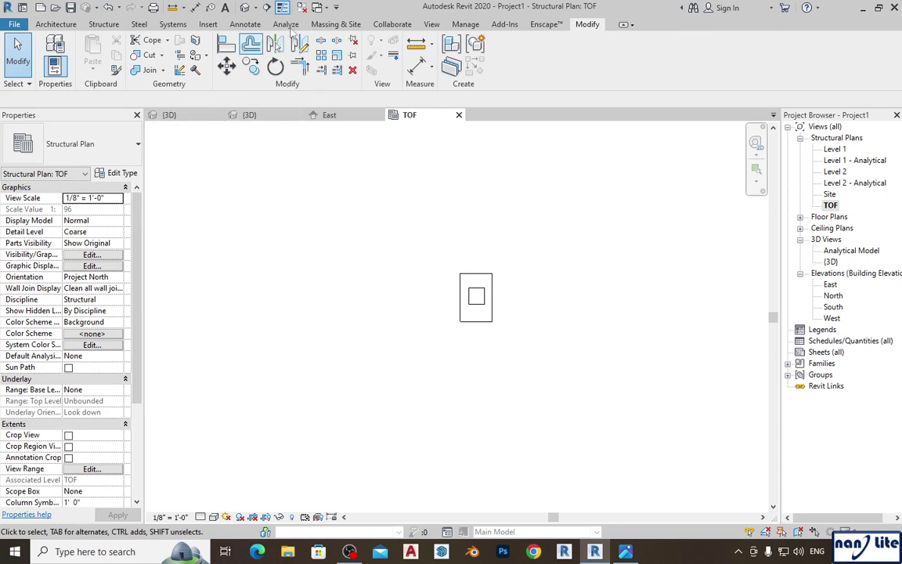
left_click(226, 44)
scroll(506, 205, "up", 2)
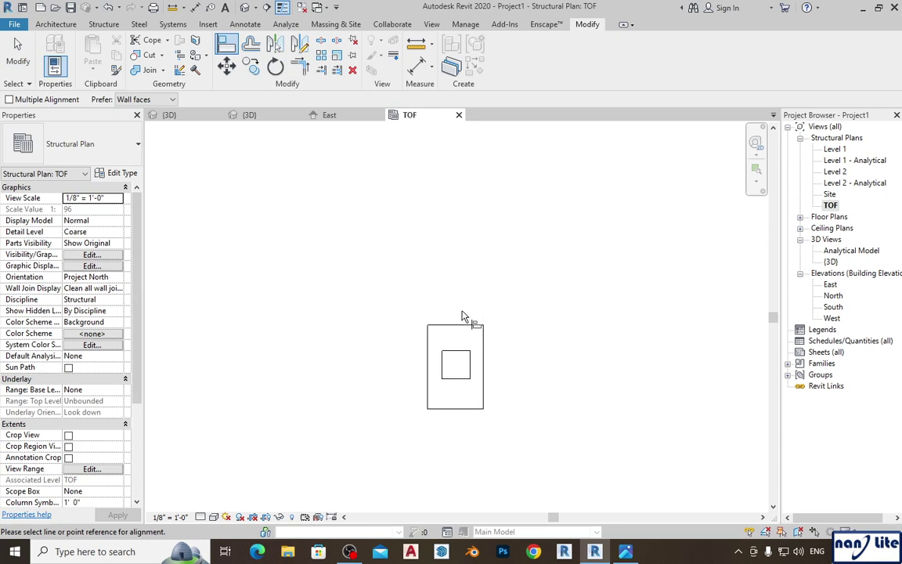
left_click(458, 335)
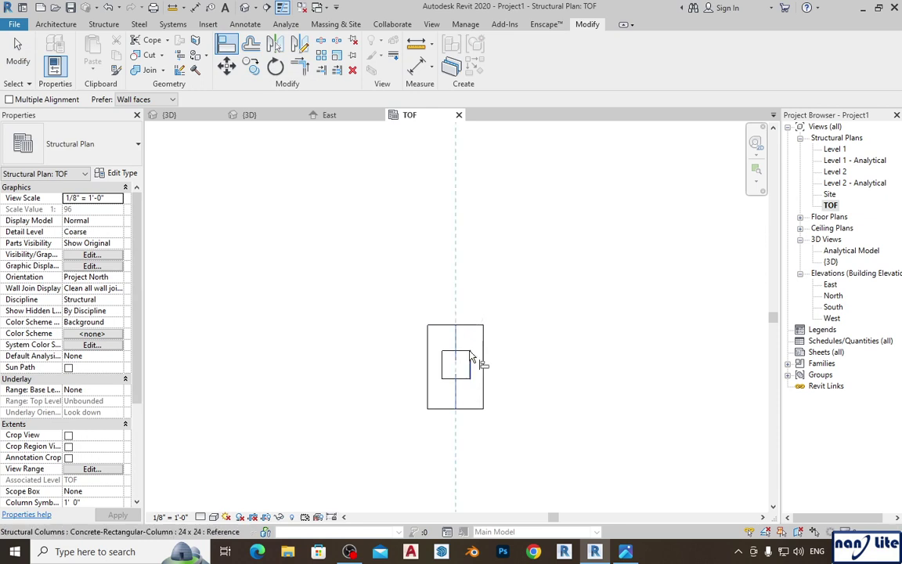
scroll(476, 363, "up", 2)
scroll(452, 383, "up", 2)
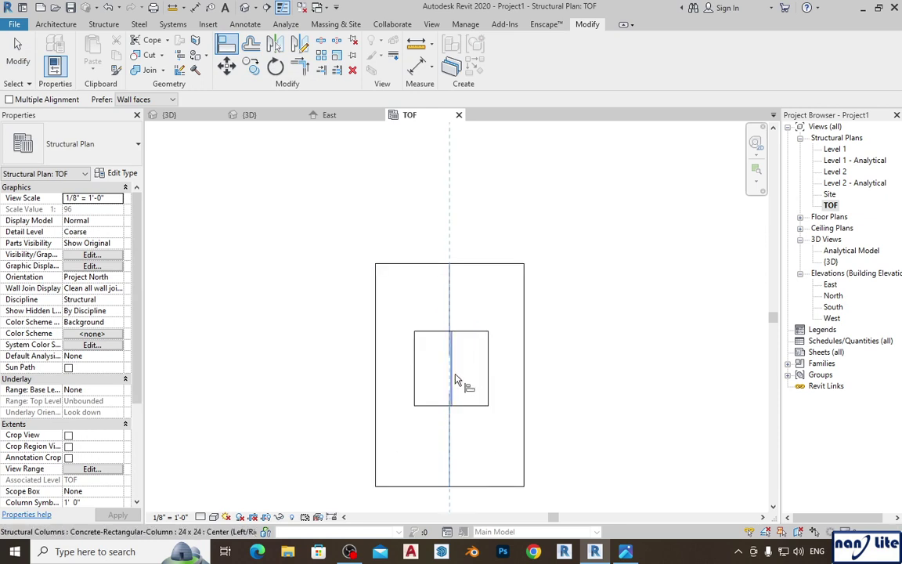
left_click(451, 382)
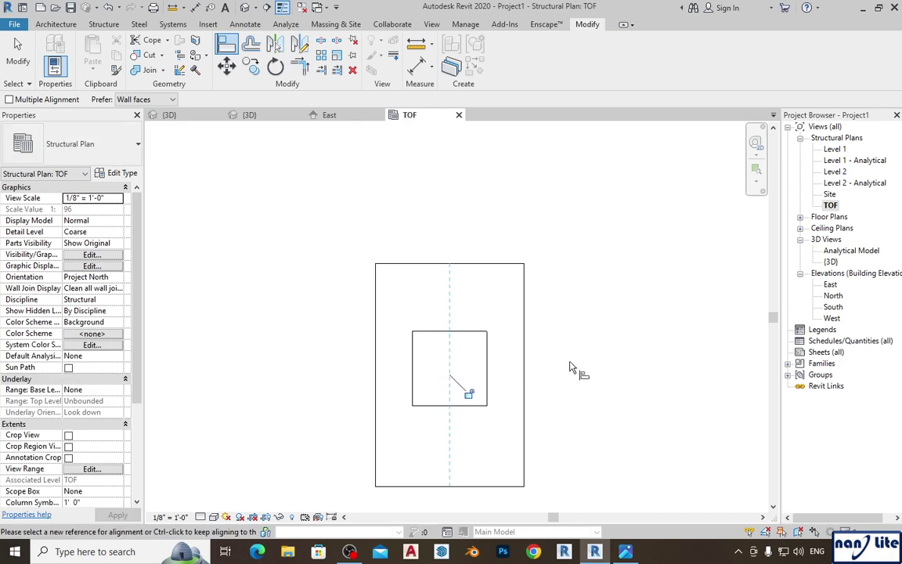
left_click(519, 375)
left_click(483, 374)
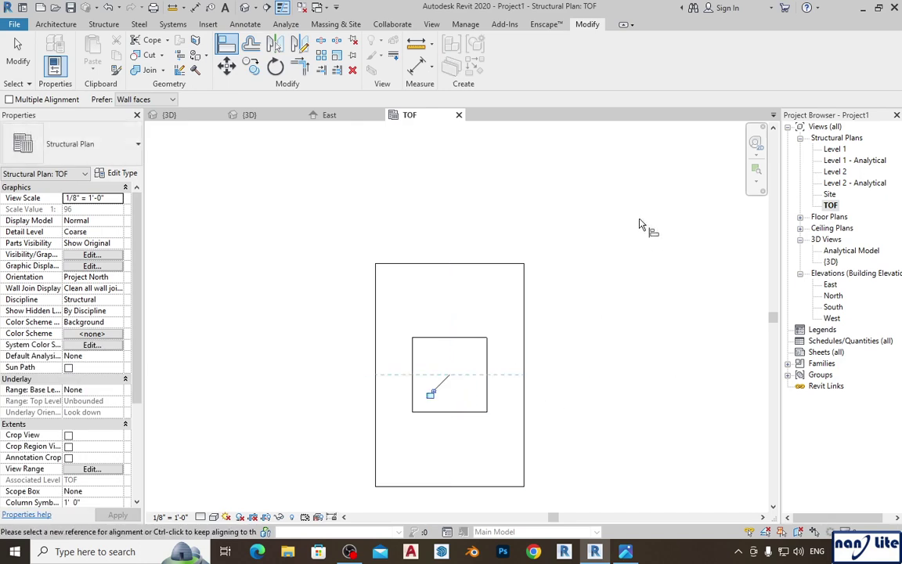
left_click(17, 53)
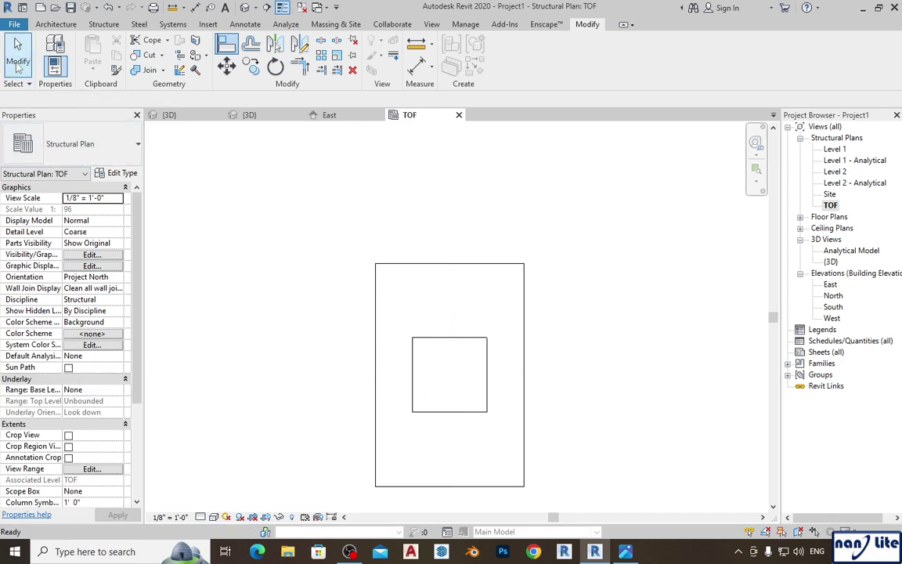
- Inspect the concrete column on its footing in the 3D view
left_click(249, 115)
scroll(367, 267, "up", 4)
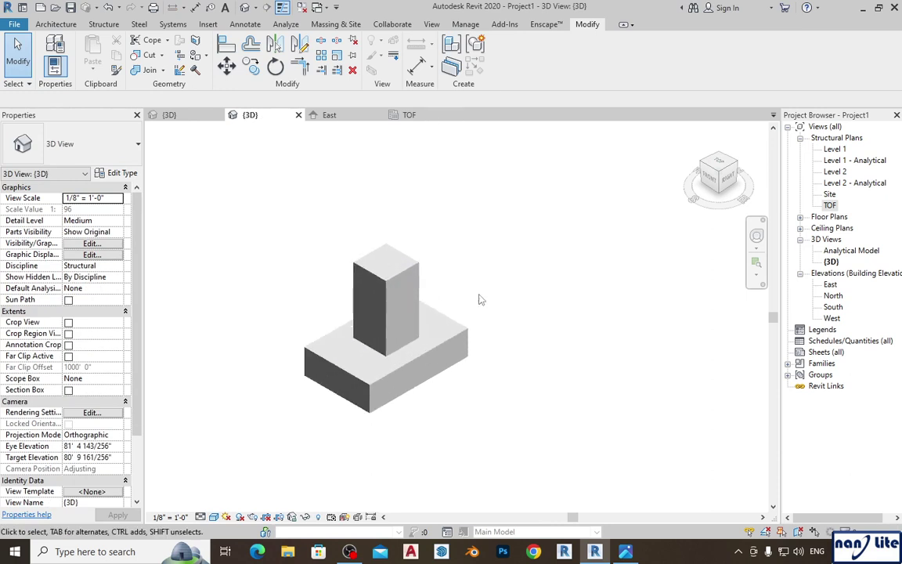
scroll(453, 245, "down", 2)
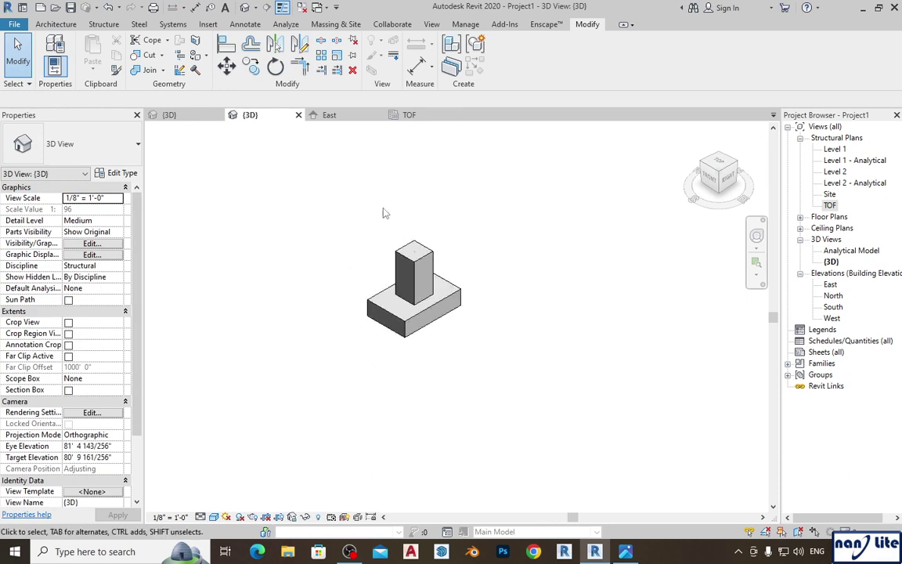
- Check the steel column's type, level constraints and section geometry in the reference model
left_click(185, 118)
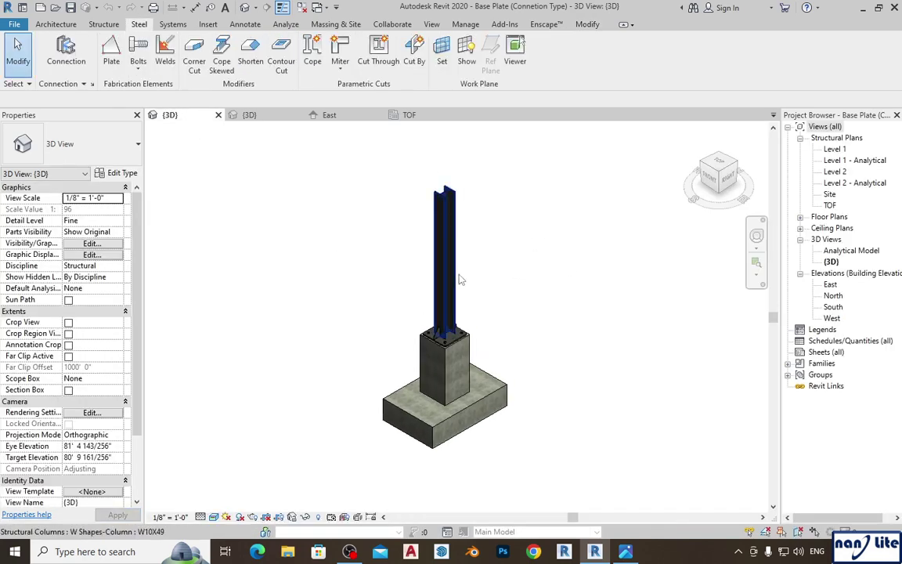
left_click(401, 235)
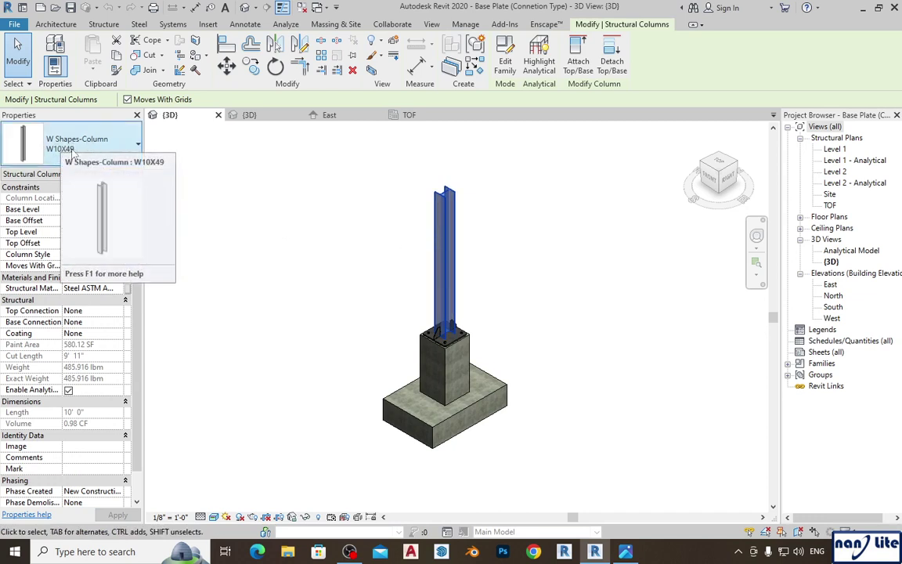
left_click(113, 176)
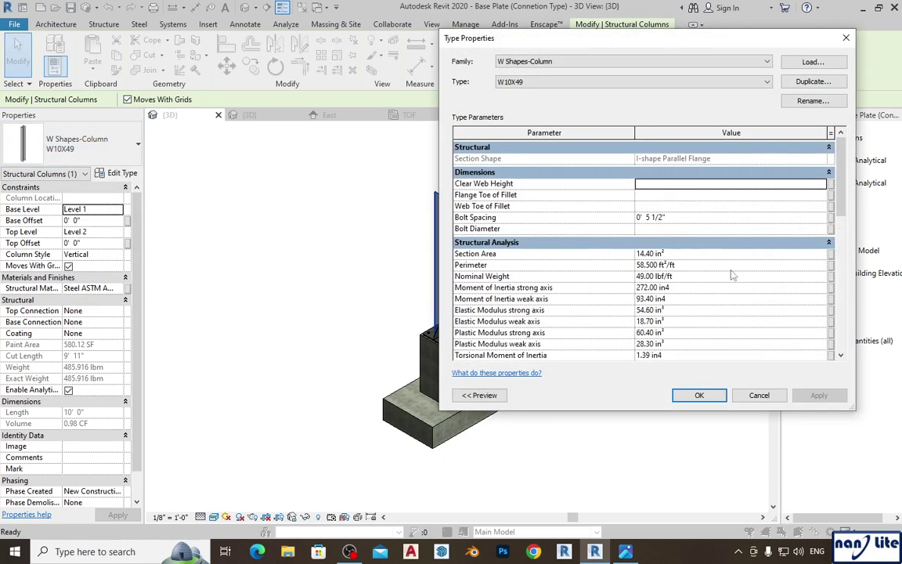
left_click_drag(842, 212, 841, 317)
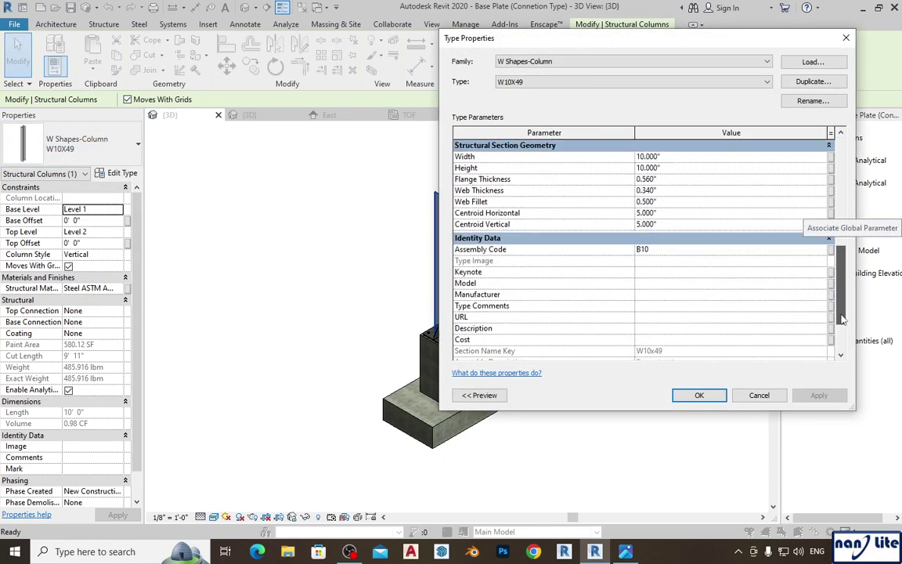
scroll(523, 207, "up", 1)
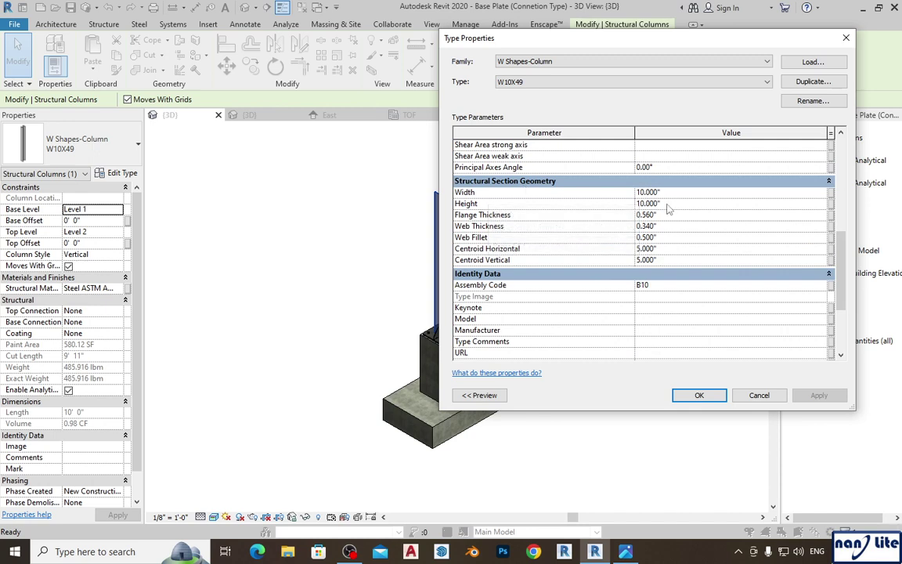
left_click(758, 395)
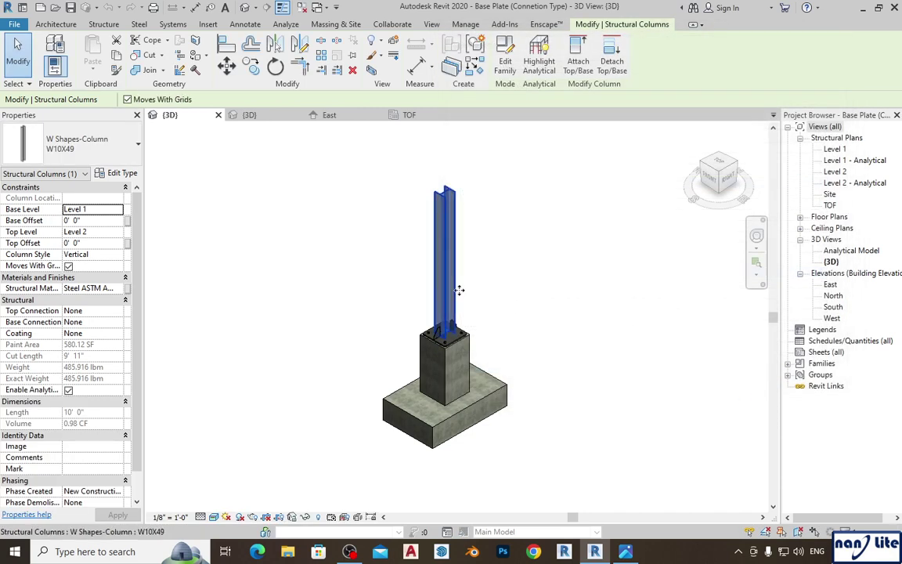
left_click(398, 213)
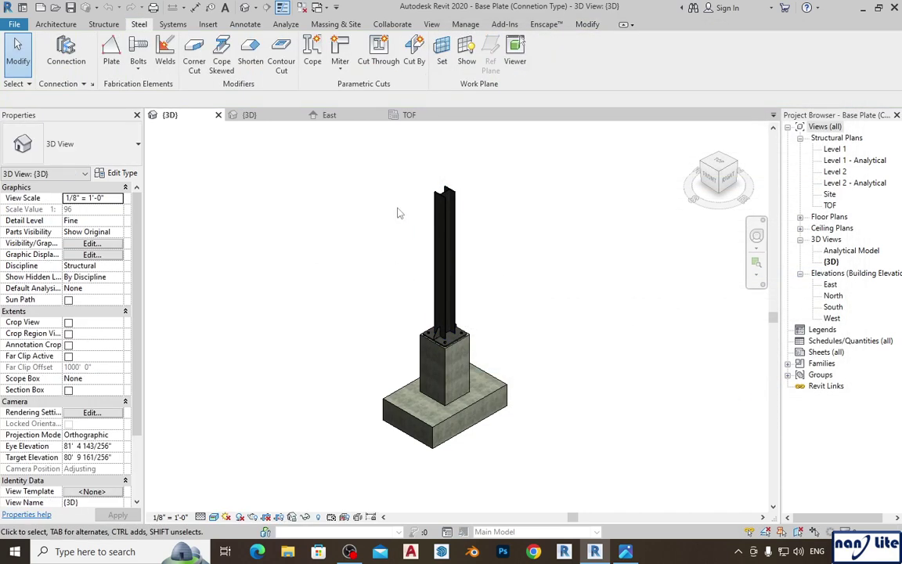
- Place a W Shapes-Column W10X49 at the concrete column's centre in the Level 1 structural plan, with its height reaching Level 2
left_click(252, 115)
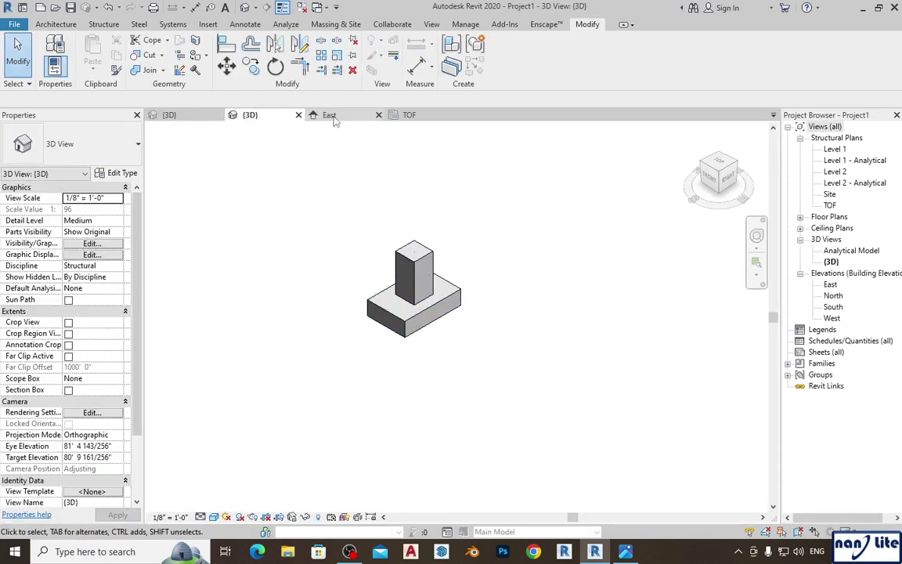
left_click(331, 116)
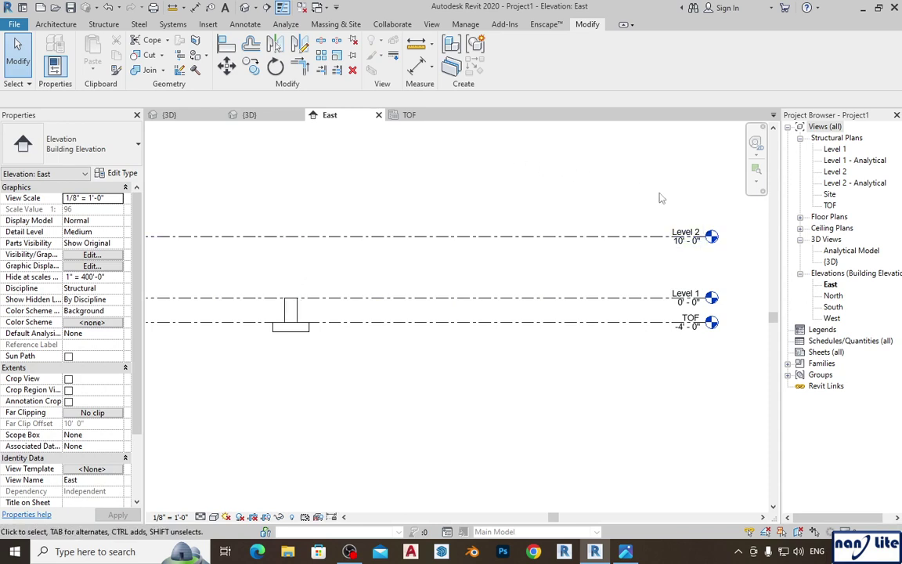
double_click(834, 149)
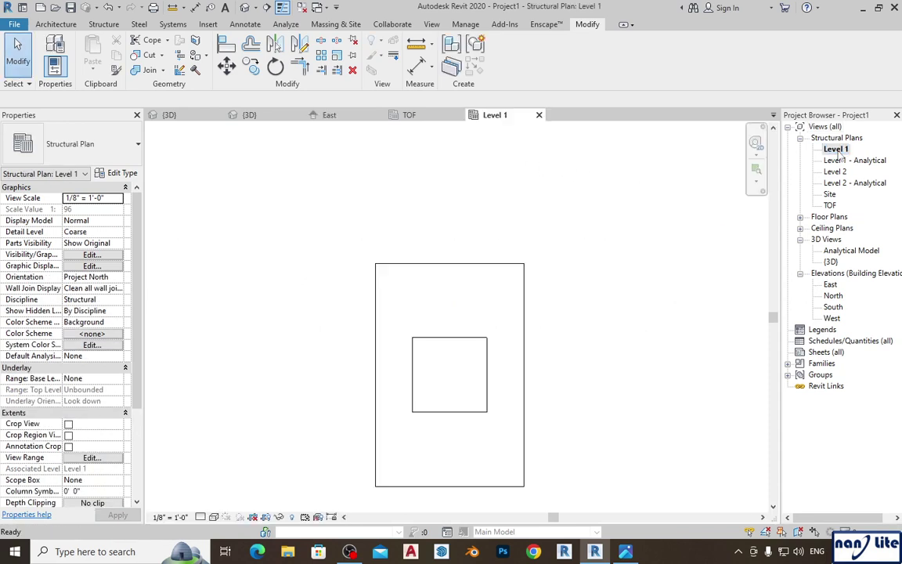
scroll(631, 304, "down", 2)
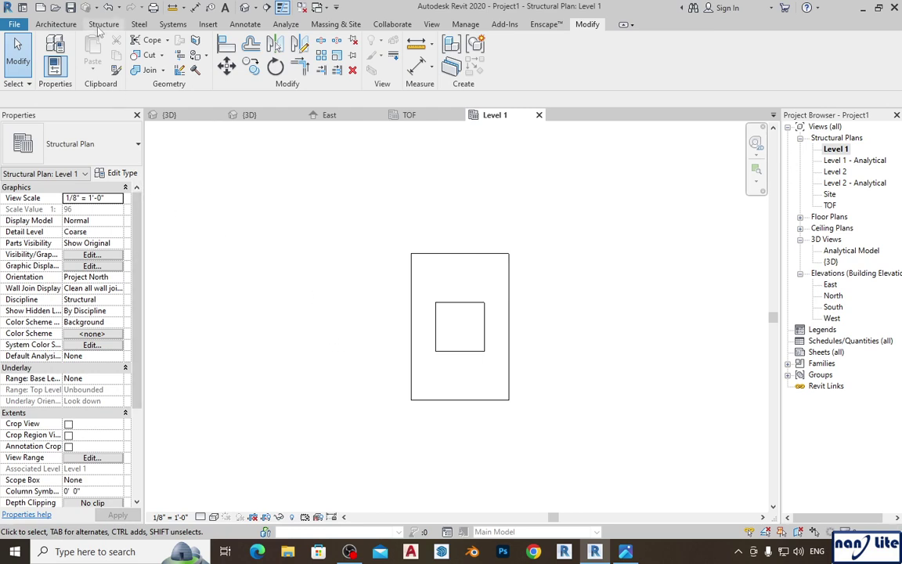
left_click(102, 25)
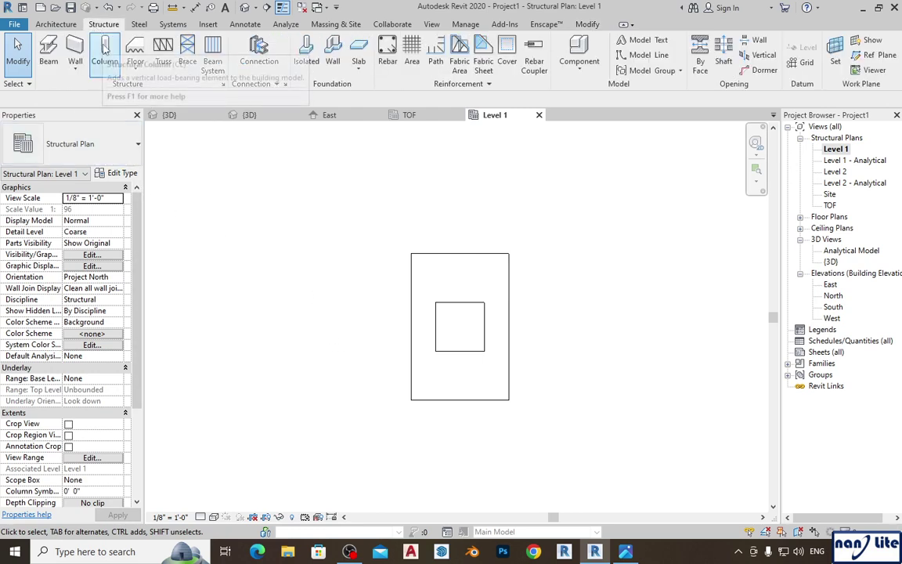
left_click(105, 49)
left_click(118, 145)
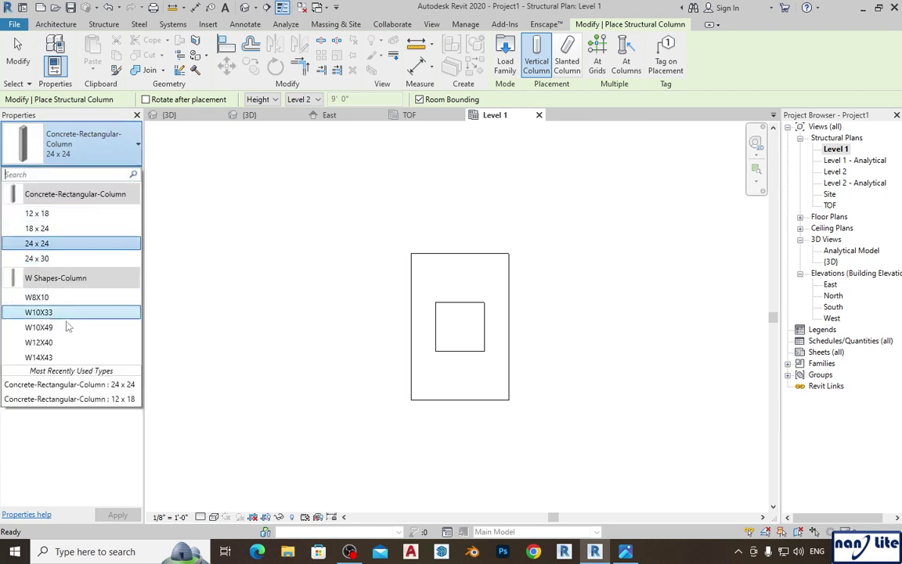
left_click(39, 329)
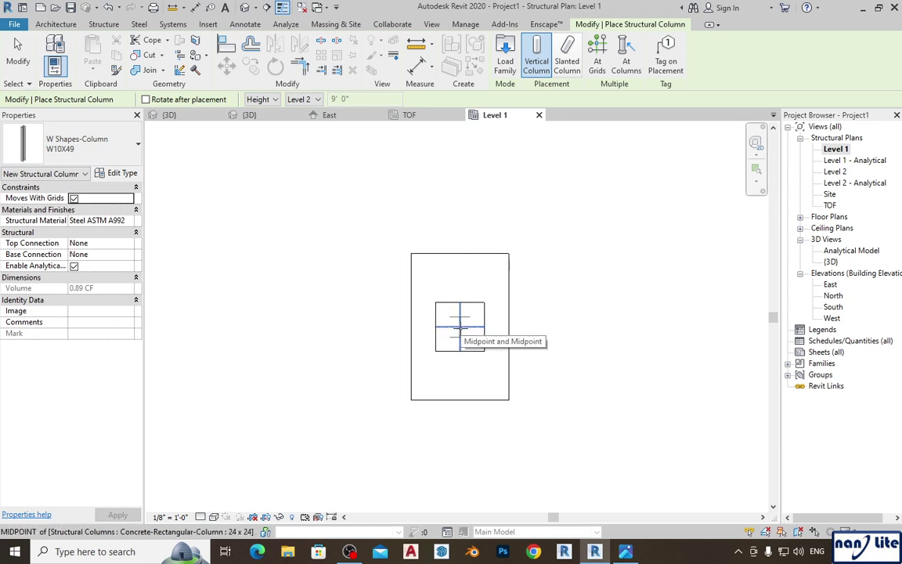
left_click(459, 327)
left_click(17, 56)
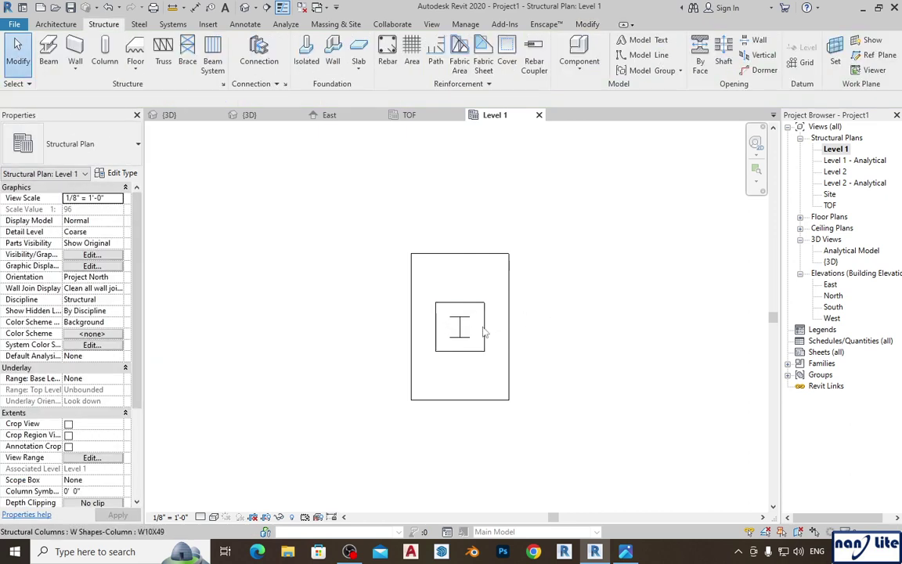
- Set the Level 1 structural plan to Fine detail level and the Shaded visual style
scroll(489, 321, "up", 2)
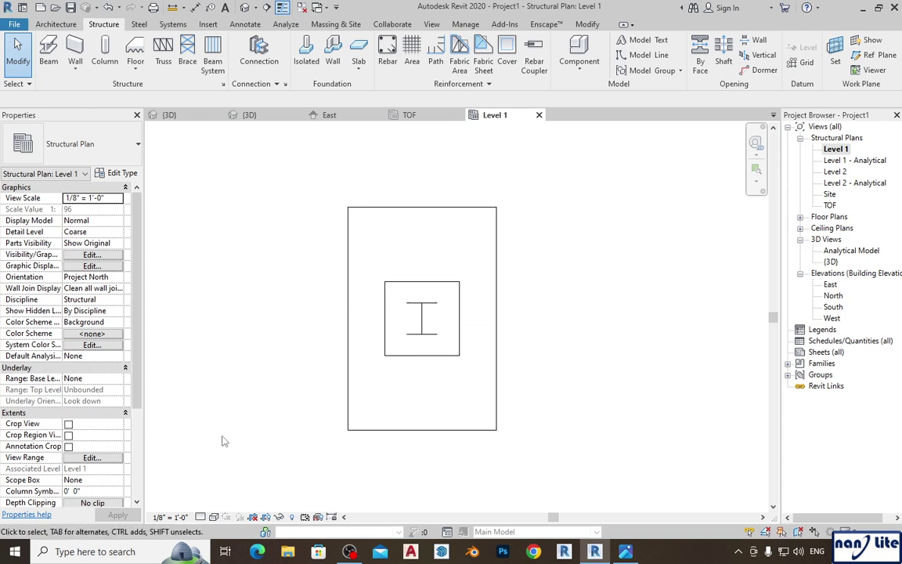
left_click(201, 517)
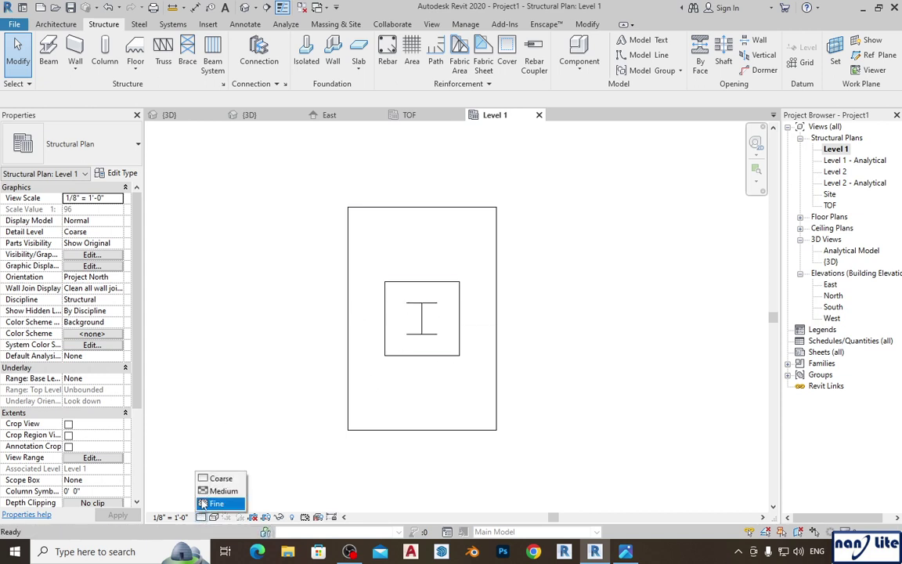
left_click(216, 501)
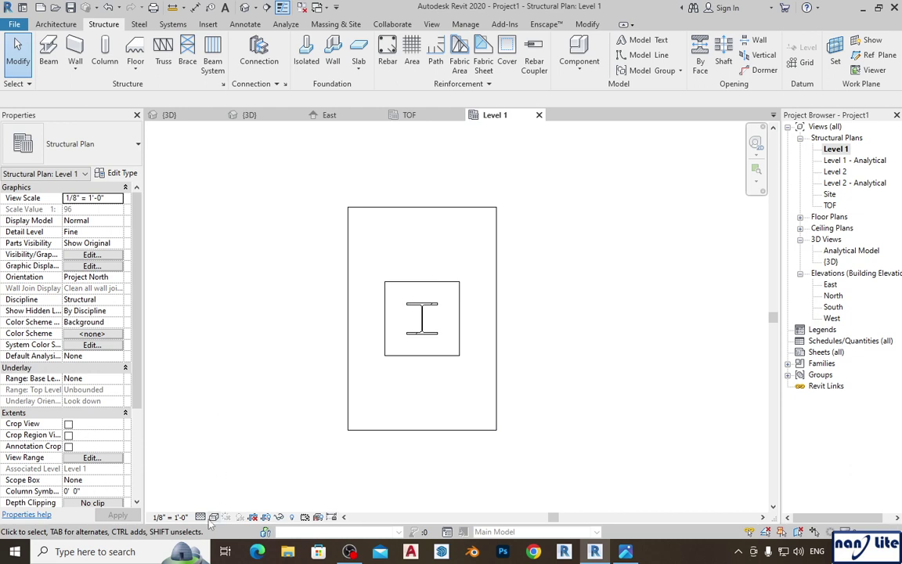
left_click(213, 516)
left_click(218, 422)
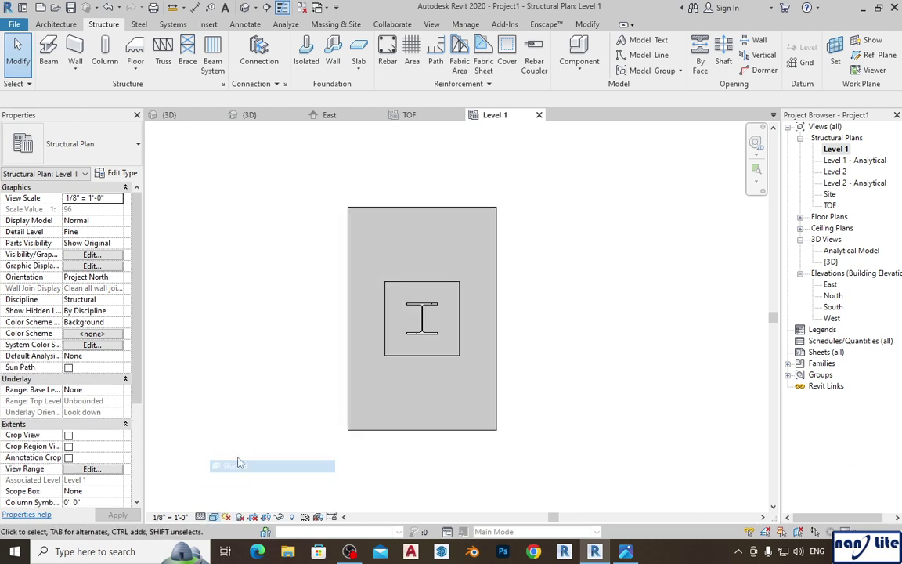
- Inspect the steel column on the concrete column in the project's 3D view and close the inactive views
left_click(248, 116)
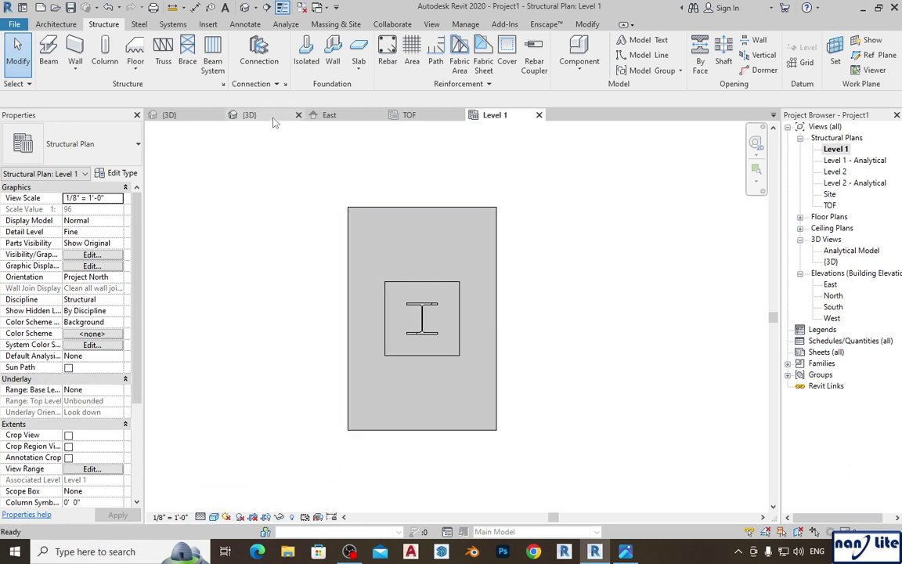
scroll(530, 322, "up", 3)
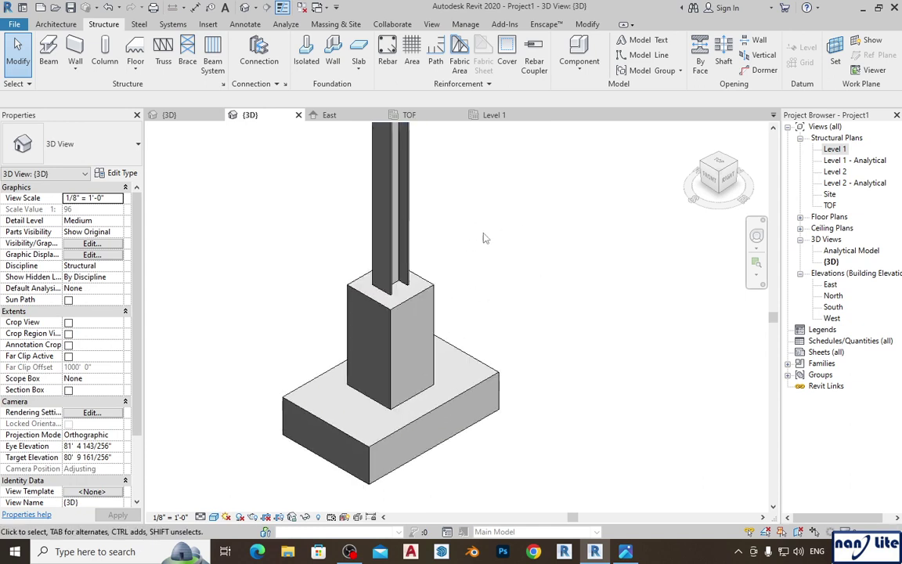
scroll(484, 238, "down", 3)
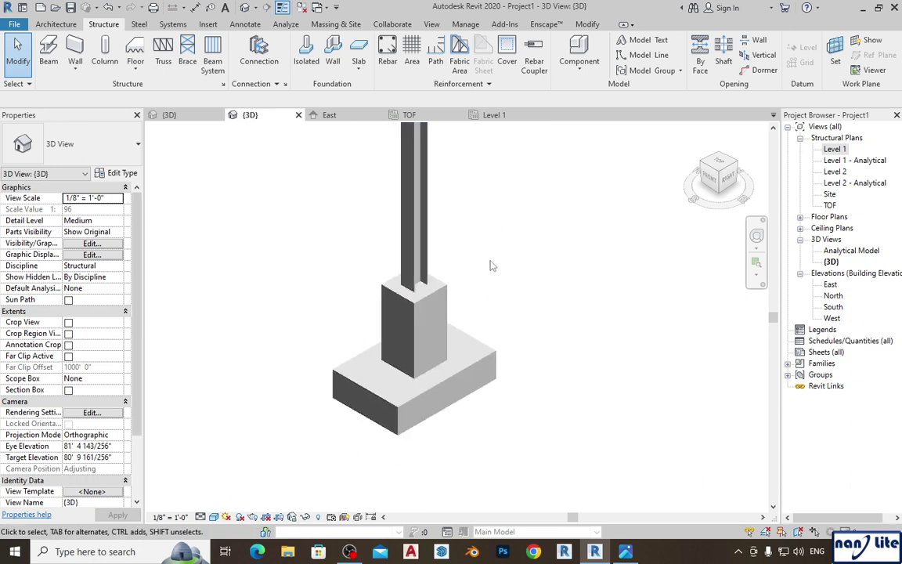
left_click(283, 8)
left_click(169, 115)
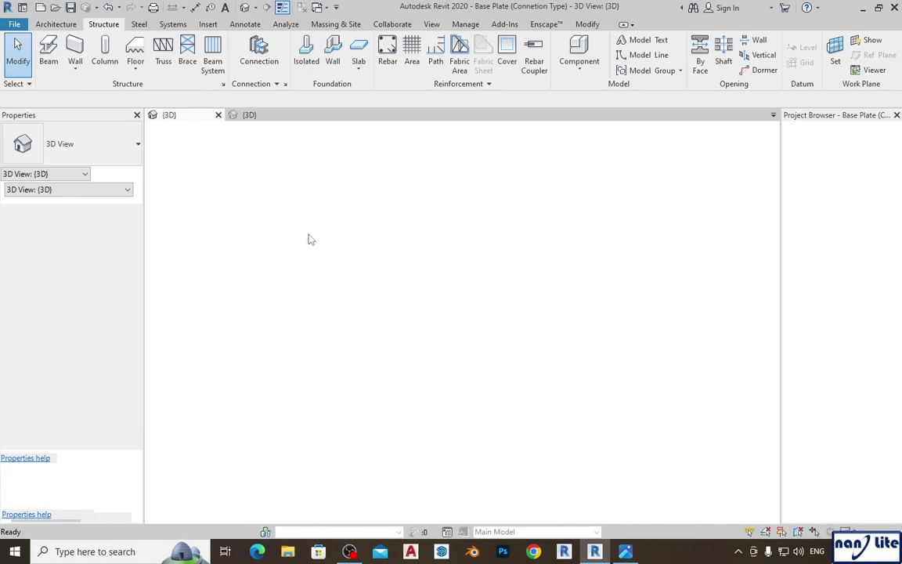
left_click(249, 115)
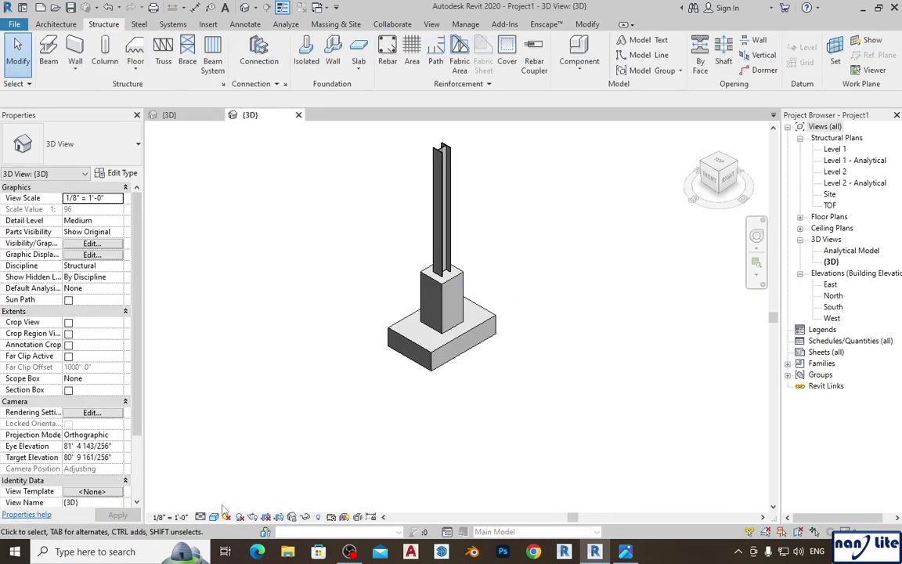
- Set the project's 3D view to the Realistic visual style
left_click(213, 517)
left_click(224, 445)
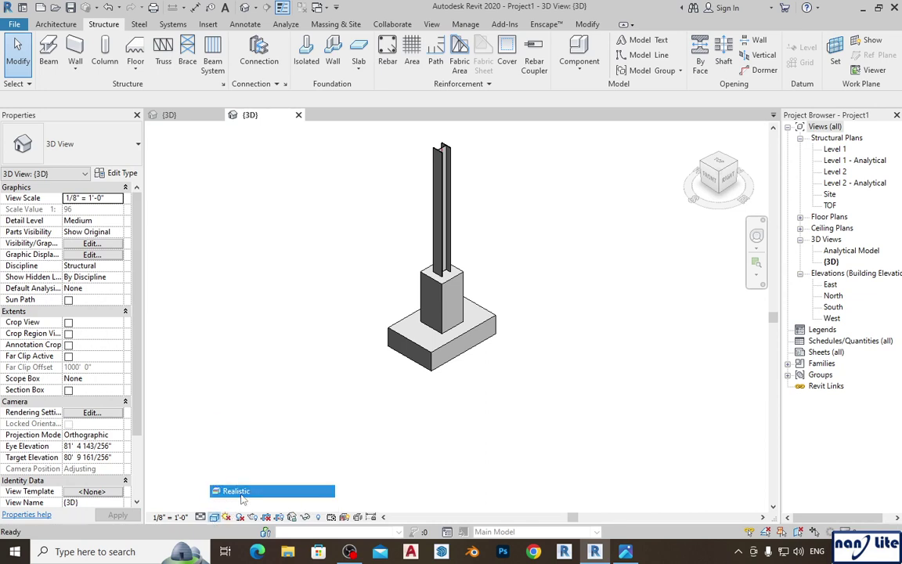
scroll(470, 255, "up", 4)
scroll(519, 257, "down", 3)
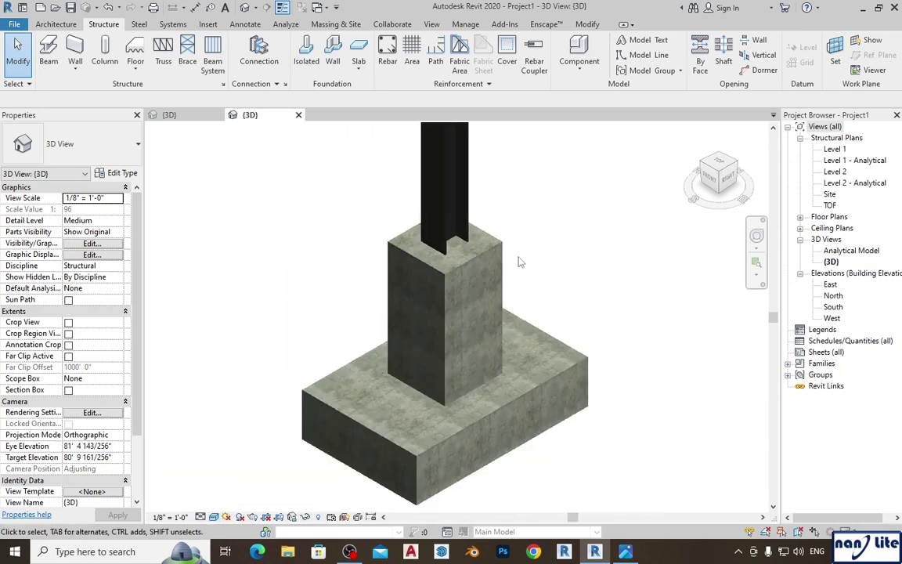
scroll(523, 260, "down", 3)
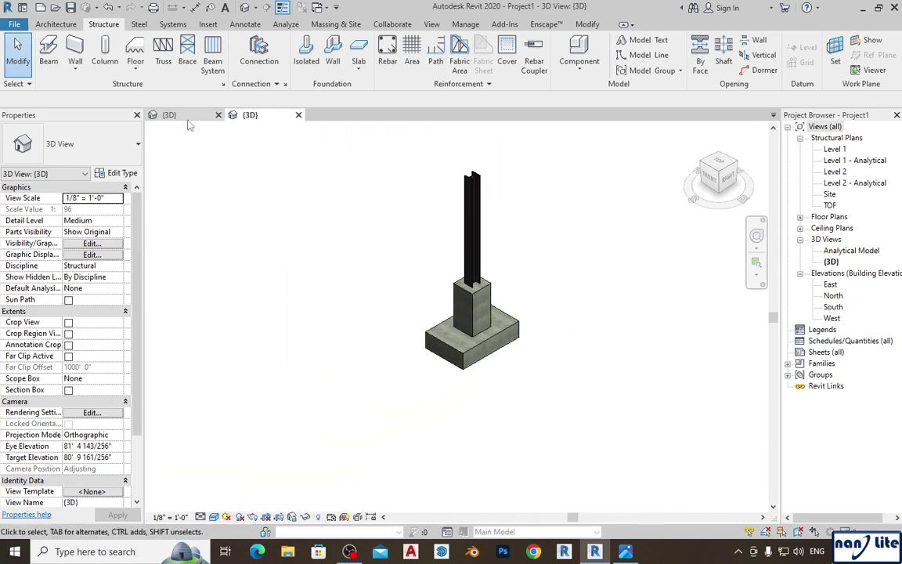
- Compare the steel column's base in the new project with the base plate connection in the reference model
left_click(187, 119)
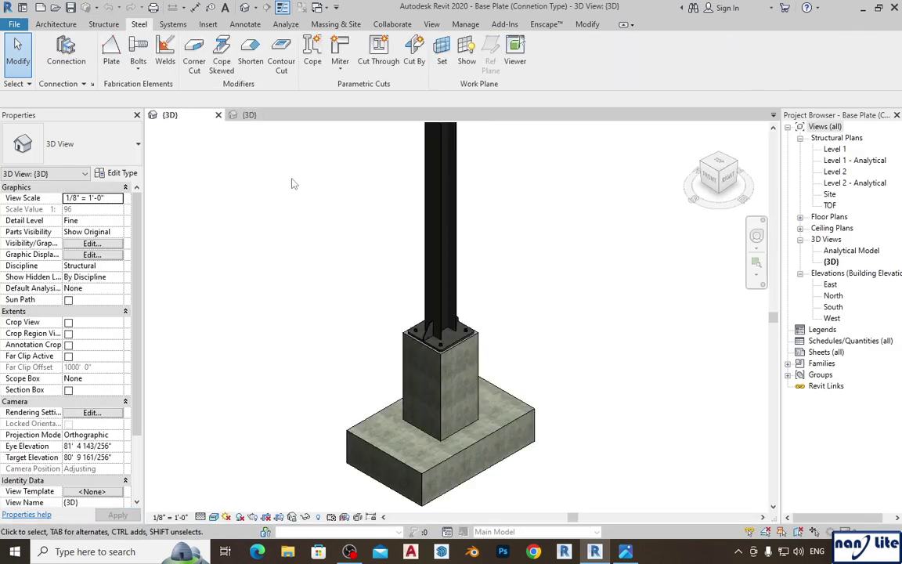
left_click(257, 116)
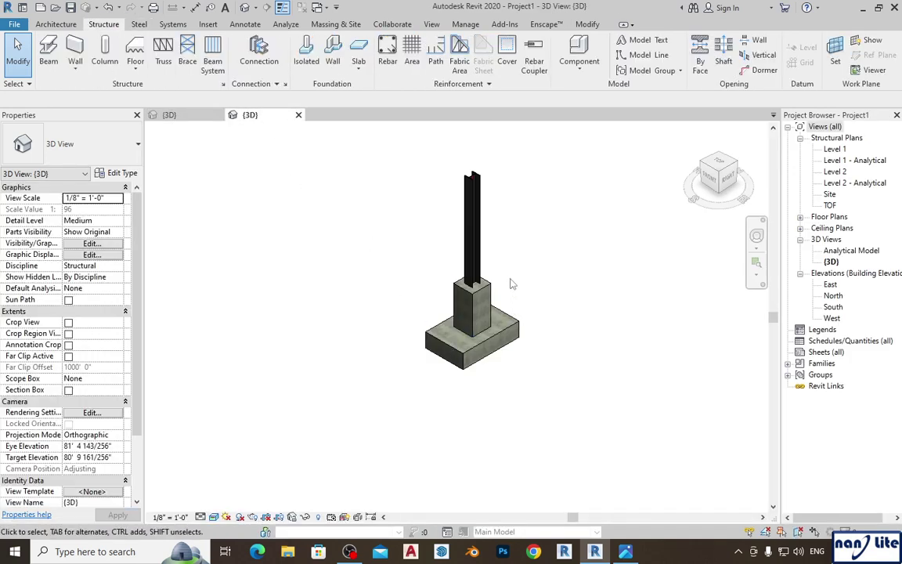
scroll(523, 290, "up", 4)
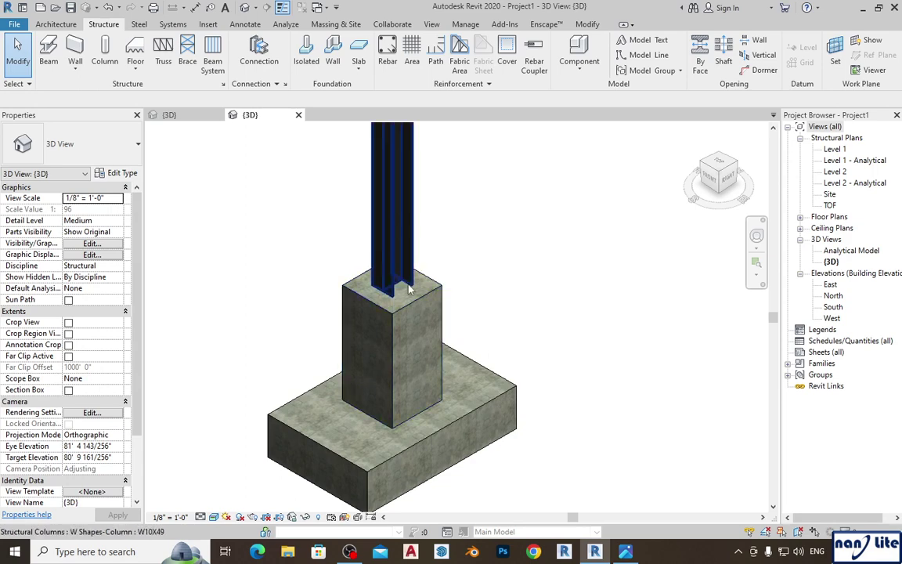
left_click(187, 121)
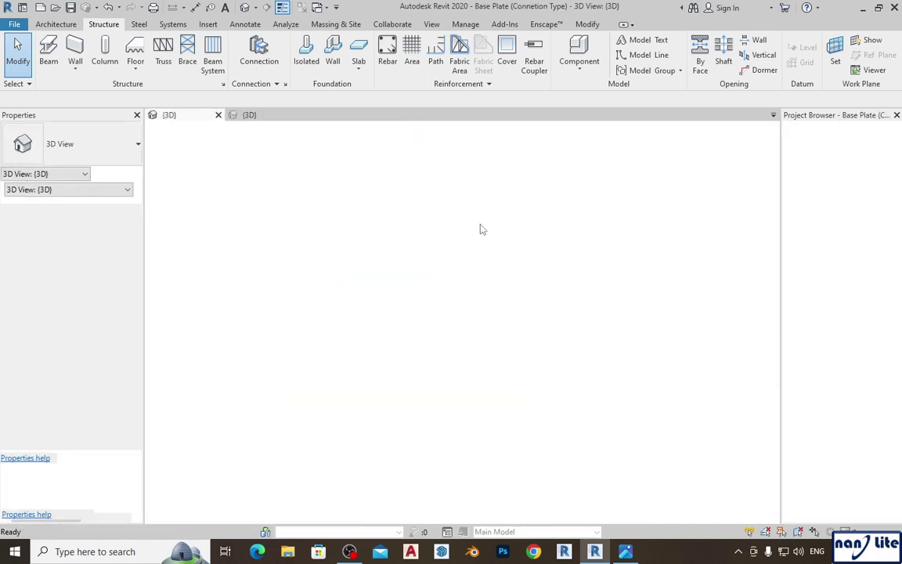
left_click(450, 368)
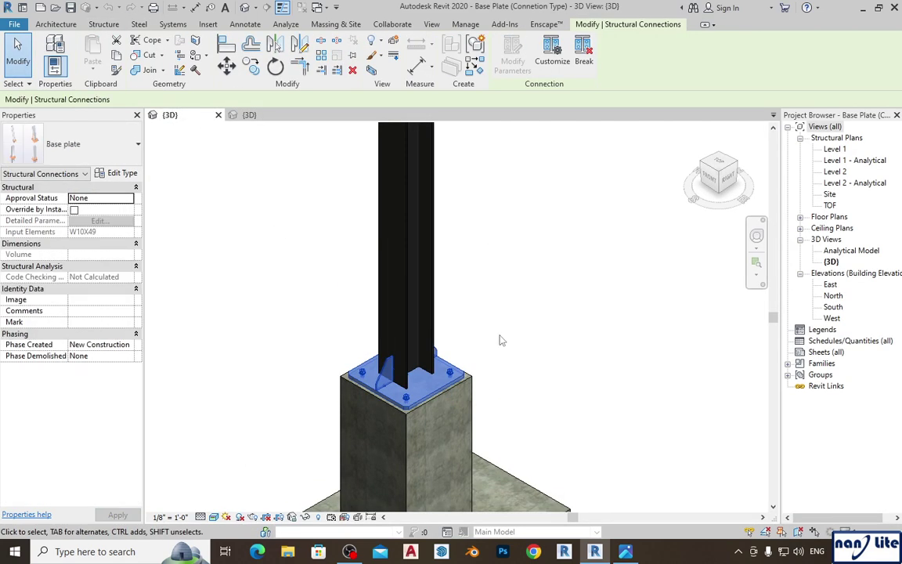
key("Escape")
scroll(531, 334, "down", 4)
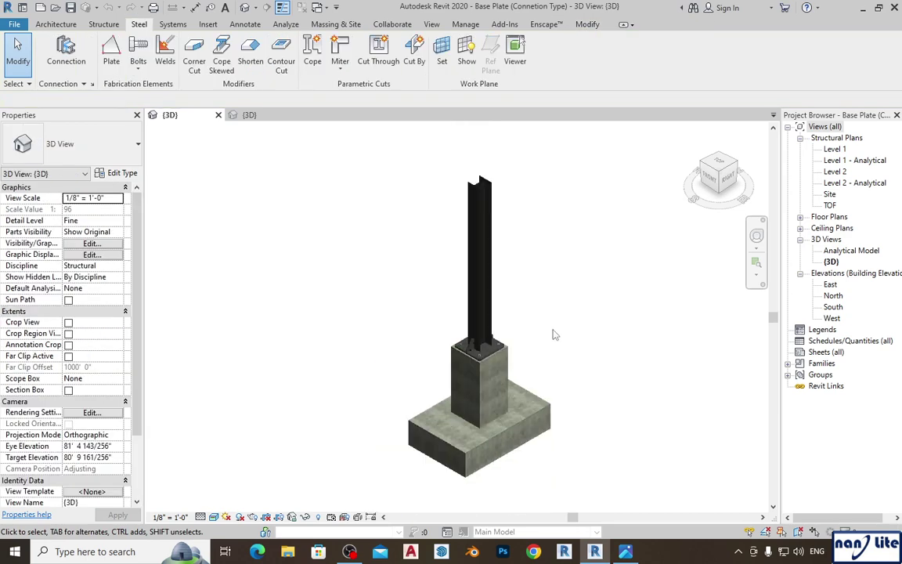
left_click(246, 115)
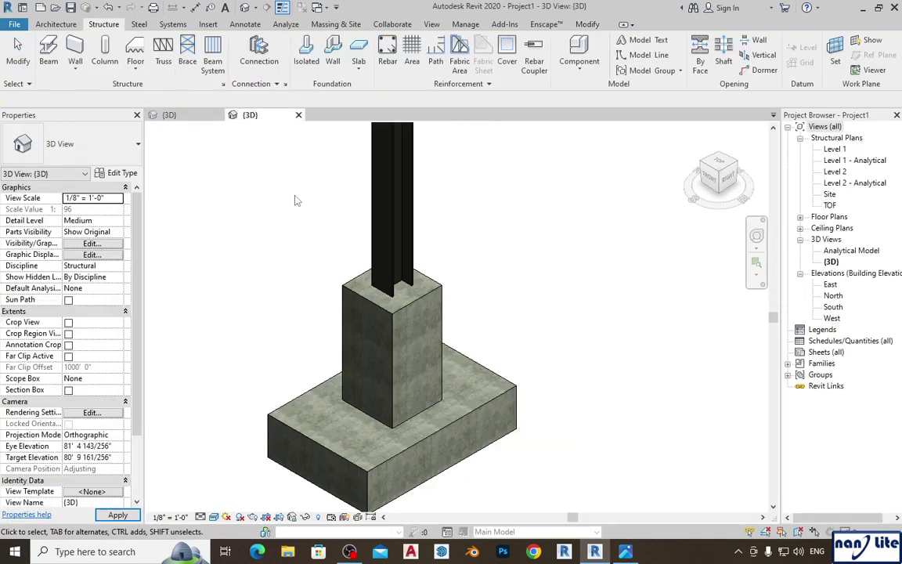
scroll(370, 211, "down", 4)
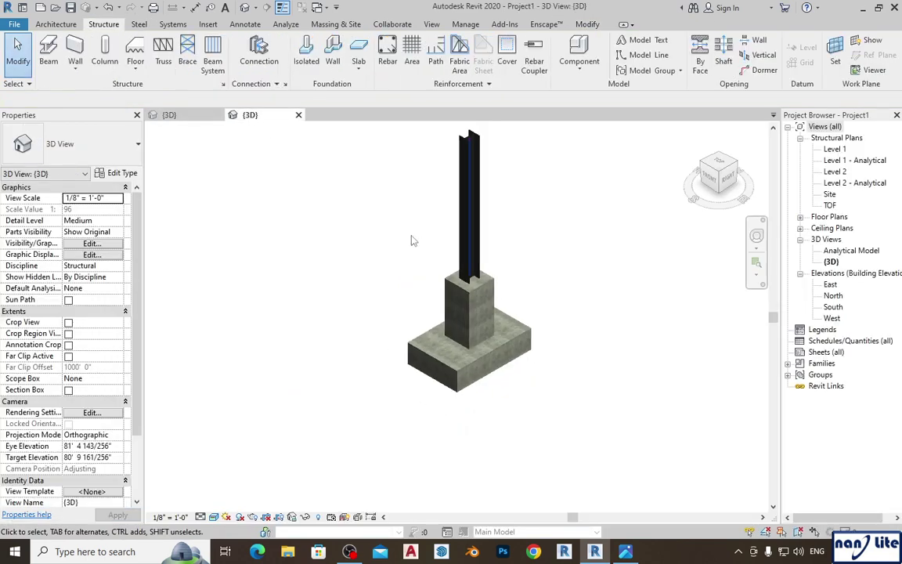
- Check which connection types are available to the Structural Connection tool, and leave the tool without placing one
left_click(138, 25)
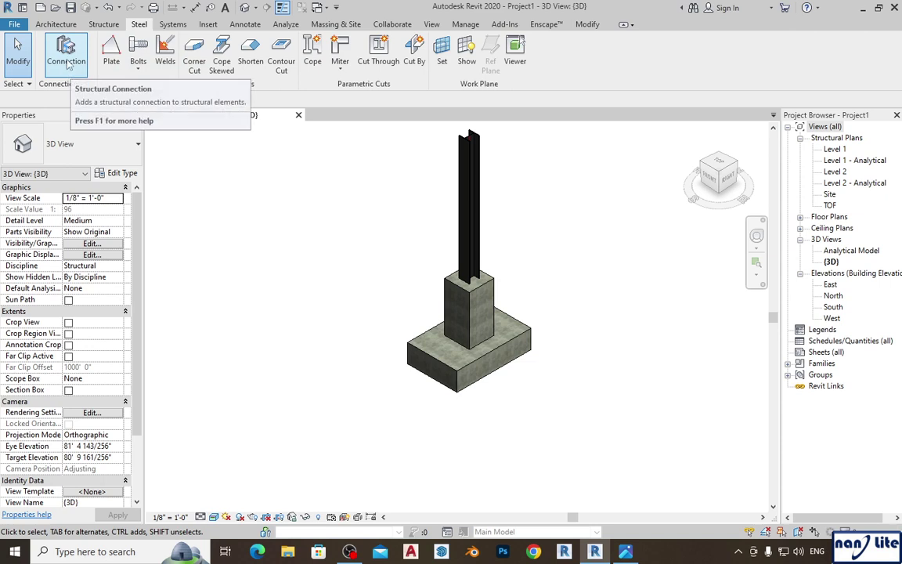
left_click(104, 25)
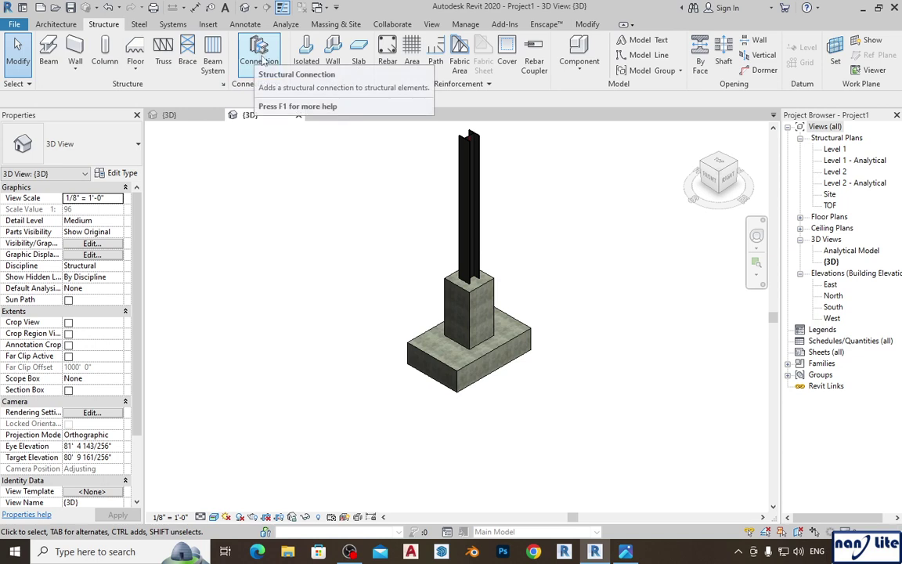
left_click(139, 26)
left_click(97, 26)
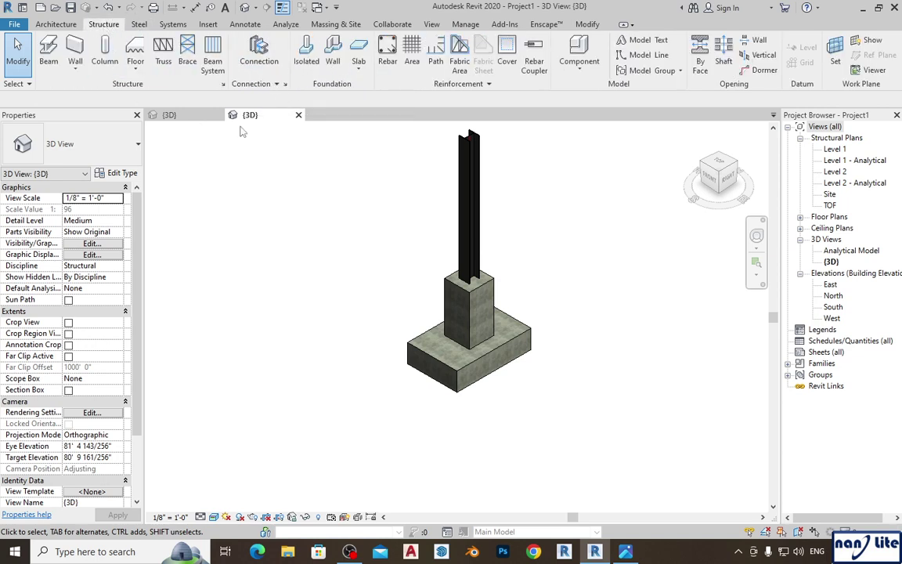
left_click(138, 24)
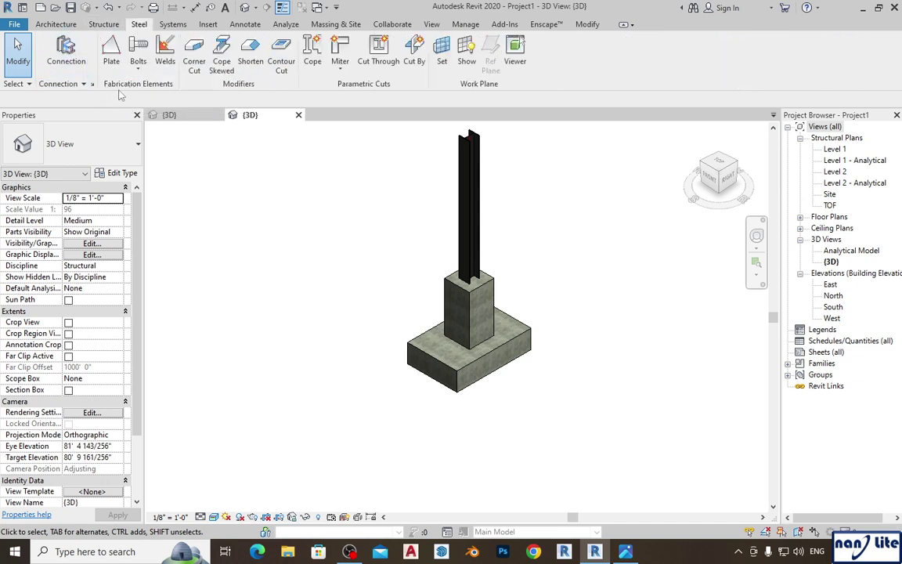
left_click(65, 50)
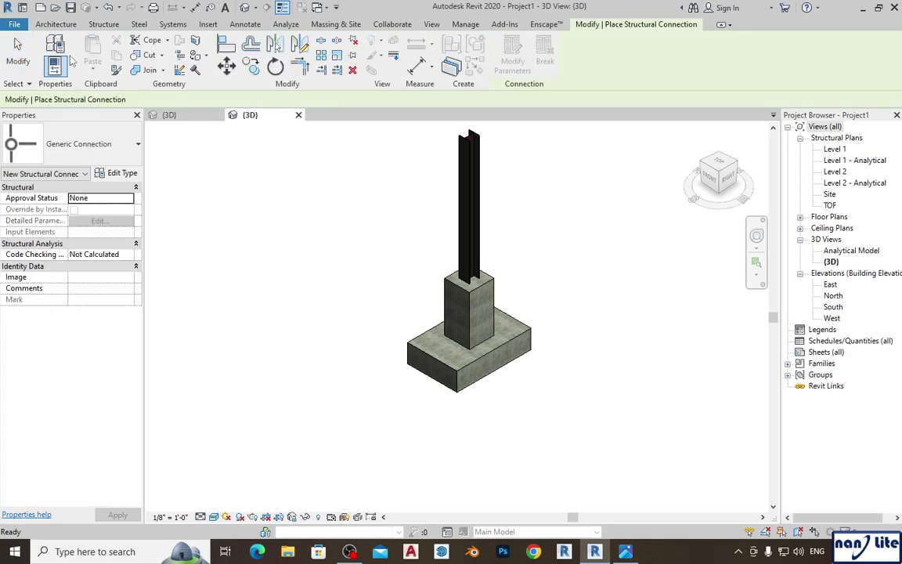
left_click(84, 152)
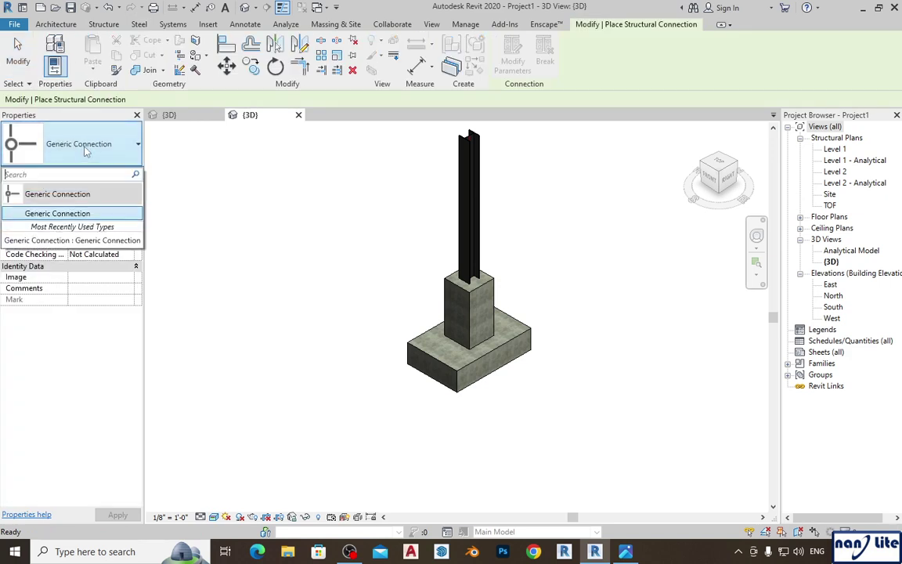
left_click(18, 64)
left_click(19, 65)
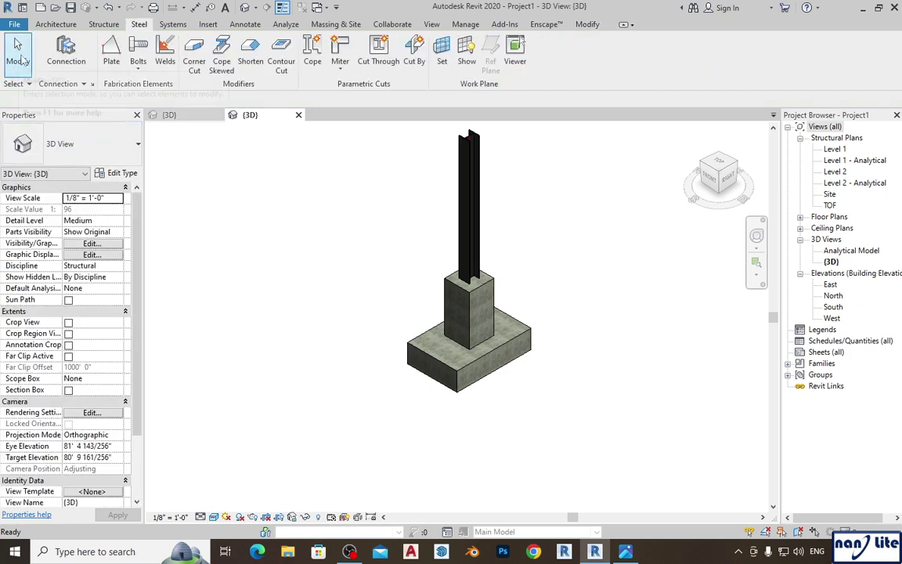
- Load the Base plate connection into the project through the Structural Connection Settings
left_click(93, 85)
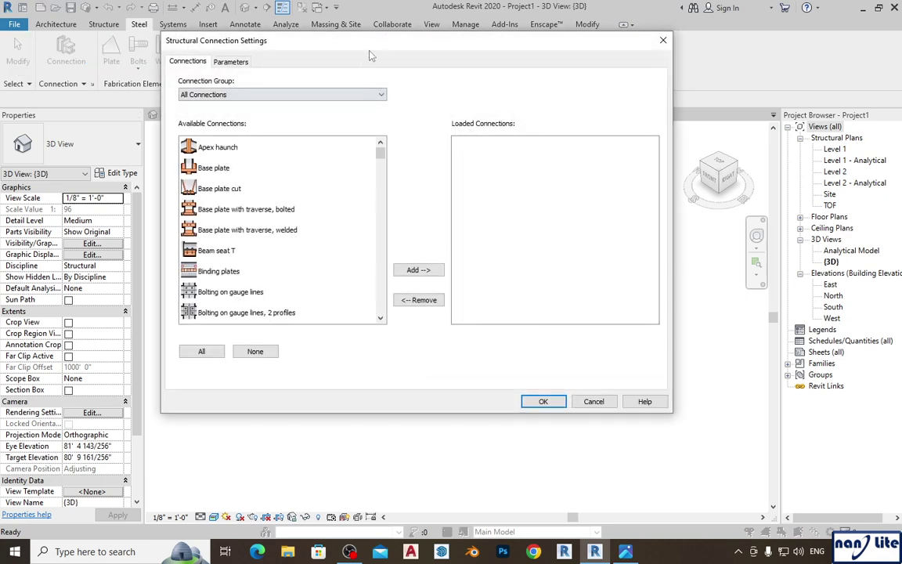
left_click_drag(342, 38, 255, 47)
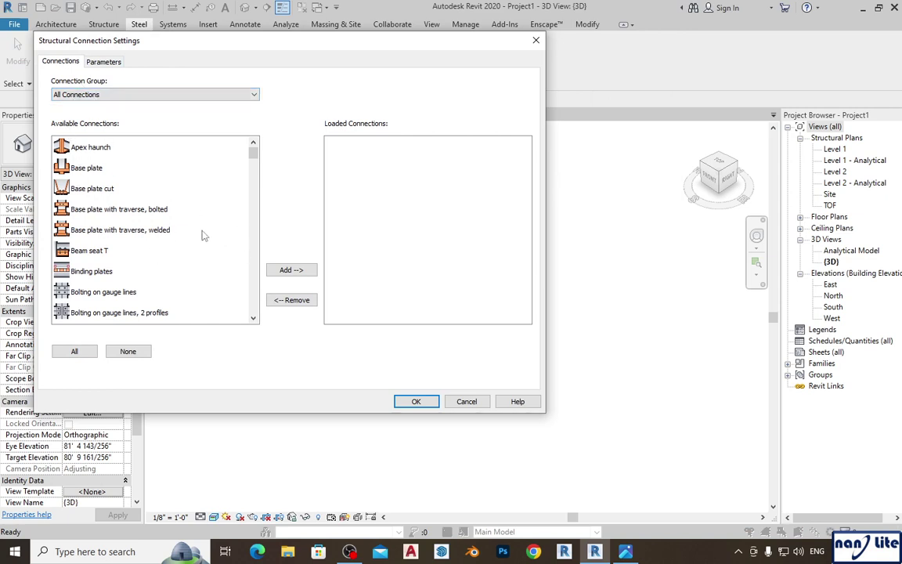
left_click(253, 318)
left_click_drag(253, 318, 253, 318)
left_click_drag(253, 269, 227, 135)
left_click(90, 169)
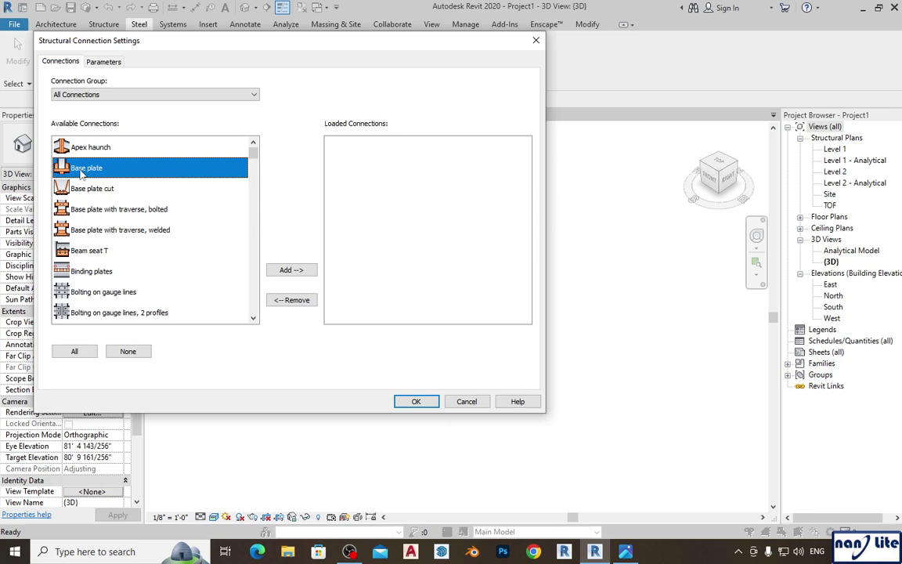
mouse_move(254, 157)
left_mouse_down()
mouse_move(257, 246)
mouse_move(258, 149)
left_mouse_up()
left_click(288, 270)
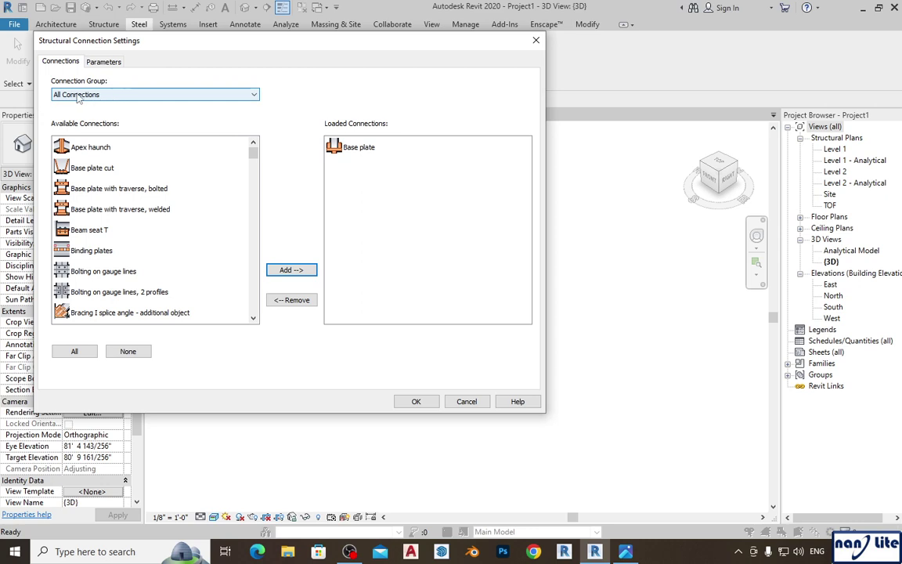
- Review the available connections in the Column - Beam and General bracings groups, and confirm the connection settings with Base plate loaded
left_click(119, 97)
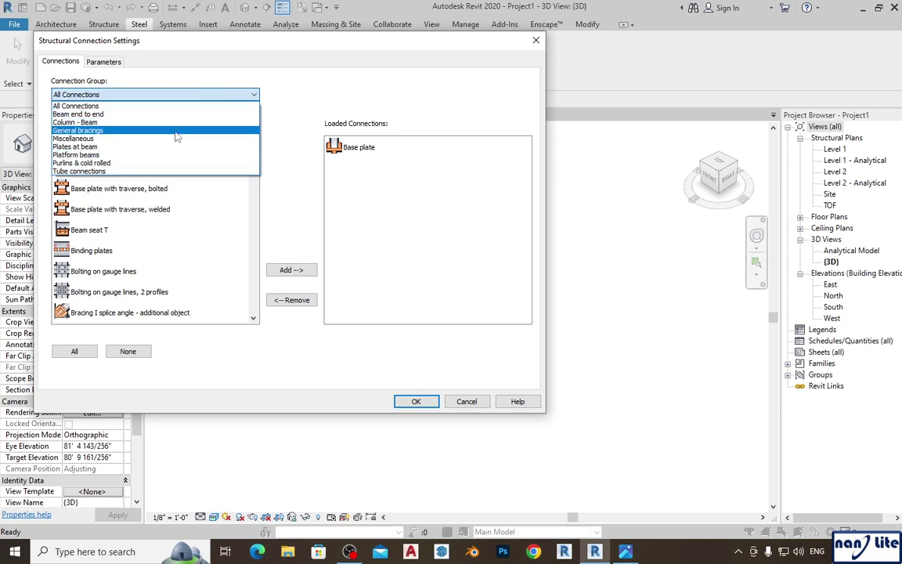
left_click(91, 123)
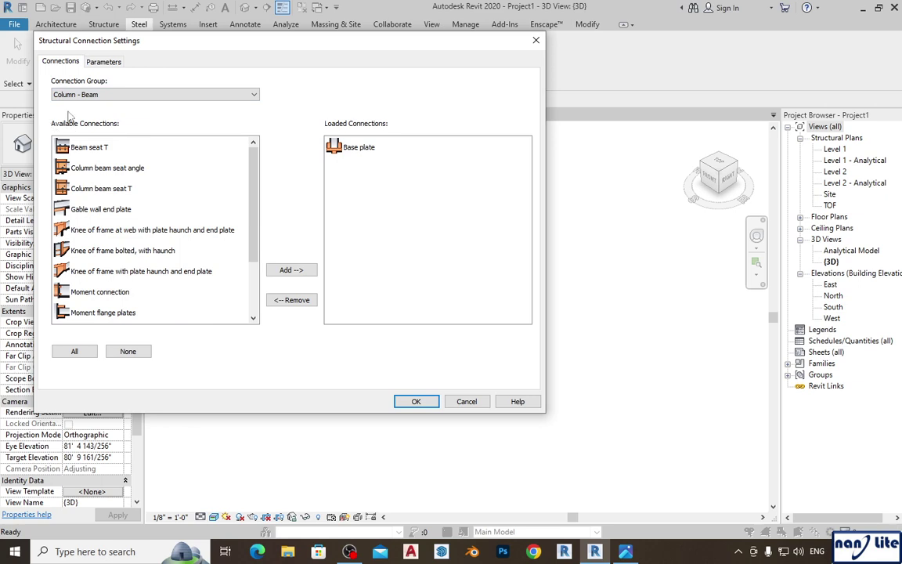
left_click_drag(252, 239, 258, 158)
left_click(210, 94)
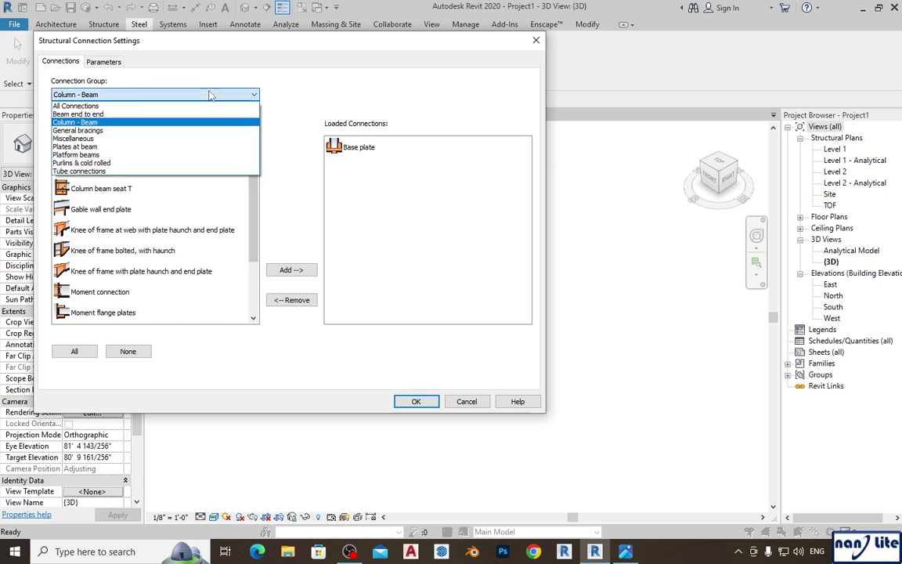
left_click(125, 130)
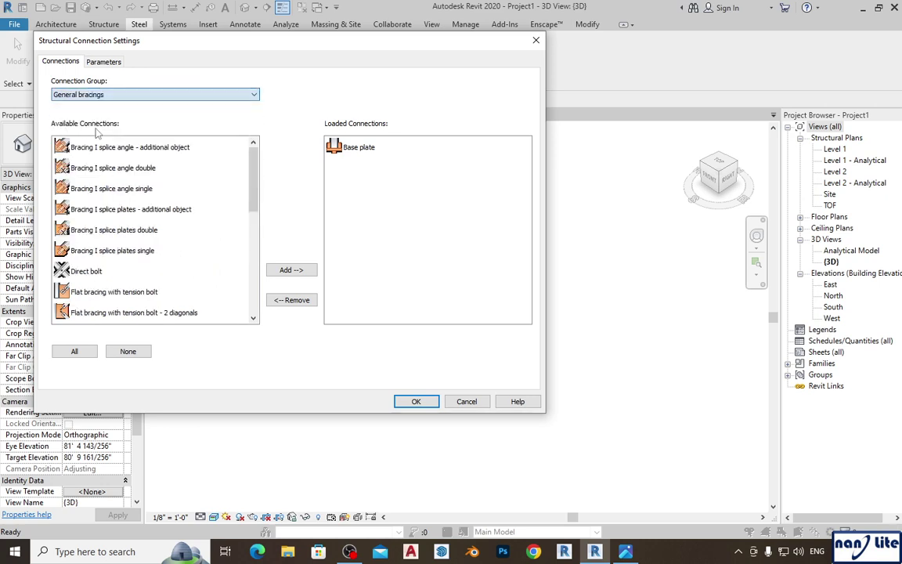
mouse_move(252, 193)
left_mouse_down()
mouse_move(254, 286)
mouse_move(253, 193)
left_mouse_up()
left_click(225, 95)
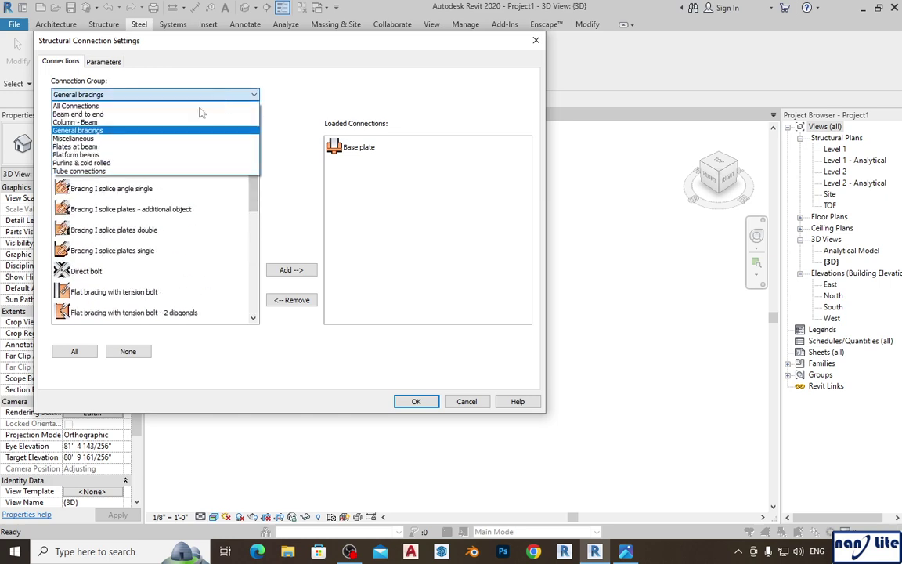
left_click(57, 106)
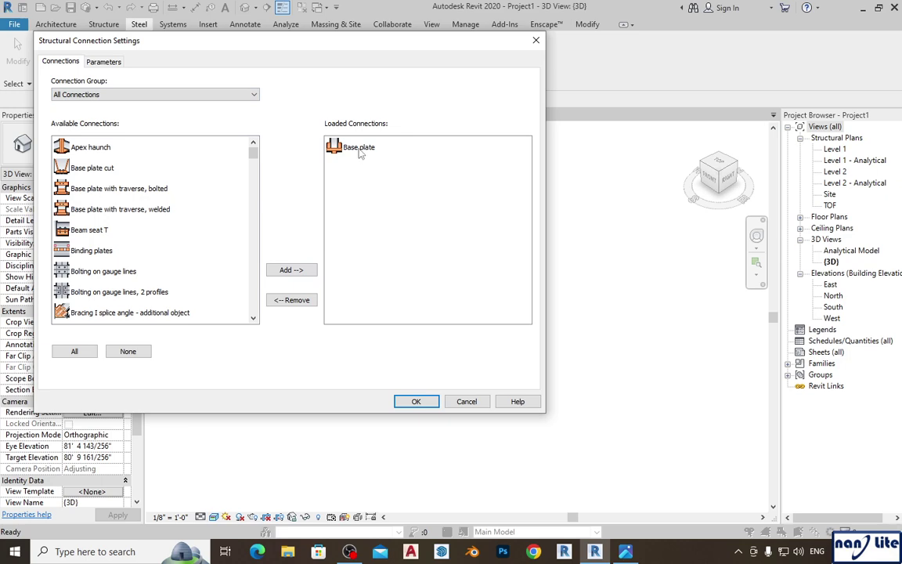
left_click(408, 401)
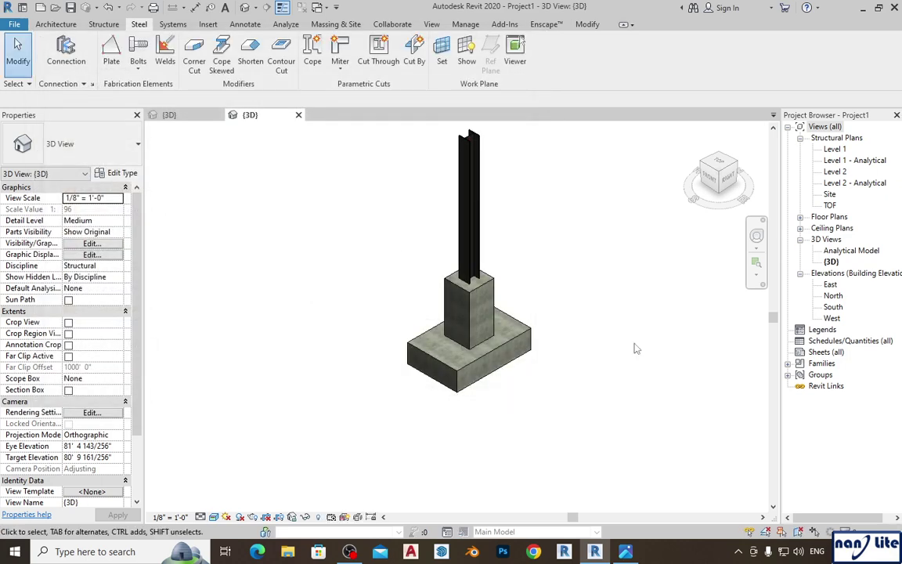
- Place a Base plate structural connection on the W10X49 steel column
scroll(490, 258, "up", 3)
scroll(491, 257, "down", 2)
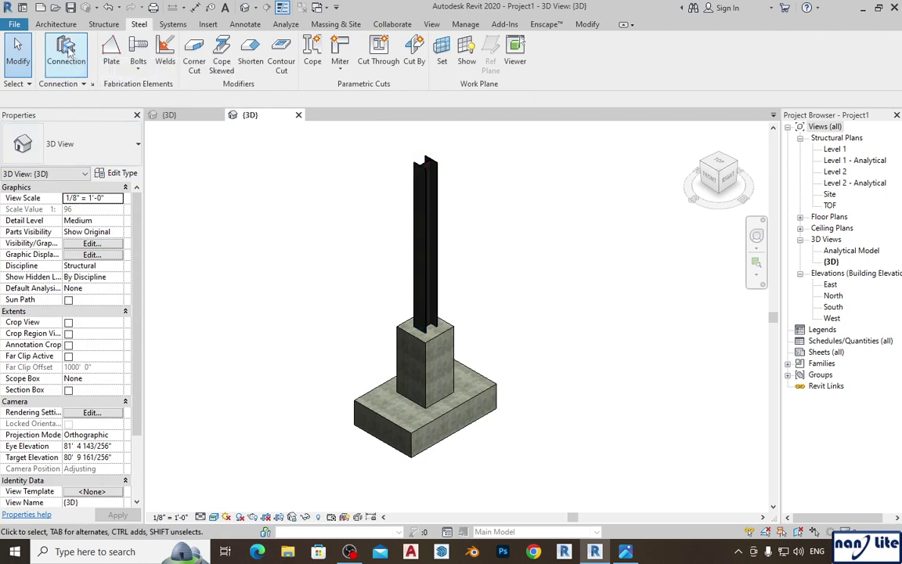
left_click(66, 48)
left_click(107, 149)
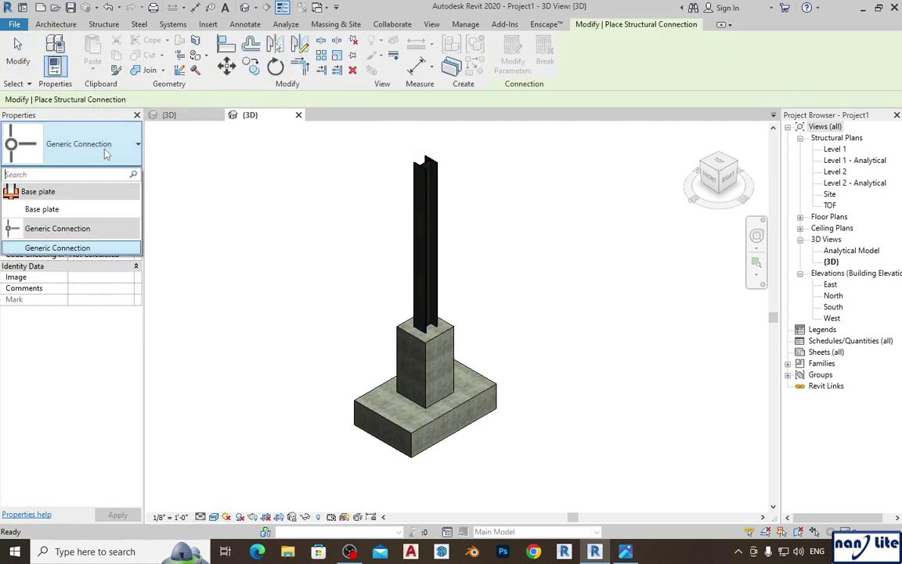
mouse_move(43, 210)
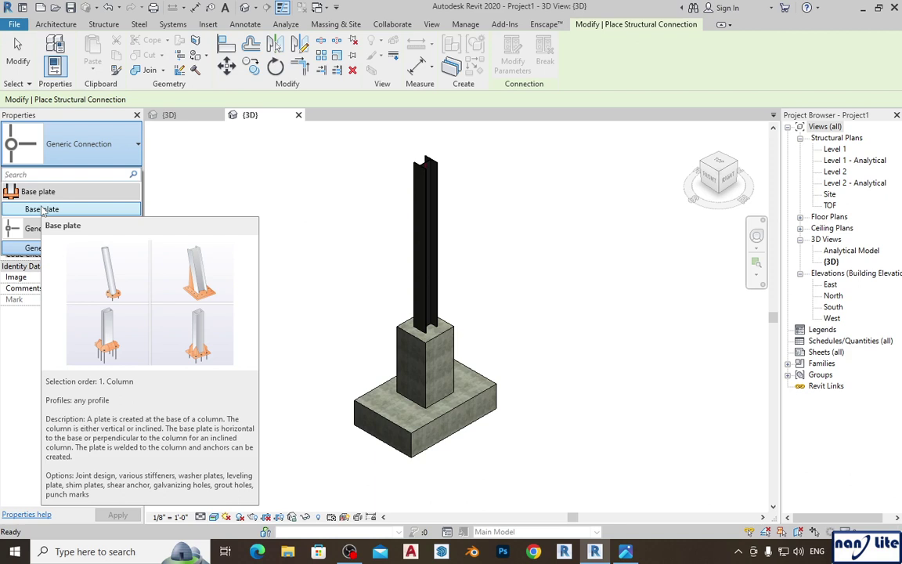
left_click(304, 234)
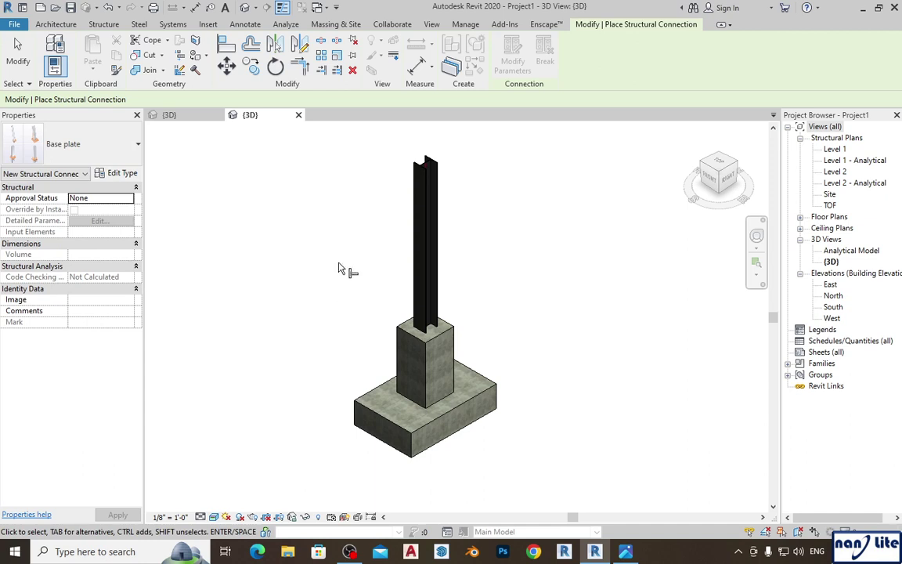
scroll(460, 280, "up", 2)
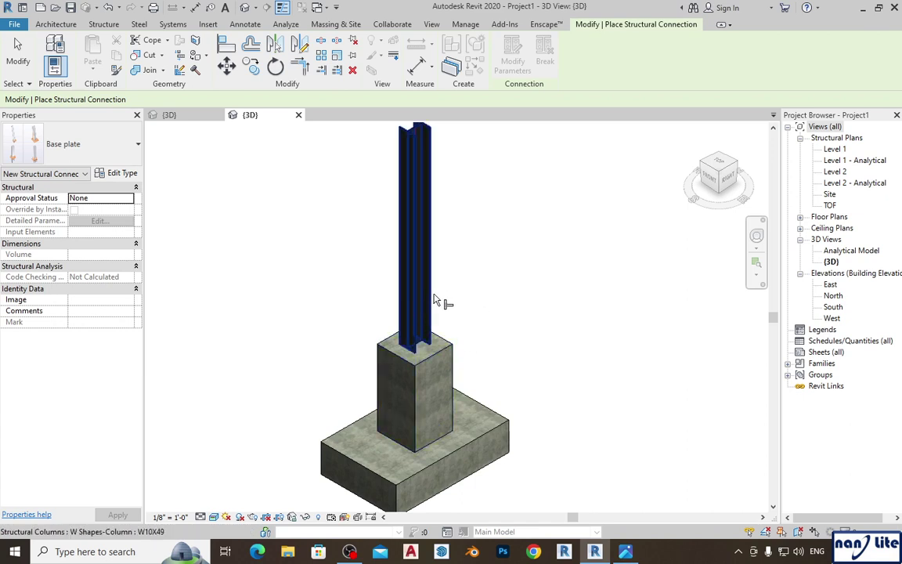
left_click(432, 298)
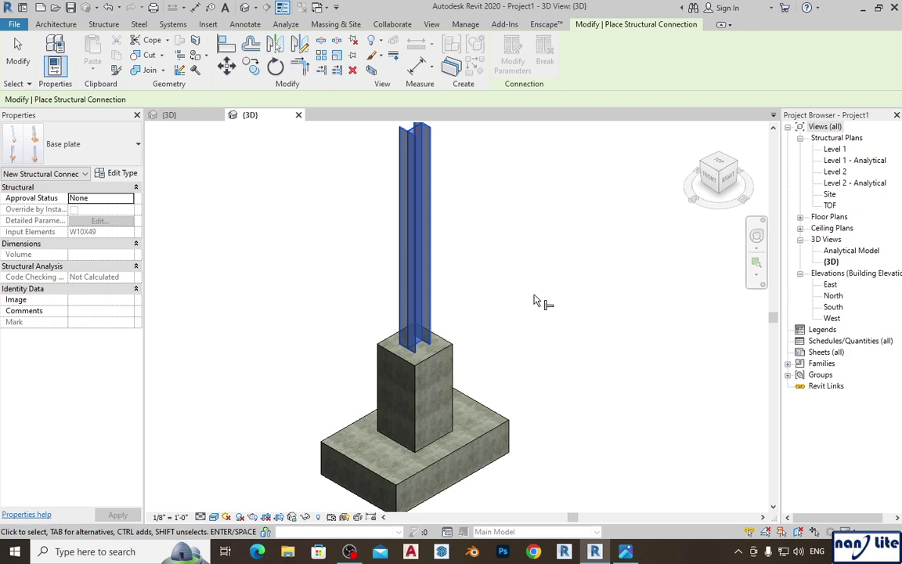
key("Return")
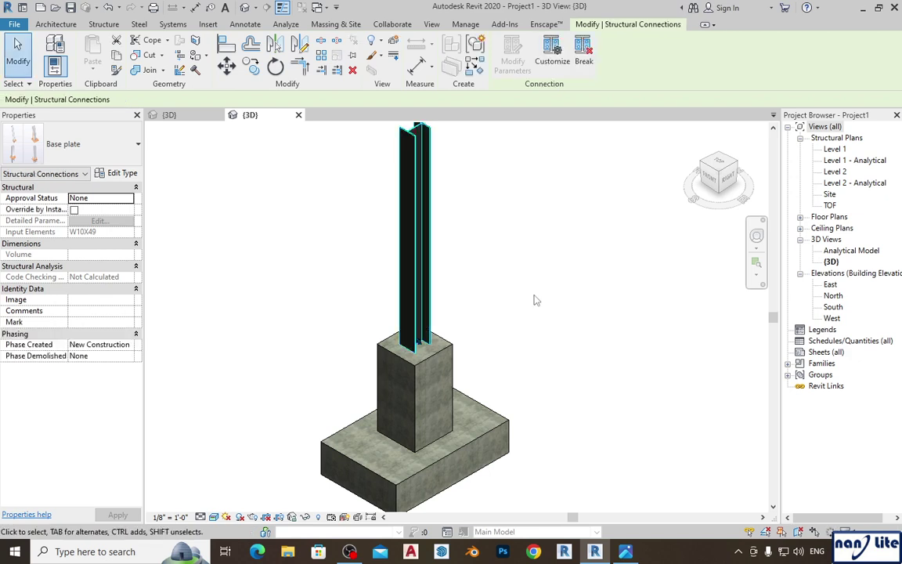
- Examine how the placed base plate connection is displayed at the foot of the steel column
scroll(470, 349, "up", 3)
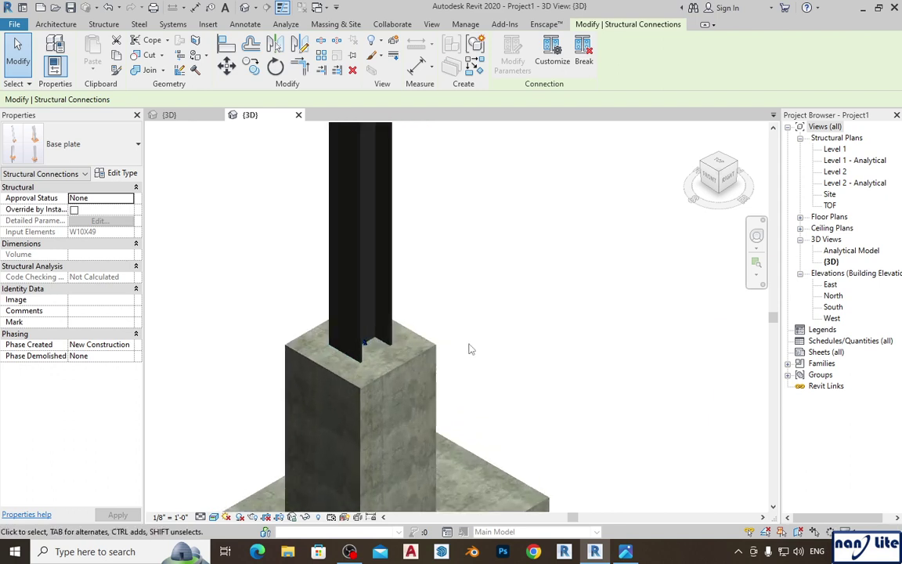
scroll(470, 349, "down", 2)
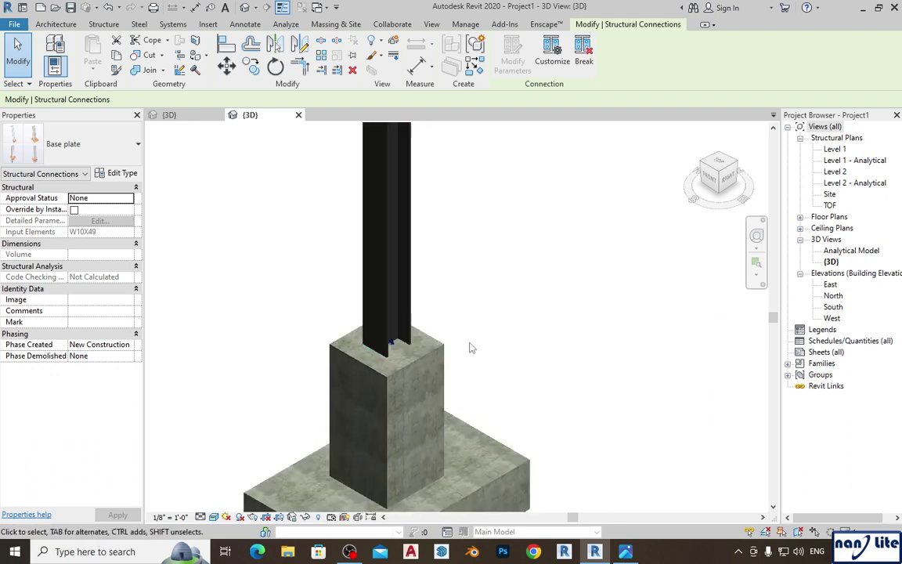
middle_click_drag(499, 316, 540, 308)
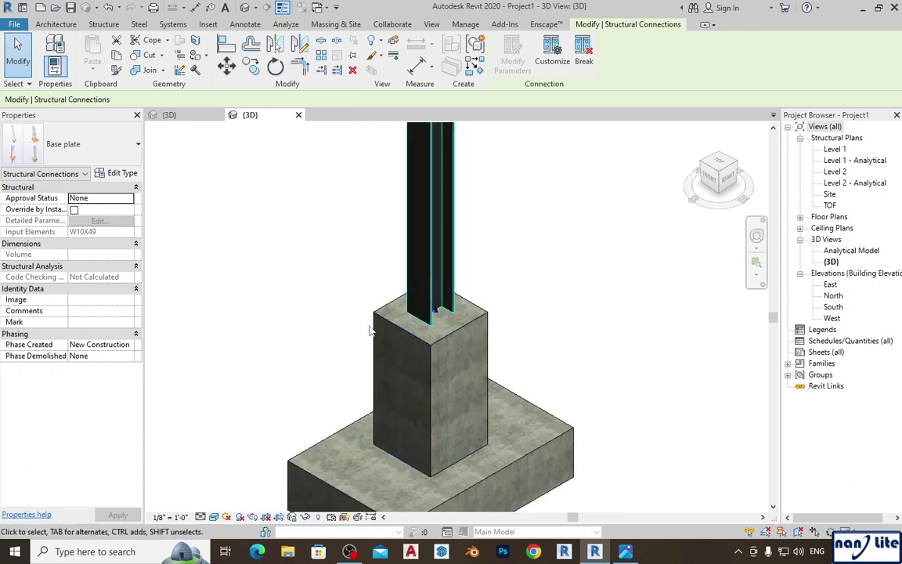
left_click(291, 299)
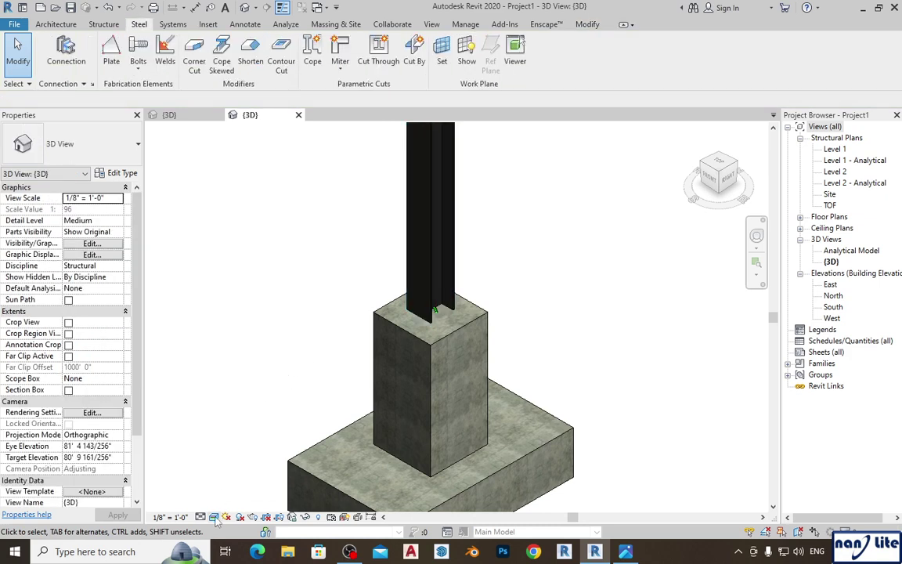
scroll(278, 326, "up", 2)
scroll(308, 338, "down", 2)
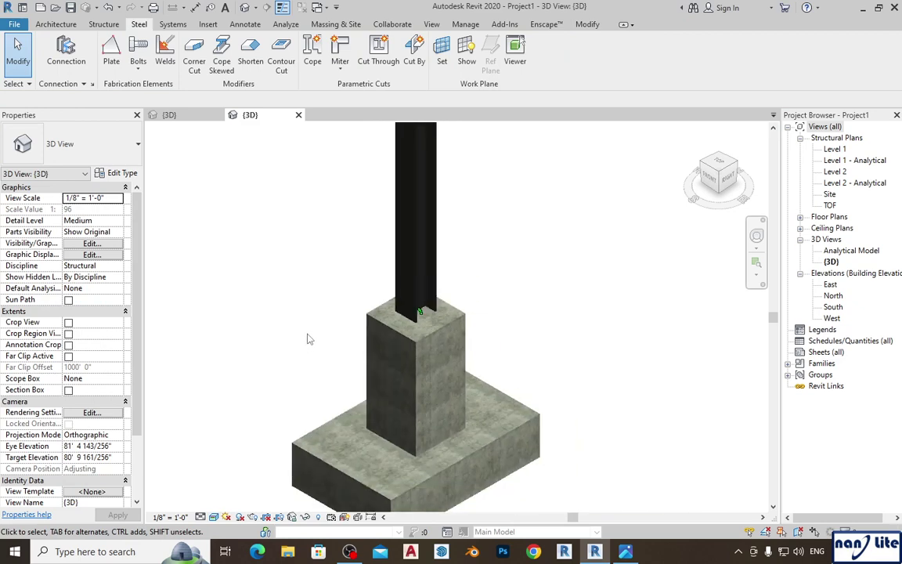
left_click(419, 312)
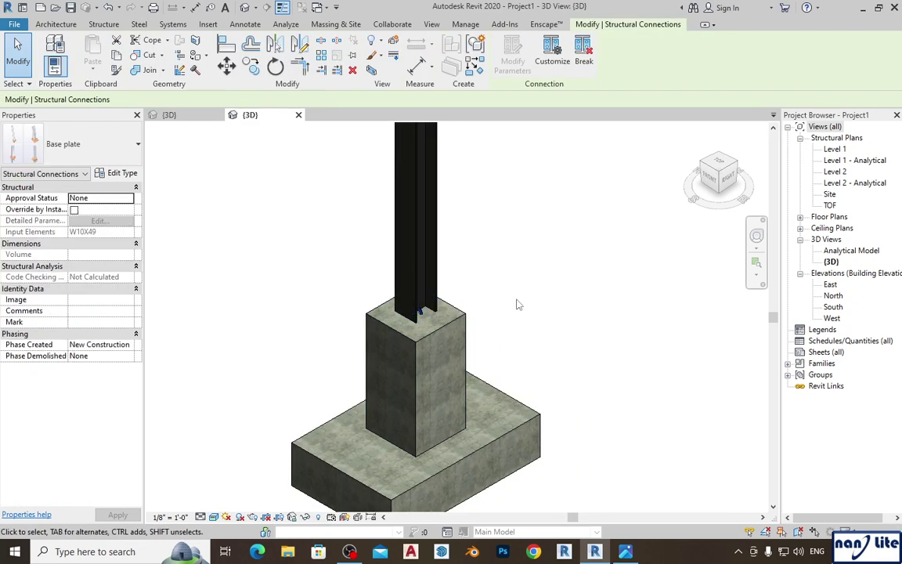
left_click(517, 304)
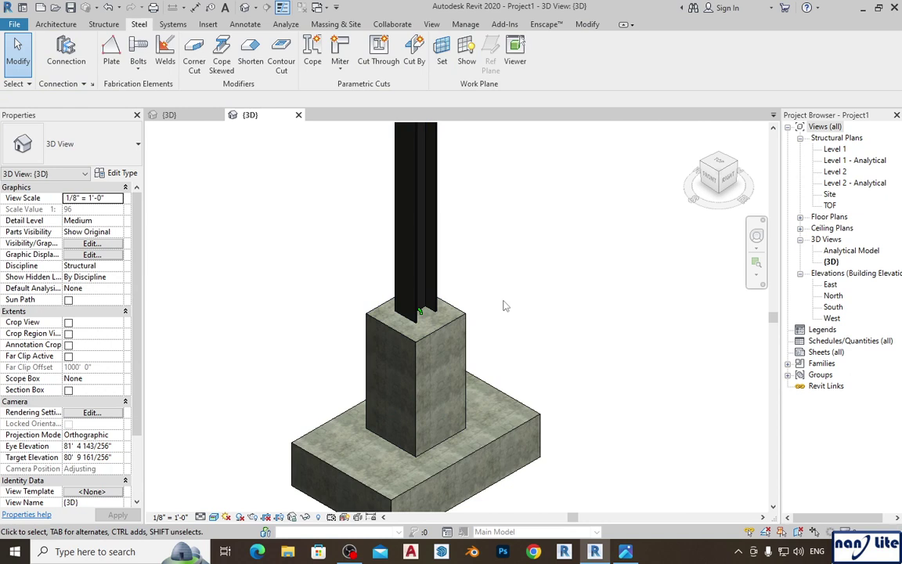
- Set the project's 3D view to the Fine detail level
left_click(201, 518)
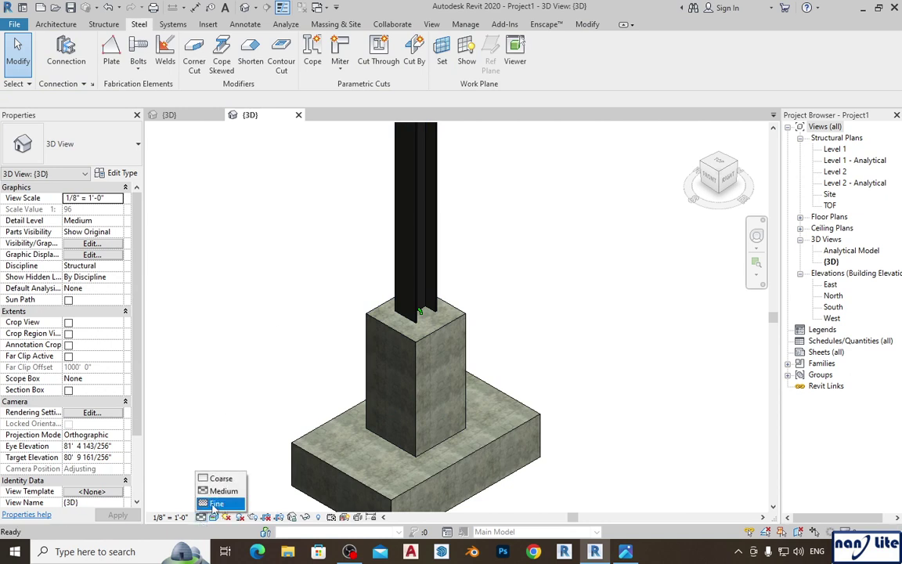
left_click(215, 504)
scroll(417, 326, "up", 4)
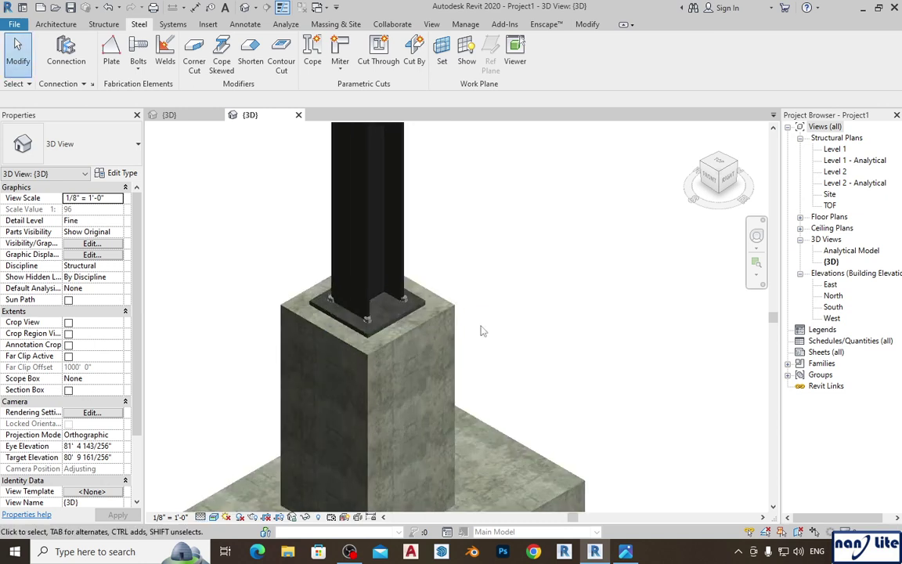
- Compare the connection's display at the Medium and Coarse detail levels, and return the 3D view to Fine
left_click(200, 517)
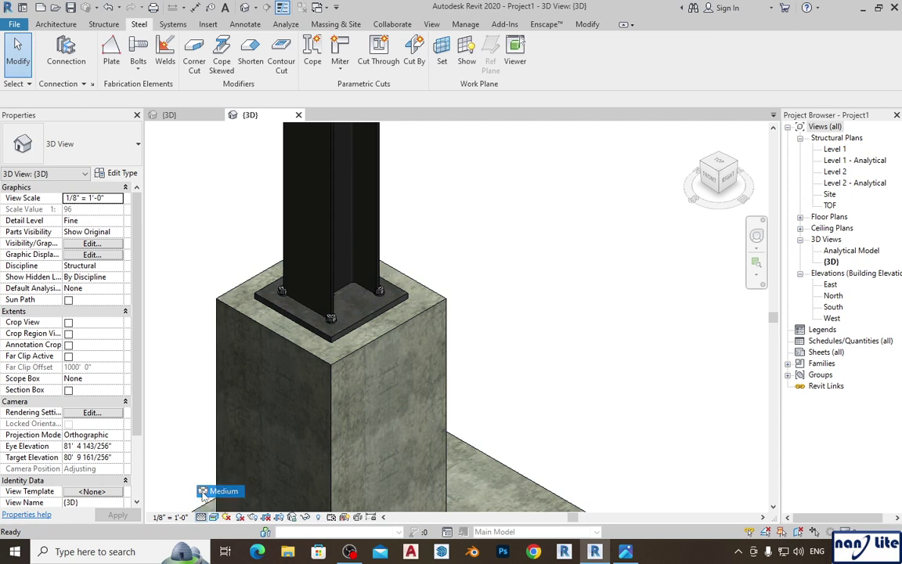
left_click(221, 491)
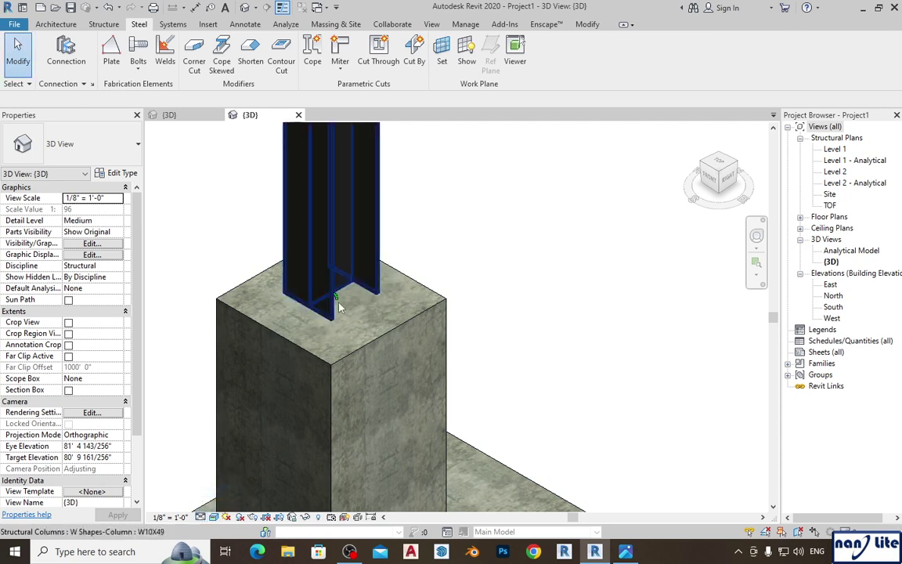
left_click(200, 518)
left_click(220, 478)
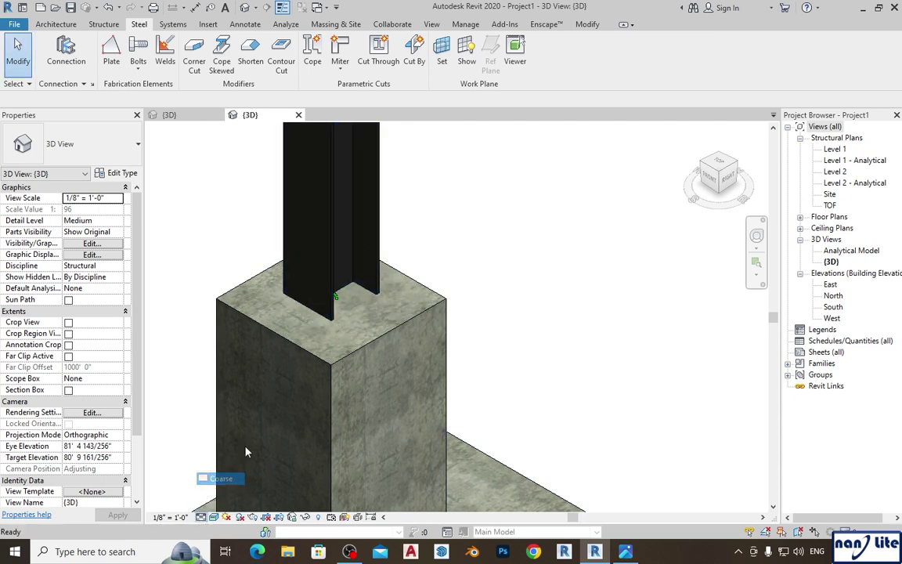
scroll(472, 312, "down", 5)
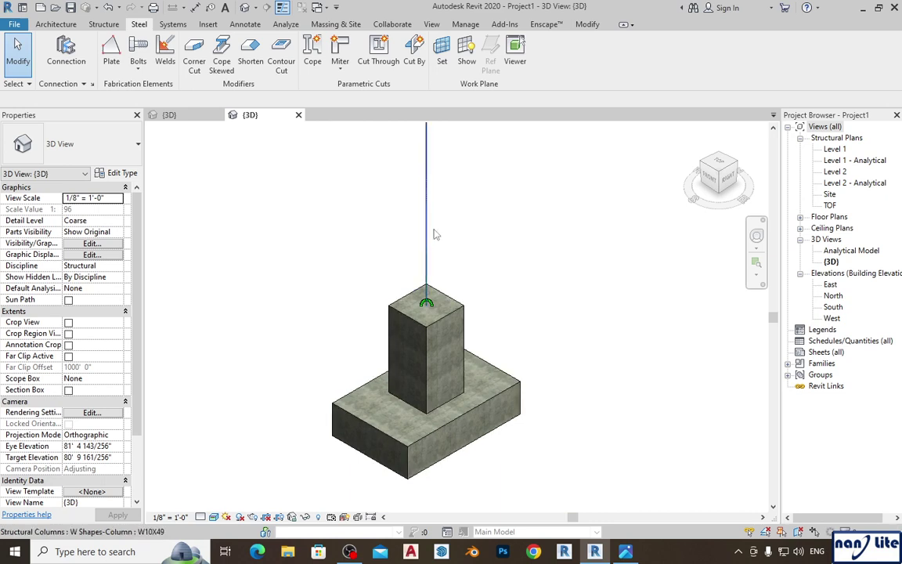
left_click(200, 517)
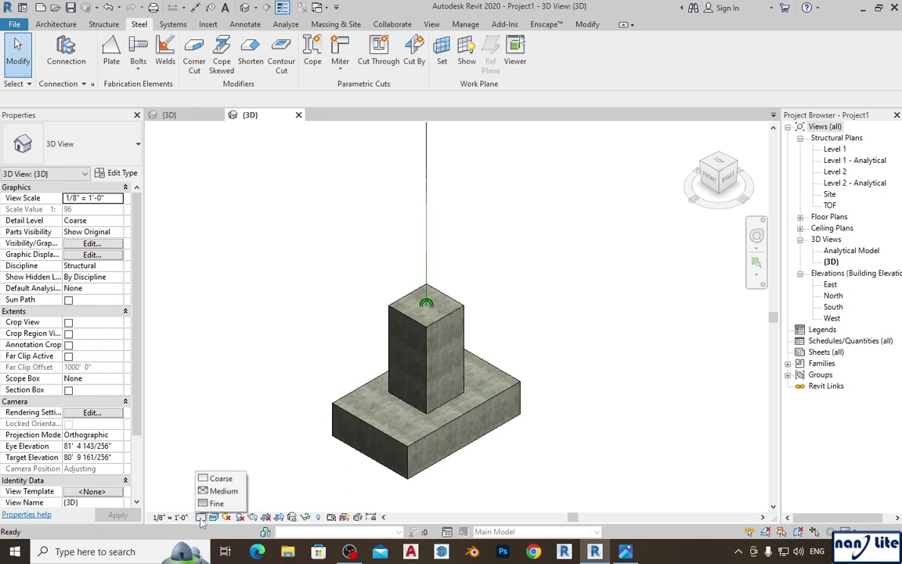
left_click(216, 503)
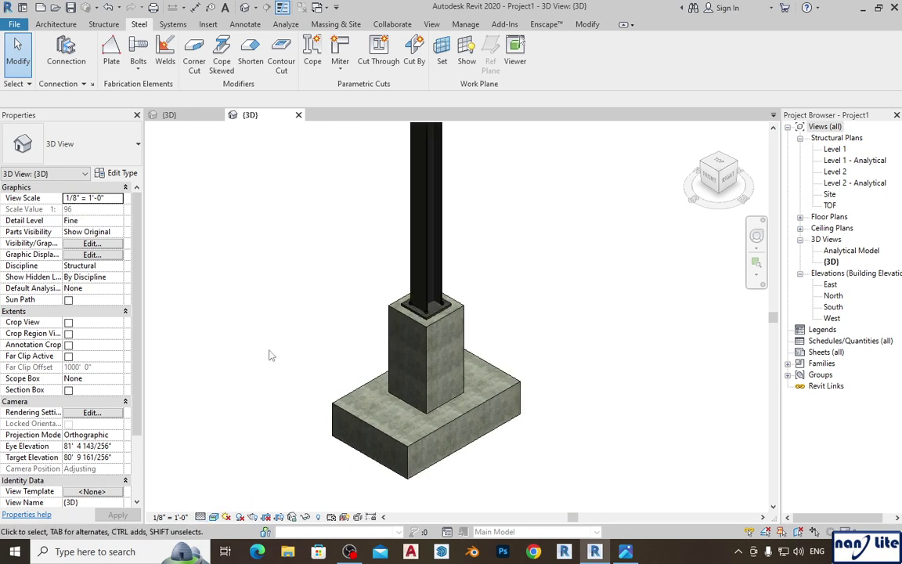
- Set the project's 3D view to the Shaded visual style and inspect the base plate and its anchor bolts
left_click(214, 518)
left_click(235, 421)
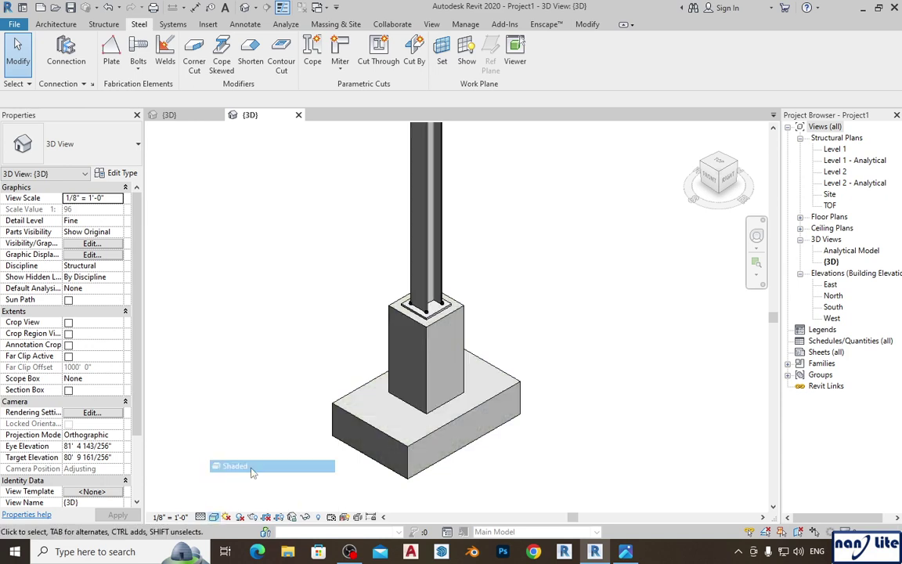
scroll(429, 328, "up", 4)
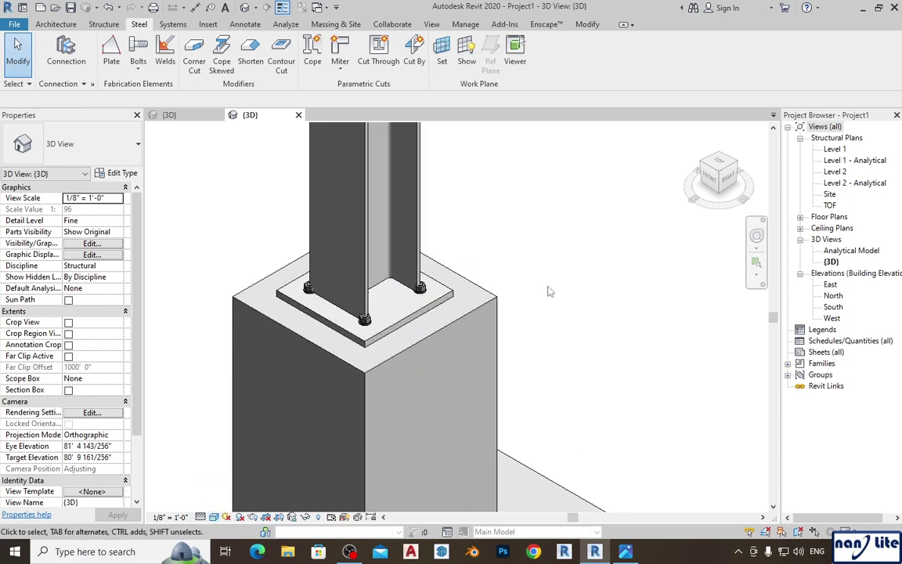
scroll(571, 289, "down", 1)
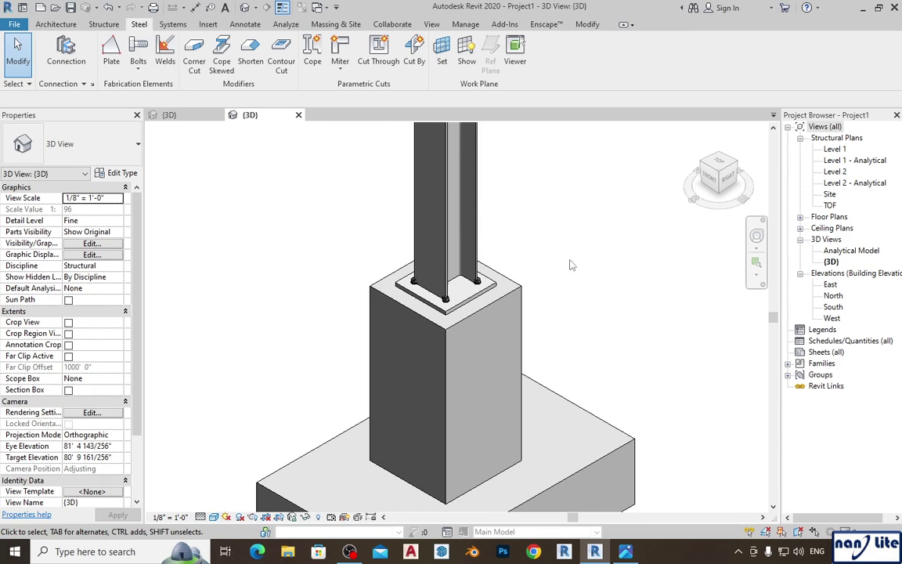
scroll(568, 278, "up", 2)
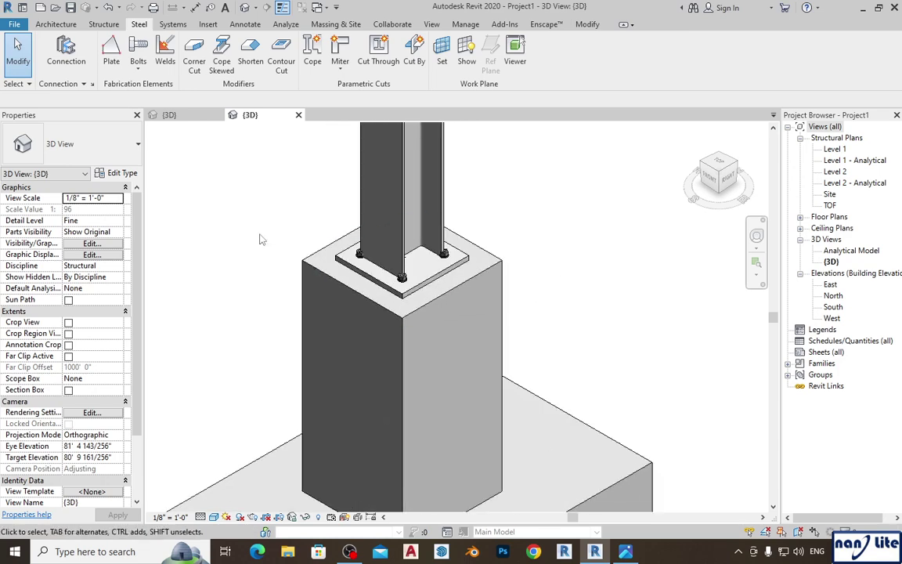
- Compare the reference model's base plate, anchor bolts and stiffeners on the 24 x 24 concrete column with the project's connection
left_click(168, 115)
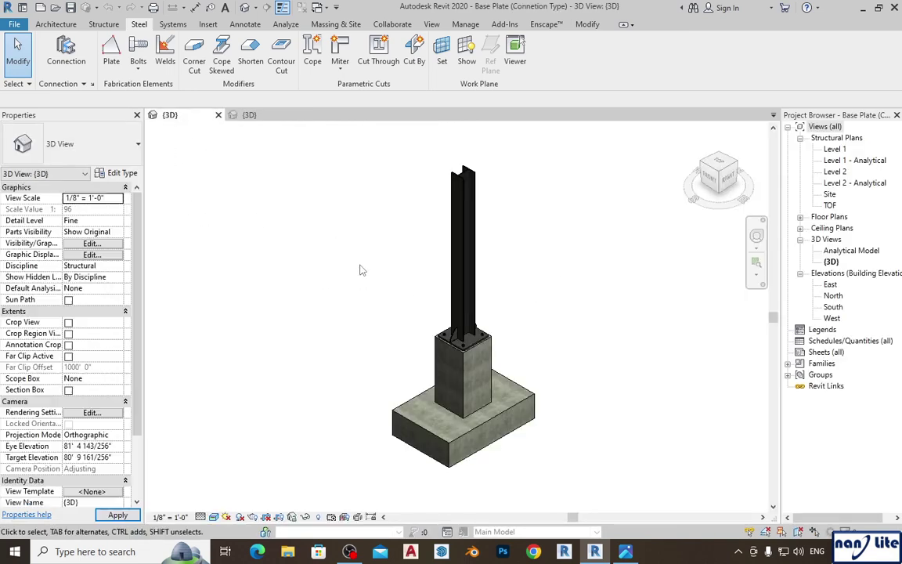
scroll(513, 353, "up", 4)
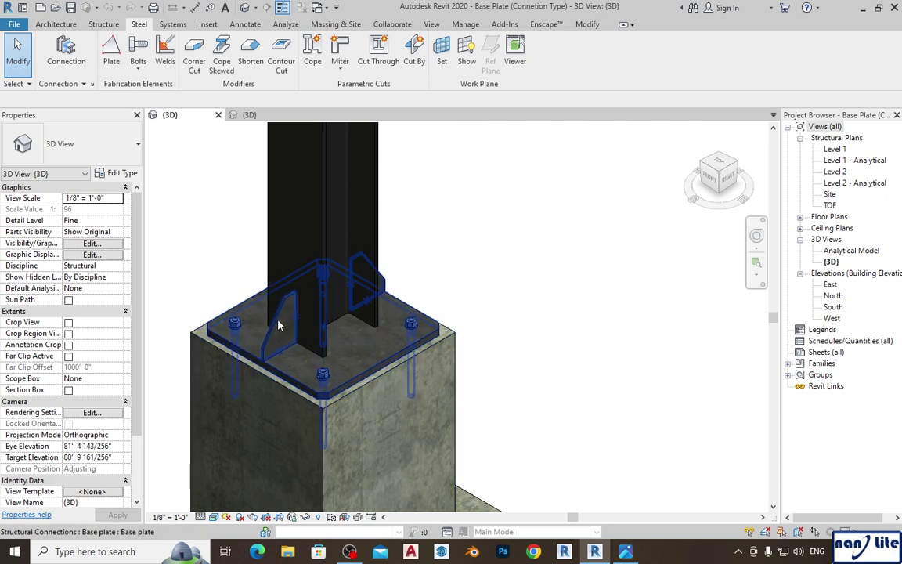
left_click(250, 115)
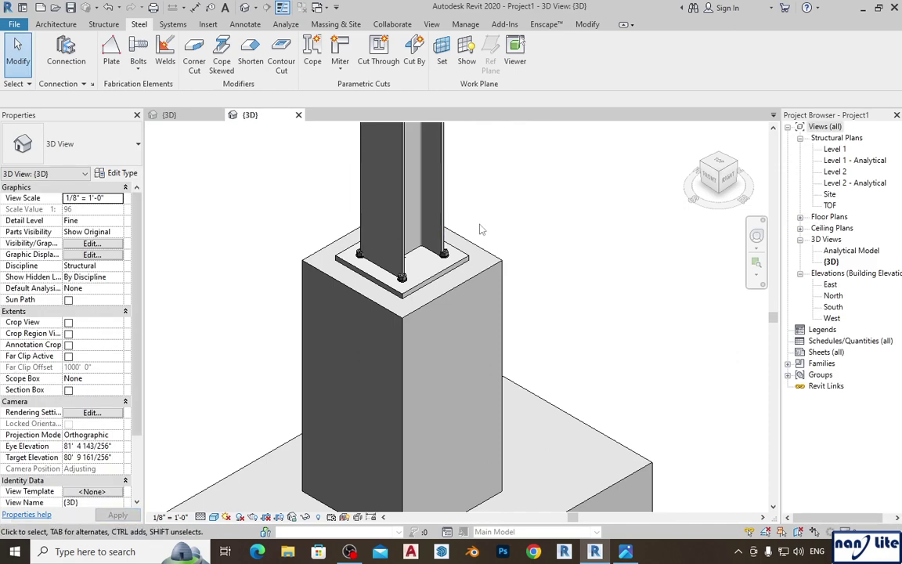
scroll(542, 274, "down", 2)
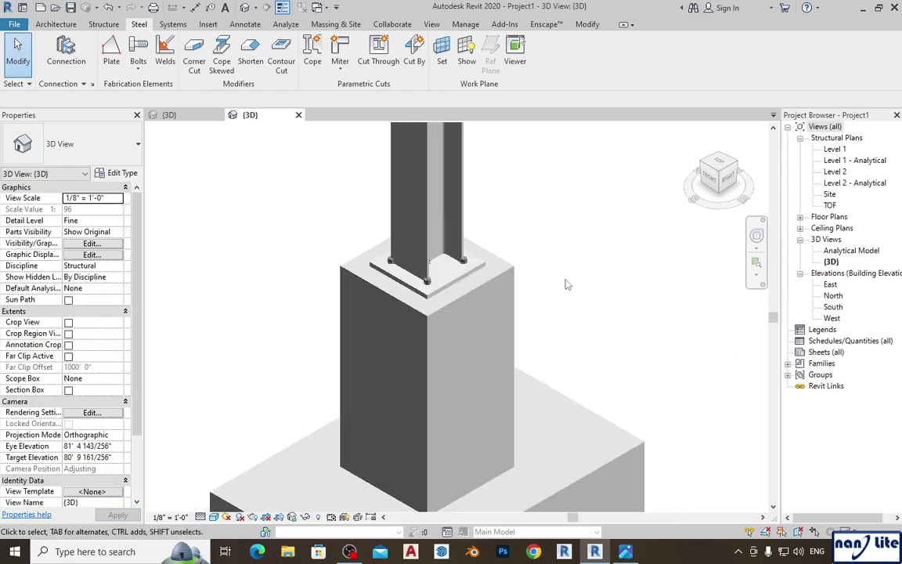
left_click(169, 115)
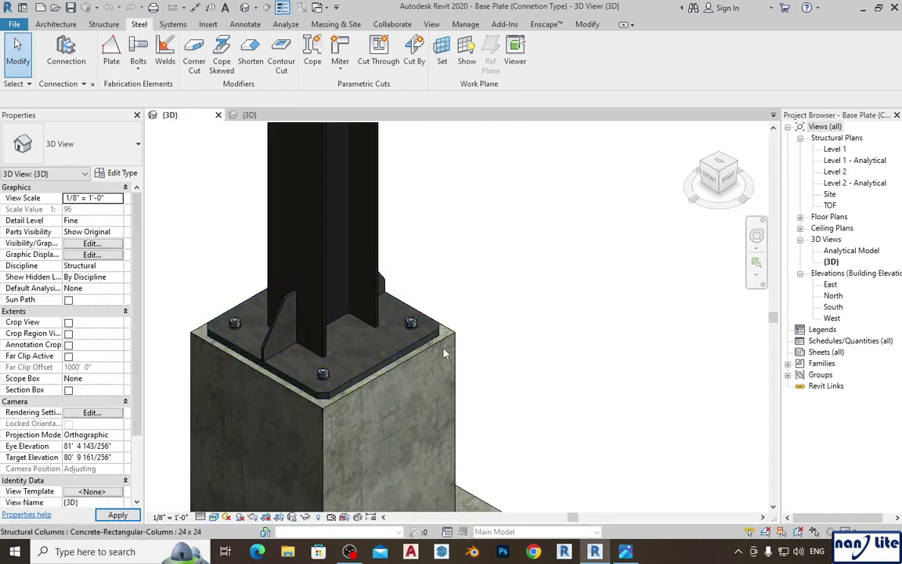
left_click(432, 369)
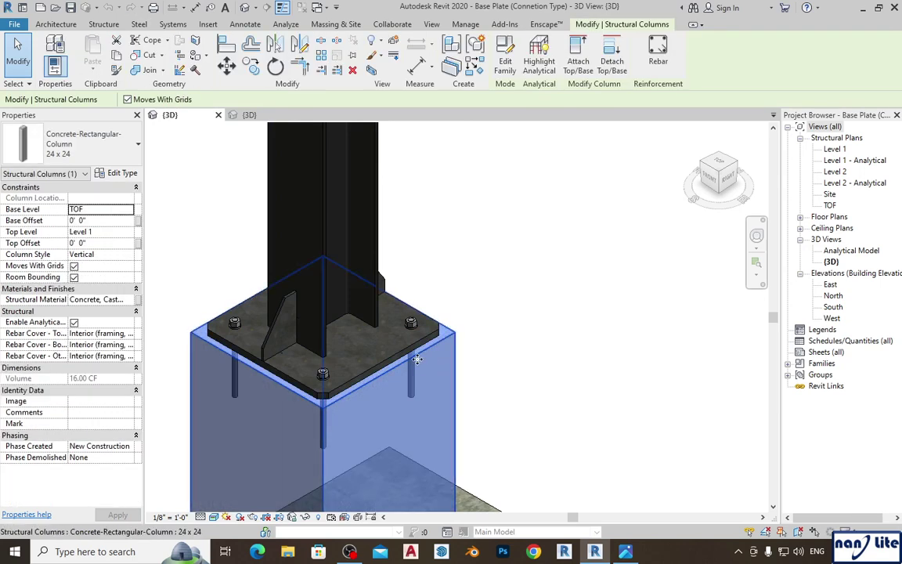
scroll(454, 340, "up", 2)
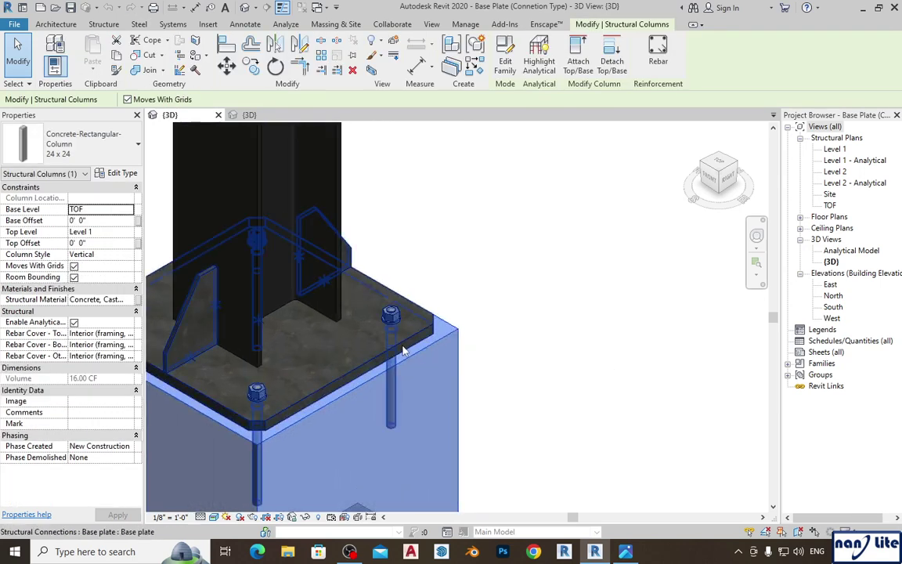
scroll(415, 353, "down", 2)
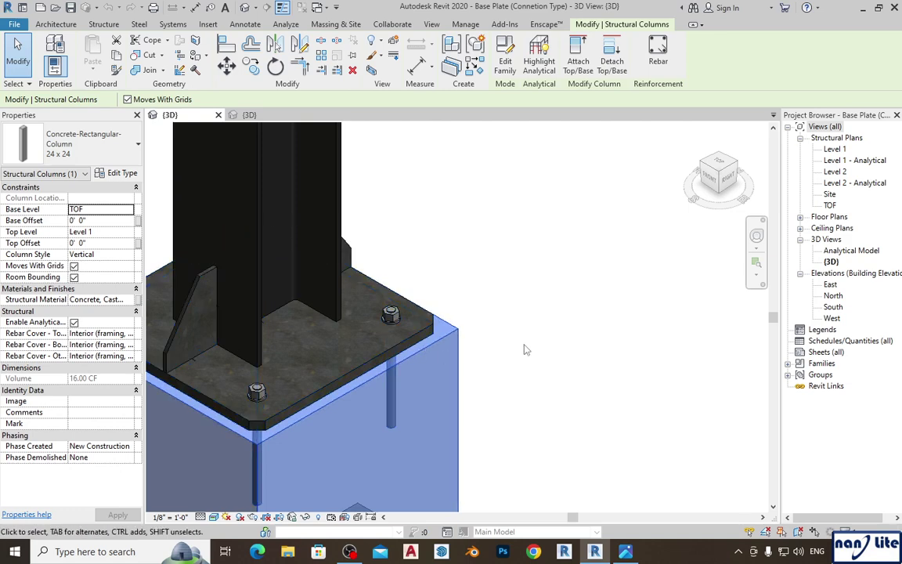
left_click(502, 357)
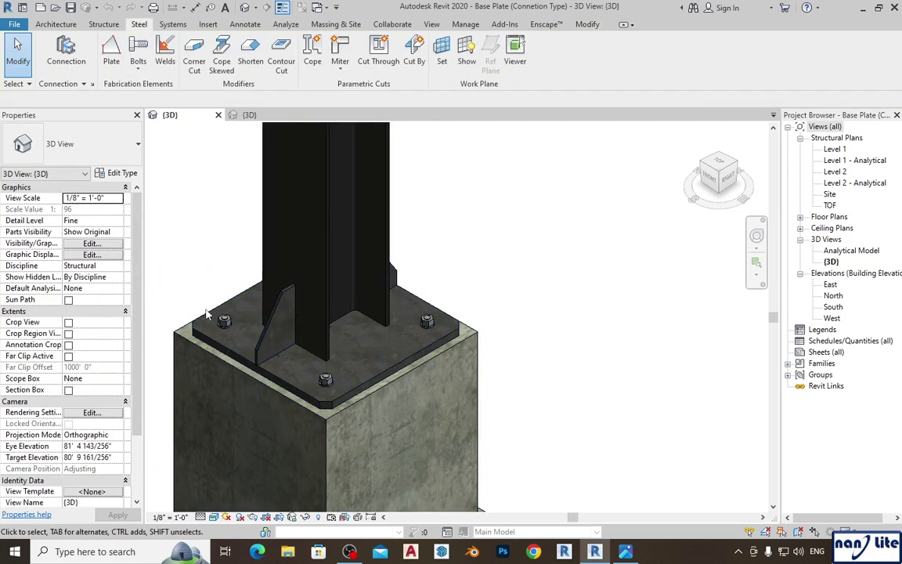
- Open the project's base plate connection type parameters for editing and review the Base Plate, Stiffeners & Plates and Holes groups
left_click(249, 115)
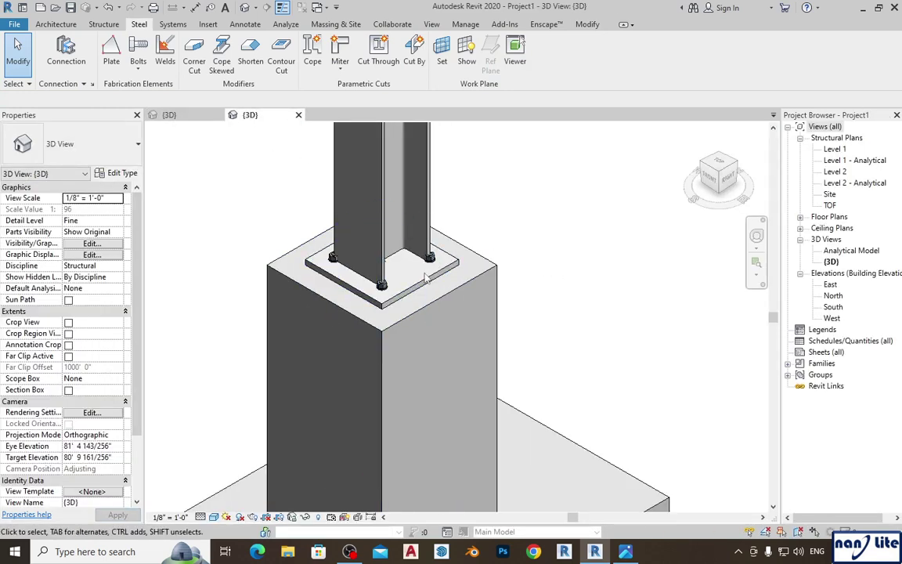
left_click(426, 283)
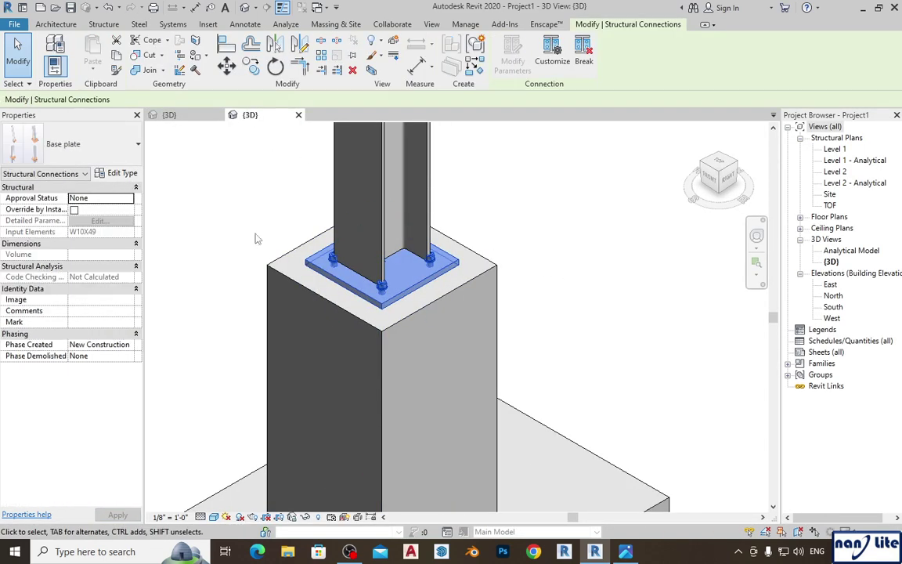
left_click(120, 173)
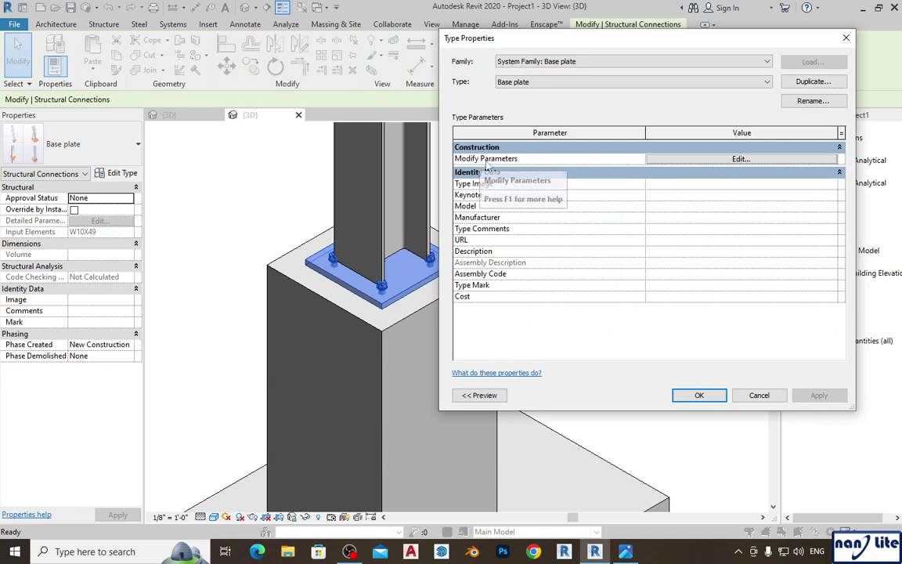
left_click(733, 160)
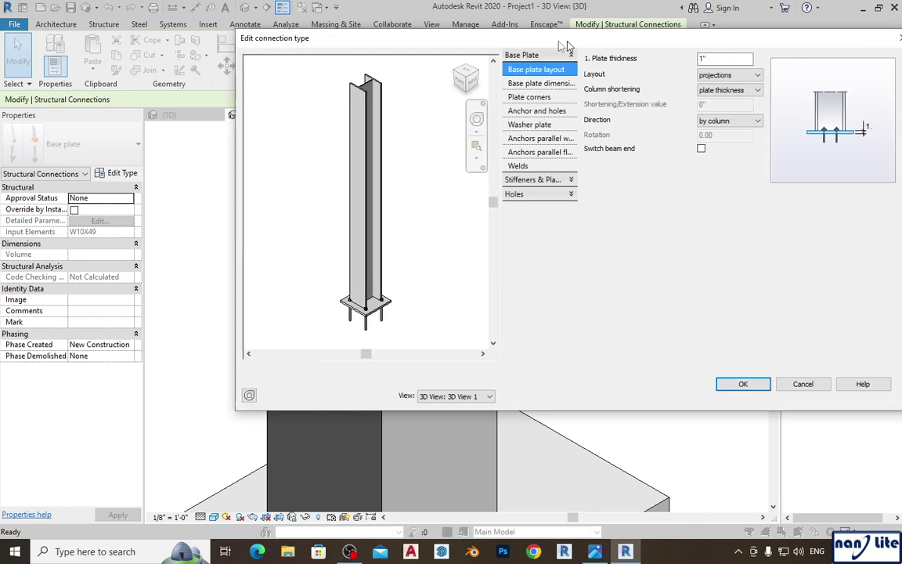
left_click_drag(566, 46, 470, 46)
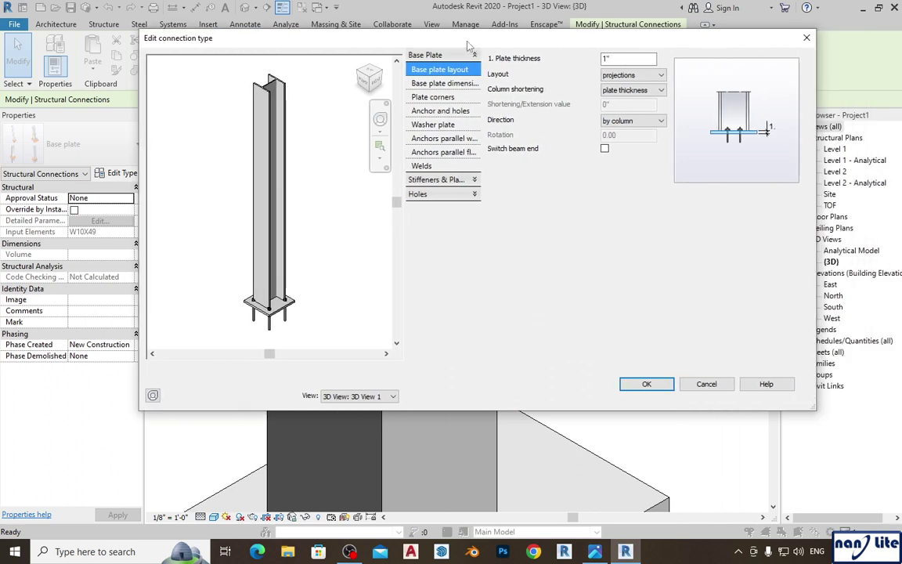
left_click_drag(309, 37, 249, 50)
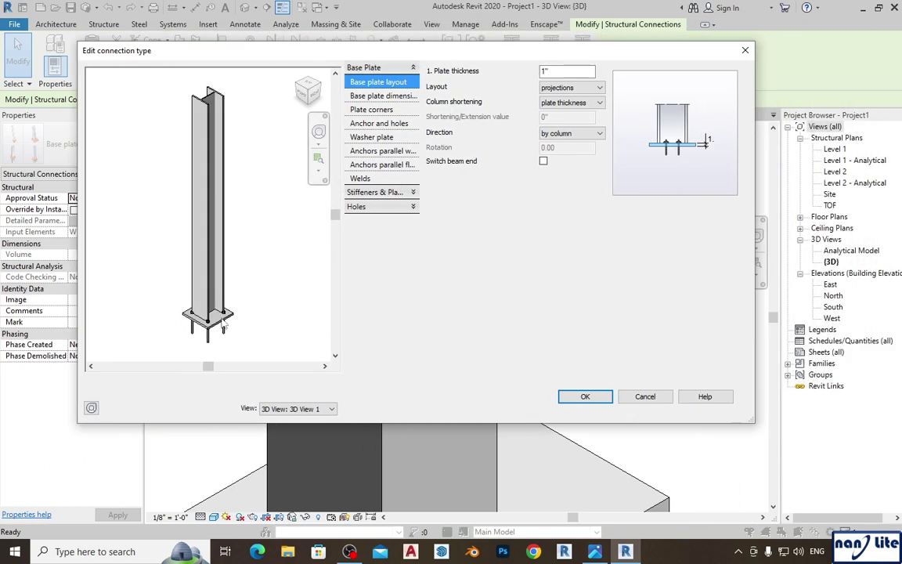
scroll(240, 342, "up", 5)
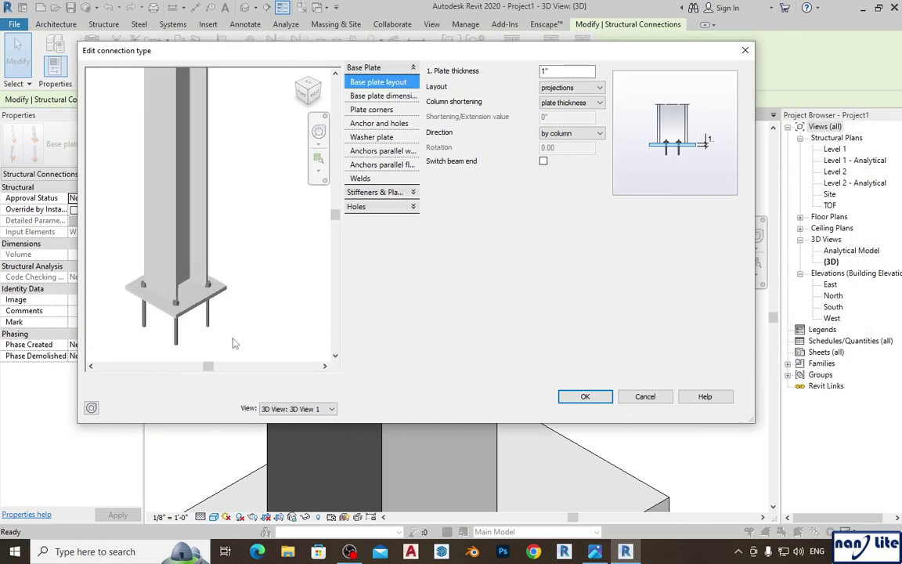
middle_click_drag(234, 343, 264, 308)
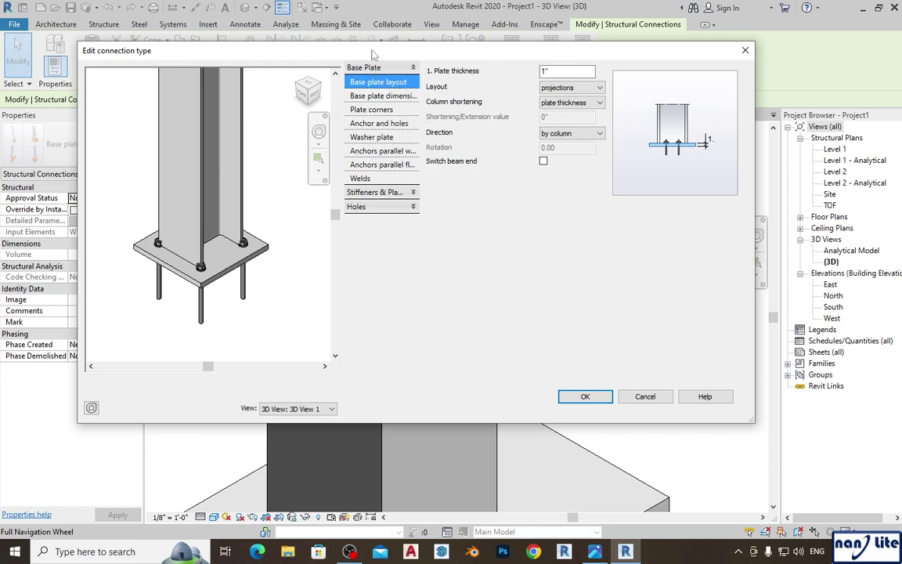
left_click(384, 192)
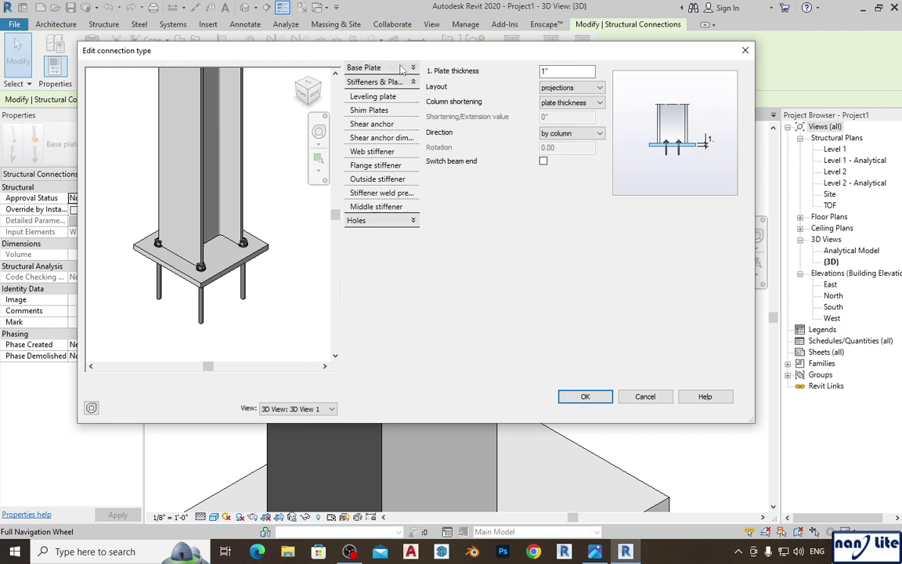
left_click(400, 224)
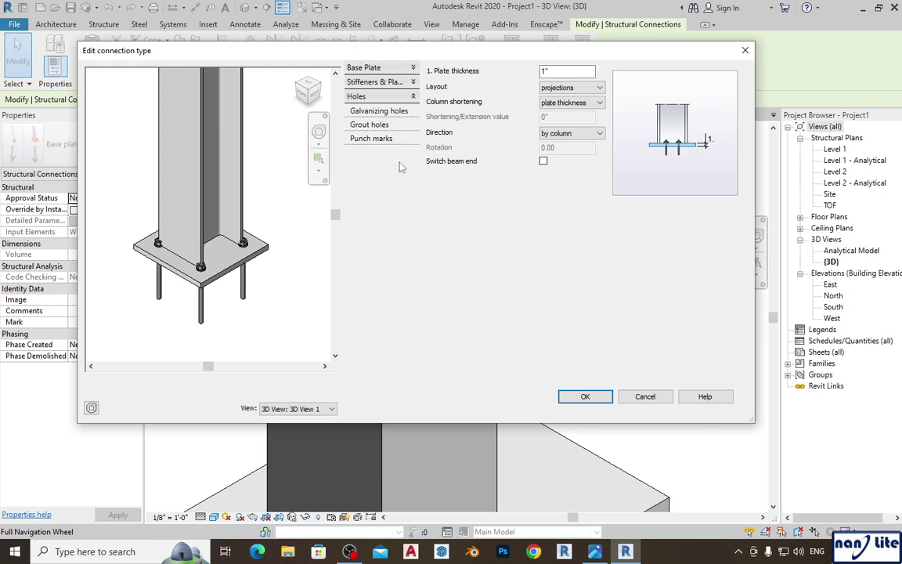
left_click(382, 69)
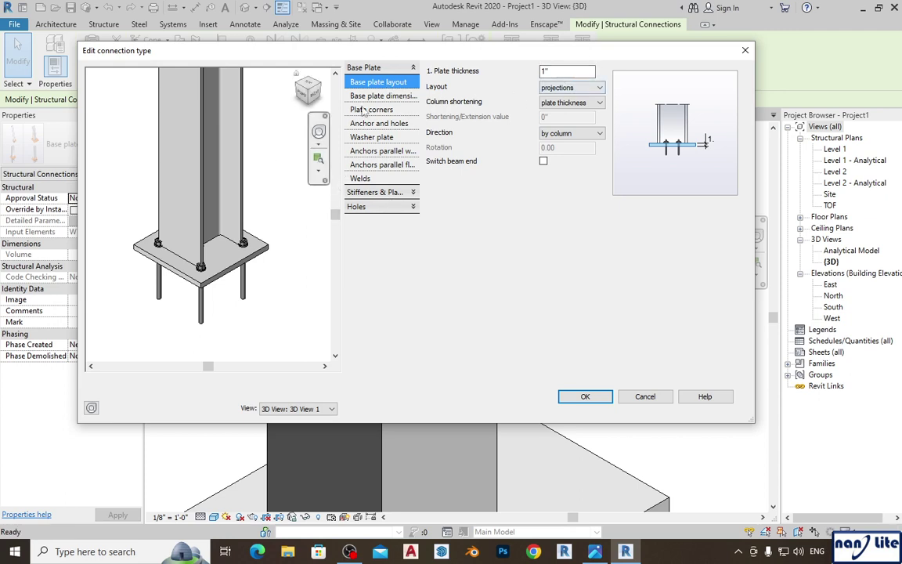
left_click(566, 72)
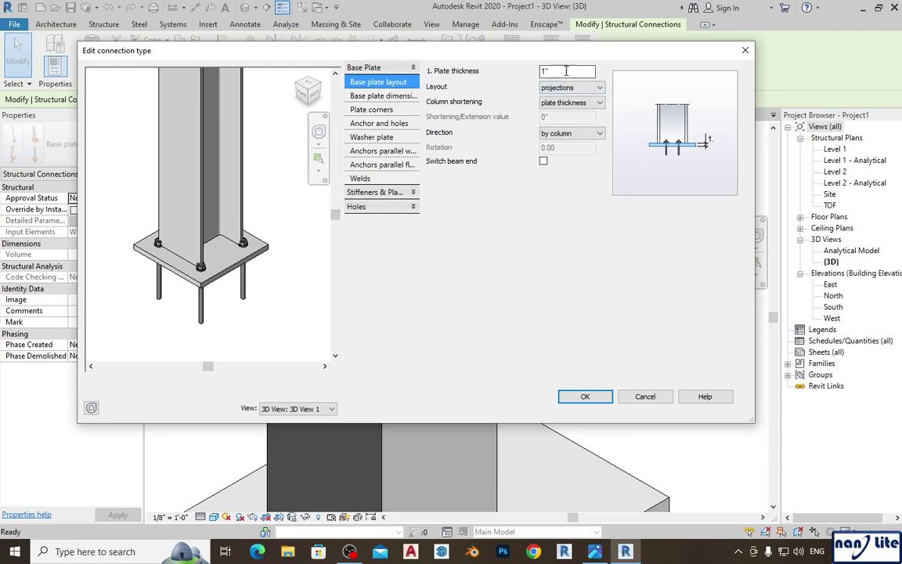
- Set the base plate layout to total and check which base plate dimensions this makes editable
left_click(378, 96)
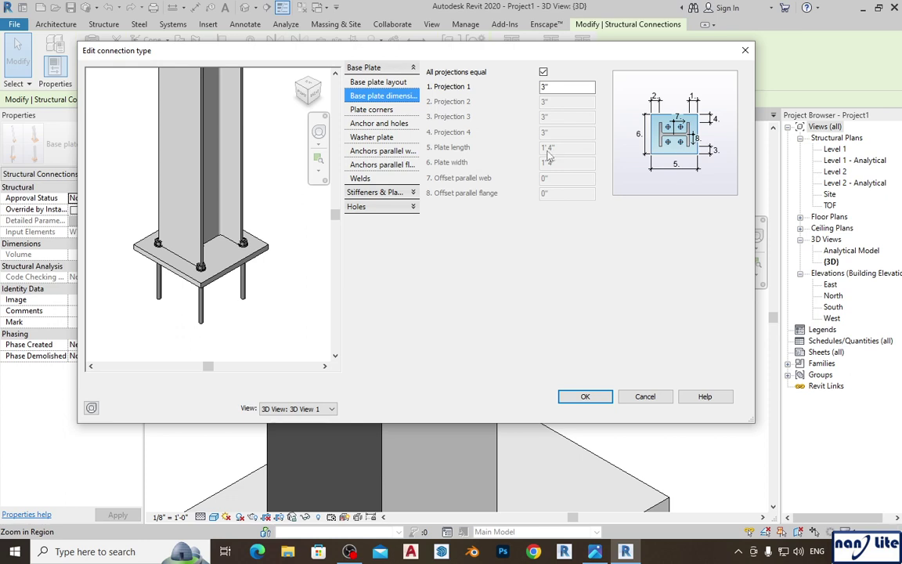
left_click(383, 84)
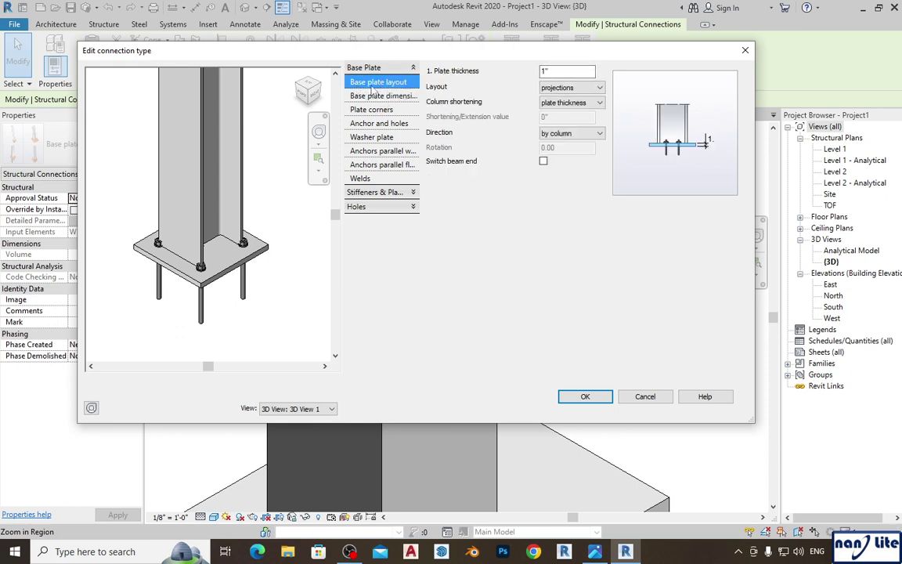
left_click(600, 88)
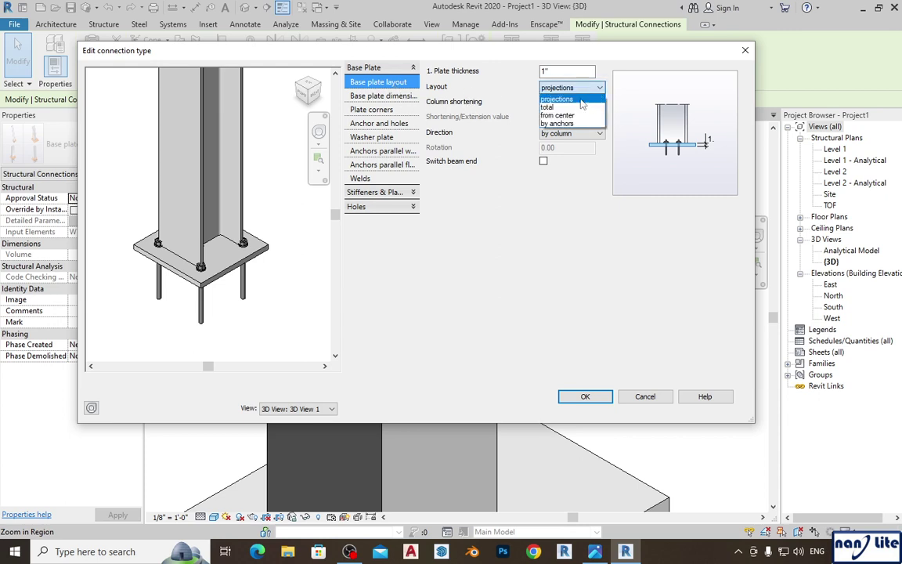
left_click(579, 107)
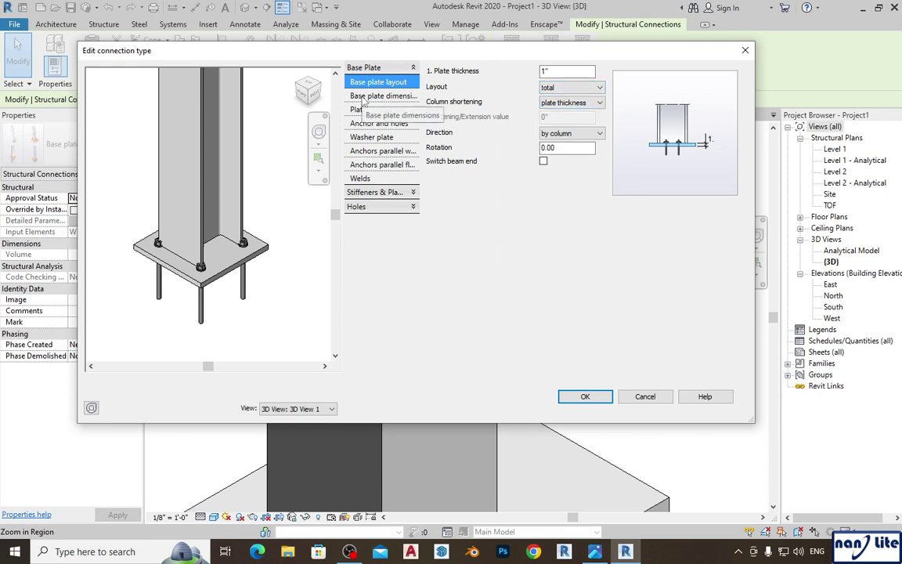
left_click(365, 97)
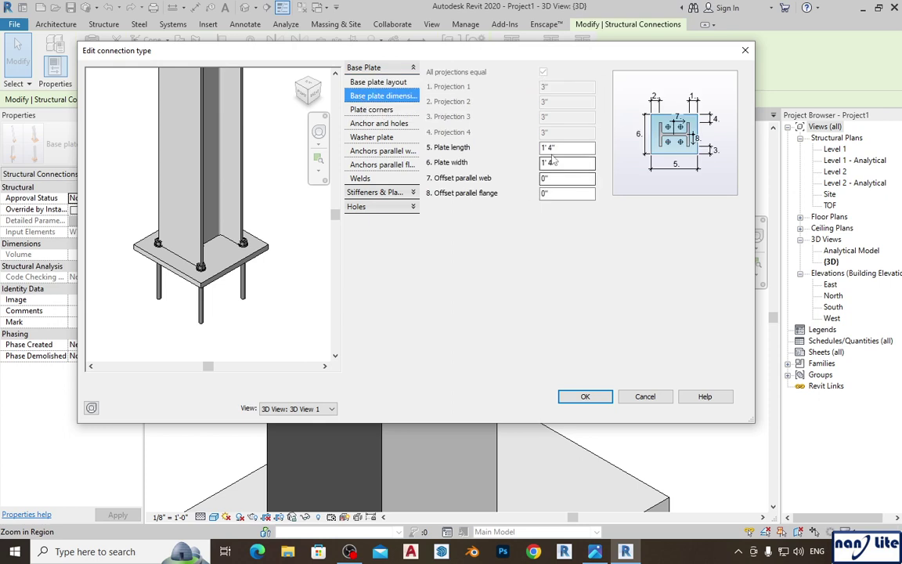
left_click(367, 84)
left_click(370, 96)
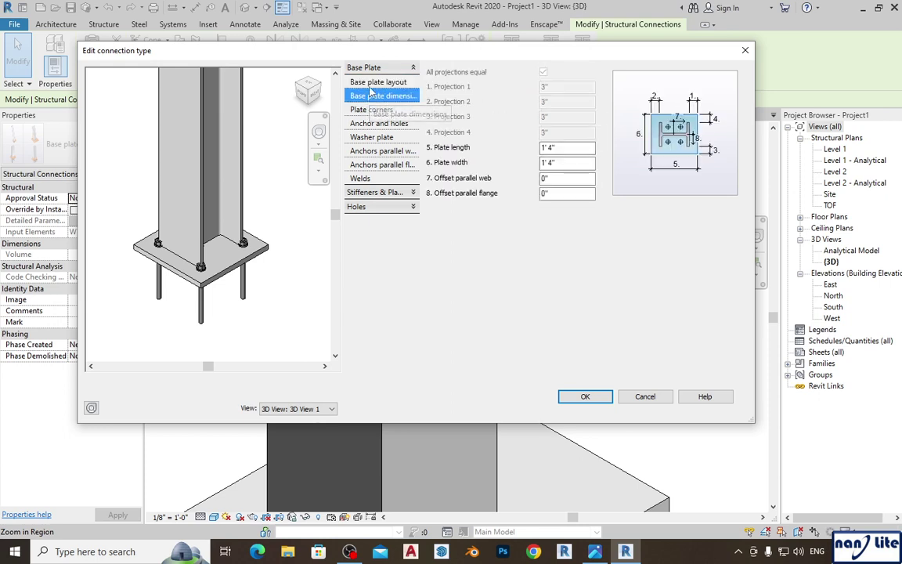
left_click(373, 85)
left_click(373, 96)
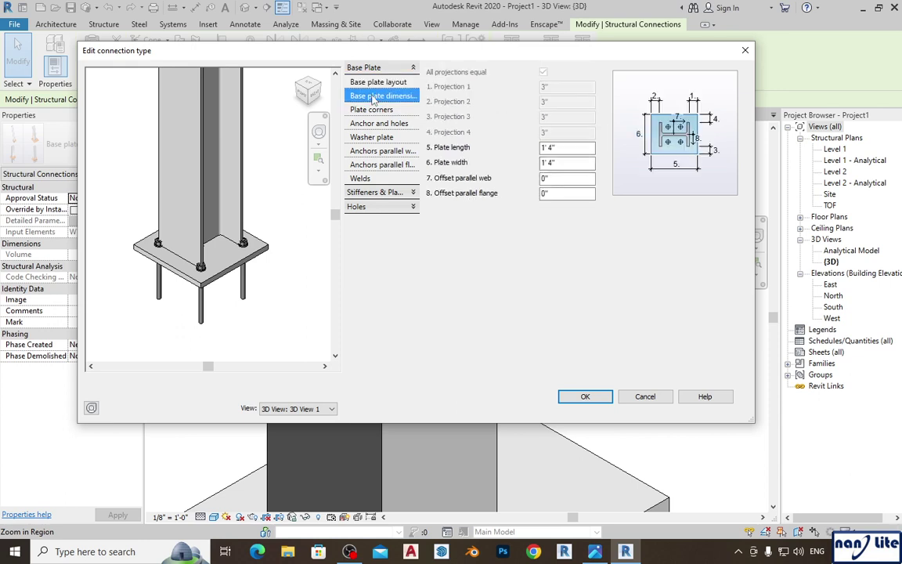
left_click(378, 84)
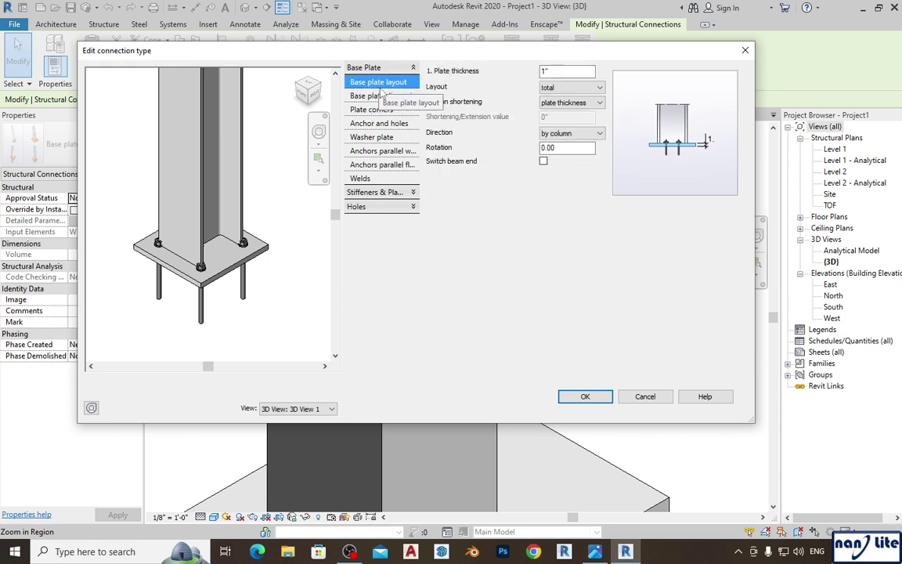
- Set both the plate length and the plate width of the base plate to 1' 10"
left_click(381, 97)
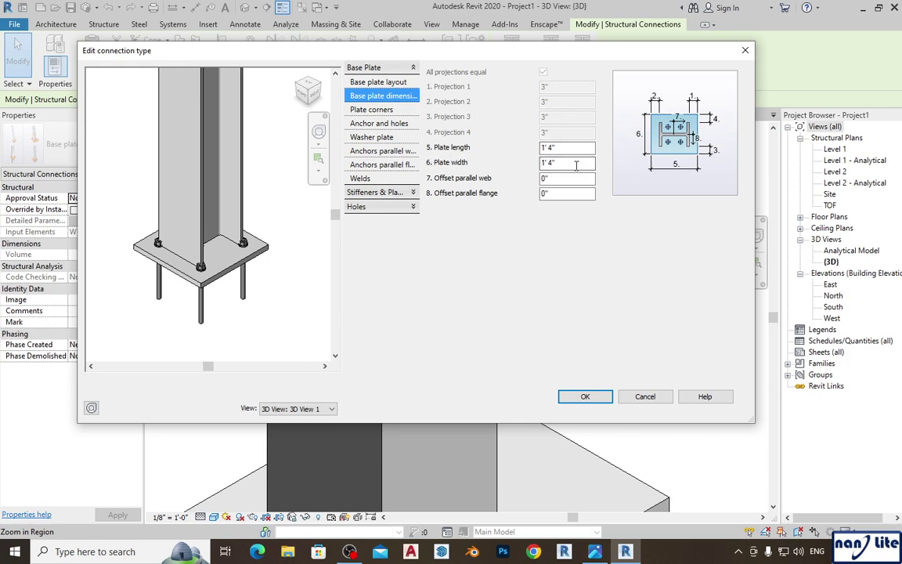
left_click_drag(568, 148, 529, 156)
type("1' 10")
left_click(580, 166)
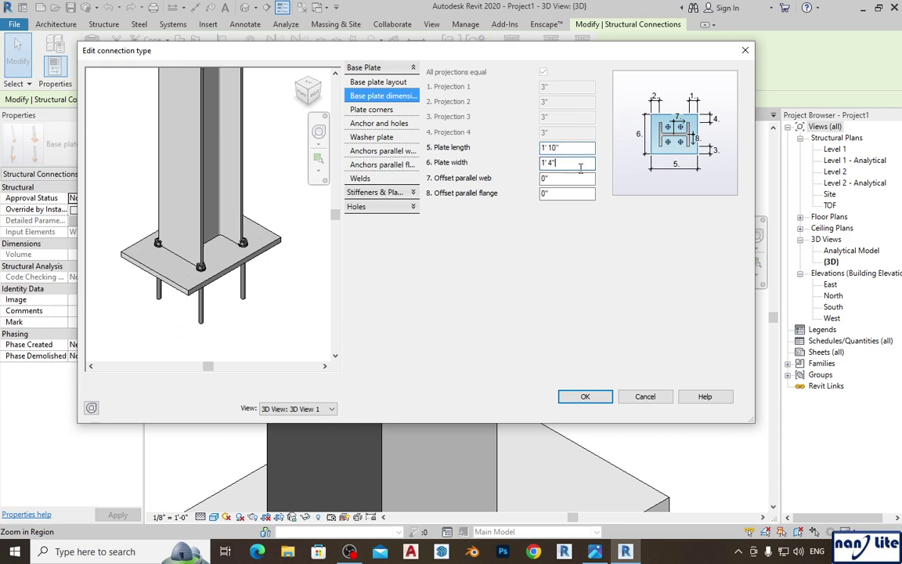
left_click_drag(581, 168, 497, 168)
type("1 10")
left_click(577, 147)
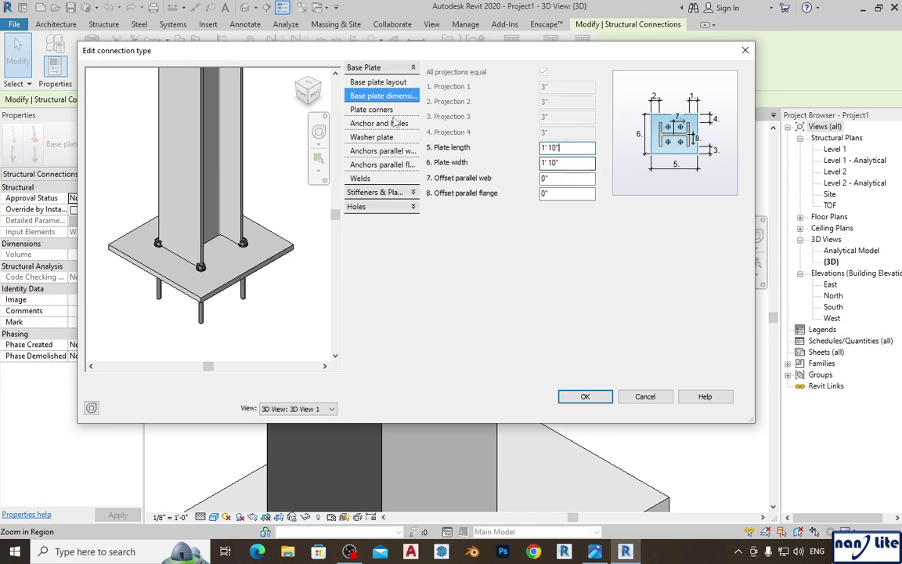
- Review the available base plate layout options, keeping the layout at total
left_click(353, 81)
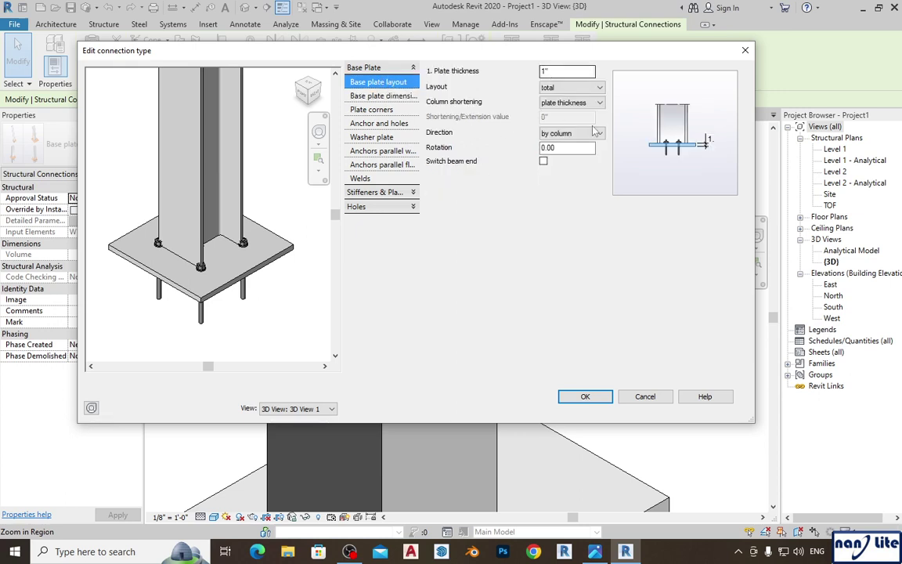
left_click(567, 90)
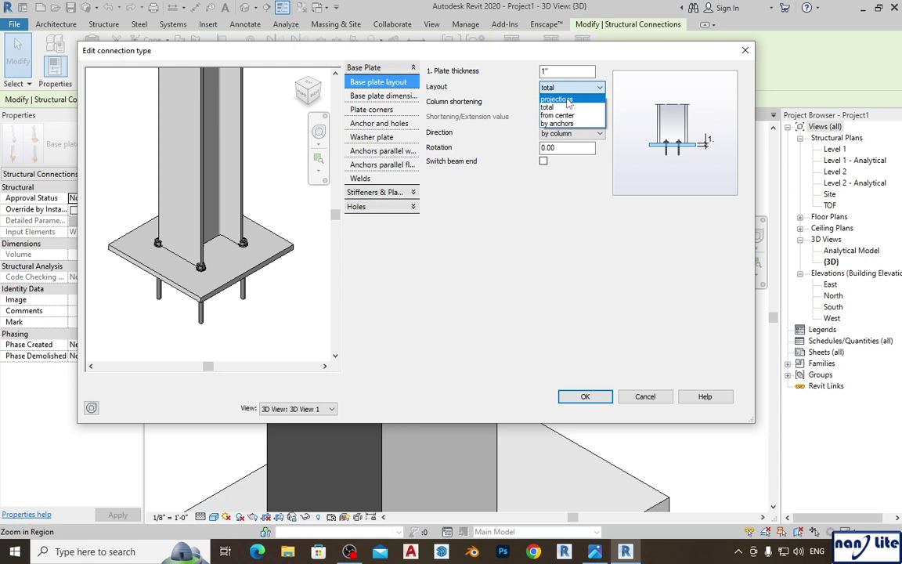
left_click(516, 61)
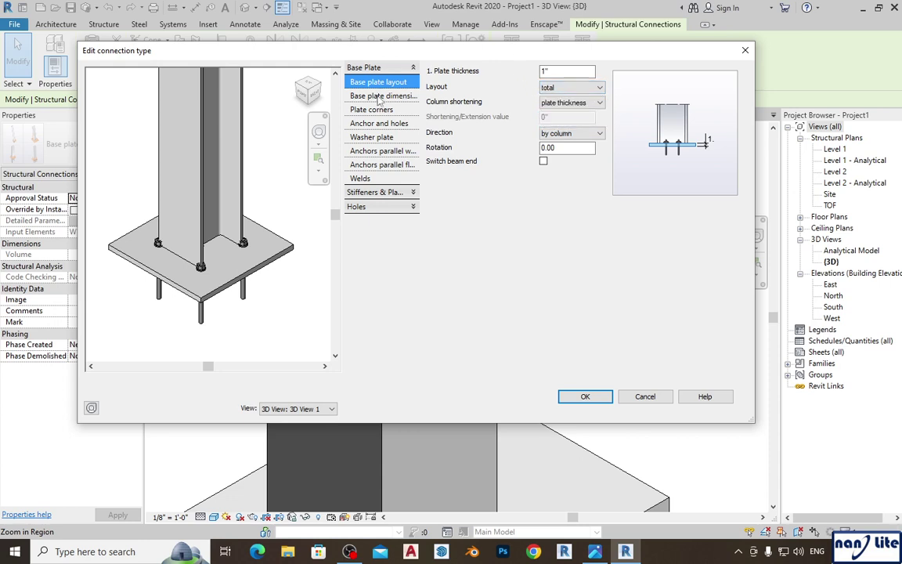
- Check the base plate dimensions, set the shape of plate corner 1 to fillet and inspect that corner in the preview
left_click(379, 97)
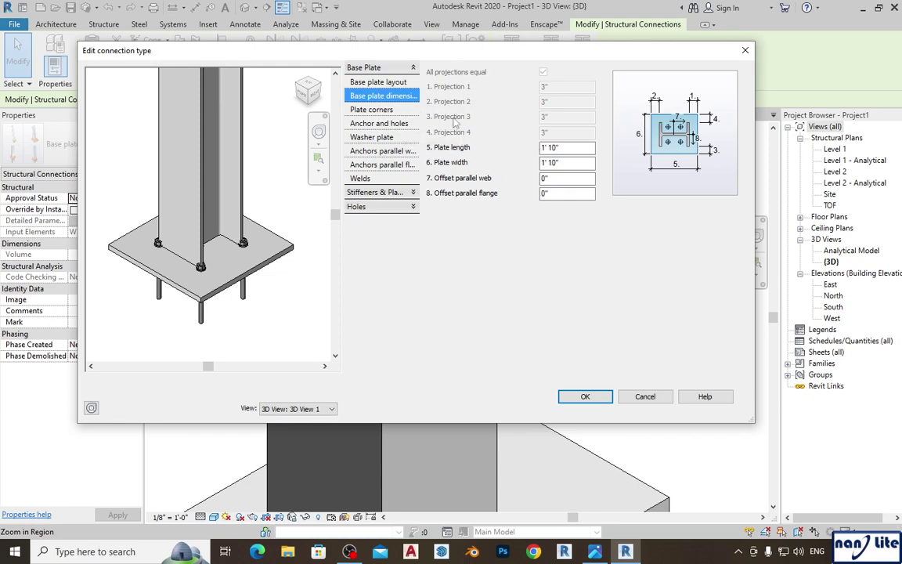
left_click_drag(484, 51, 517, 30)
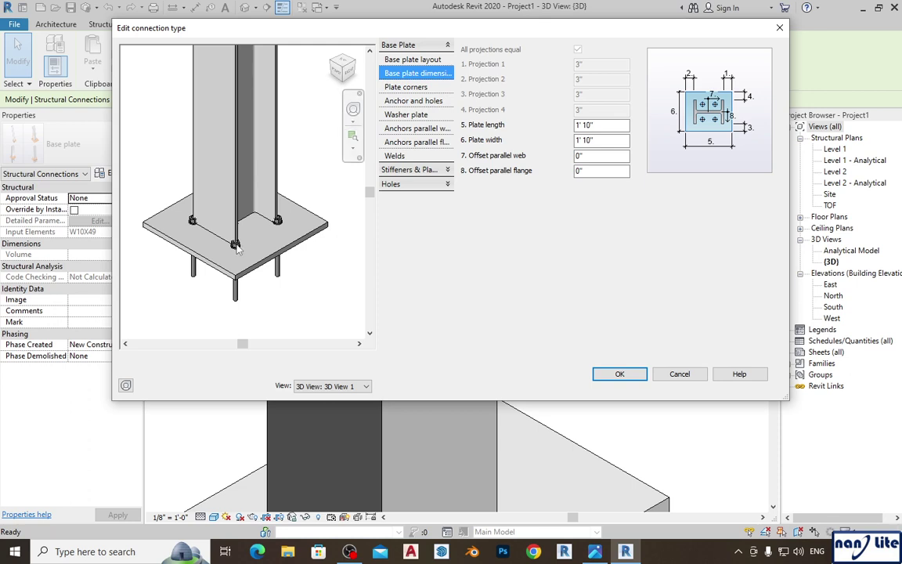
left_click(415, 87)
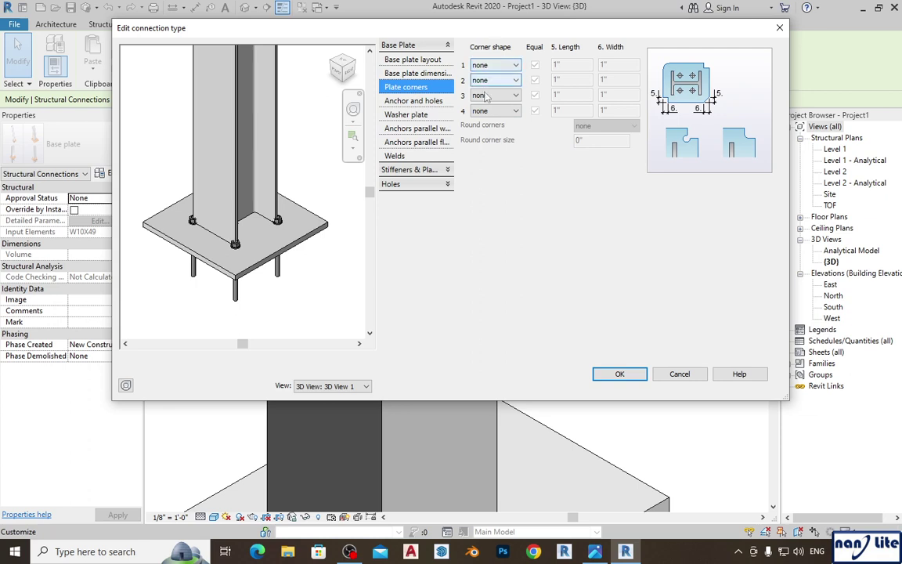
left_click(516, 66)
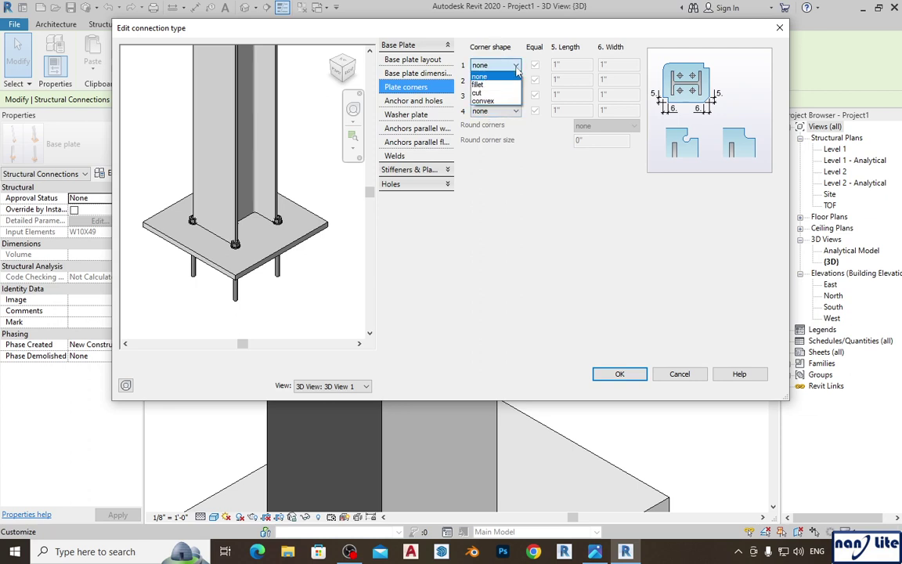
left_click(483, 85)
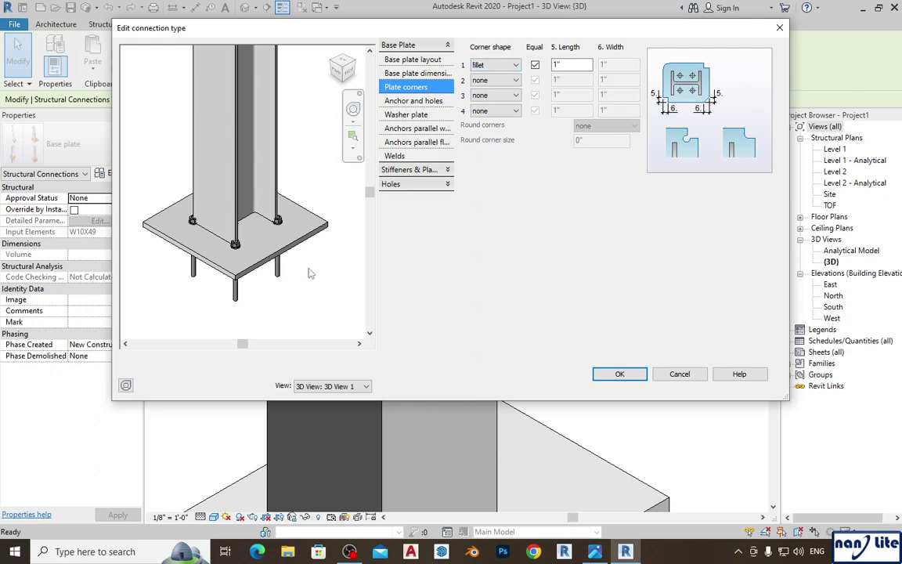
middle_click_drag(309, 272, 311, 244, "shift")
scroll(313, 249, "up", 3)
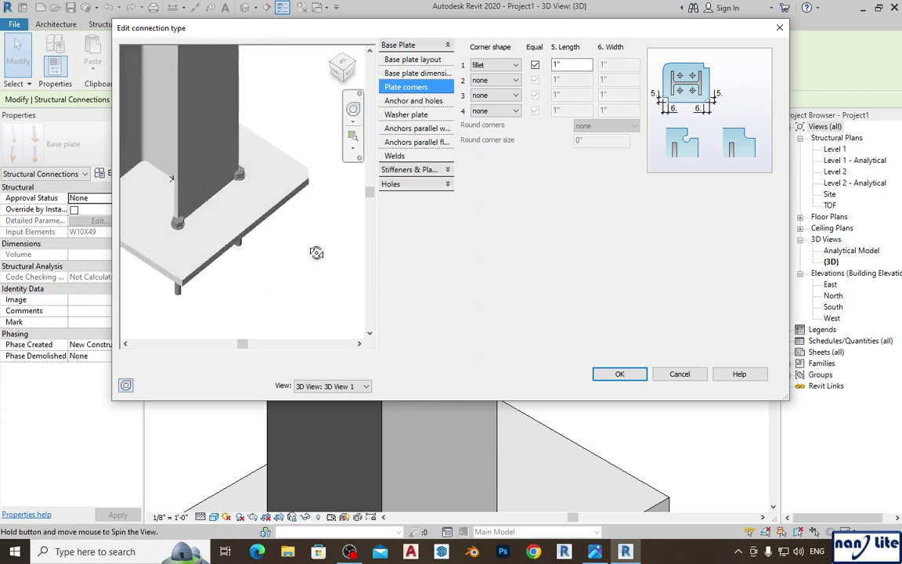
scroll(322, 181, "up", 3)
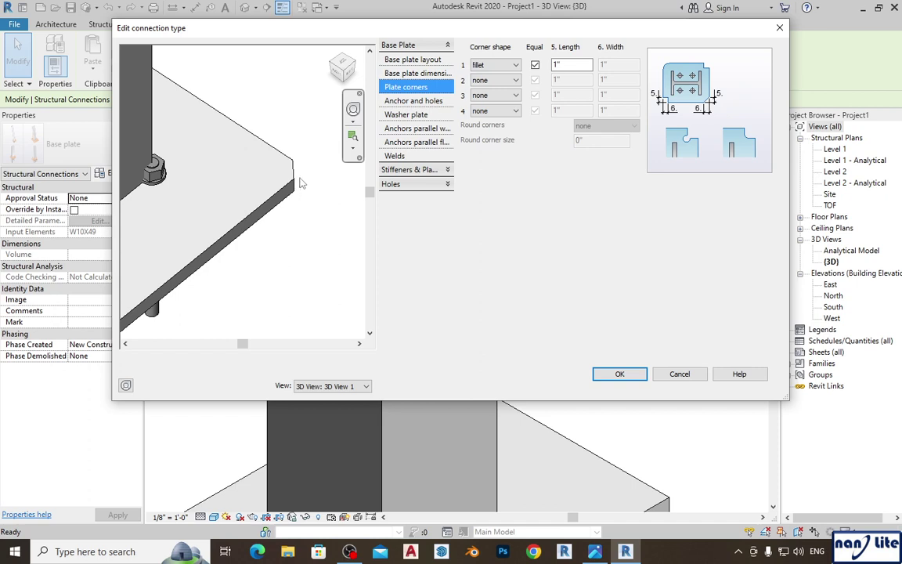
scroll(290, 216, "down", 5)
middle_click_drag(272, 226, 314, 256, "shift")
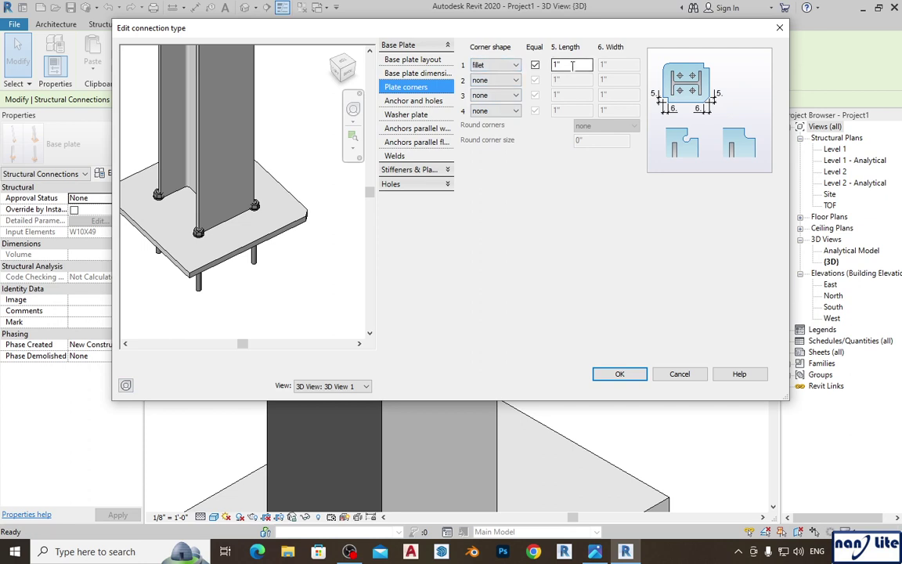
- Set the shape of plate corners 2, 3 and 4 to fillet
left_click(514, 80)
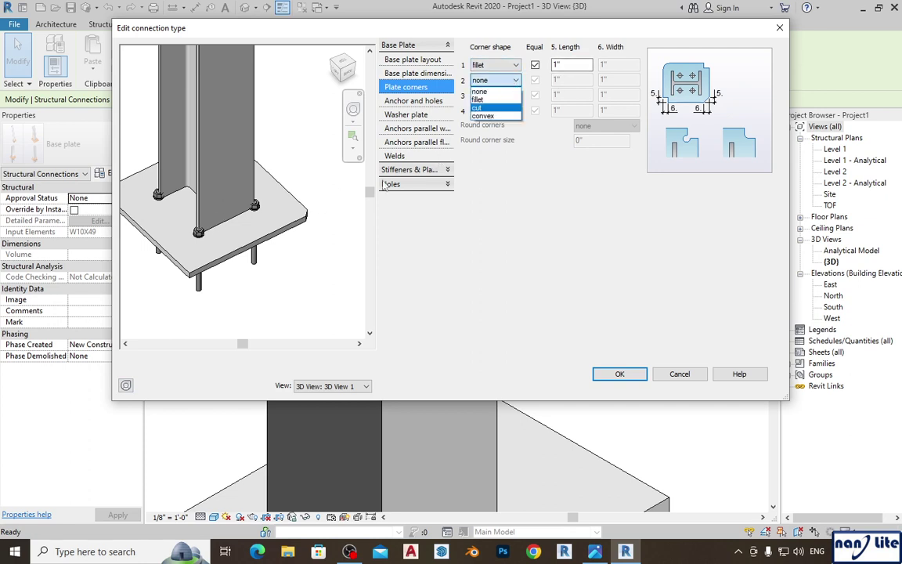
left_click(488, 100)
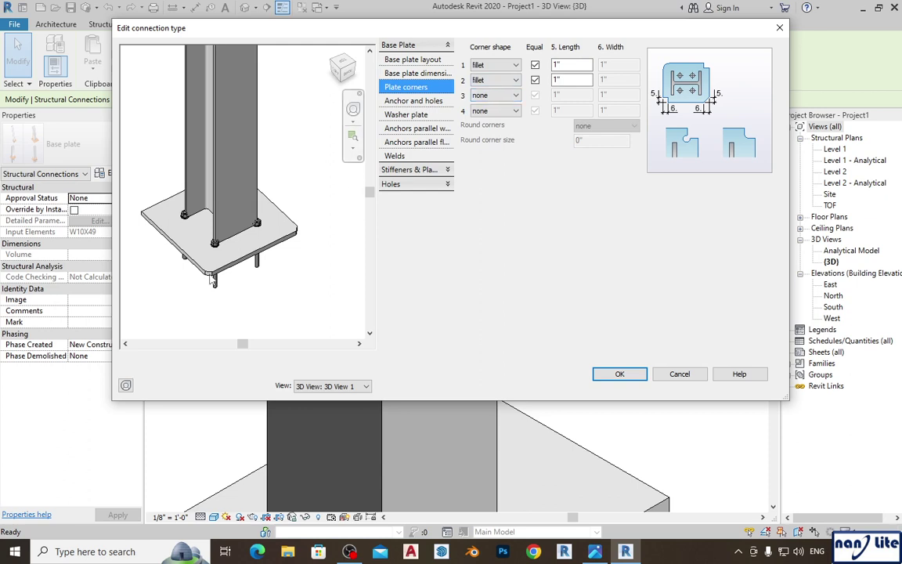
left_click(514, 95)
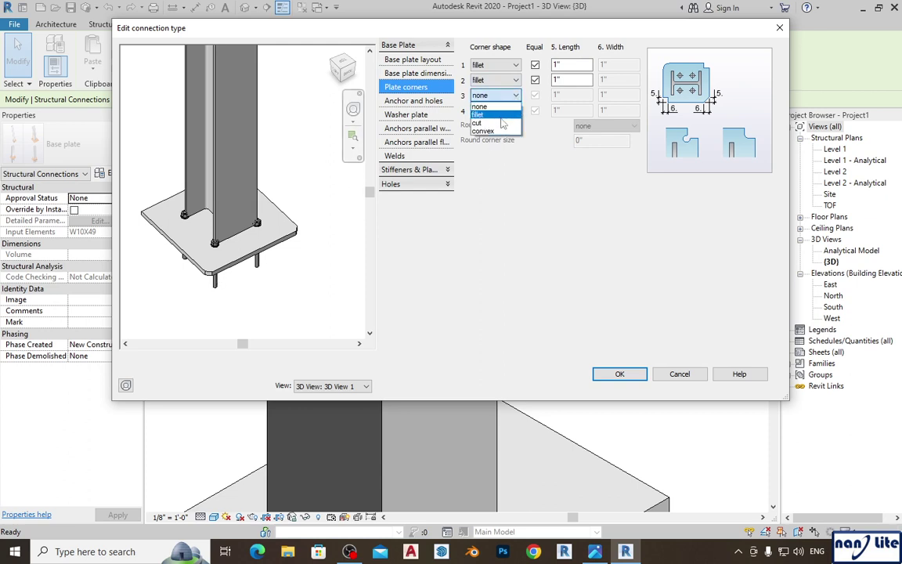
left_click(502, 115)
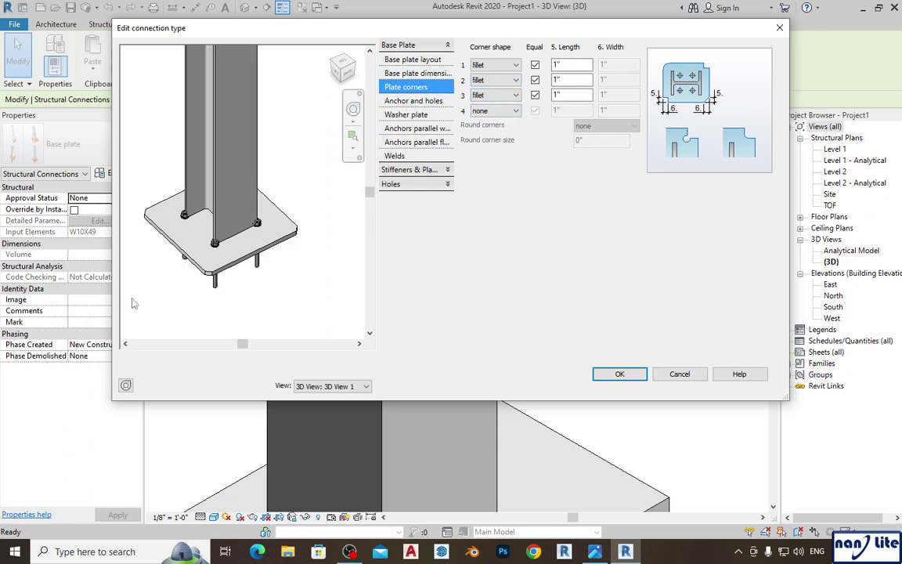
left_click(511, 113)
left_click(482, 118)
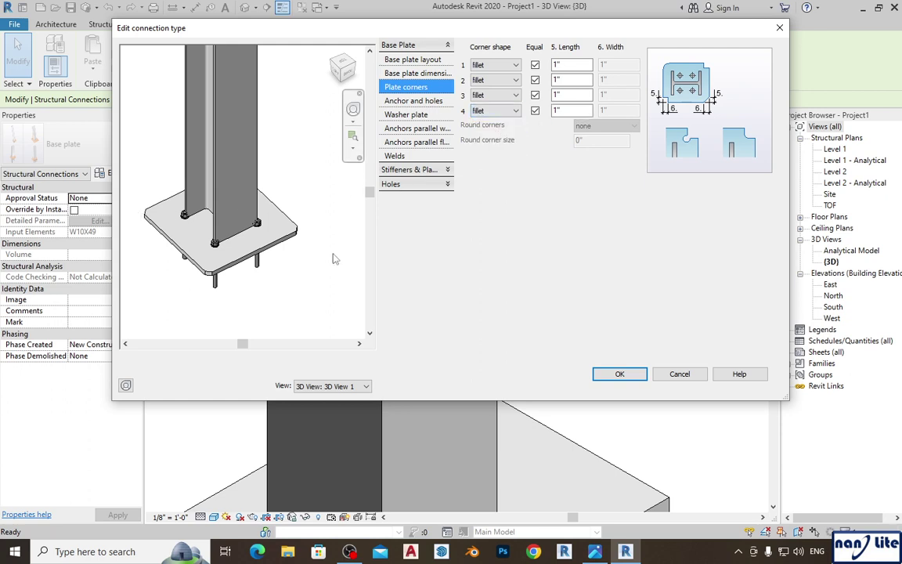
- Inspect the filleted base plate corners from several angles and check their length and Equal settings
mouse_move(313, 280)
middle_mouse_down("shift")
mouse_move(326, 285)
mouse_move(288, 284)
mouse_move(239, 259)
mouse_move(288, 274)
mouse_move(298, 298)
mouse_move(303, 278)
middle_mouse_up("shift")
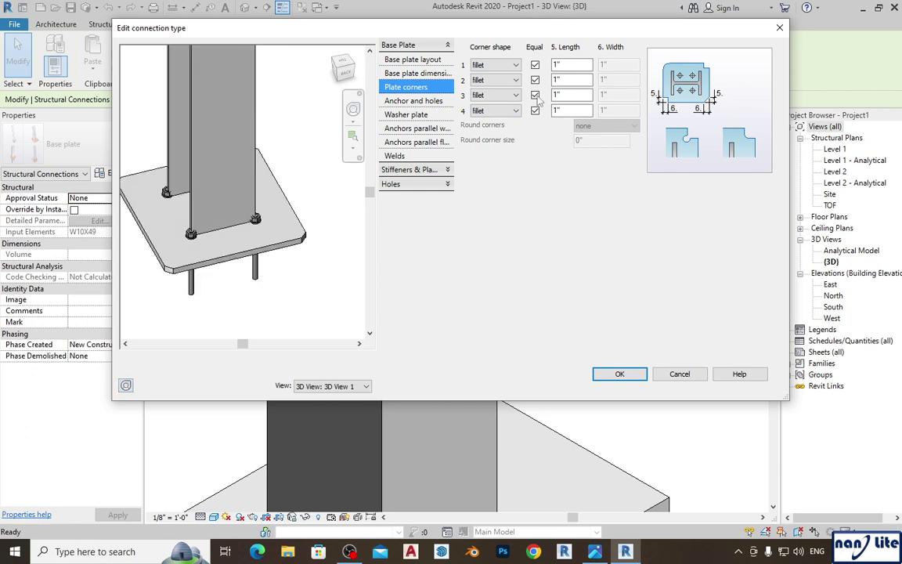
left_click_drag(568, 94, 553, 95)
left_click(535, 65)
left_click(535, 65)
scroll(287, 282, "down", 2)
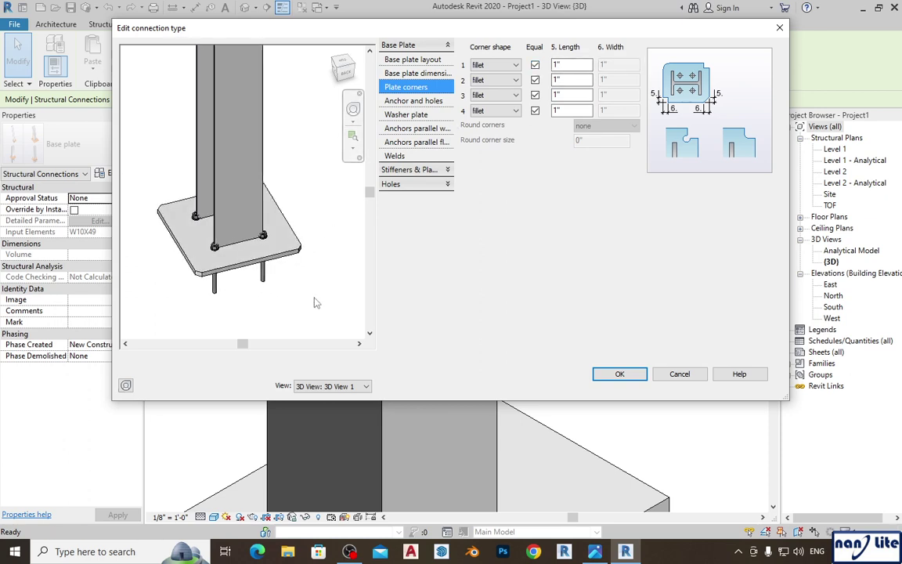
middle_click_drag(291, 286, 274, 286, "shift")
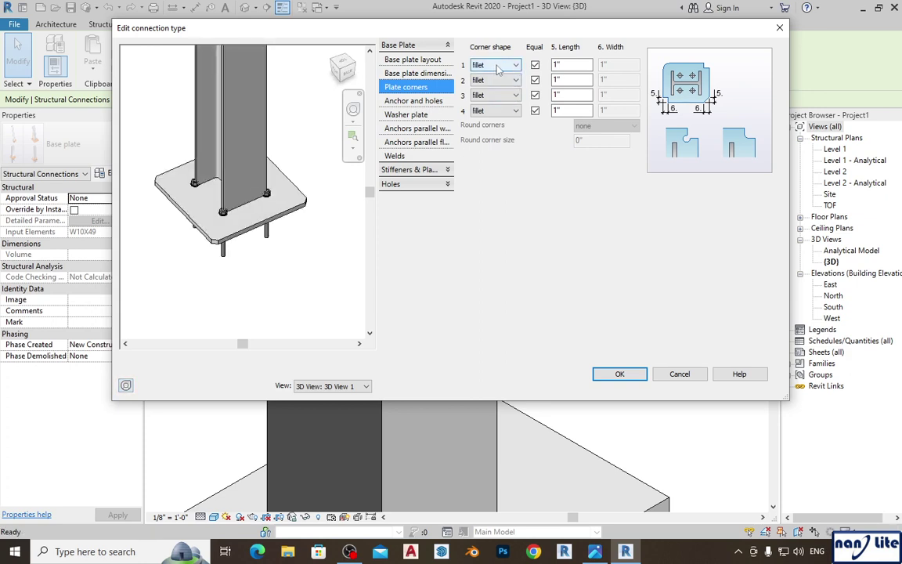
scroll(318, 201, "up", 3)
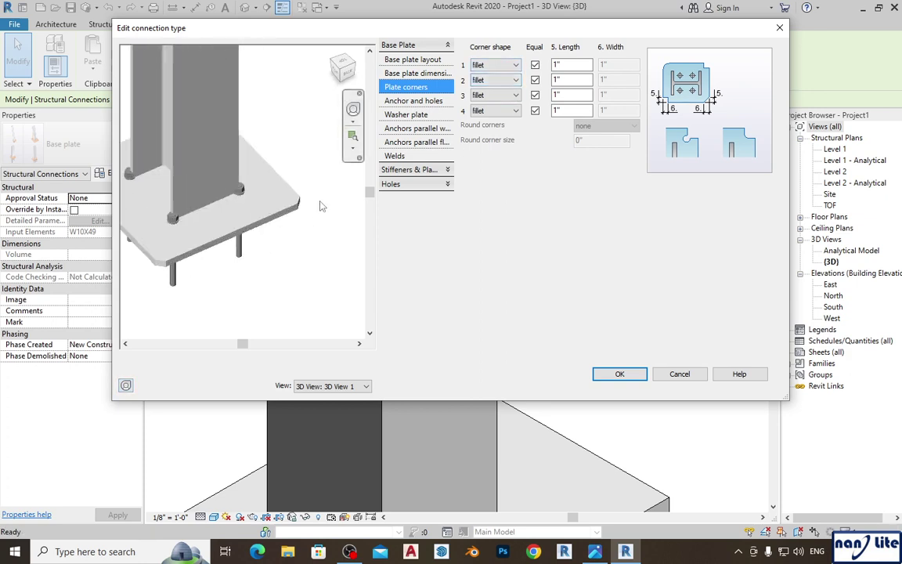
- Try the cut and convex shapes on plate corner 1, inspecting the corner in the preview
left_click(514, 65)
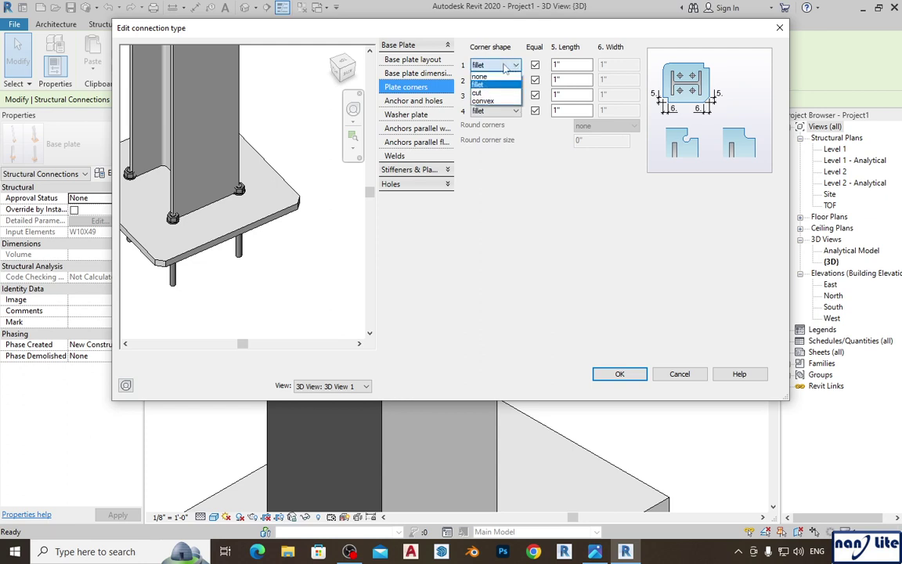
left_click(480, 92)
middle_click_drag(289, 164, 290, 206, "shift")
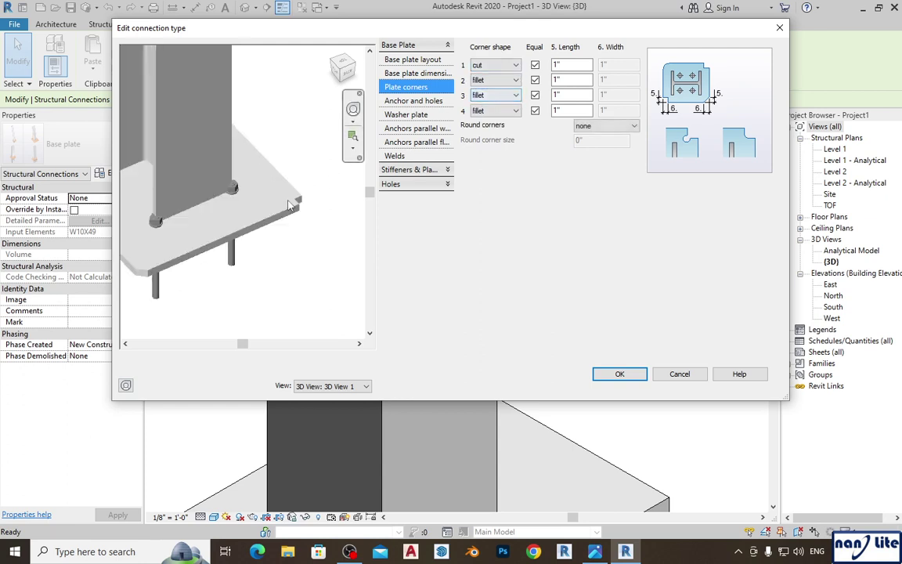
scroll(289, 206, "up", 3)
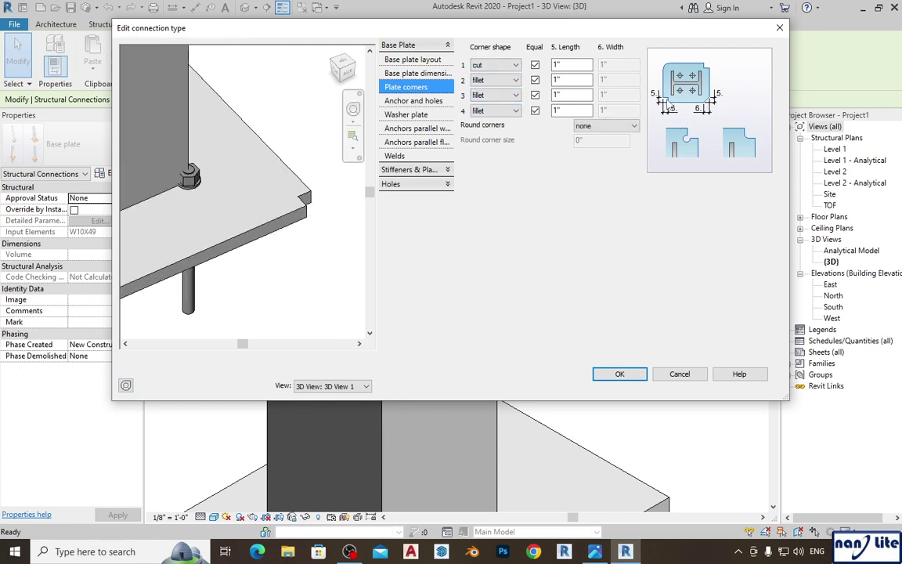
left_click(514, 65)
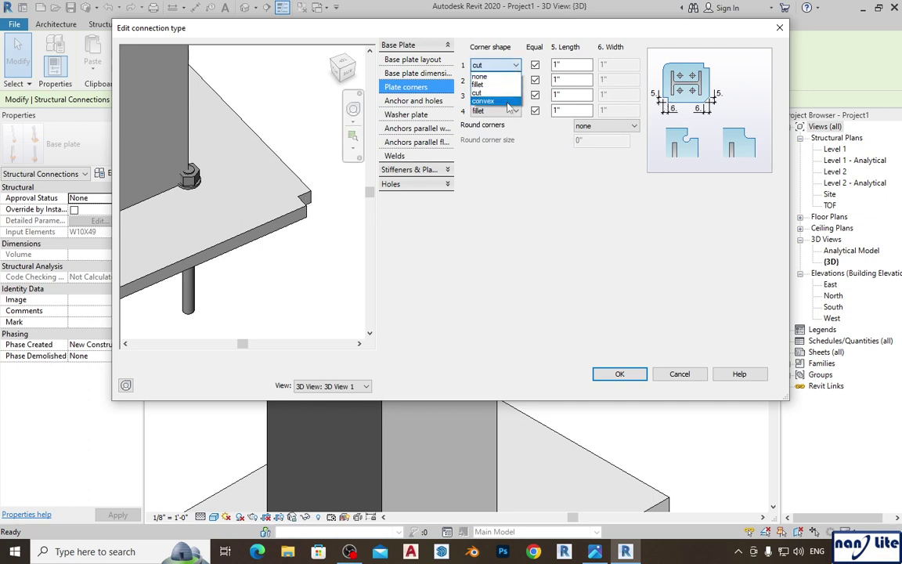
left_click(507, 101)
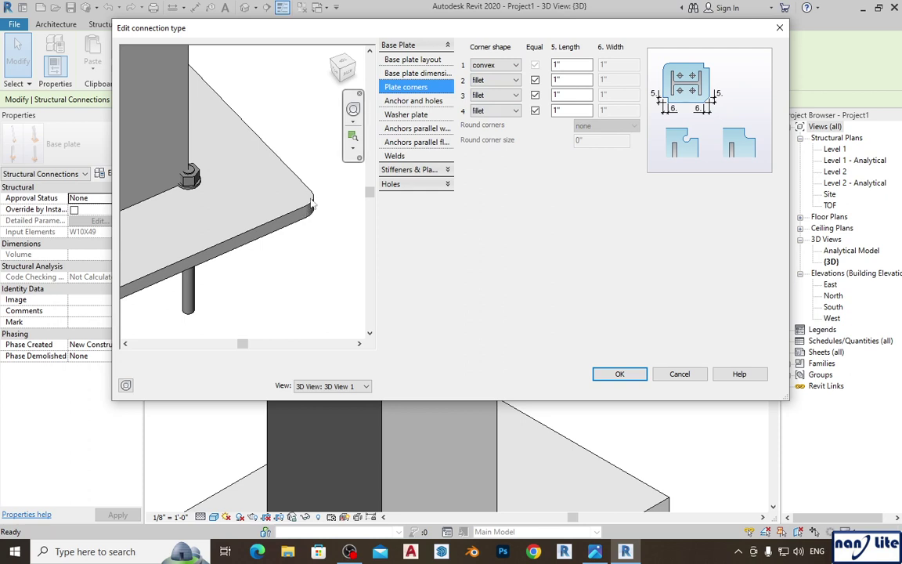
- Return plate corner 1 to the fillet shape and look over the whole base plate
left_click(497, 65)
left_click(492, 88)
scroll(289, 252, "down", 3)
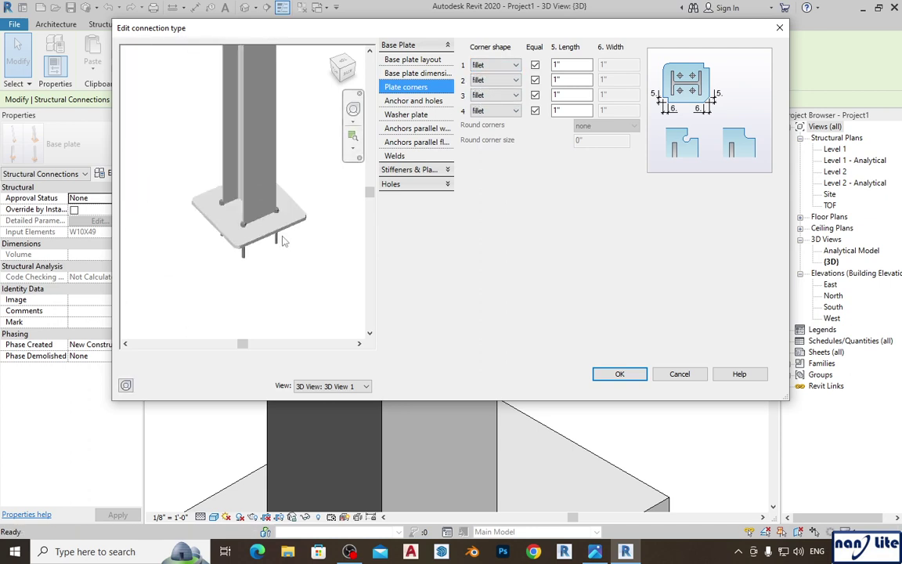
middle_click_drag(284, 240, 310, 240, "shift")
scroll(308, 248, "up", 2)
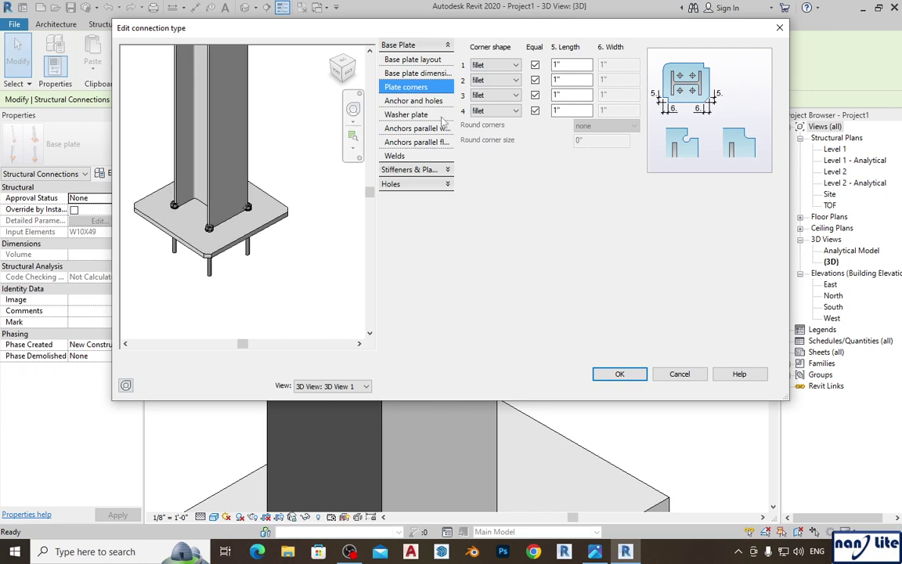
- Open the anchor and hole parameters and review the available anchor diameters, keeping 3/4 inch
left_click(409, 101)
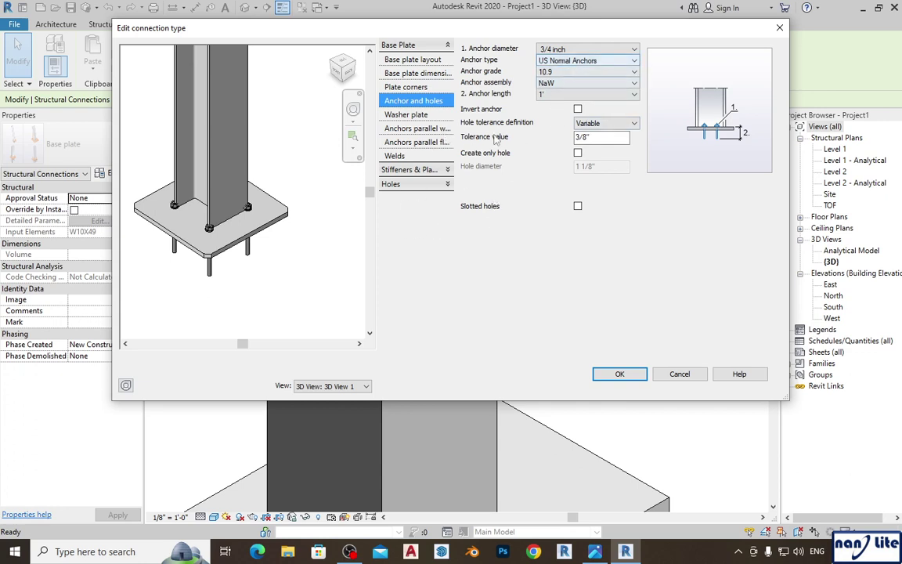
scroll(211, 255, "up", 2)
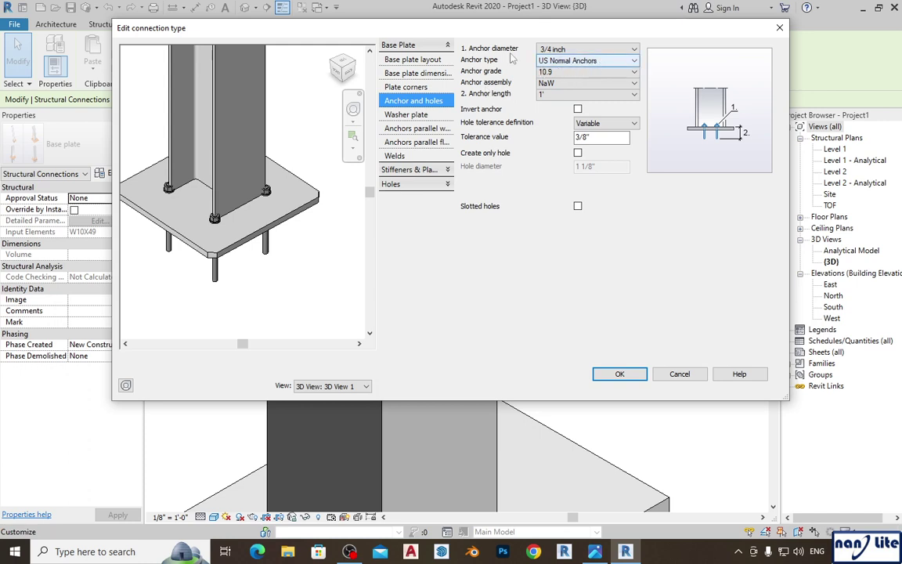
left_click(619, 50)
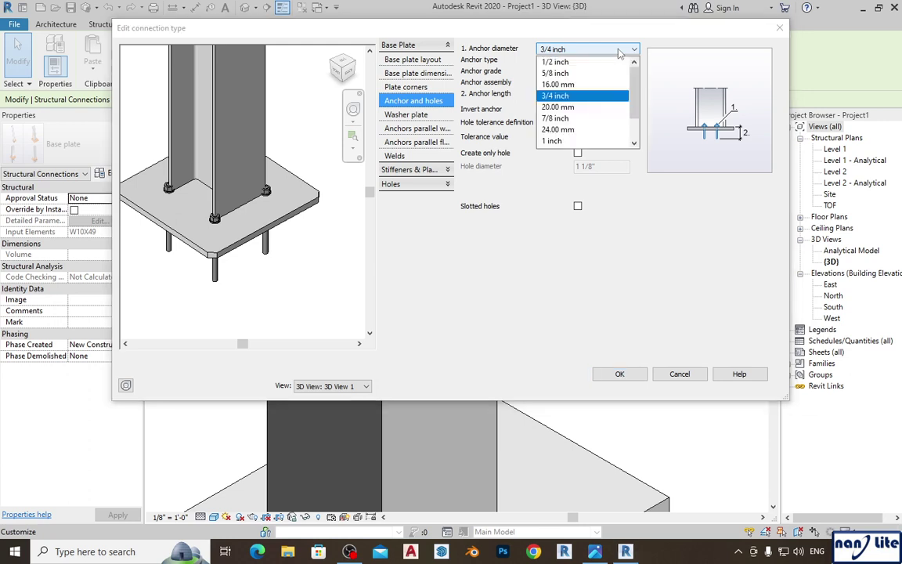
left_click(582, 99)
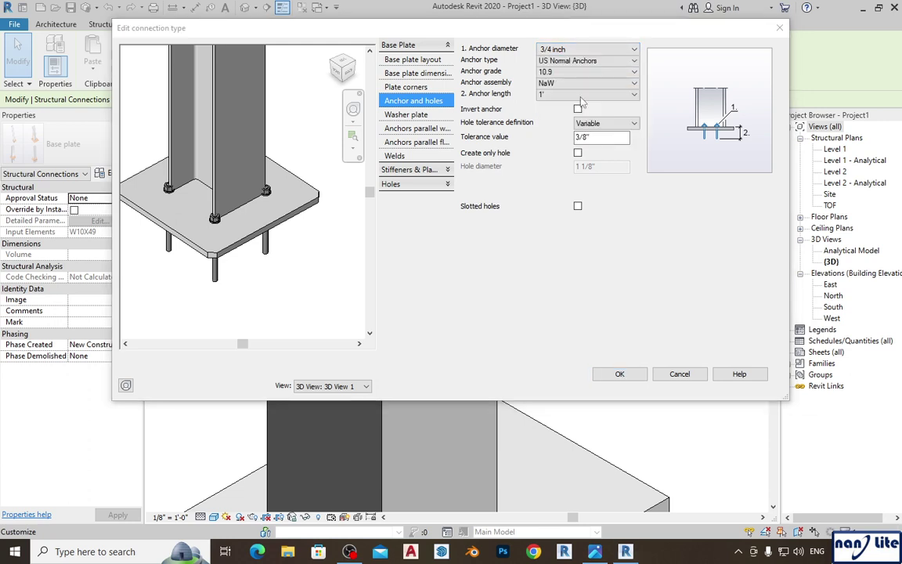
left_click(633, 51)
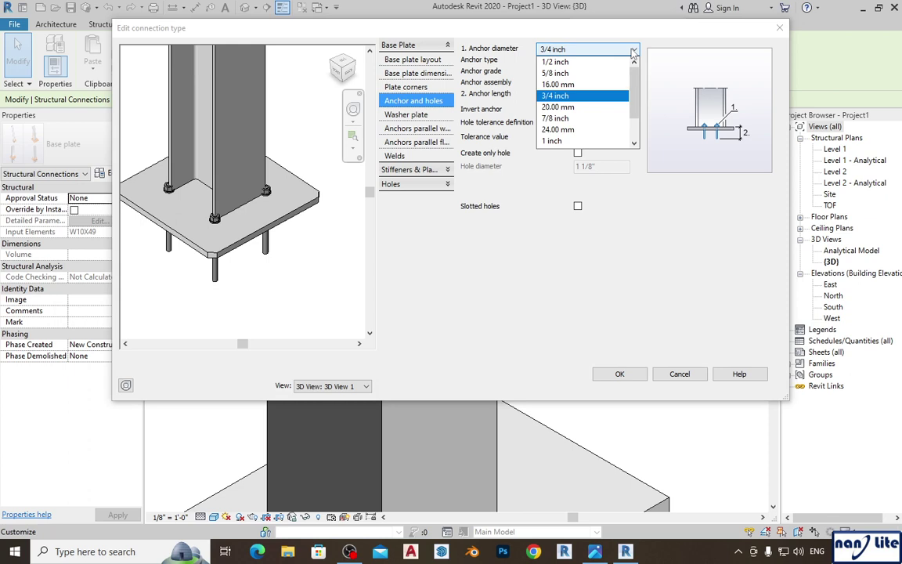
left_click(633, 51)
- Browse the available anchor types and grades, keeping US Normal Anchors and grade 10.9
left_click(633, 60)
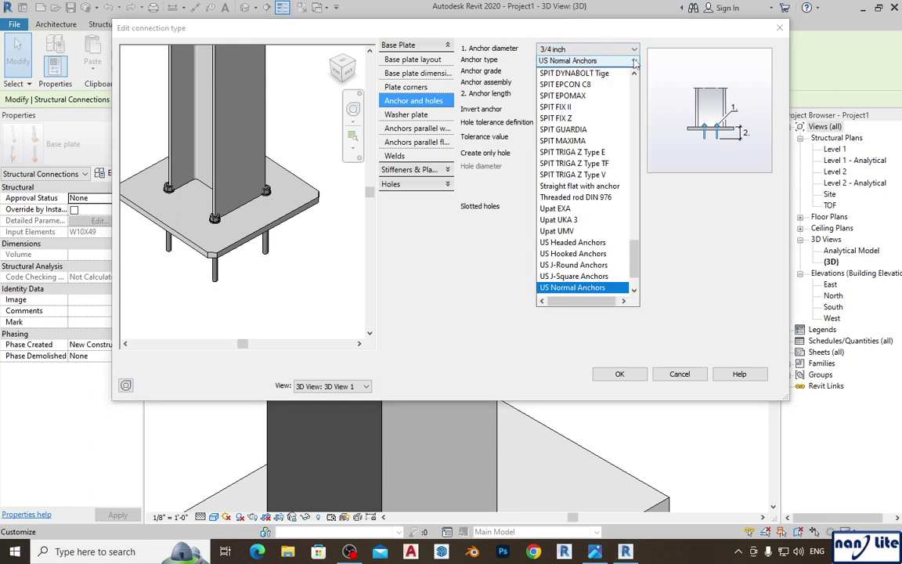
scroll(628, 172, "up", 15)
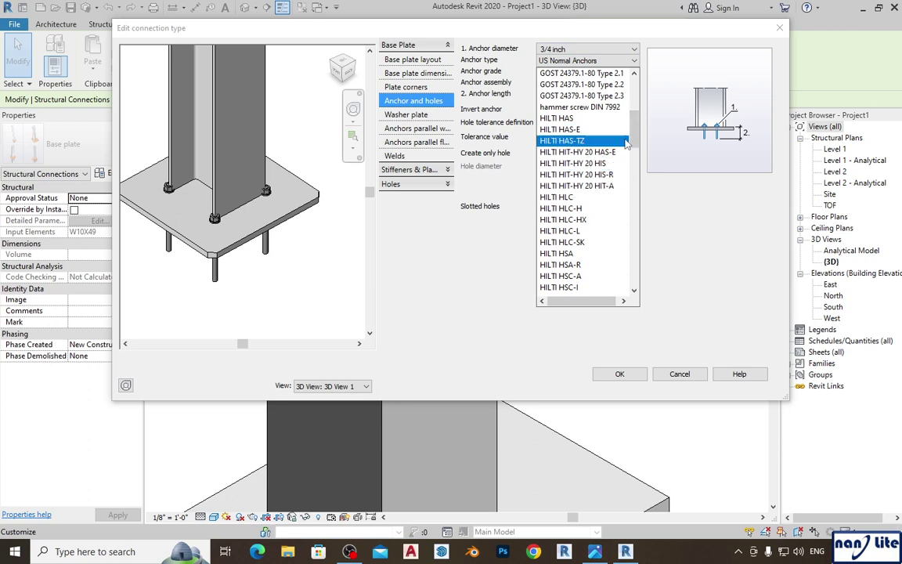
scroll(629, 157, "down", 3)
scroll(628, 156, "down", 15)
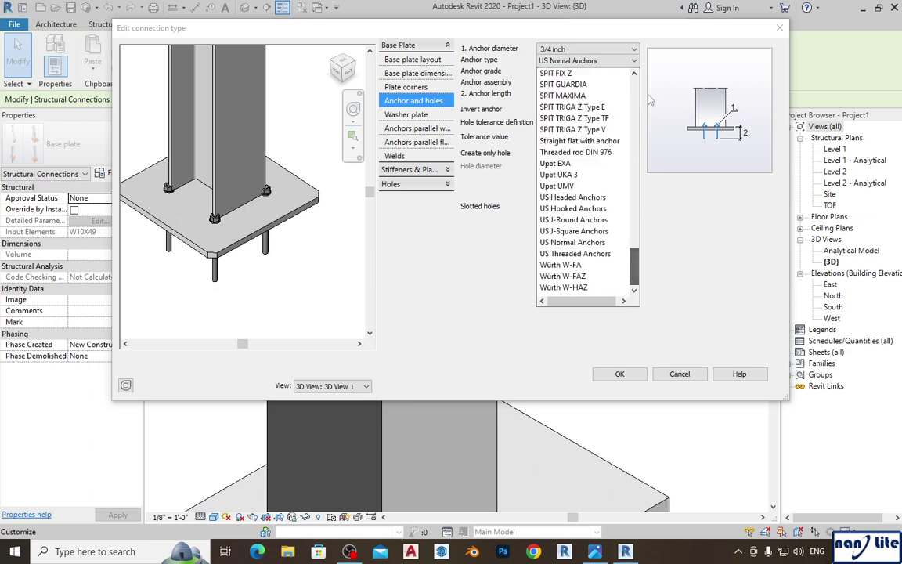
left_click(677, 33)
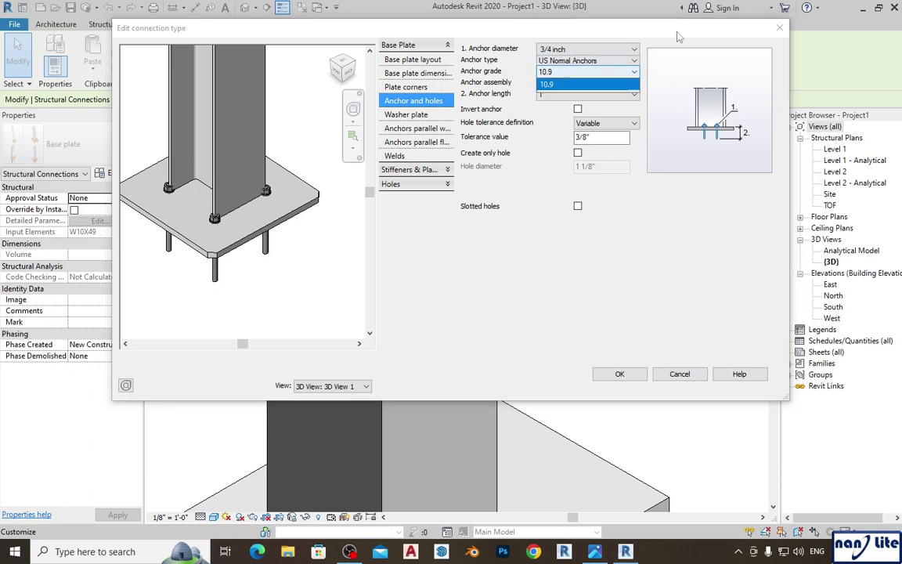
- Review the anchor assembly options, keeping NaW, and try anchor lengths of 1' 6" and 2' 6"
left_click(633, 83)
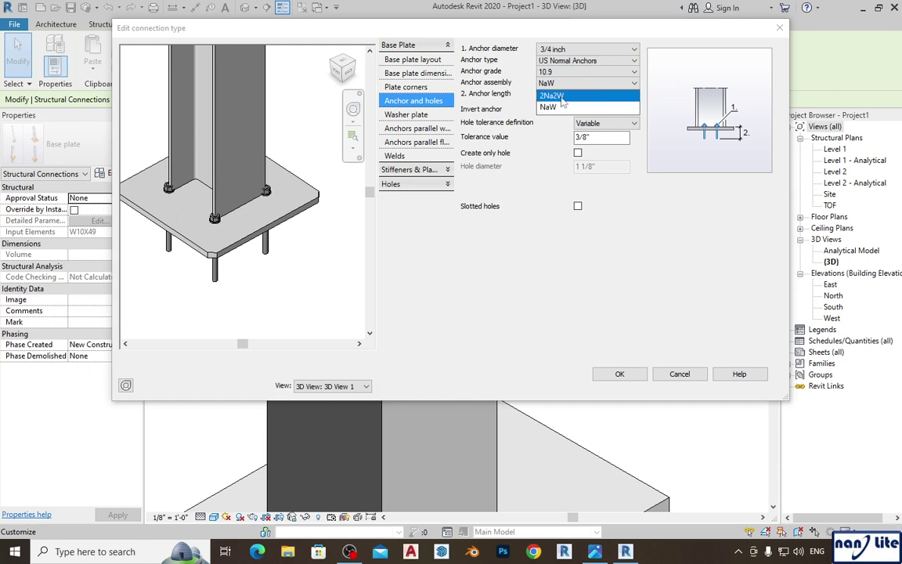
left_click(648, 37)
left_click(570, 94)
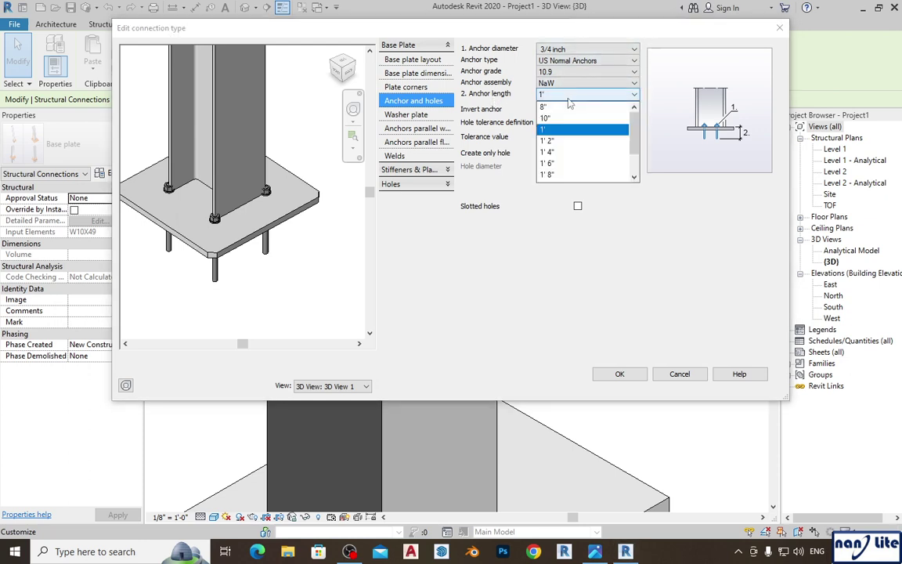
left_click(569, 164)
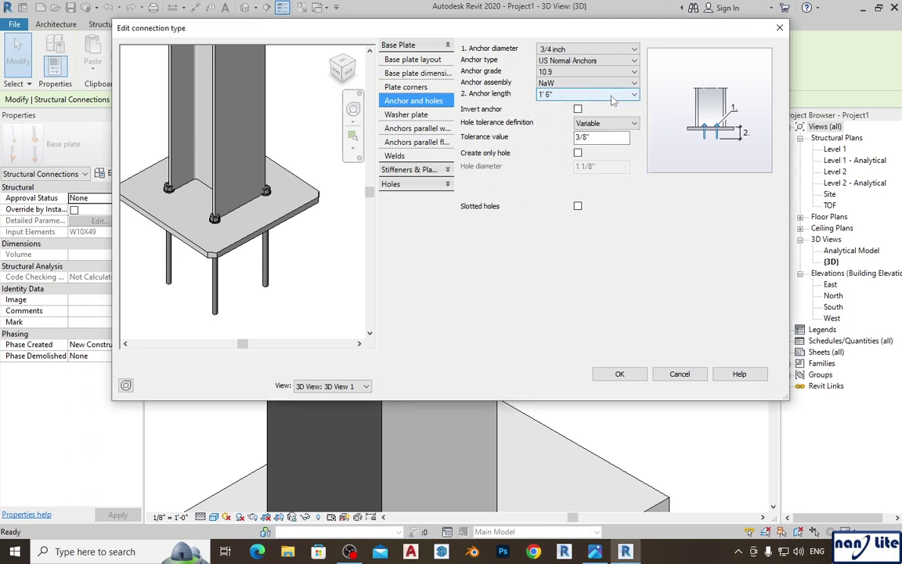
scroll(259, 234, "down", 2)
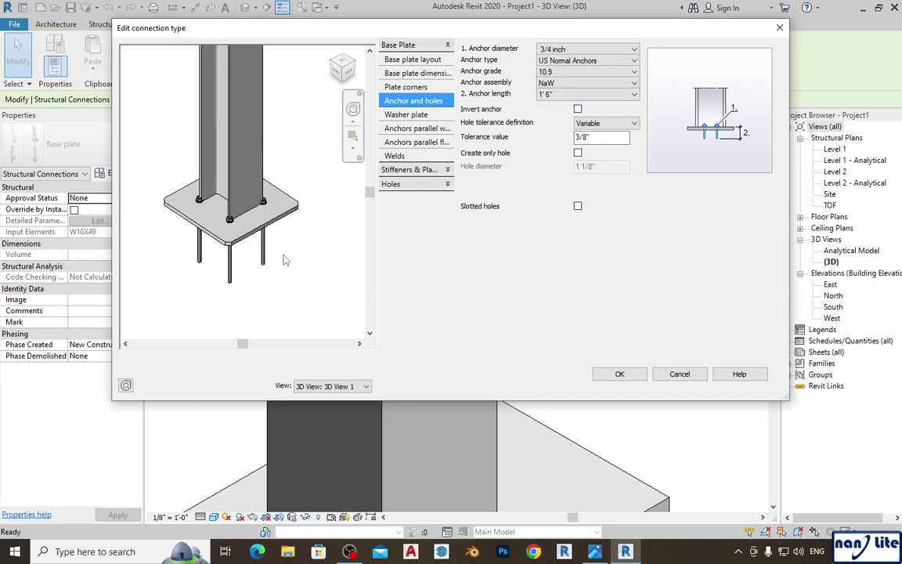
left_click(633, 94)
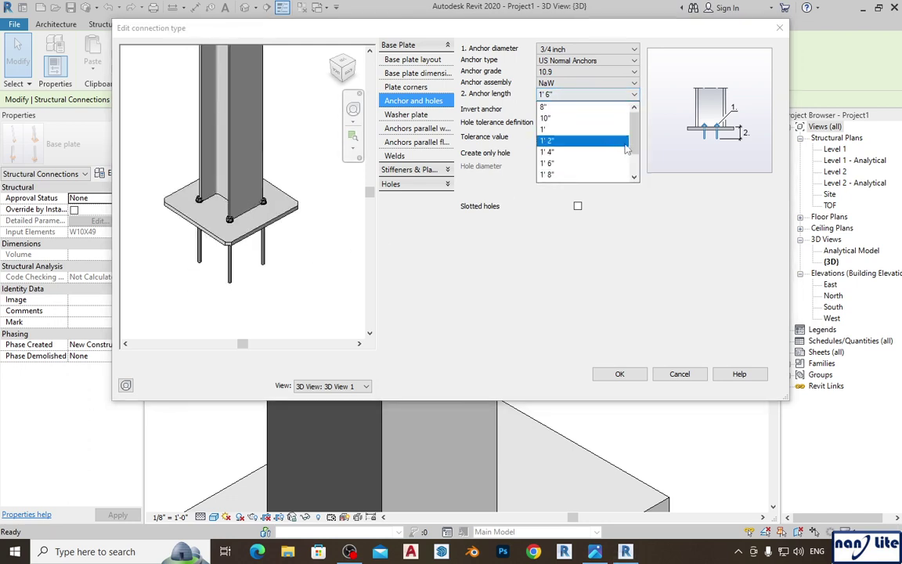
scroll(632, 177, "down", 3)
left_click(583, 174)
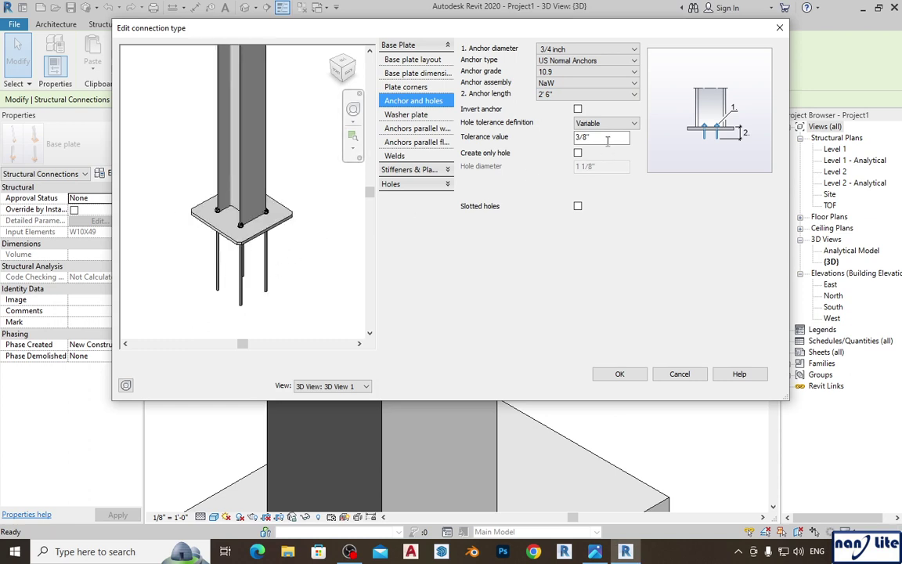
- Set the anchor length to 2' and inspect the anchors below the base plate in the preview
left_click(633, 94)
left_click(539, 149)
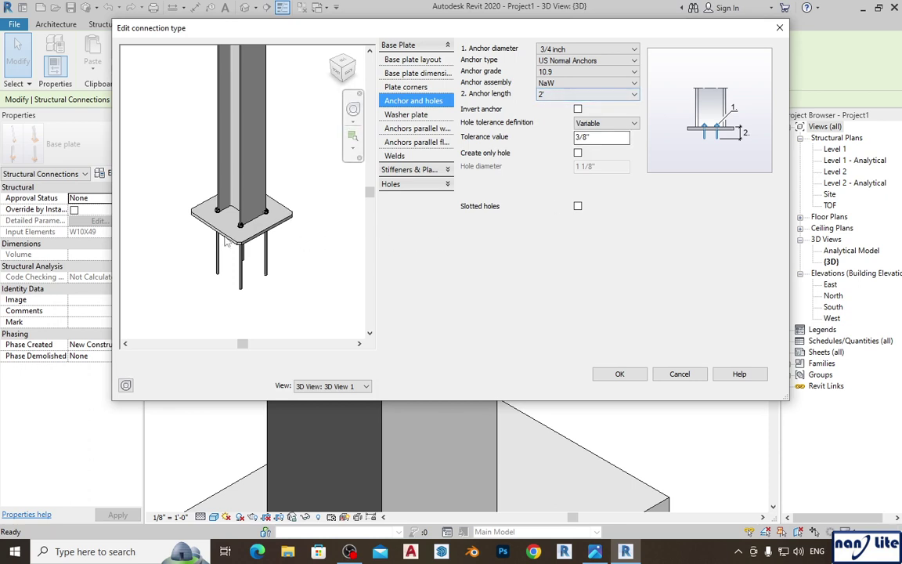
scroll(235, 212, "up", 2)
scroll(253, 227, "down", 2)
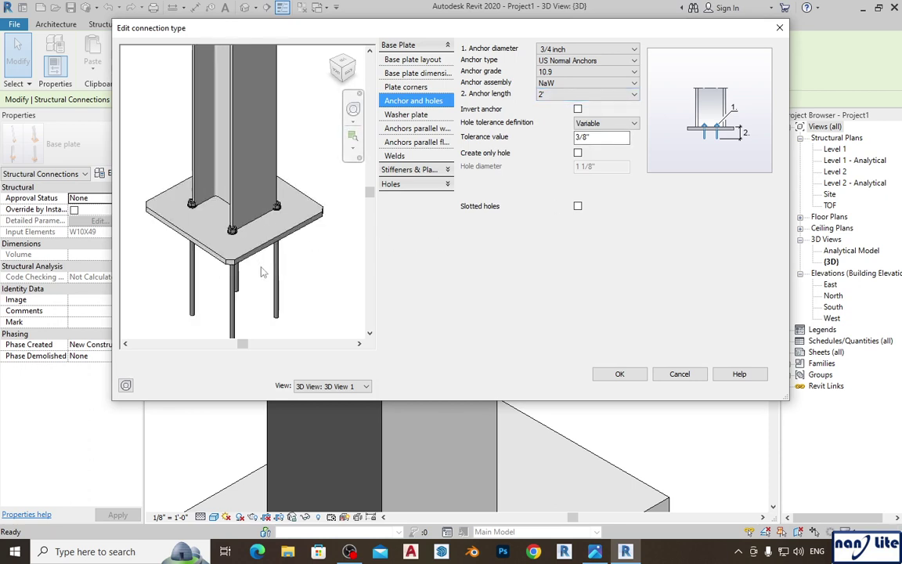
middle_click_drag(253, 226, 297, 258, "shift")
scroll(296, 249, "up", 2)
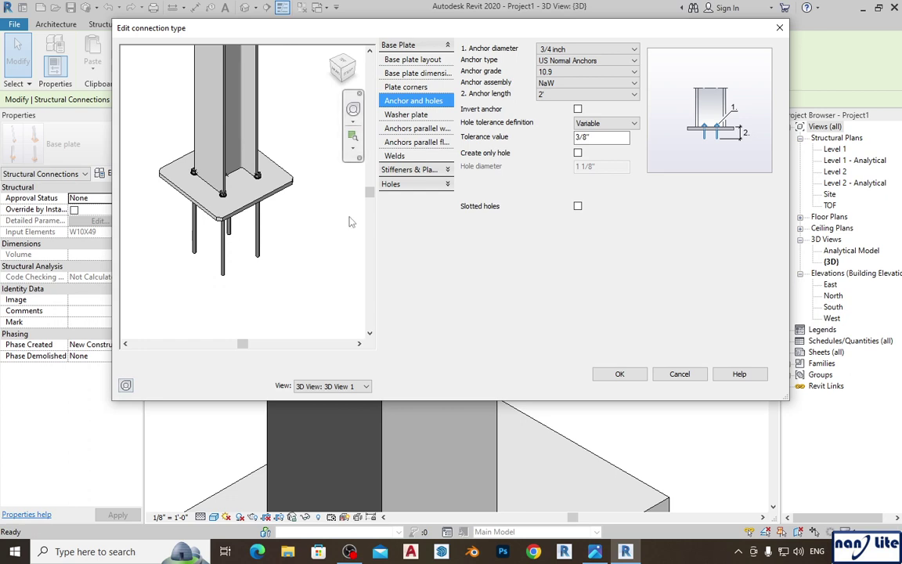
- Look over the washer plate settings and try intermediate distances of 1' and 1' 2" for the anchors parallel to the web
left_click(417, 115)
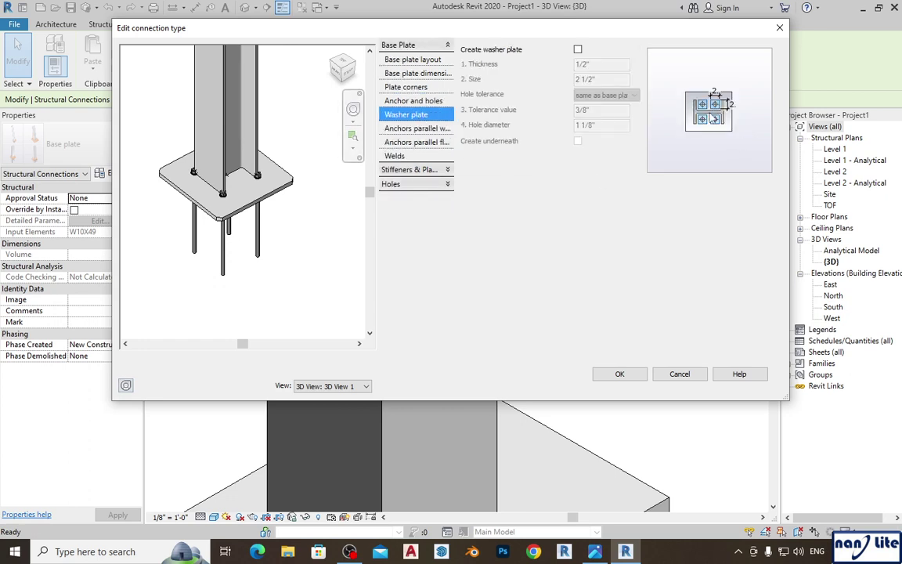
left_click(406, 130)
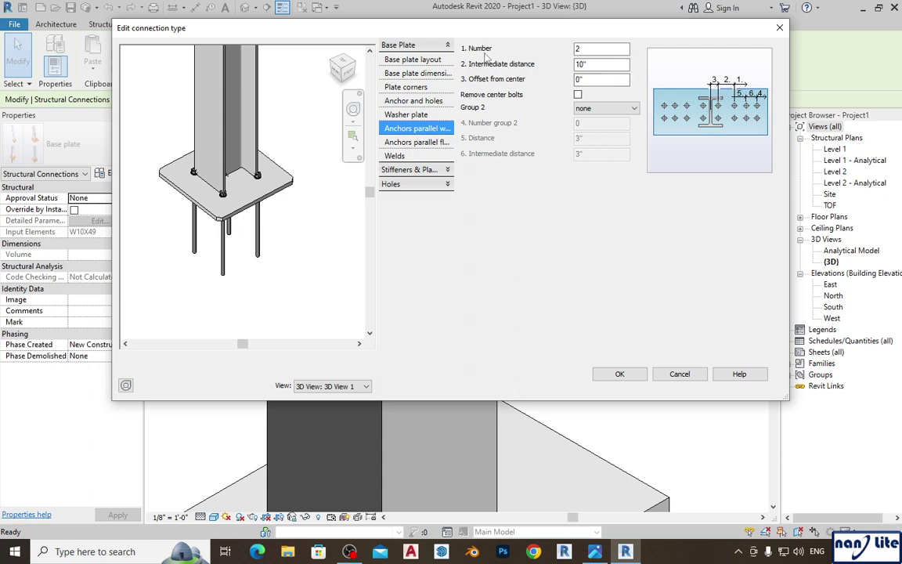
left_click(599, 49)
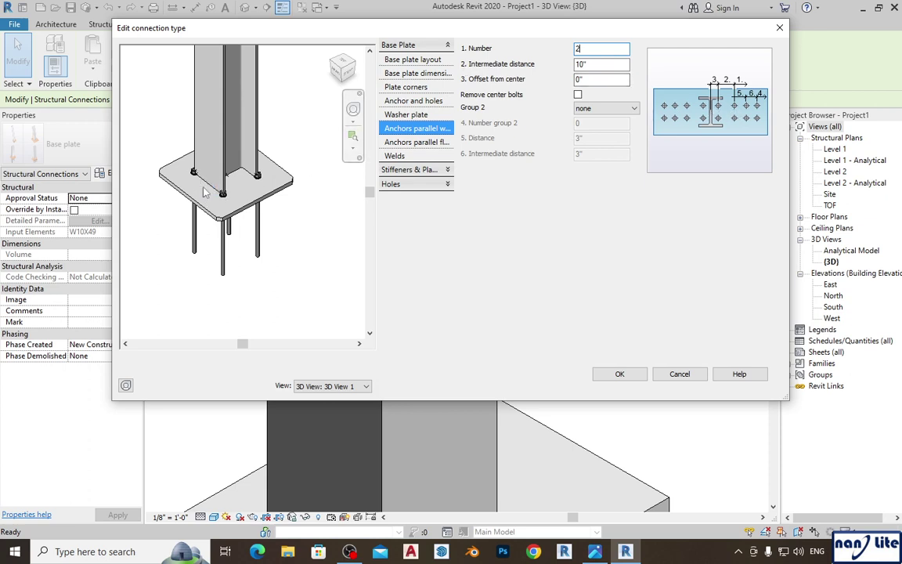
left_click(596, 66)
left_click_drag(596, 66, 555, 68)
type("1'")
left_click(601, 80)
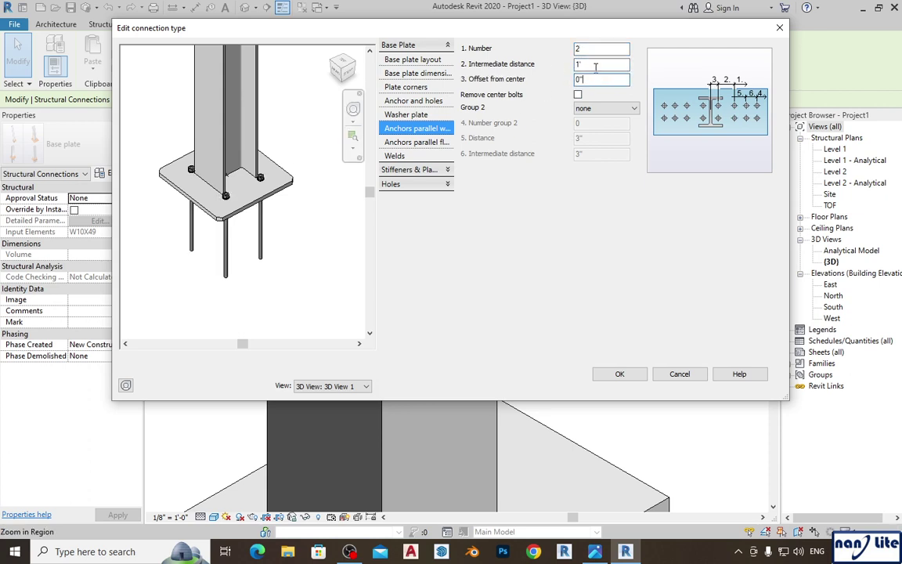
left_click_drag(596, 67, 571, 71)
left_click(599, 79)
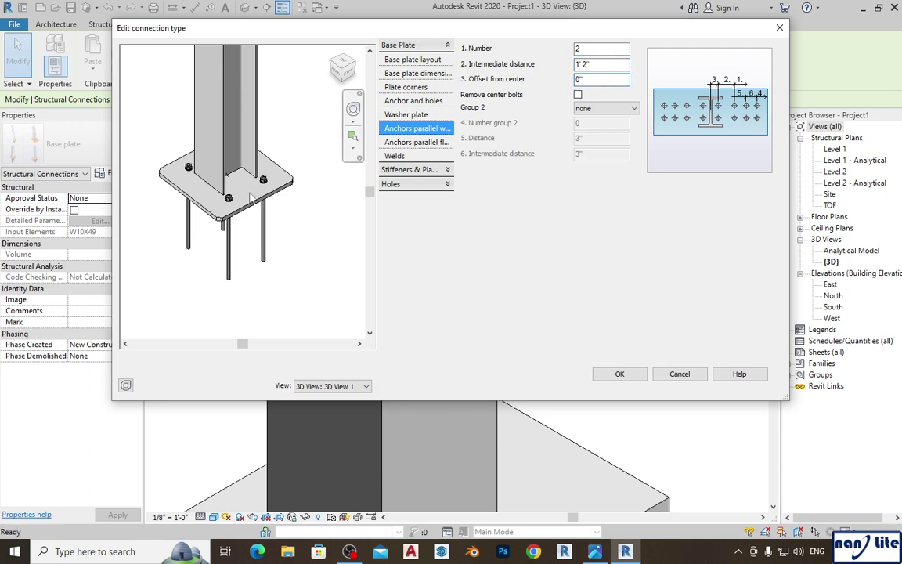
scroll(241, 201, "up", 3)
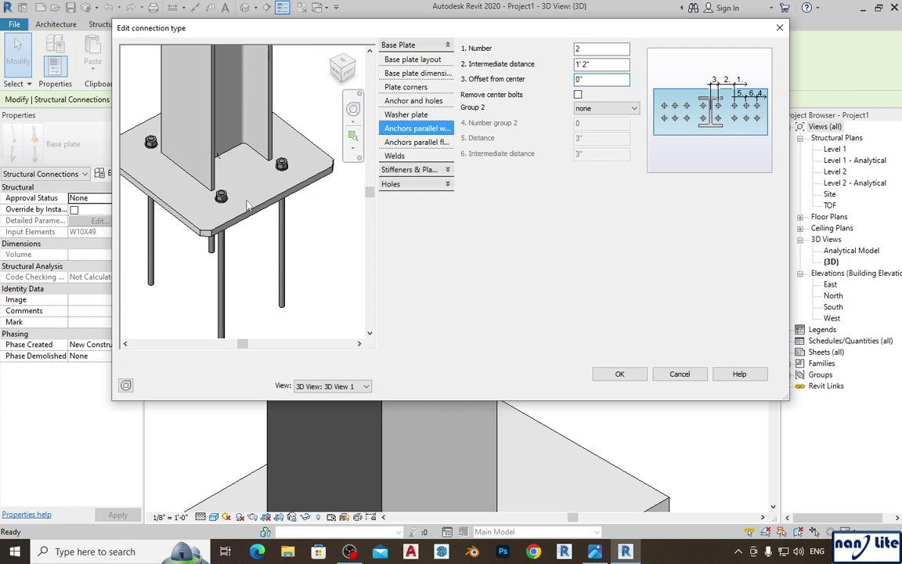
- Try an intermediate distance of 1' 4" for the anchors parallel to the web
left_click_drag(595, 65, 561, 71)
type("1' 4")
key("Tab")
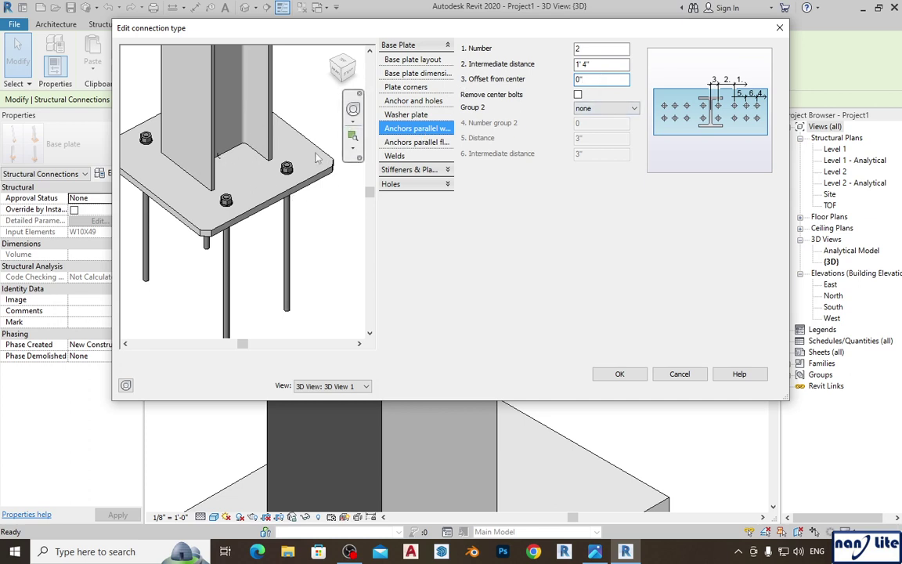
- Try an intermediate distance of 1' 4" for the anchors parallel to the flange and inspect their positions near the plate corners
left_click(417, 142)
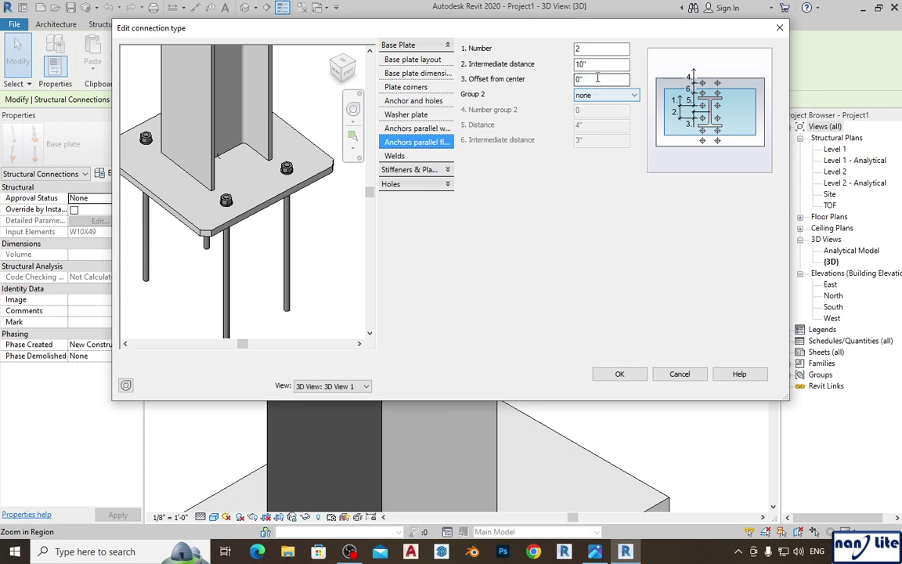
left_click(396, 128)
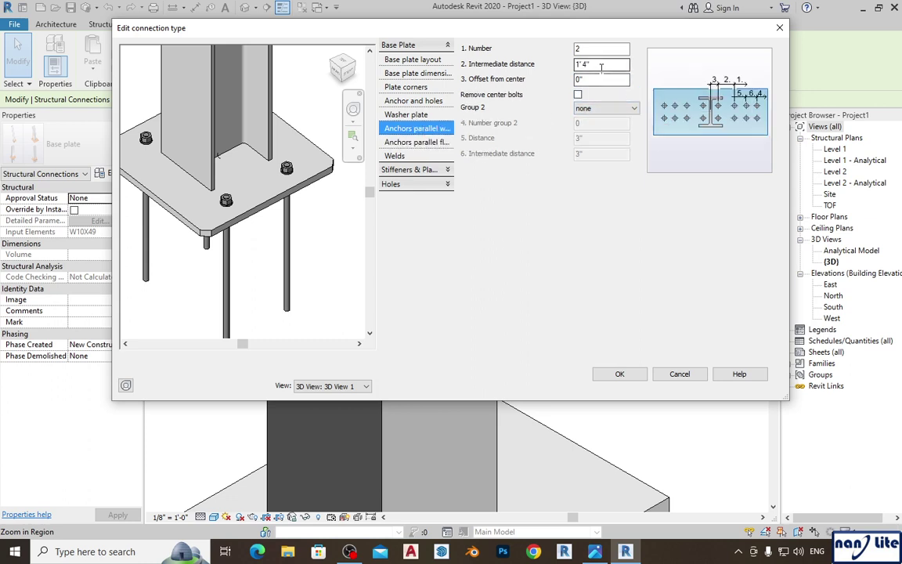
left_click(403, 142)
double_click(588, 66)
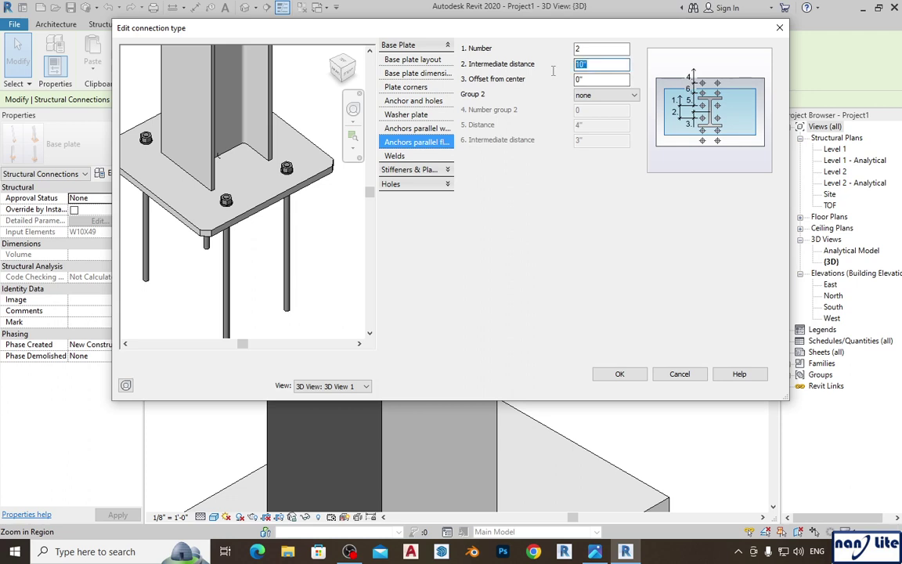
type("1 4")
left_click(598, 80)
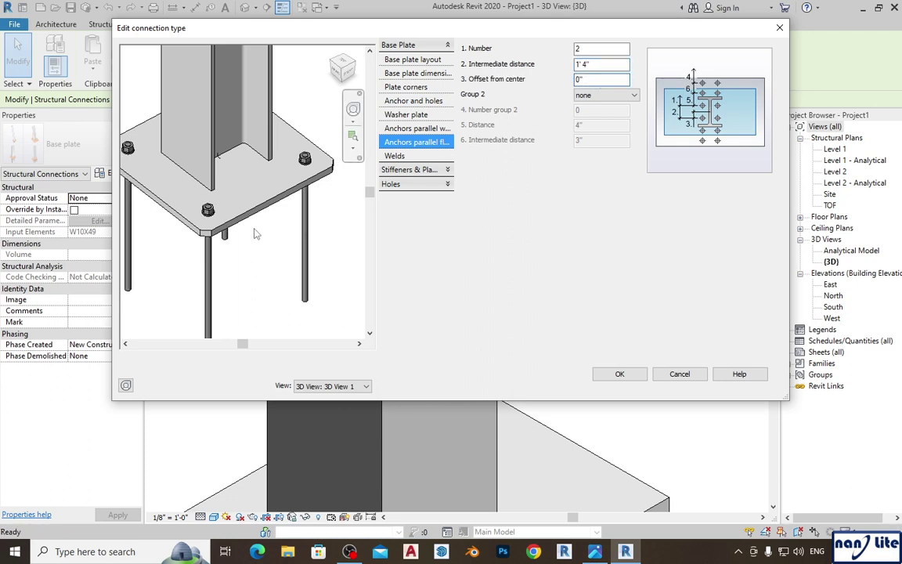
scroll(279, 232, "down", 3)
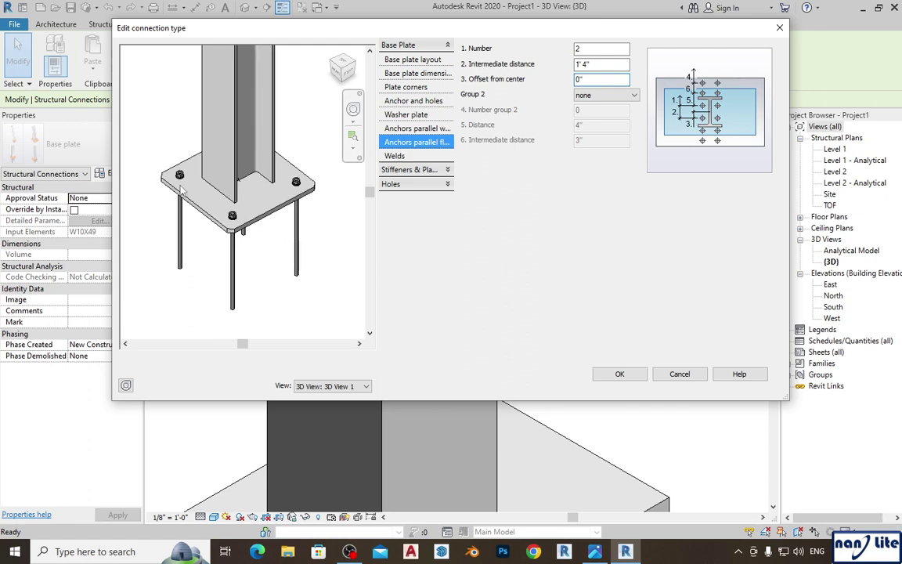
scroll(230, 227, "up", 2)
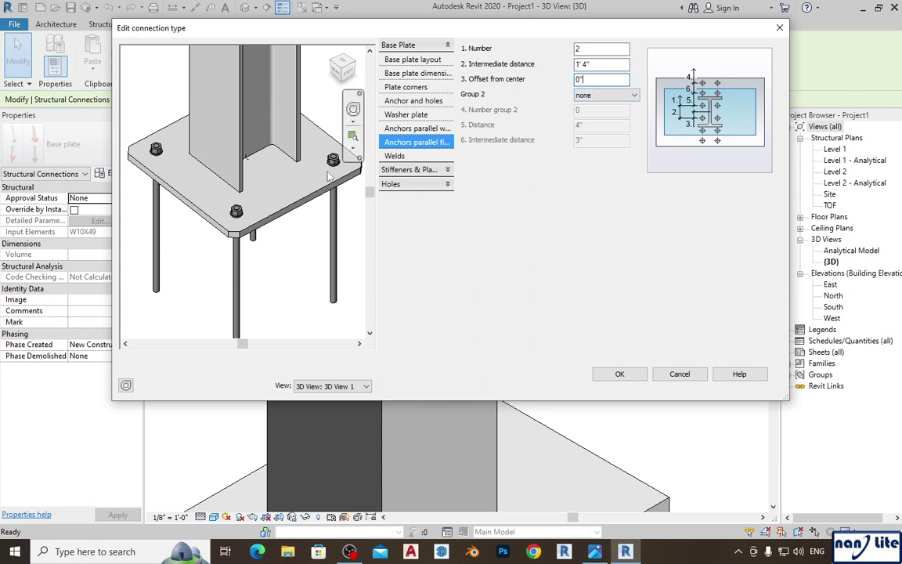
- Set the intermediate distance of the anchors parallel to the flange to 1' 2"
left_click(578, 65)
double_click(578, 65)
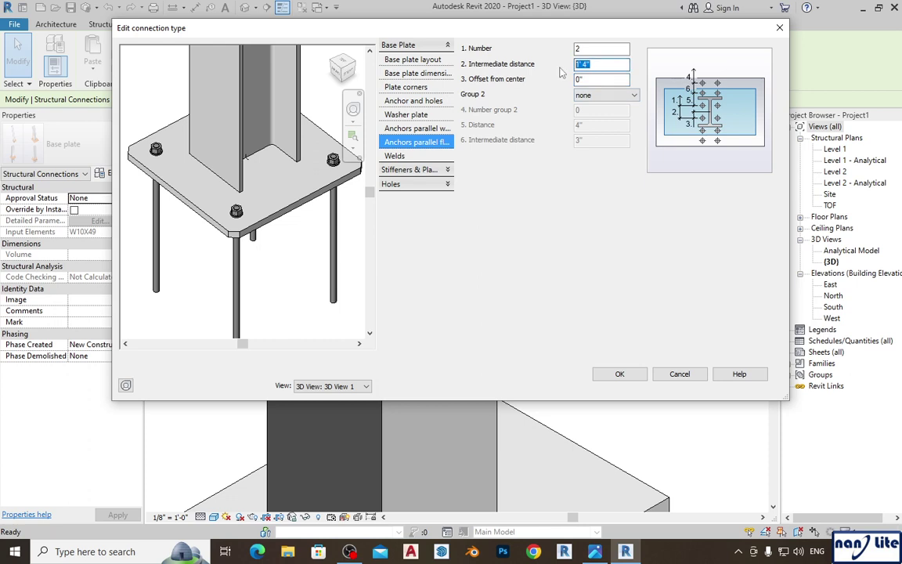
type("12")
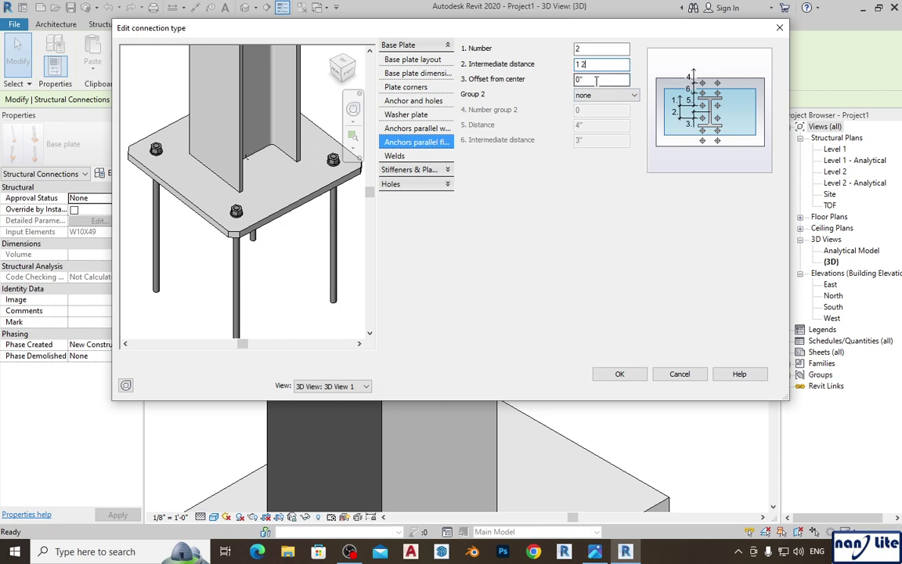
left_click(597, 81)
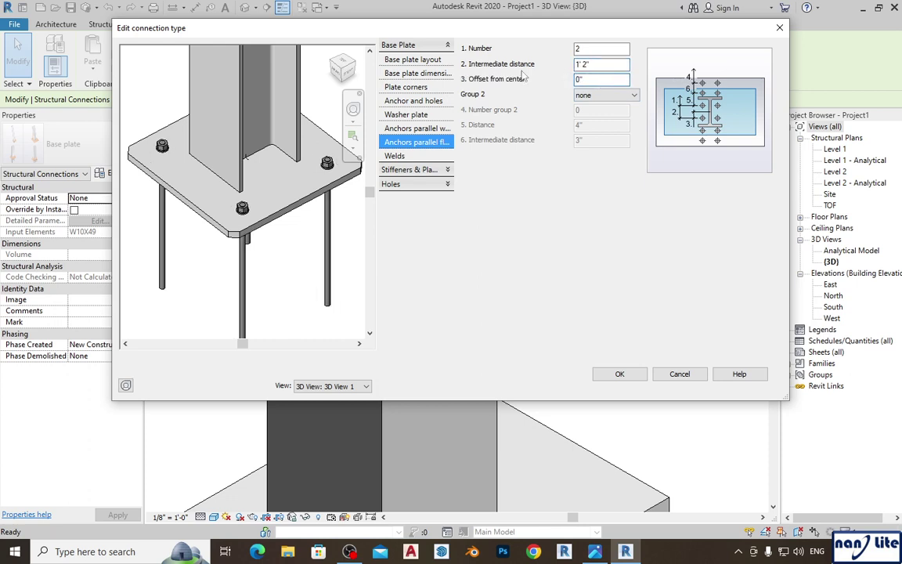
- Set the intermediate distance of the anchors parallel to the web to 1' 2"
left_click(423, 127)
double_click(579, 64)
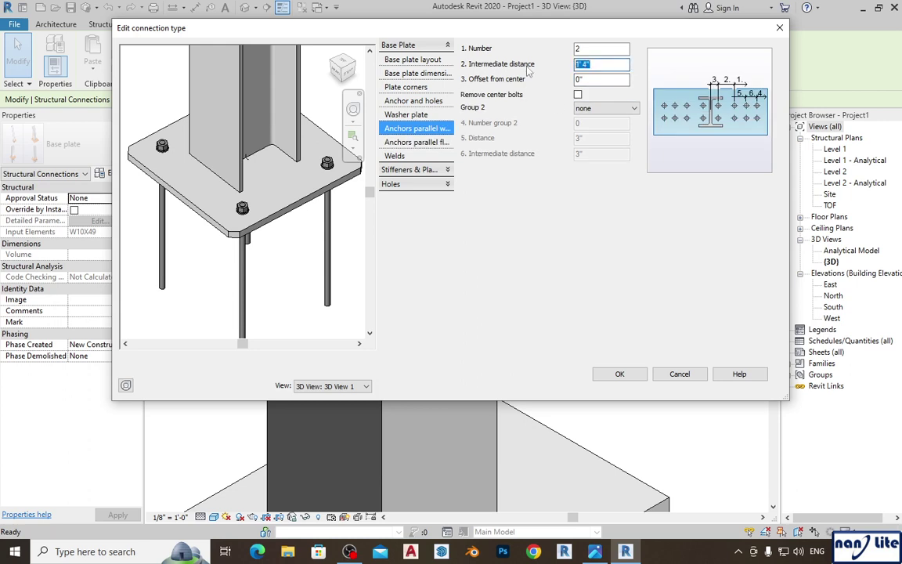
type("1' 2")
left_click(608, 50)
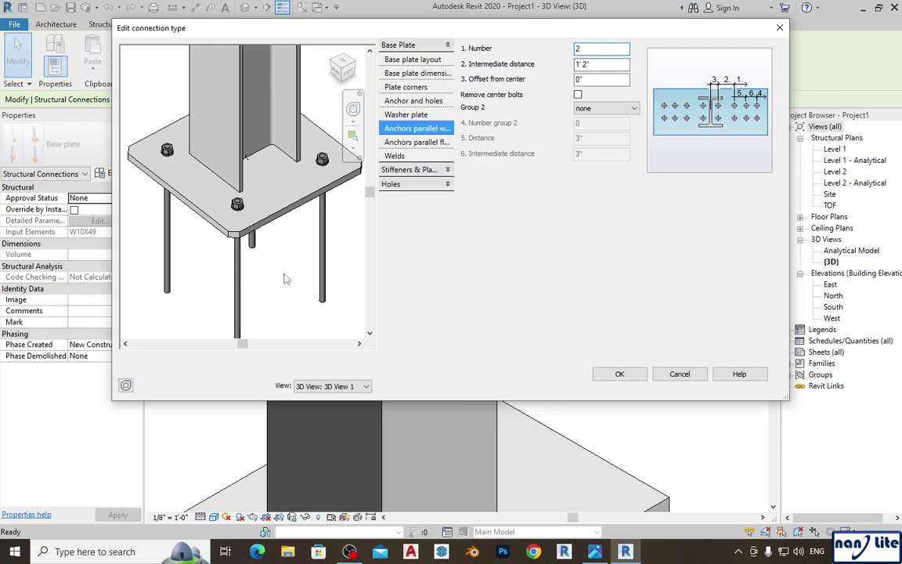
- Review the flange anchor and weld settings, accept the edited base plate connection type, and deselect the connection
left_click(426, 143)
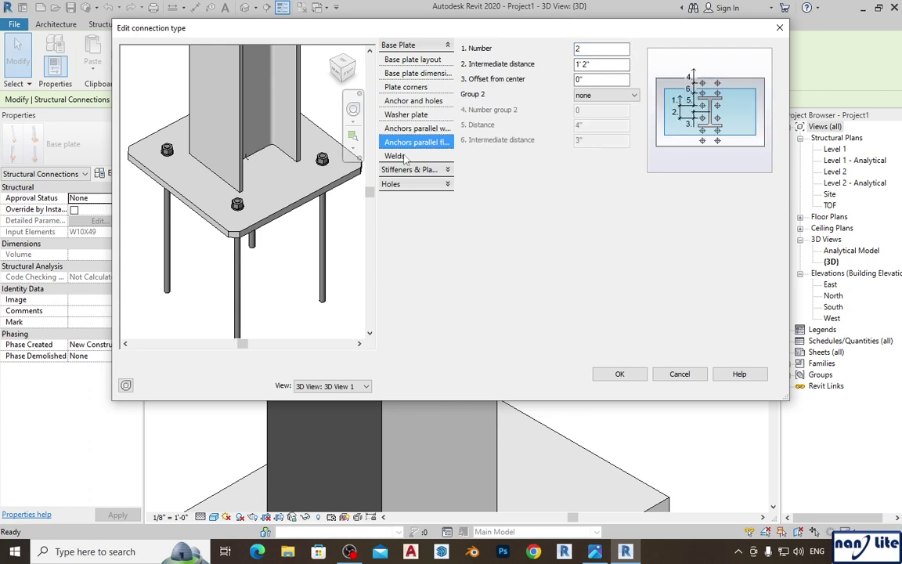
left_click(396, 157)
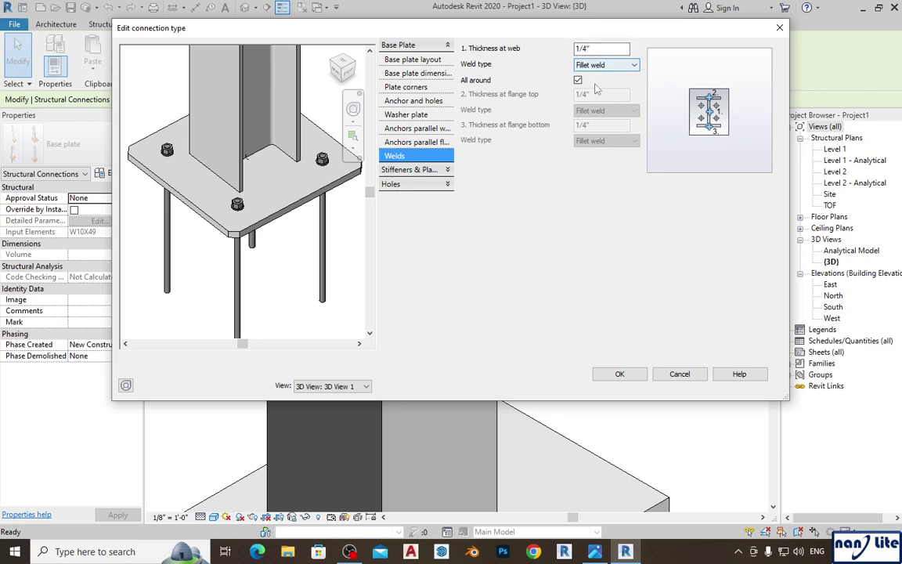
left_click(620, 374)
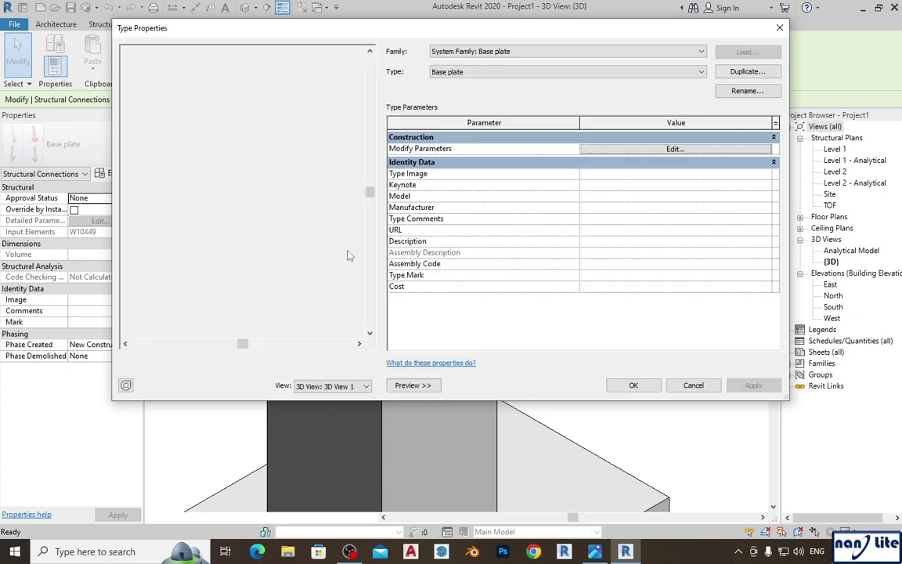
left_click(632, 385)
left_click(571, 305)
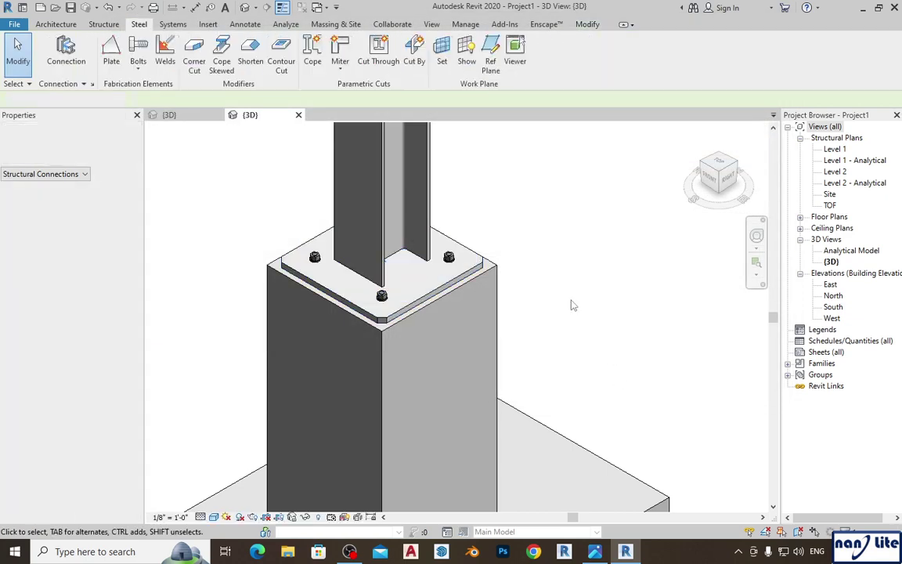
- Inspect the updated base plate on the concrete column and compare it with the base plate and stiffeners in the reference model
scroll(568, 298, "down", 2)
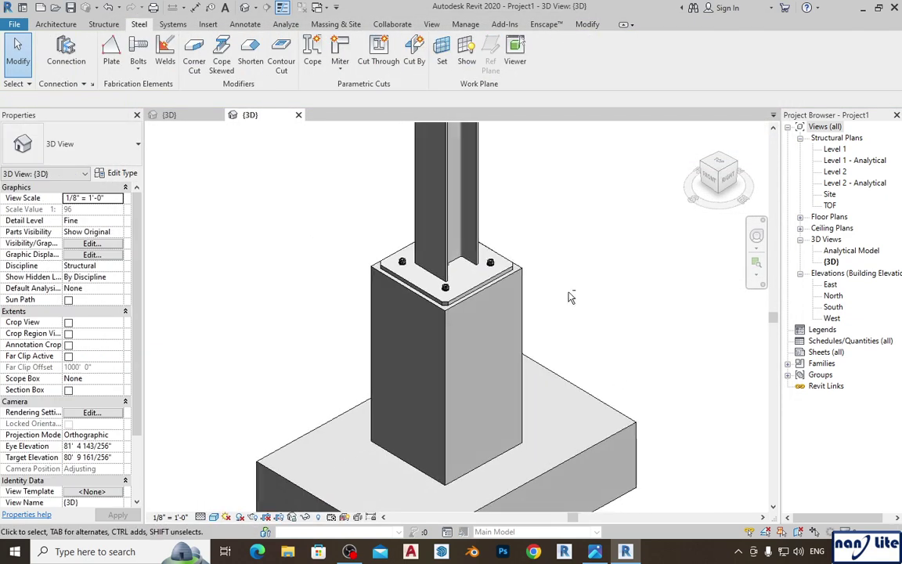
middle_click_drag(569, 292, 423, 266, "shift")
double_click(393, 286)
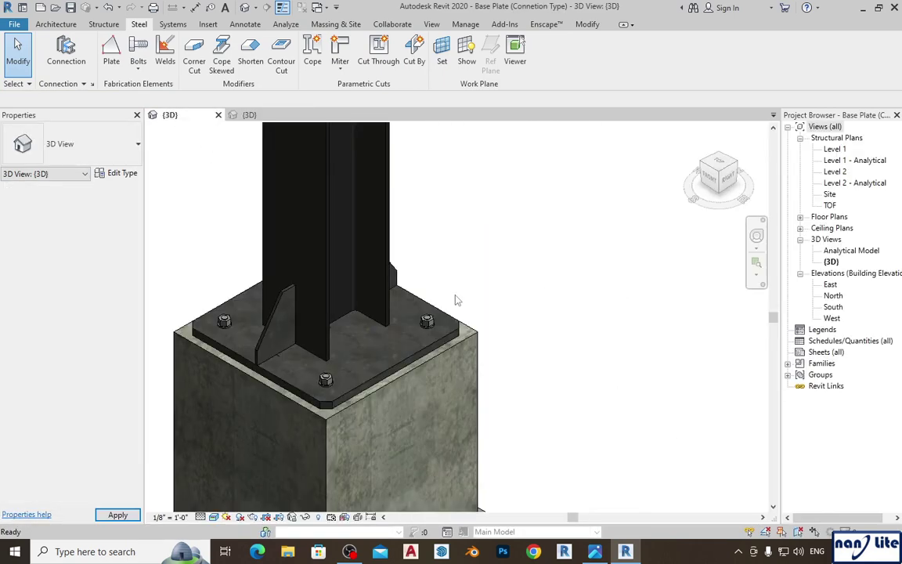
scroll(313, 323, "up", 1)
scroll(634, 332, "down", 3)
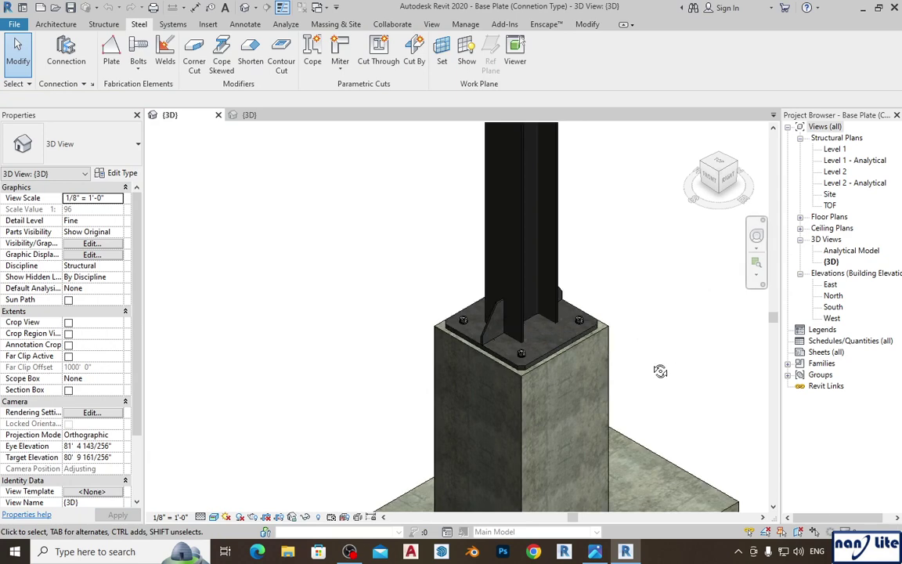
middle_click_drag(632, 334, 516, 313, "shift")
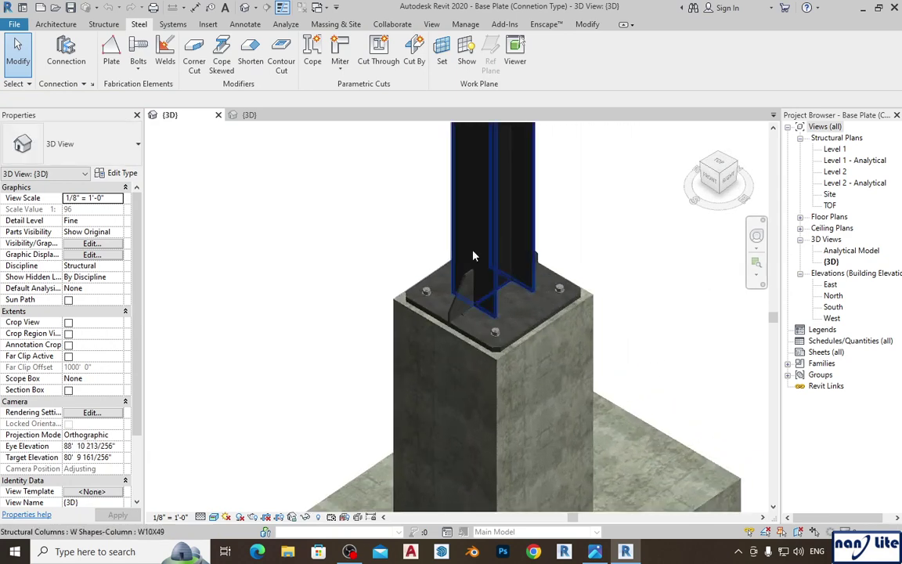
- Switch to the Project1 3D view, try the Realistic visual style and return the view to Shaded
left_click(247, 115)
scroll(546, 260, "up", 2)
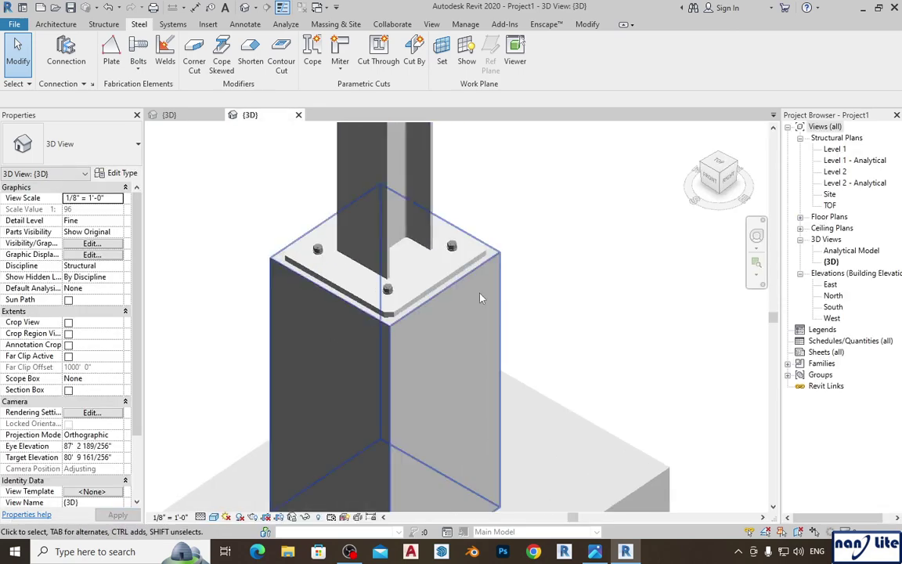
left_click(214, 517)
left_click(228, 492)
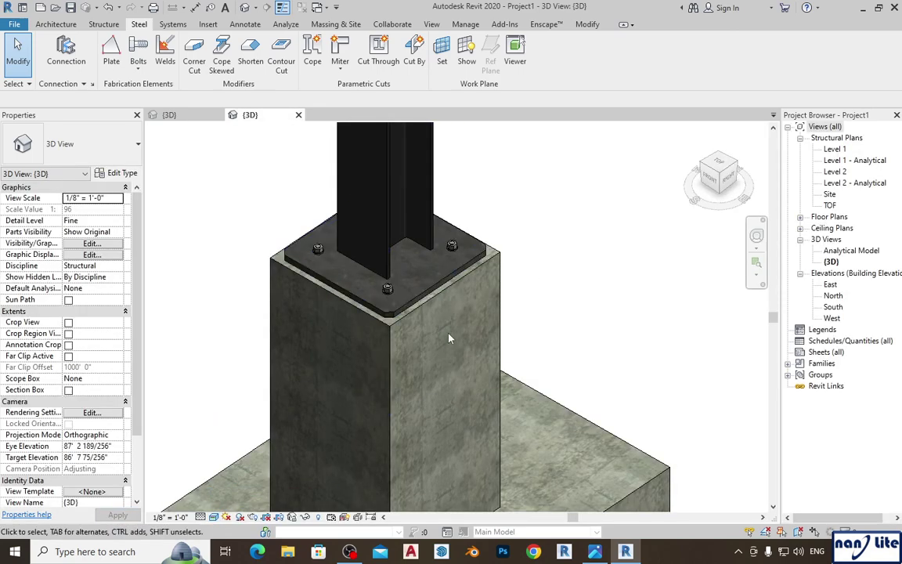
left_click(214, 517)
left_click(235, 467)
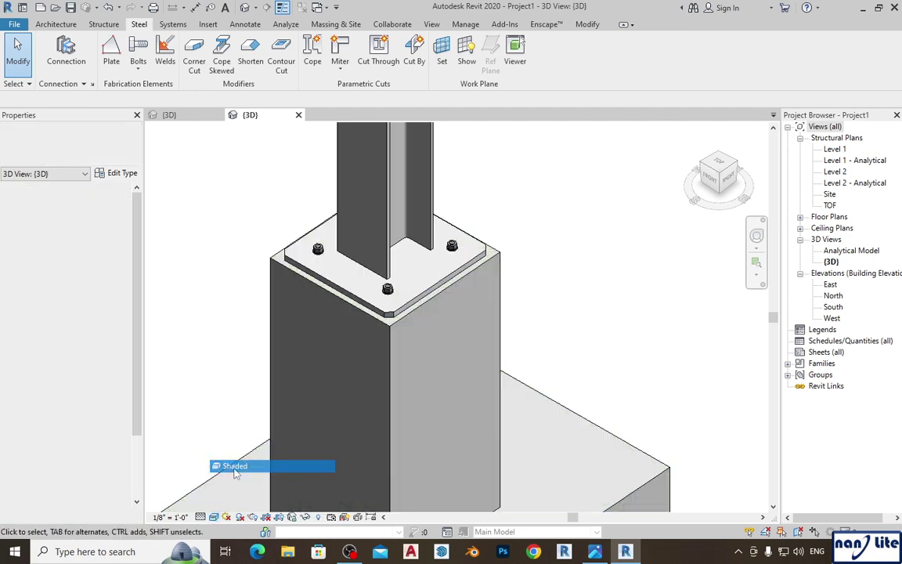
scroll(602, 276, "down", 3)
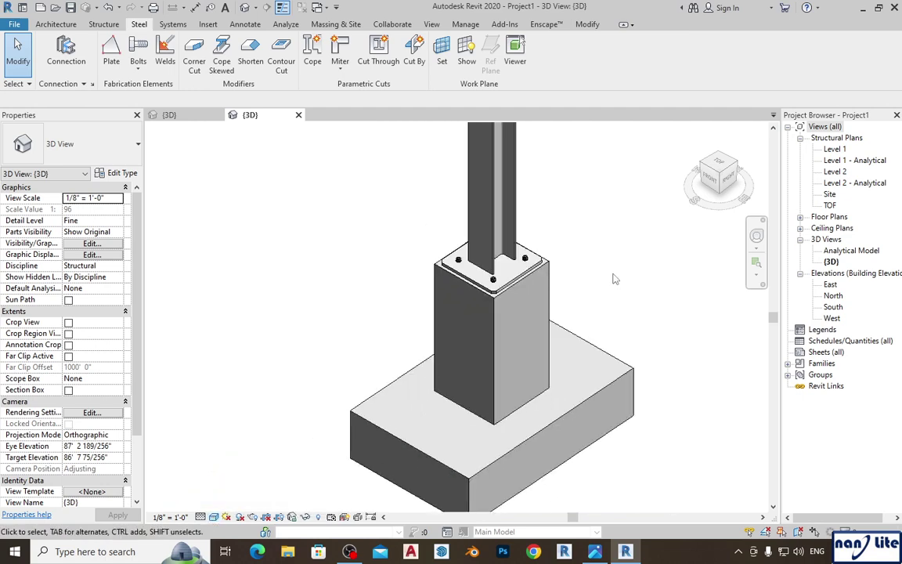
- Select the base plate connection on the concrete column and open its type's modify parameters for editing
scroll(554, 251, "up", 3)
left_click(462, 243)
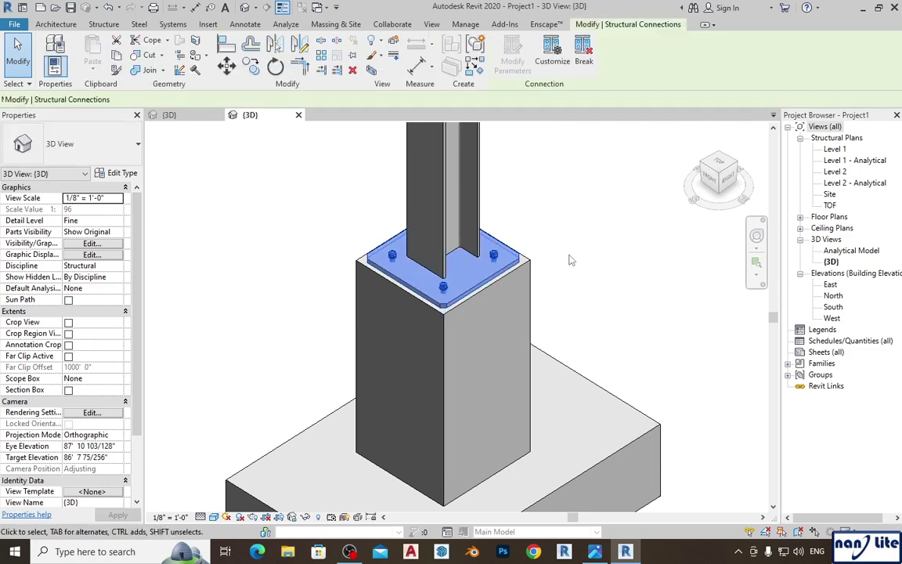
scroll(556, 239, "down", 2)
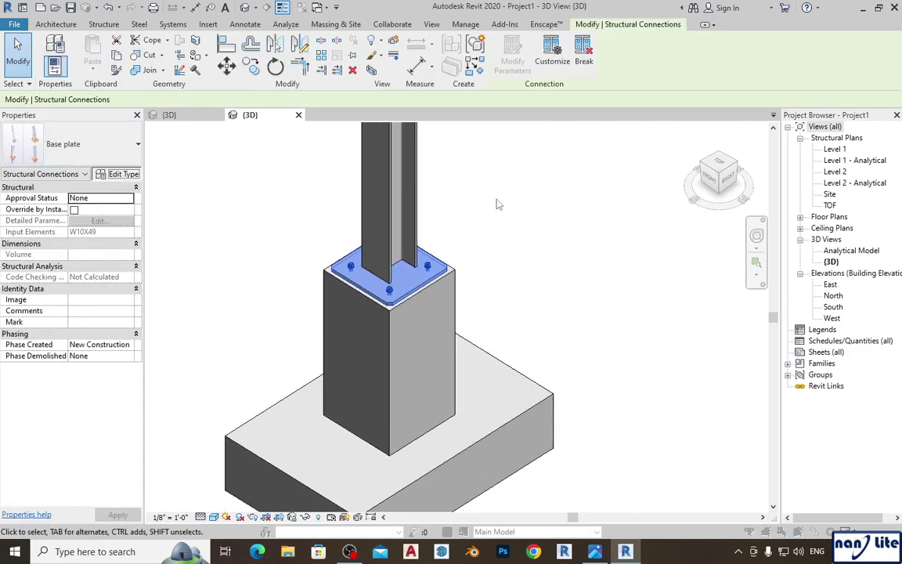
key("t")
key("p")
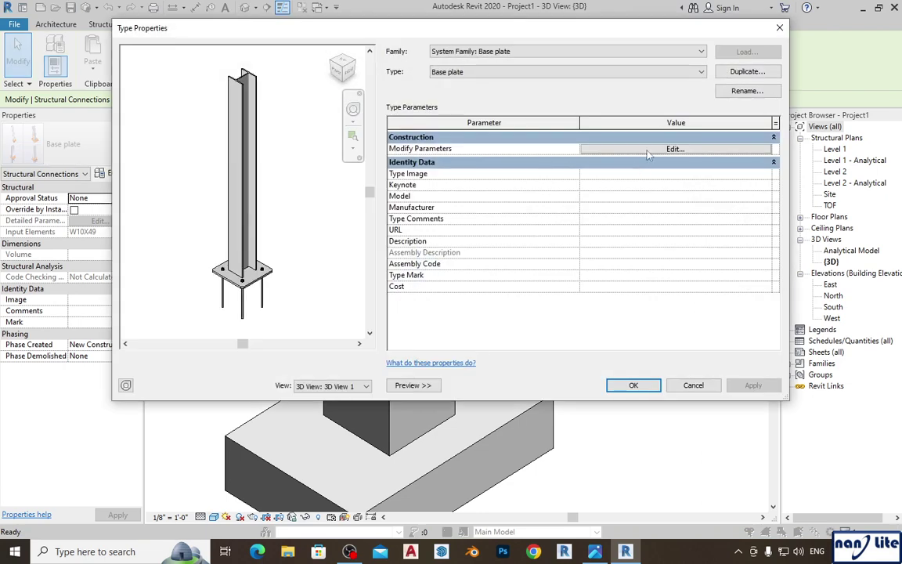
left_click(647, 150)
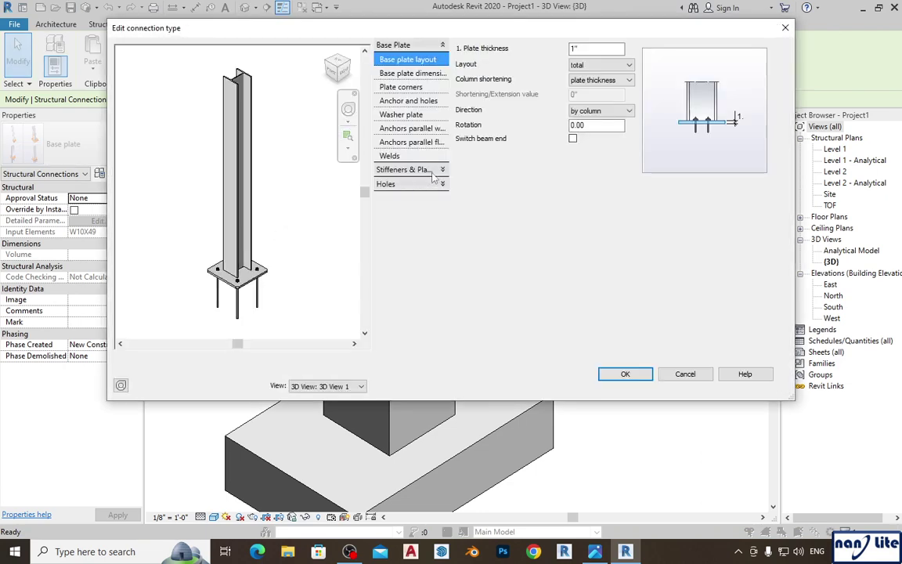
- Review the leveling plate, shim plate, shear anchor, web stiffener and flange stiffener settings of the connection type
left_click(411, 170)
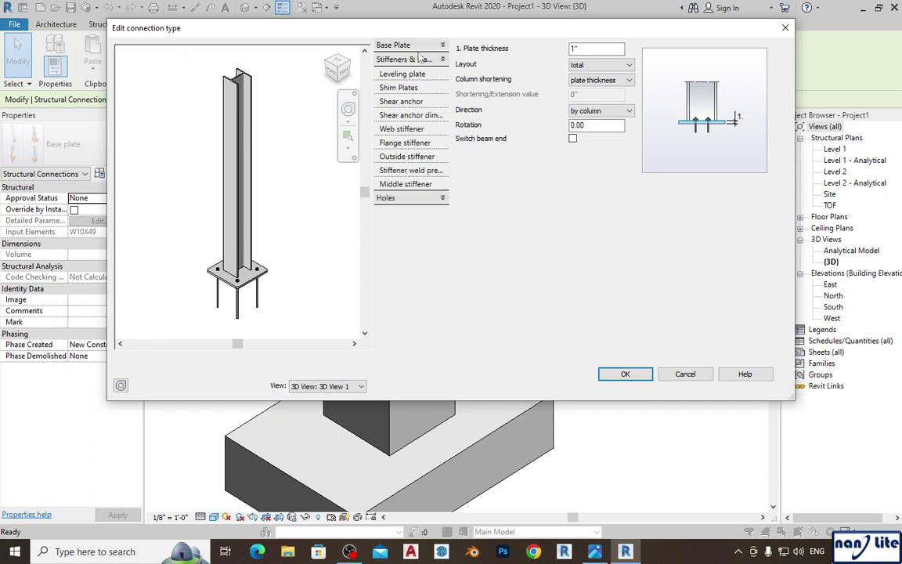
left_click(414, 76)
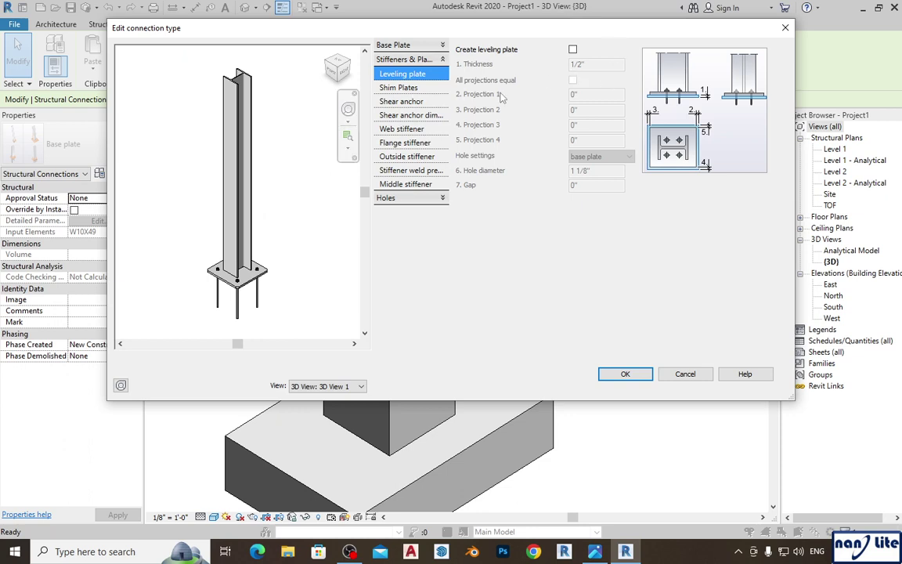
left_click(399, 88)
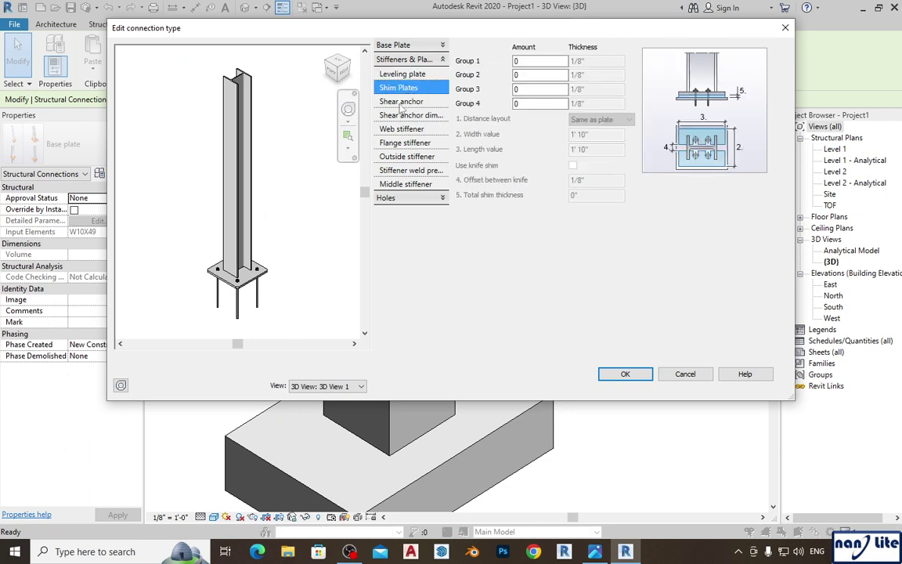
left_click(401, 103)
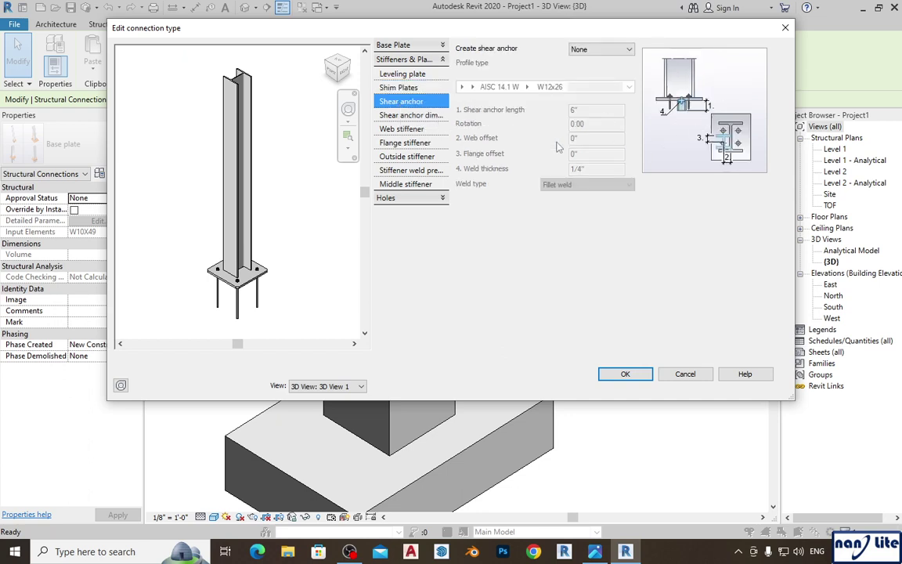
left_click(394, 116)
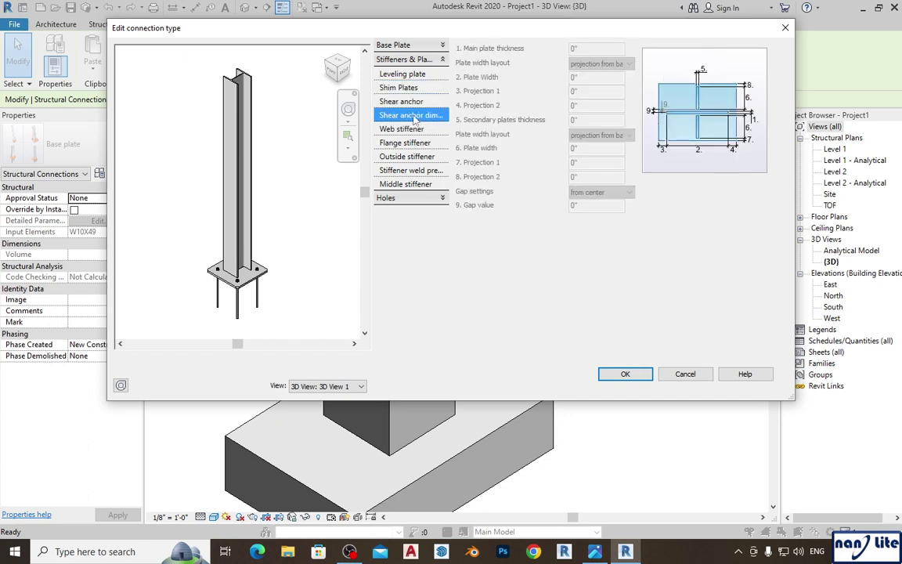
left_click(392, 130)
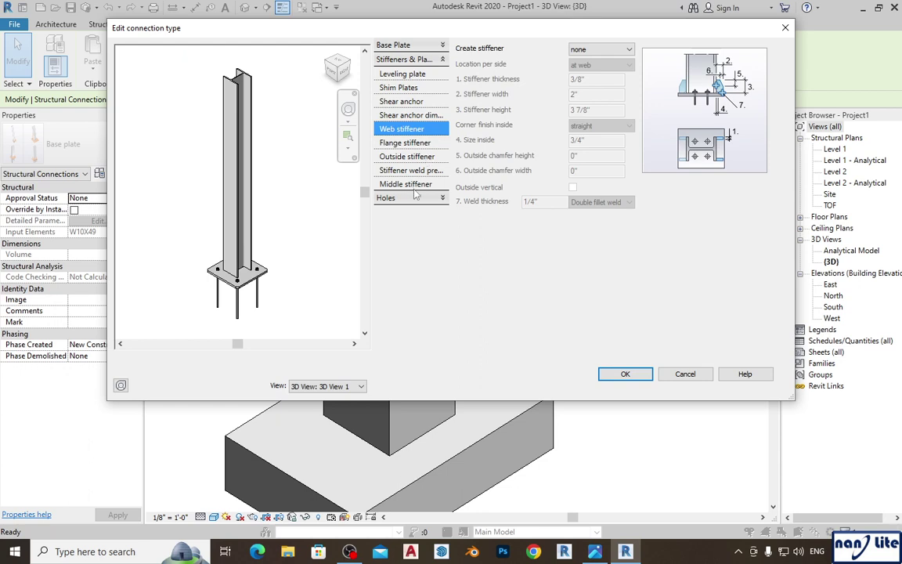
left_click(400, 145)
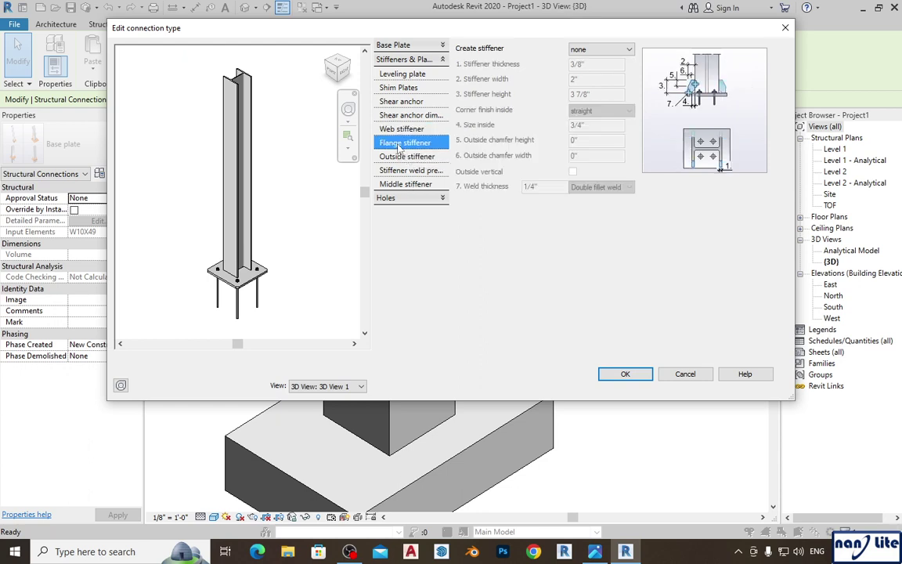
- Create web stiffeners on both sides of the column, located at the web, after trying the one side option
left_click(401, 131)
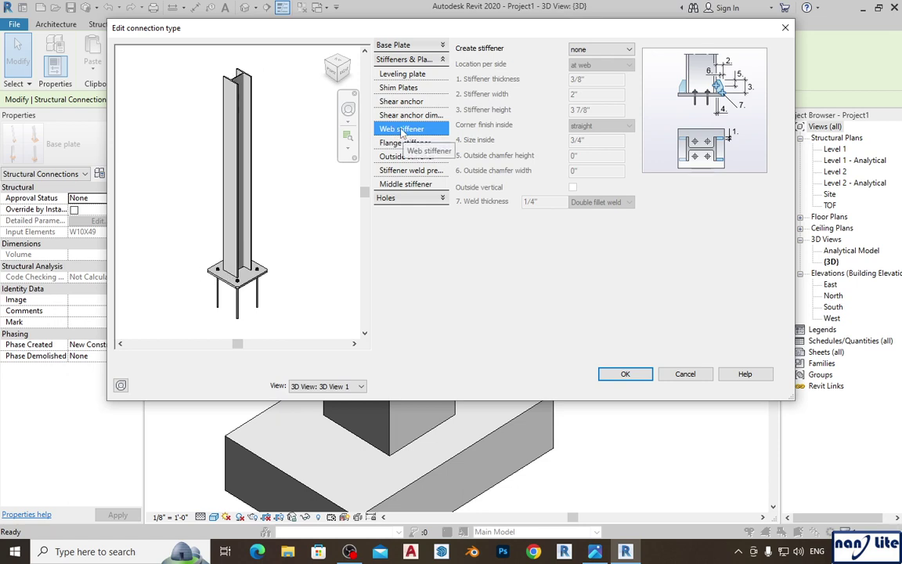
left_click(600, 50)
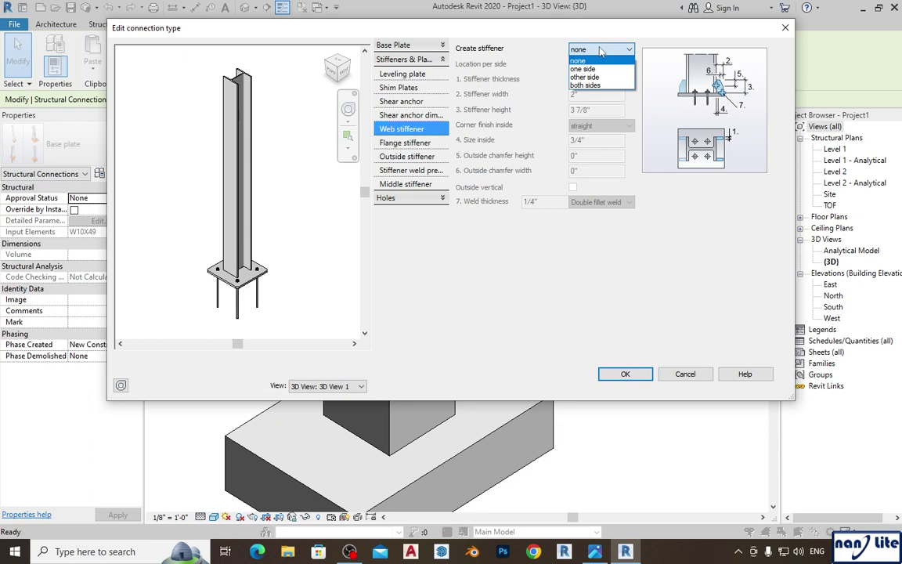
left_click(600, 70)
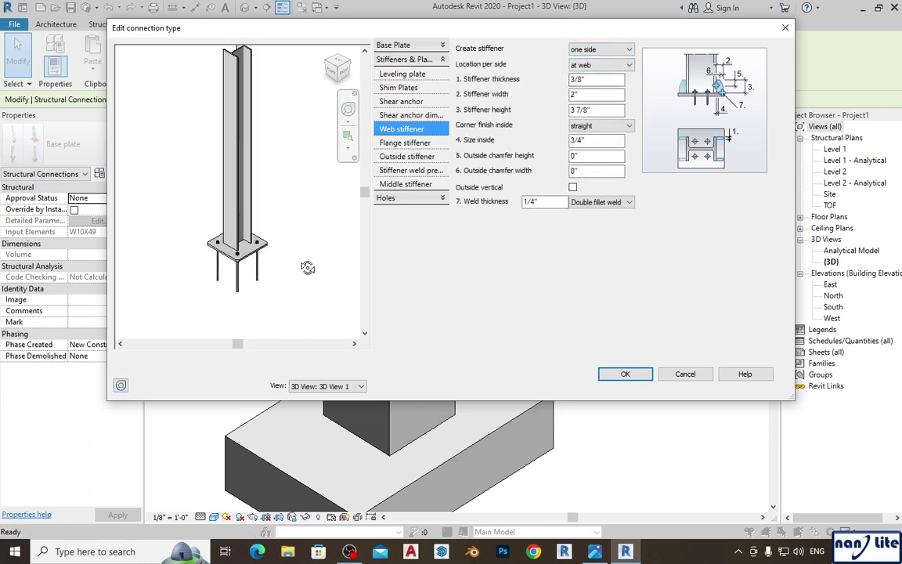
middle_click_drag(306, 265, 329, 188, "shift")
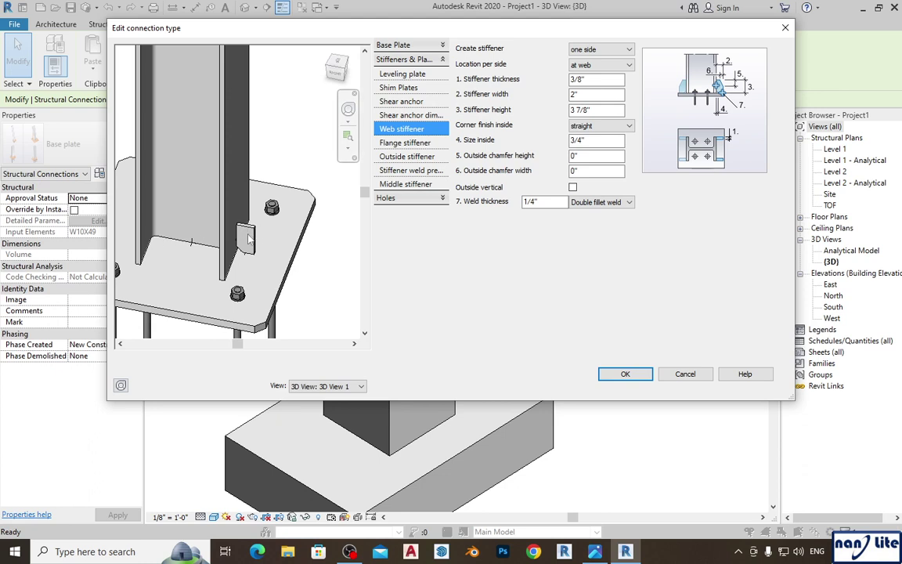
left_click(618, 50)
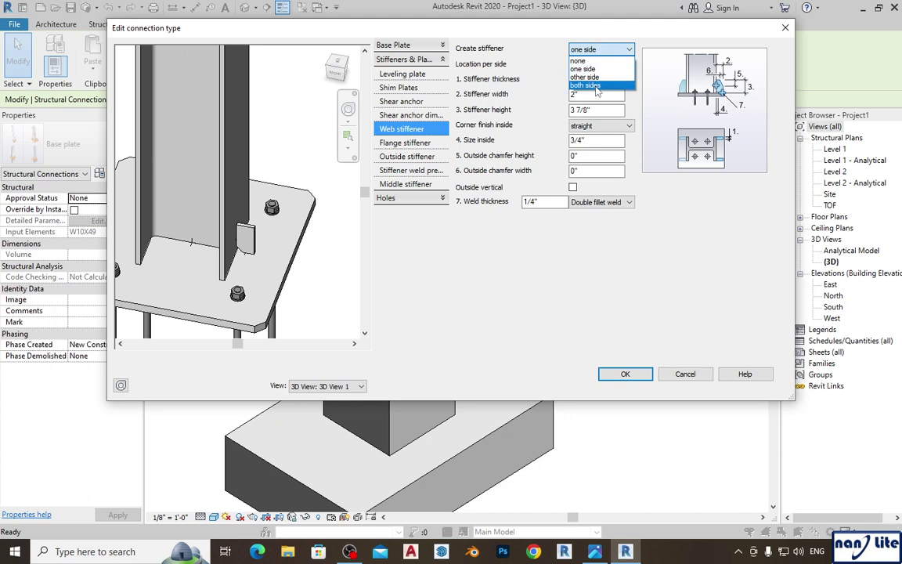
left_click(588, 85)
middle_click_drag(308, 267, 270, 227, "shift")
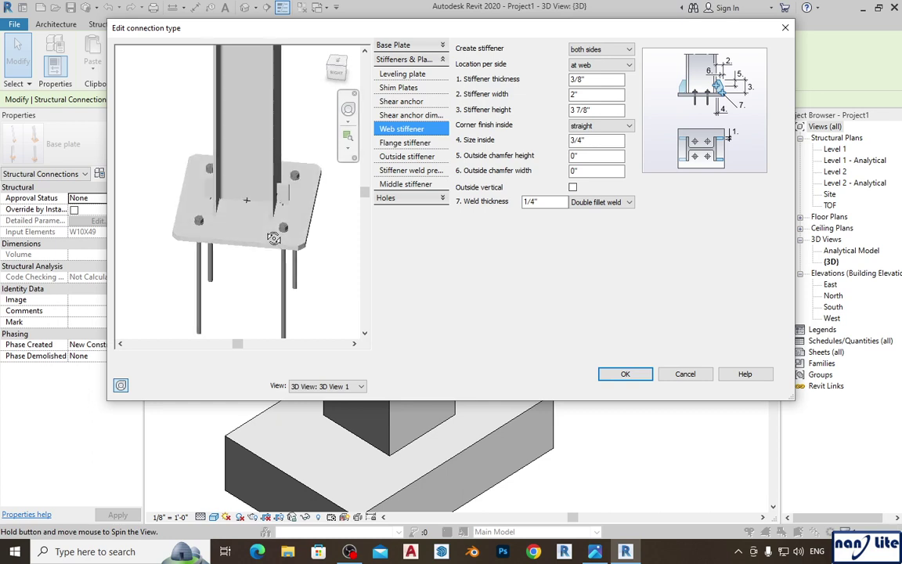
- Try flange stiffeners on both sides of the column and return the flange stiffener option to none
left_click(405, 145)
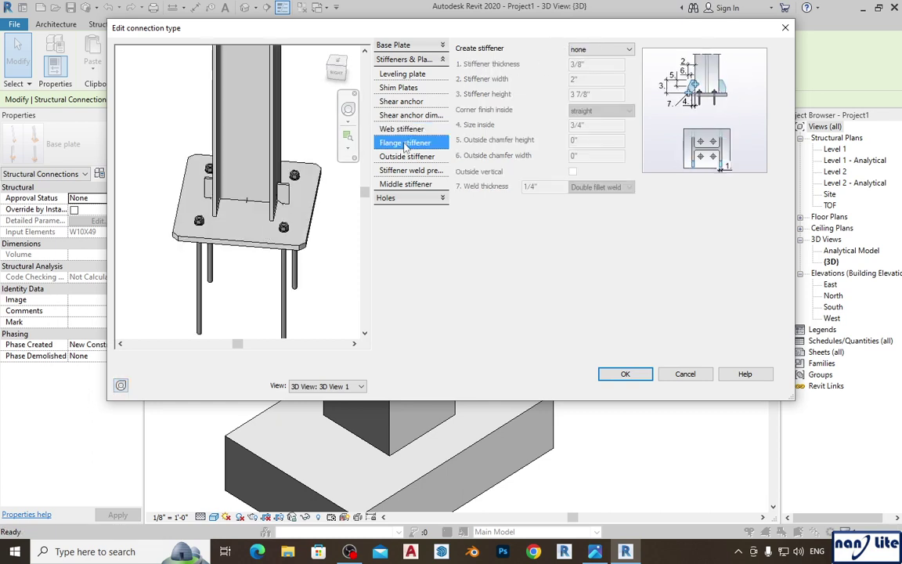
left_click(624, 51)
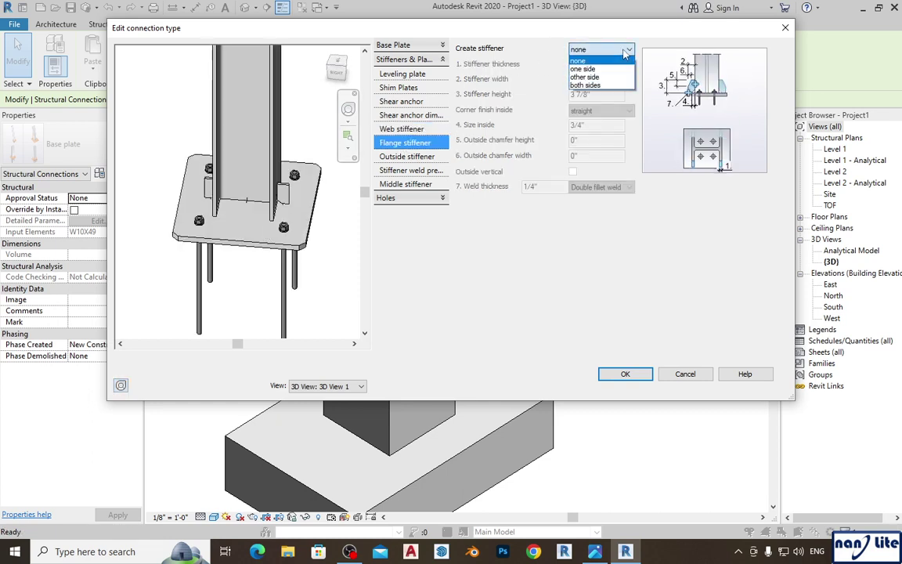
left_click(585, 85)
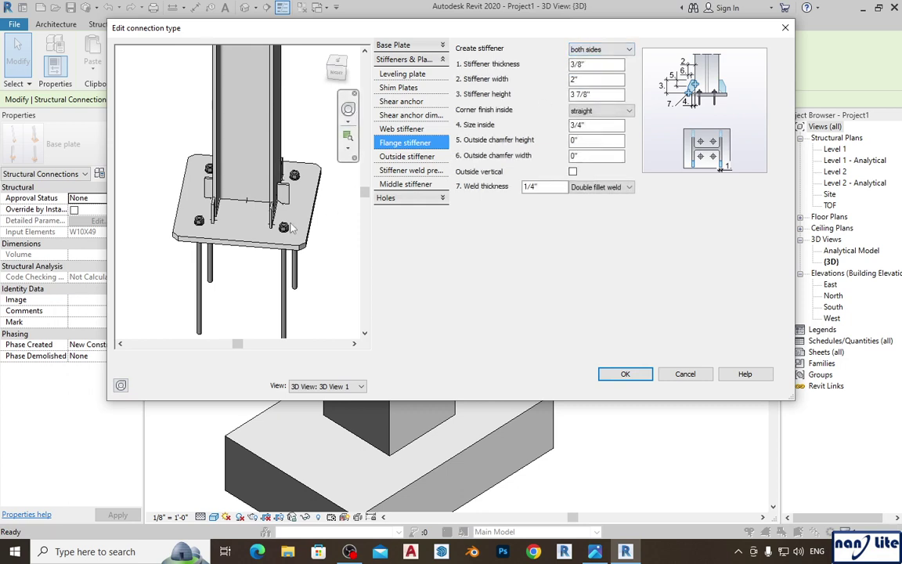
middle_click_drag(227, 249, 306, 256, "shift")
scroll(259, 193, "up", 3)
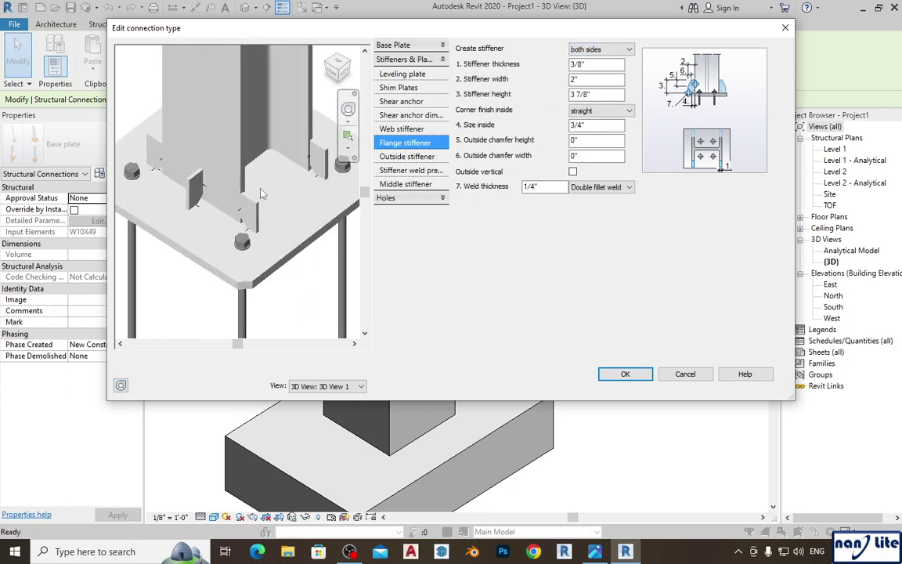
middle_click_drag(260, 193, 233, 187, "shift")
left_click(599, 50)
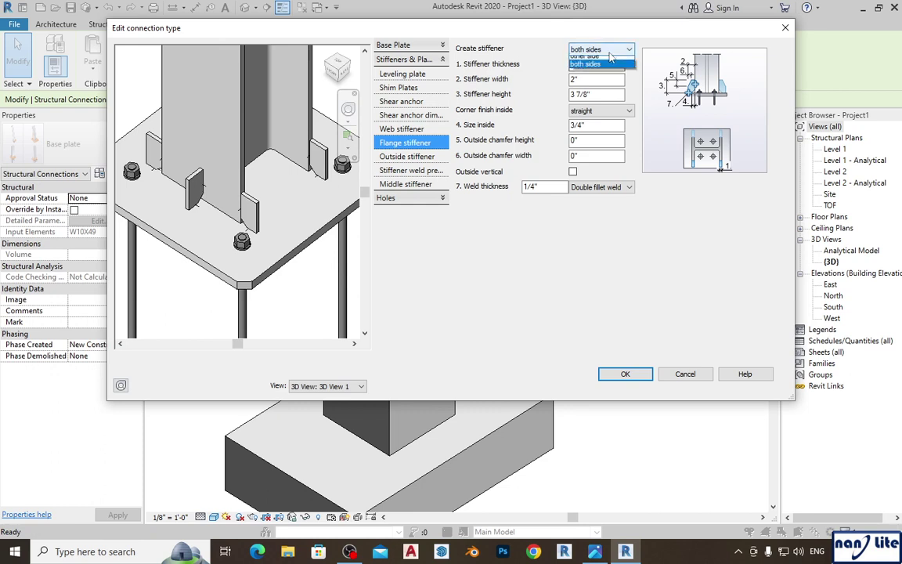
left_click(584, 61)
- Reopen the web stiffener settings and examine the web stiffeners on the base plate from several angles in the preview
left_click(402, 128)
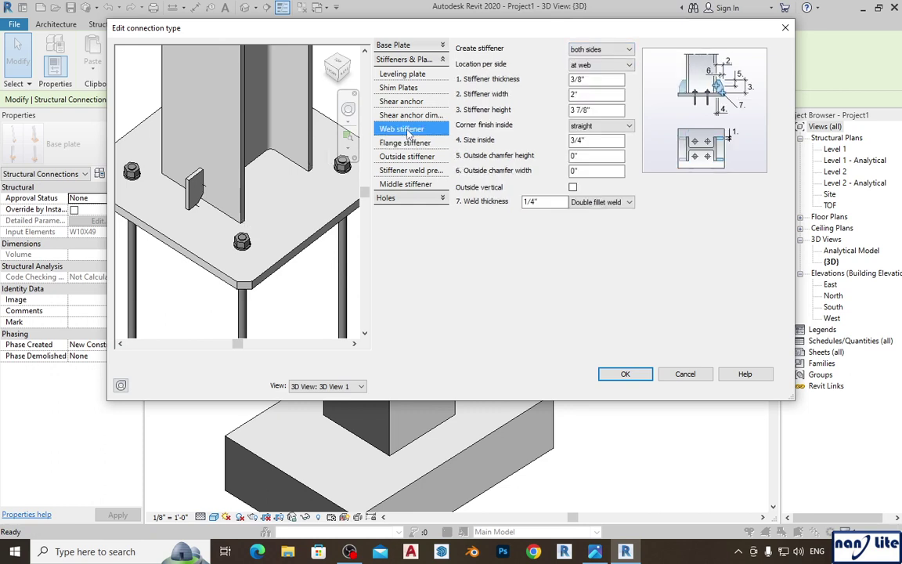
scroll(260, 189, "down", 3)
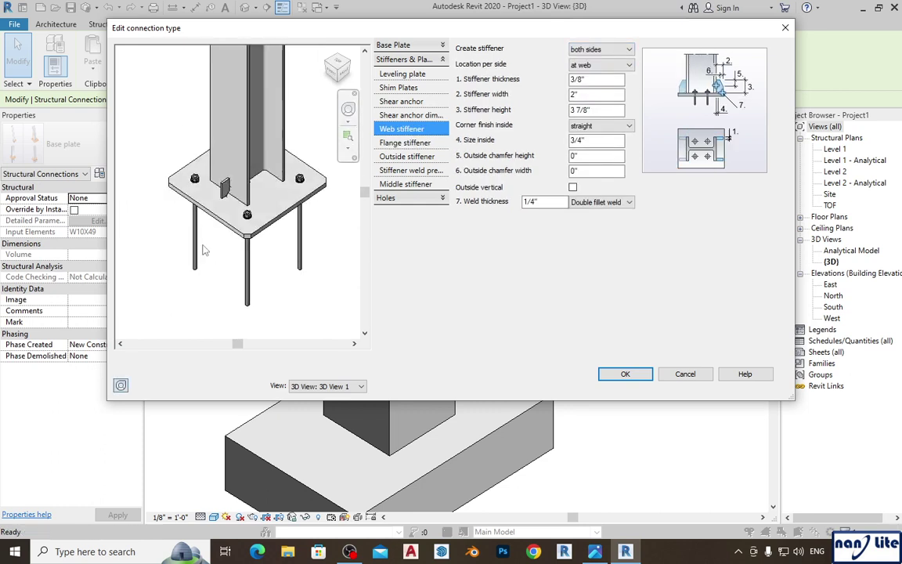
middle_click_drag(317, 249, 241, 249, "shift")
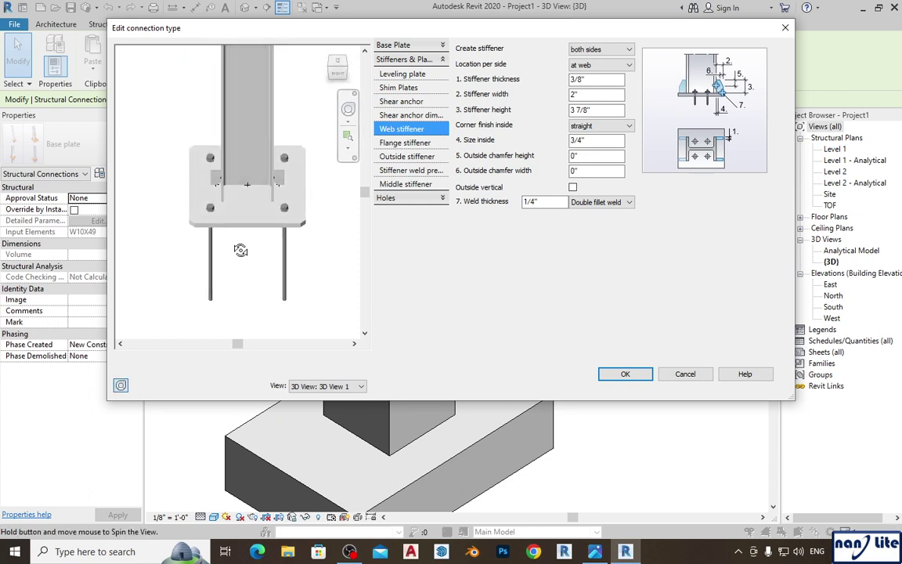
scroll(252, 171, "up", 5)
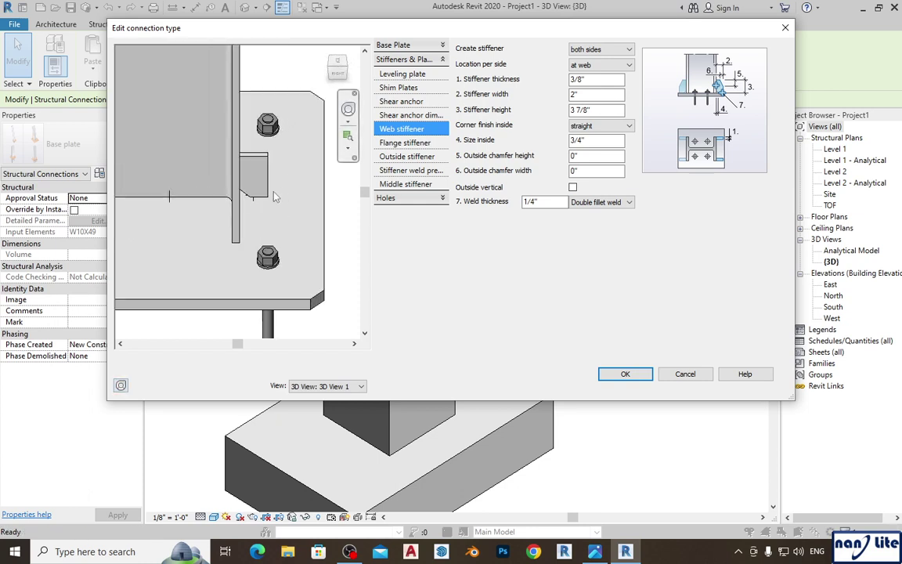
scroll(255, 168, "down", 2)
scroll(274, 227, "down", 3)
middle_click_drag(271, 243, 213, 232, "shift")
scroll(214, 233, "up", 5)
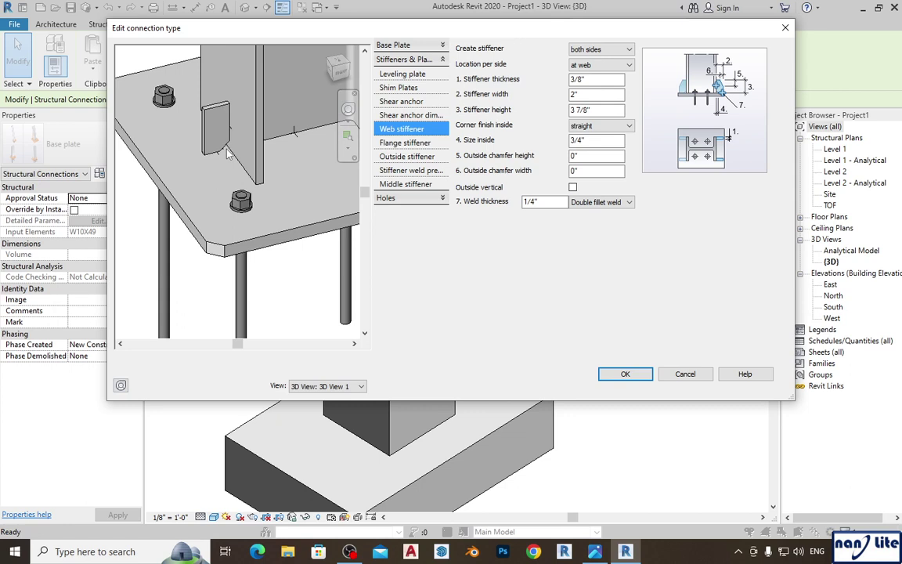
- Set the web stiffener width to 6" after trying 4"
left_click(600, 80)
left_click(601, 93)
type("4")
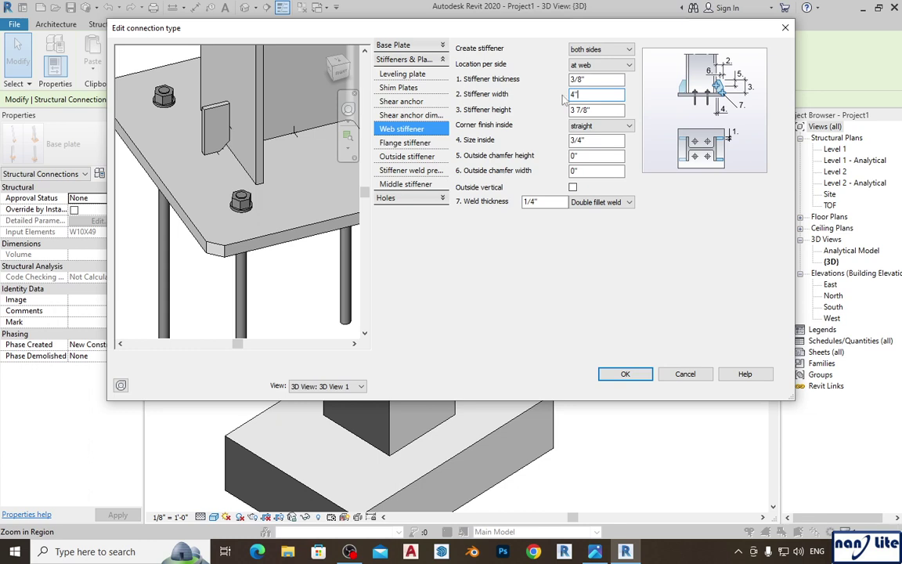
left_click(602, 110)
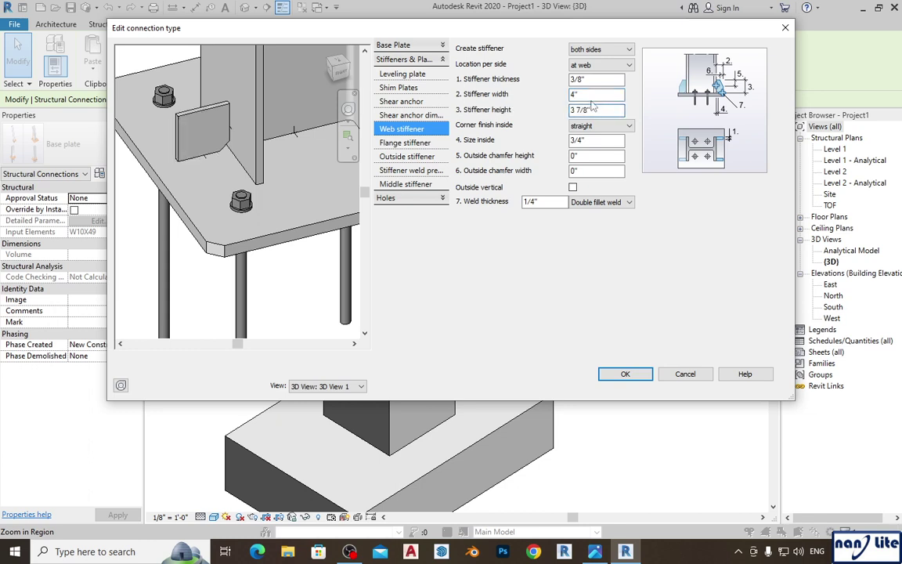
key("shift+Tab")
type("6")
left_click(600, 81)
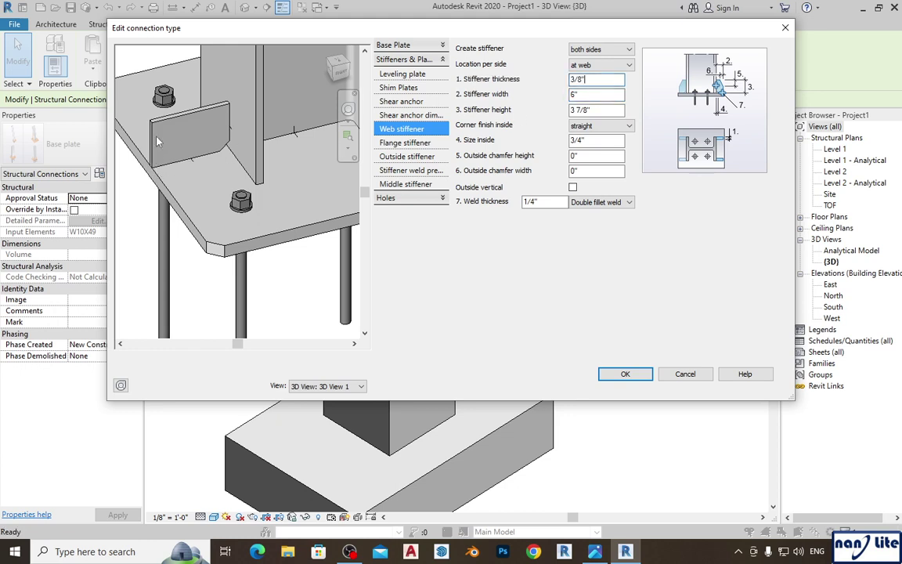
- Set the web stiffener height to 8" after trying 6"
left_click(576, 110)
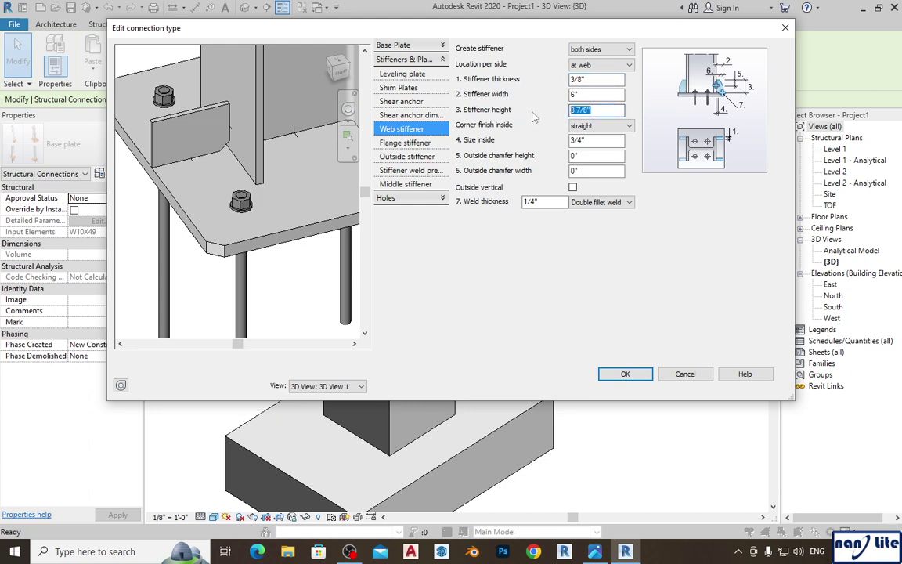
type("6")
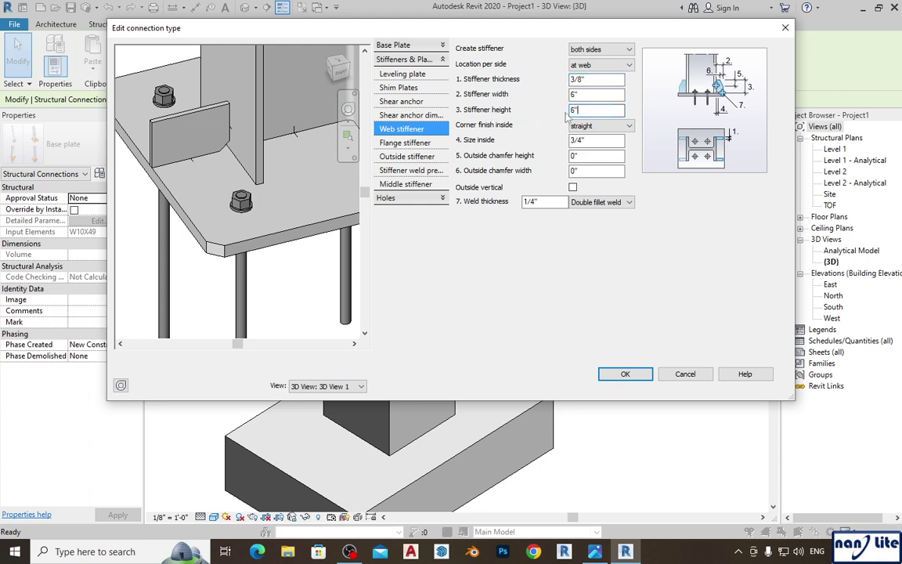
left_click(575, 94)
scroll(222, 145, "down", 2)
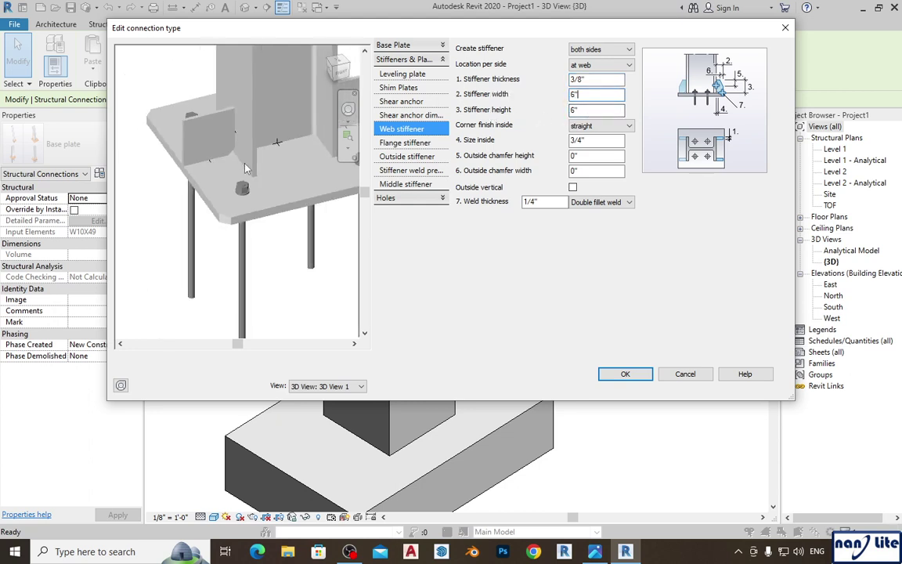
left_click(579, 111)
type("8")
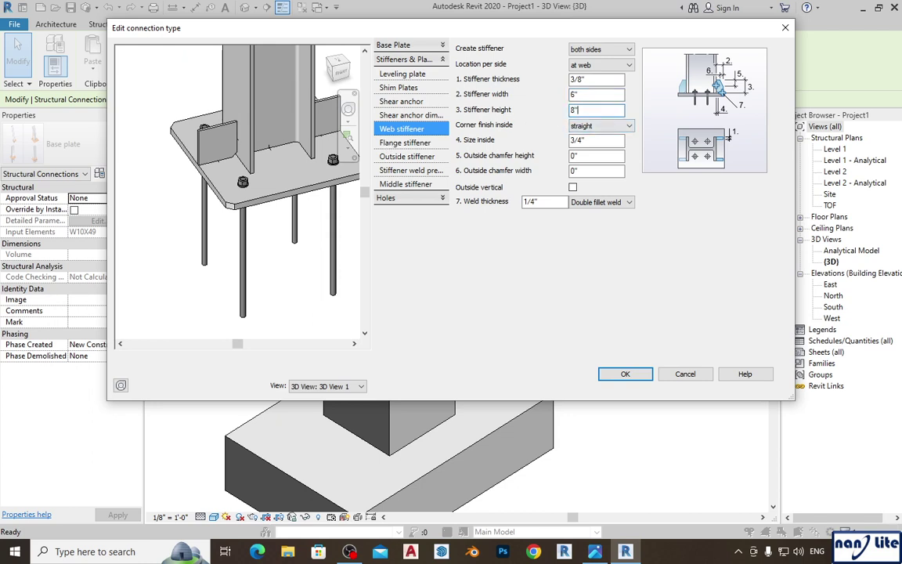
left_click(589, 96)
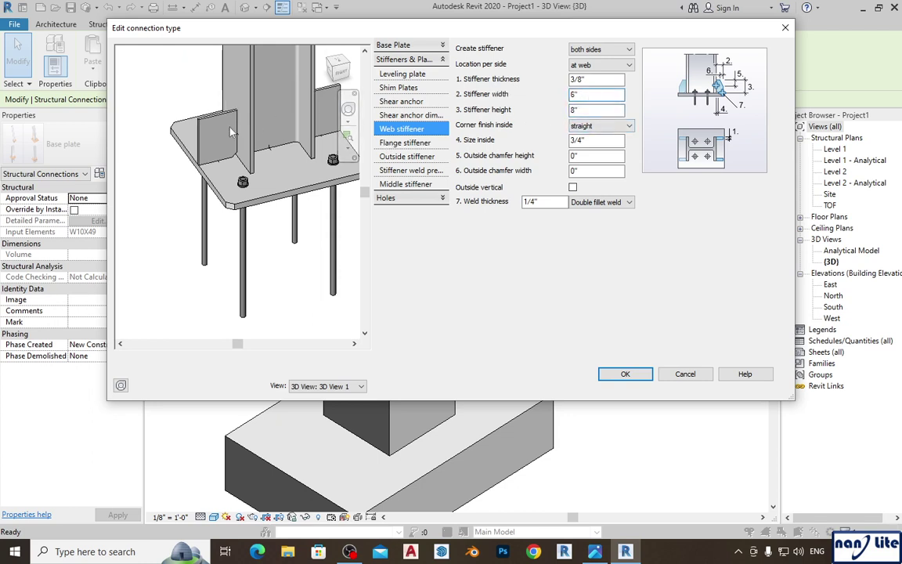
- Keep the web stiffener's inside corner finish straight and set its inside size to 0"
middle_click_drag(274, 236, 275, 197, "shift")
scroll(274, 197, "up", 5)
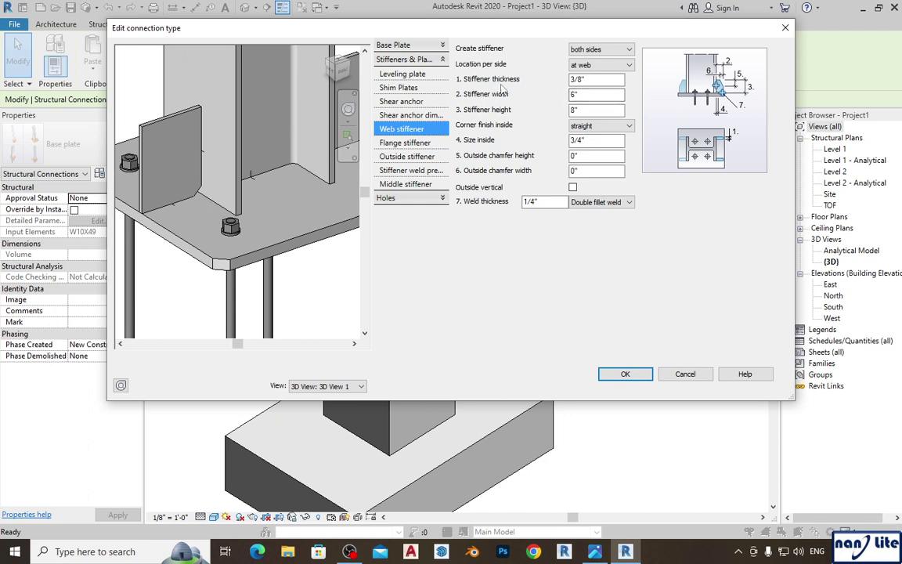
left_click(596, 127)
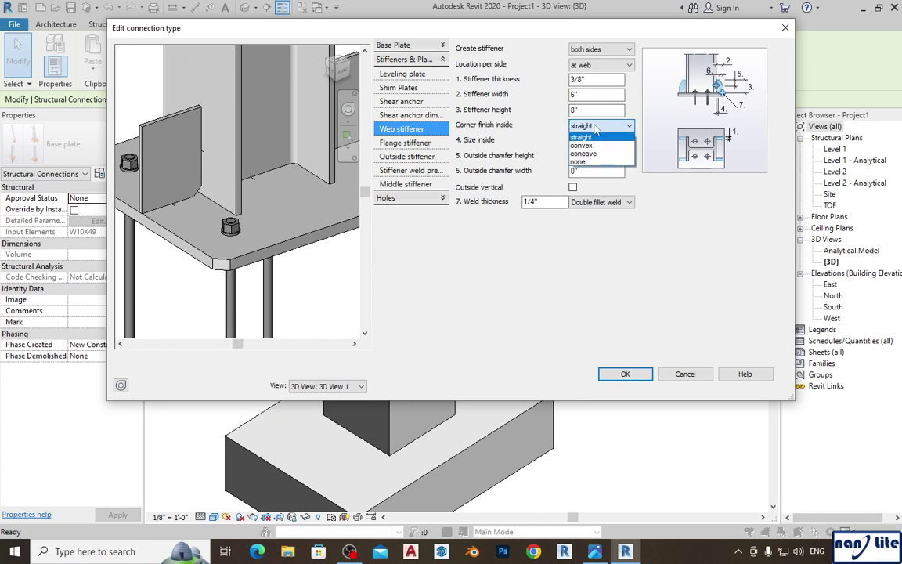
left_click(595, 130)
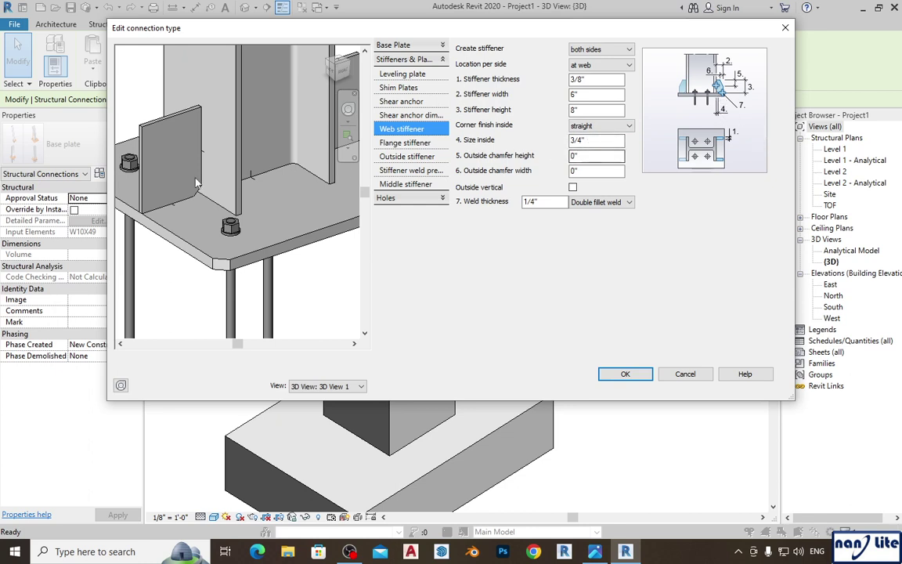
key("Tab")
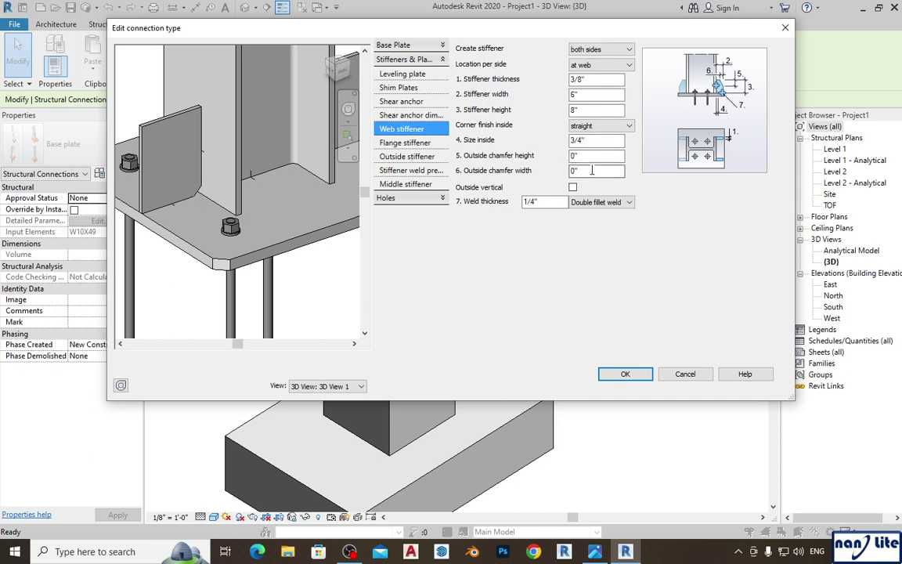
type("0")
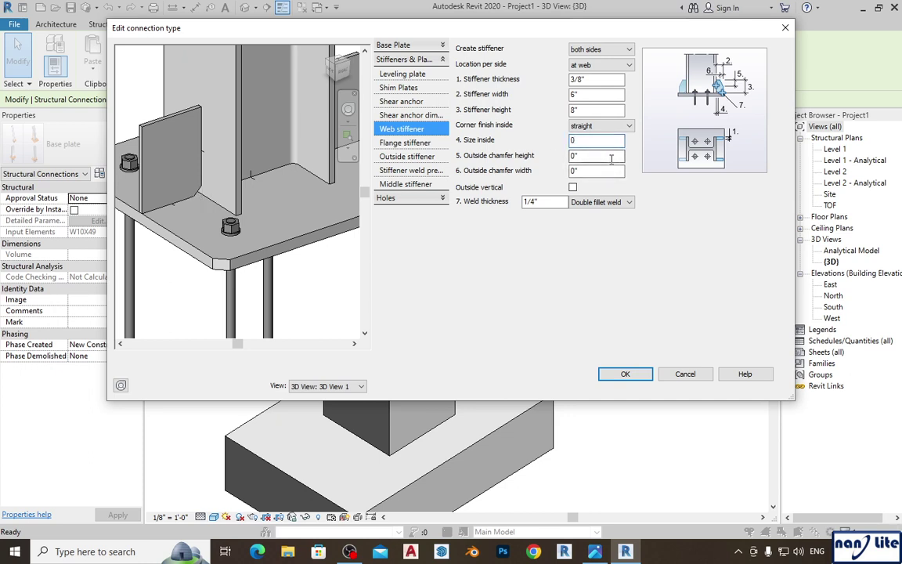
key("Tab")
middle_click_drag(220, 179, 257, 188, "shift")
scroll(216, 125, "up", 5)
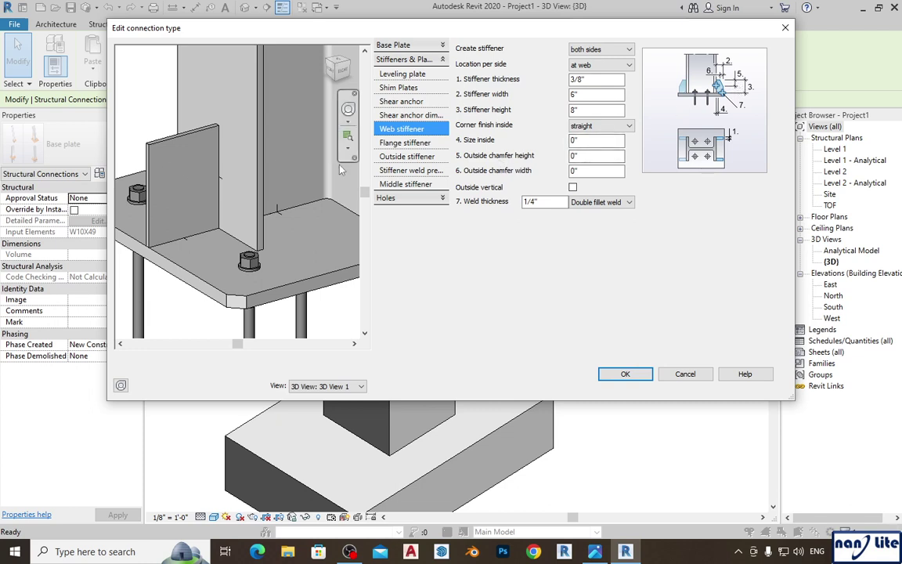
- Try an outside chamfer 2" high and 2" wide on the web stiffener
left_click_drag(594, 157, 559, 165)
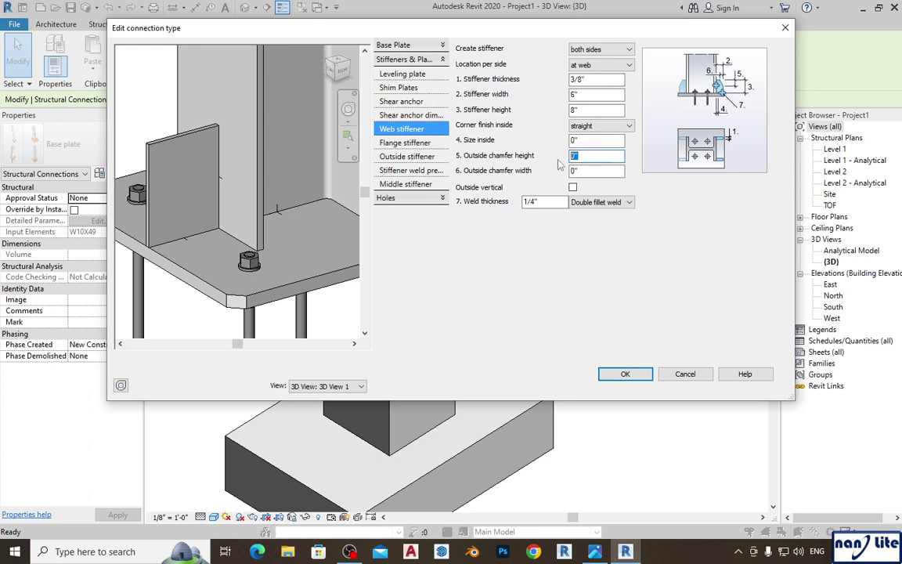
type("2")
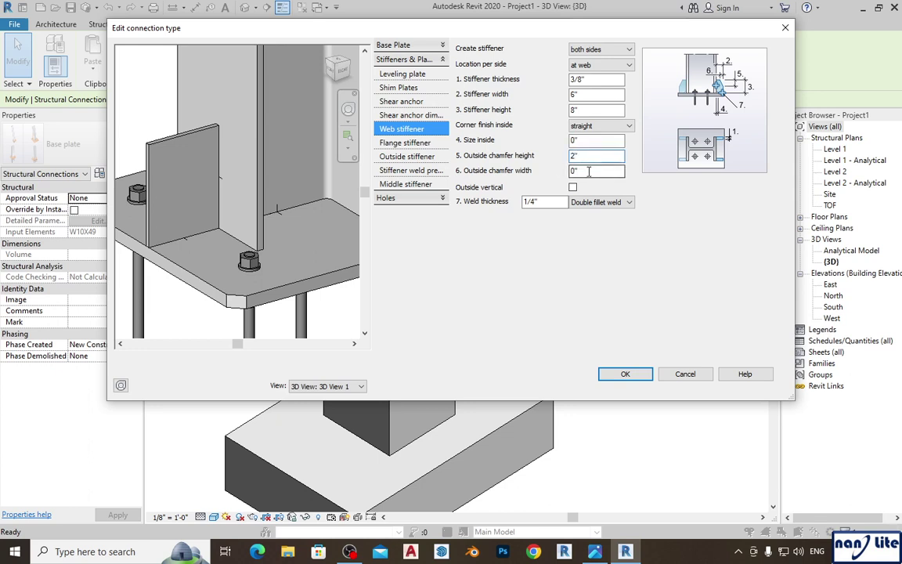
left_click(589, 171)
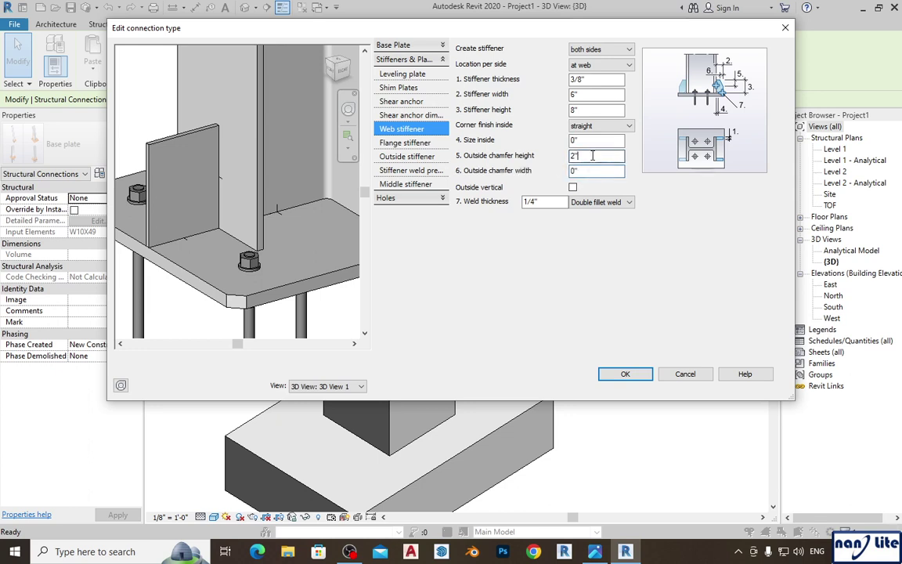
left_click(591, 171)
left_click(590, 156)
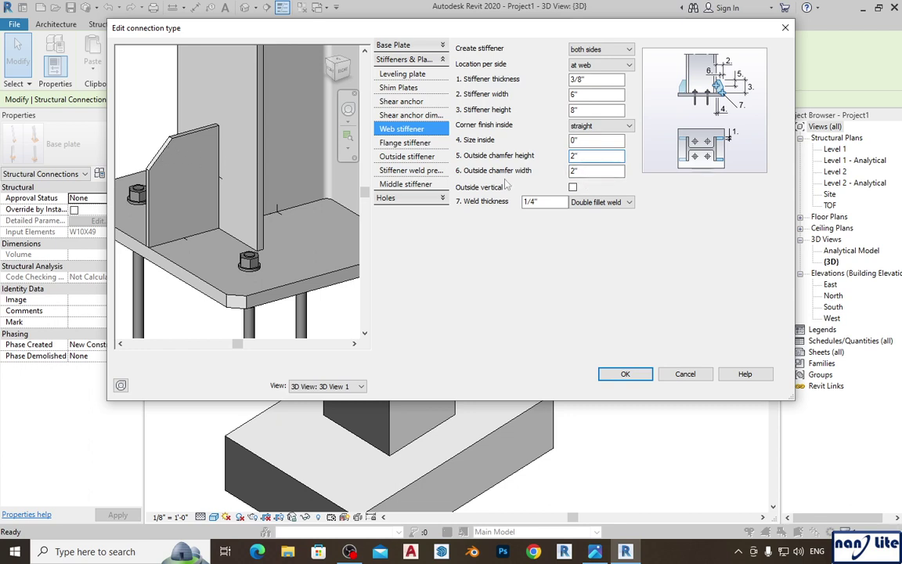
- Set the web stiffener's outside chamfer height to 6" and width to 4", after trying a 4" height
left_click_drag(583, 156, 548, 156)
type("4")
left_click(591, 171)
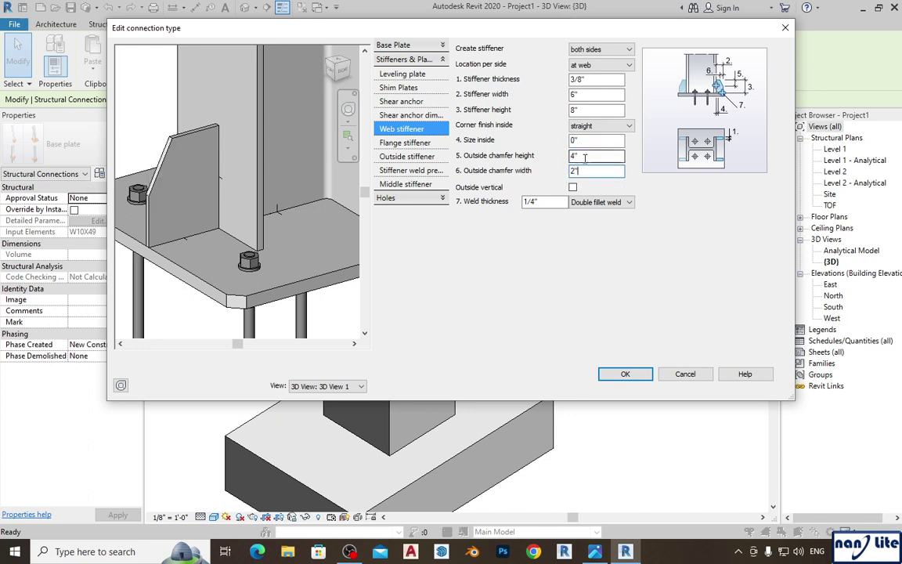
left_click_drag(580, 157, 566, 159)
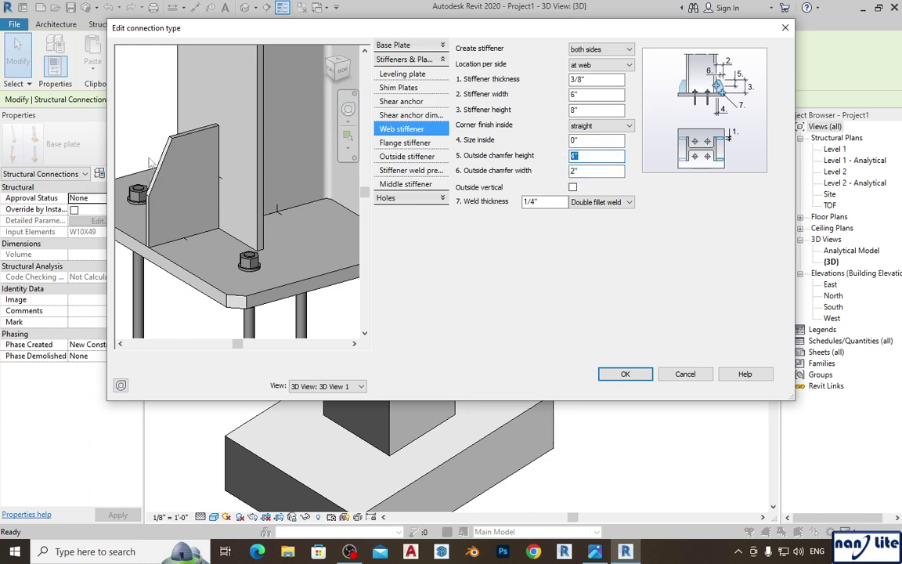
left_click(598, 171)
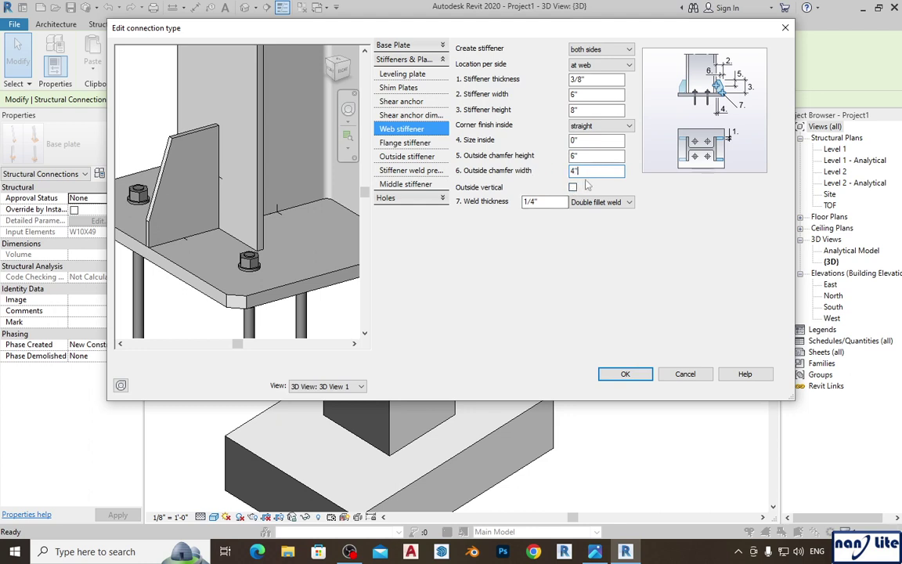
key("shift+Tab")
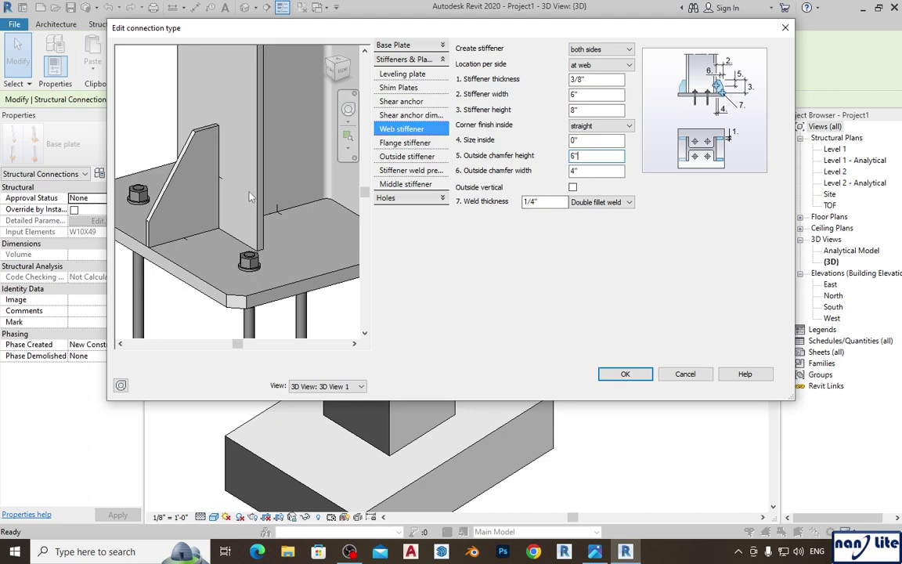
- Check the chamfered stiffeners in the preview, then accept the connection parameters and the base plate type properties
scroll(251, 195, "down", 5)
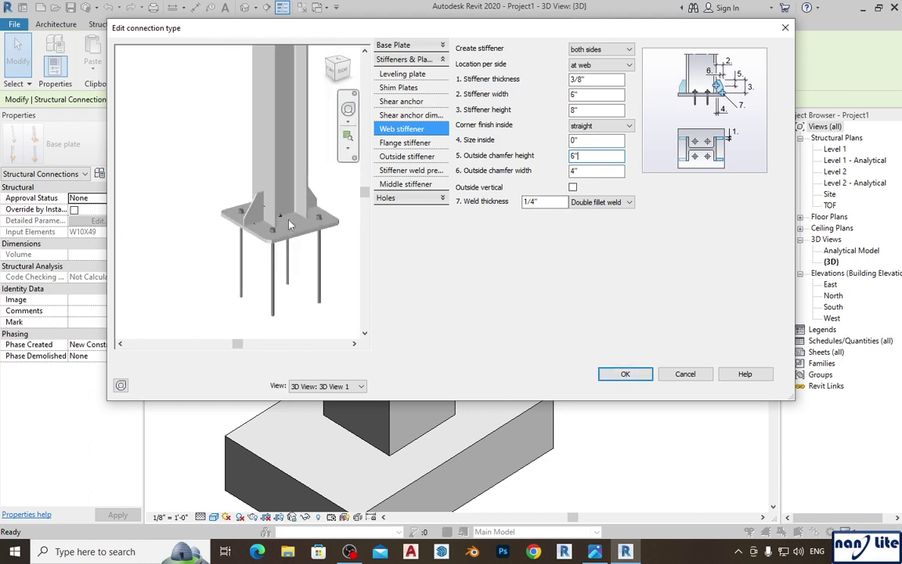
scroll(289, 225, "down", 2)
middle_click_drag(302, 237, 259, 244, "shift")
scroll(227, 270, "up", 3)
scroll(261, 267, "down", 3)
scroll(310, 262, "up", 2)
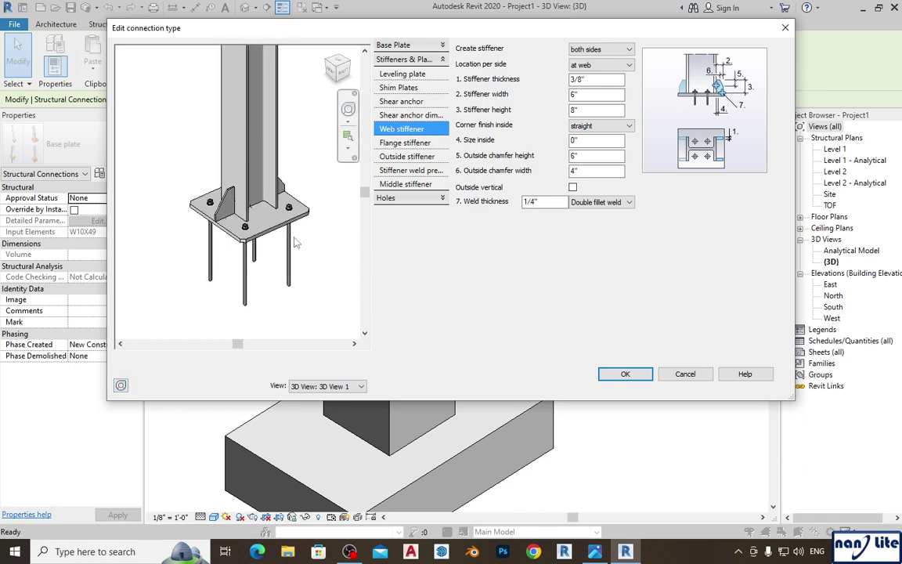
scroll(297, 243, "up", 1)
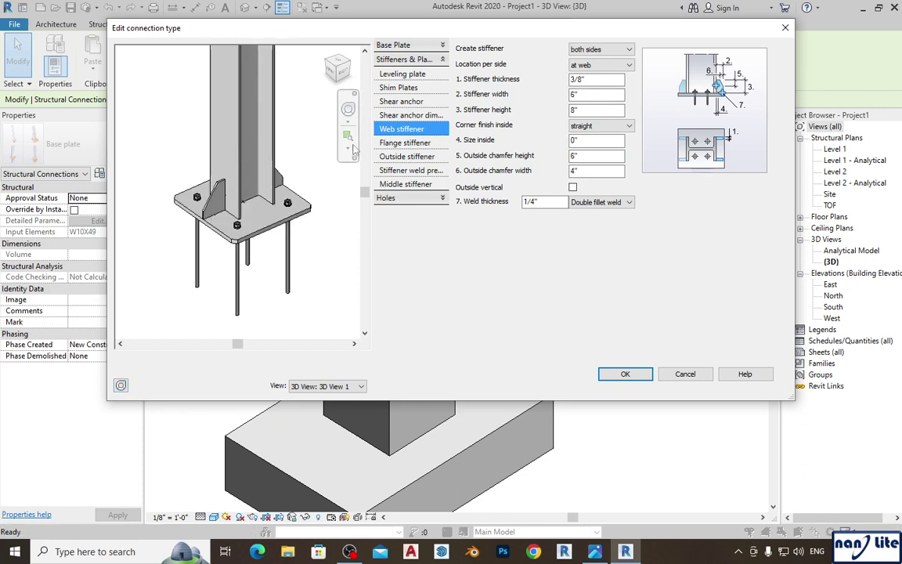
left_click(626, 375)
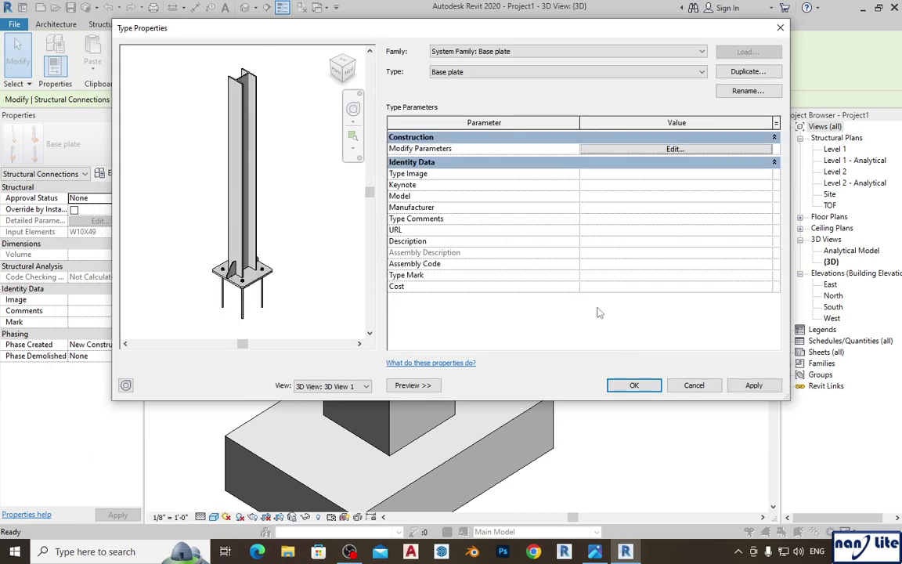
left_click(627, 385)
left_click(548, 314)
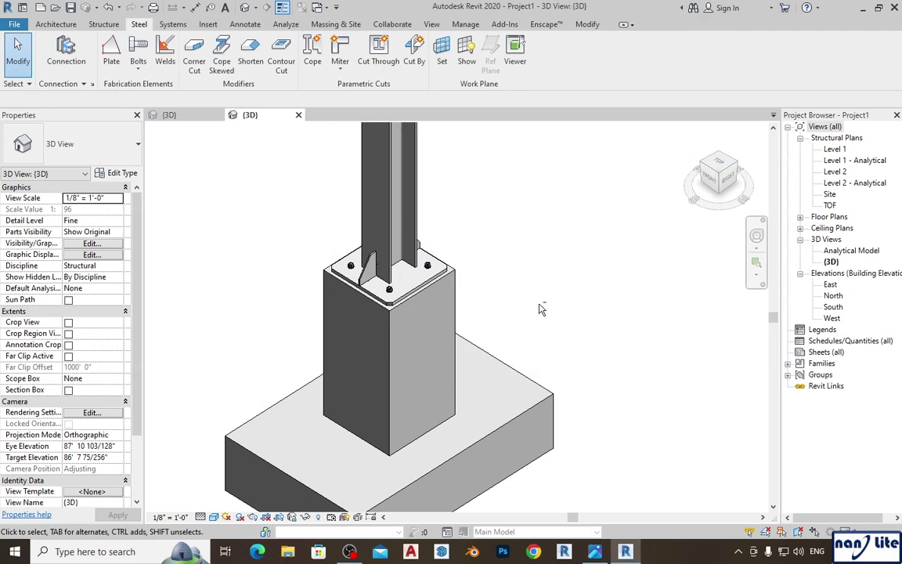
- Change the 3D view's visual style to Realistic and view the column base from another angle
middle_click_drag(540, 310, 533, 272, "shift")
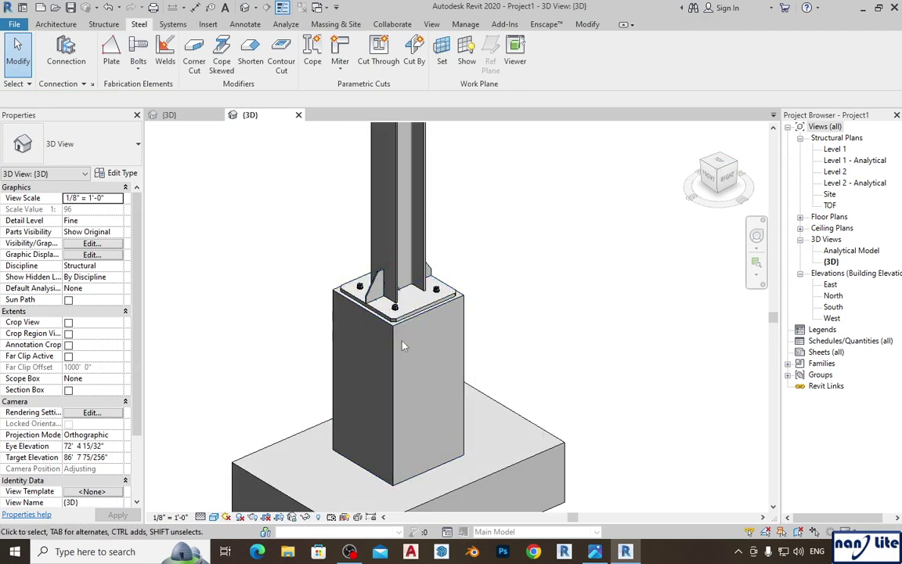
left_click(213, 517)
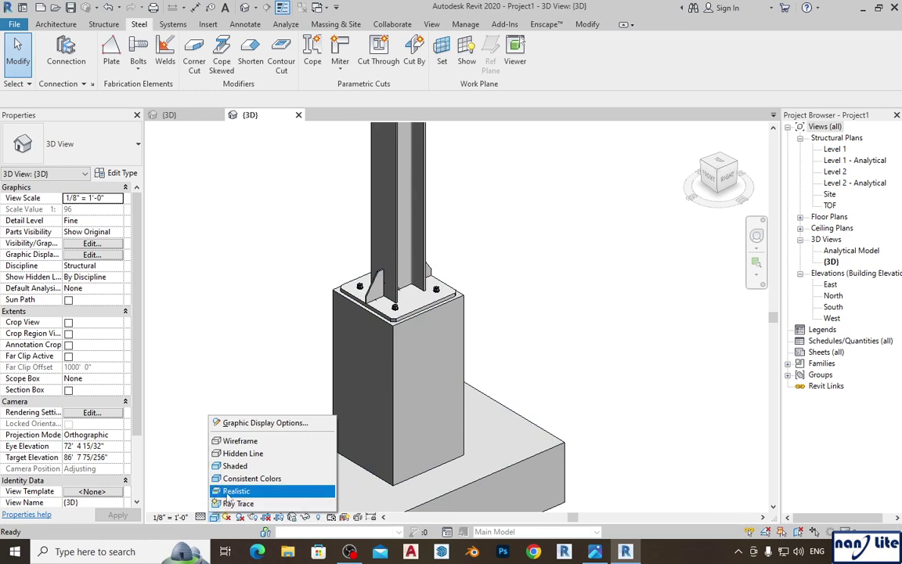
left_click(235, 448)
scroll(502, 335, "up", 1)
middle_click_drag(501, 335, 559, 340, "shift")
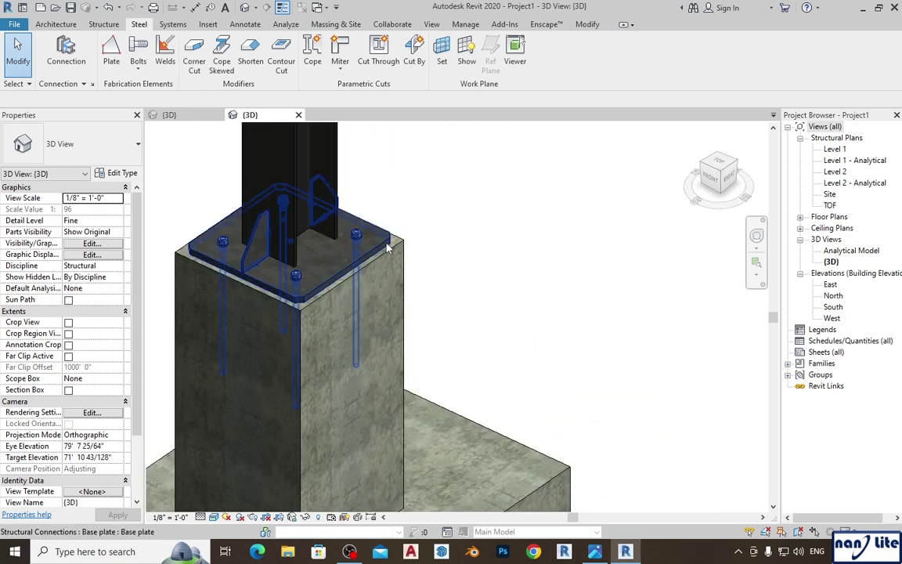
- Compare the finished base plate connection and its stiffeners with the reference model in the other project's 3D view
left_click(350, 223)
scroll(588, 289, "down", 2)
left_click(169, 115)
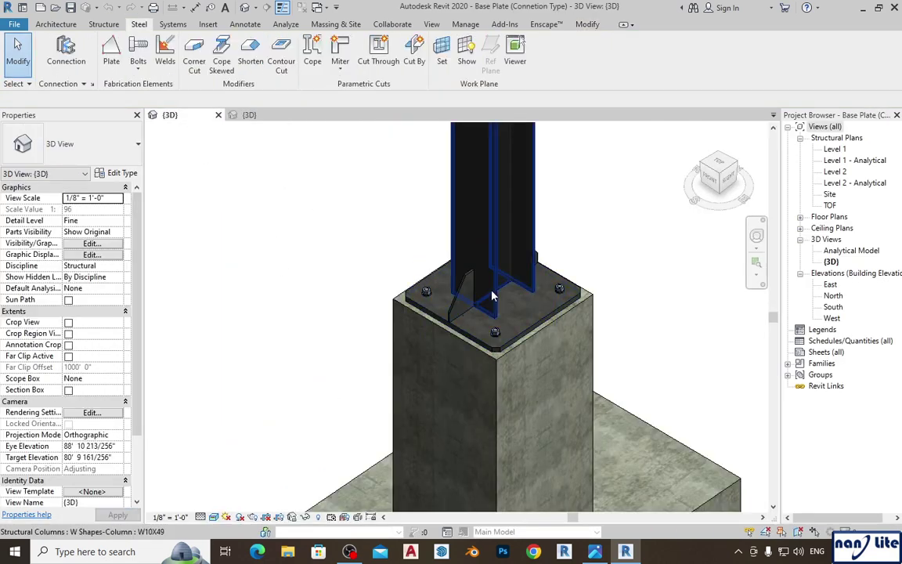
scroll(548, 319, "down", 4)
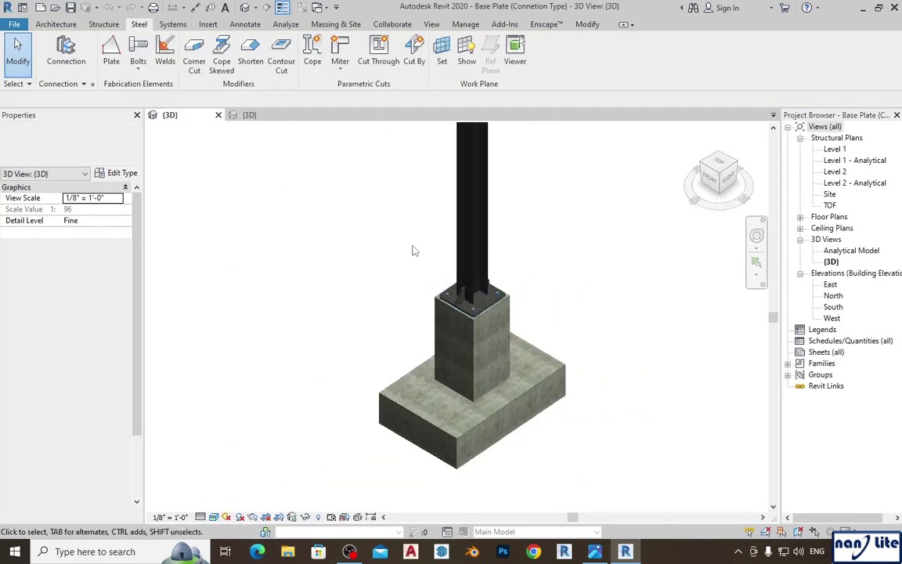
left_click(259, 115)
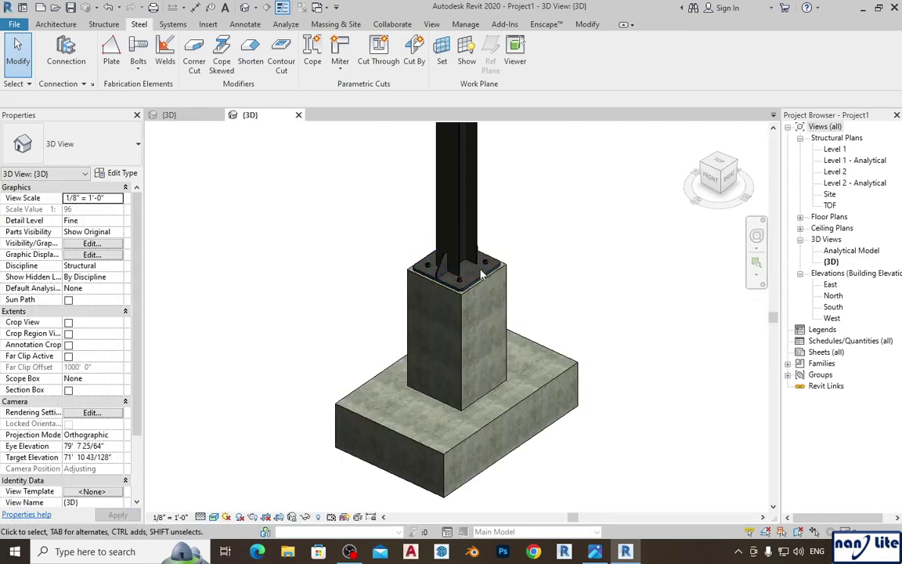
left_click(458, 268)
left_click(574, 296)
scroll(589, 298, "down", 1)
middle_click_drag(589, 298, 497, 292, "shift")
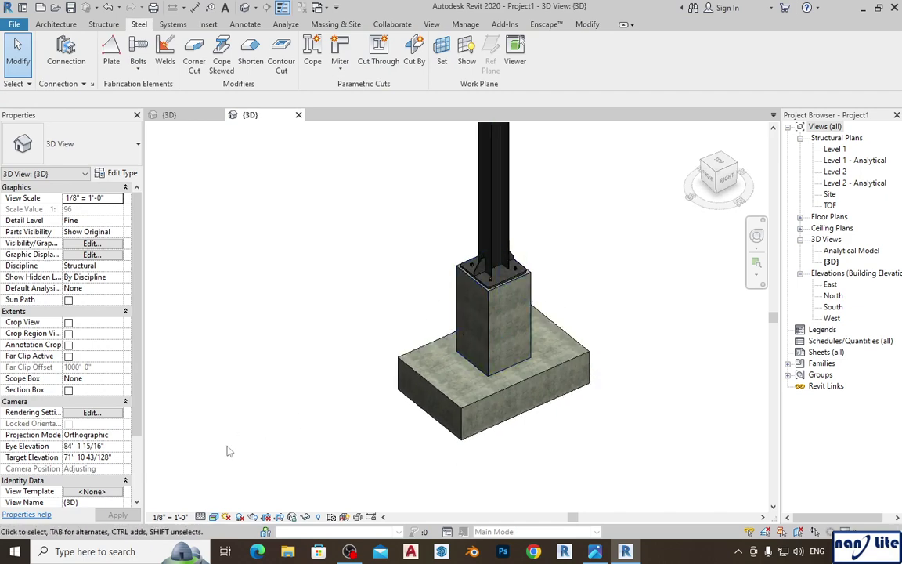
- Return the 3D view from the Realistic visual style to plain grey shading
left_click(213, 517)
left_click(224, 419)
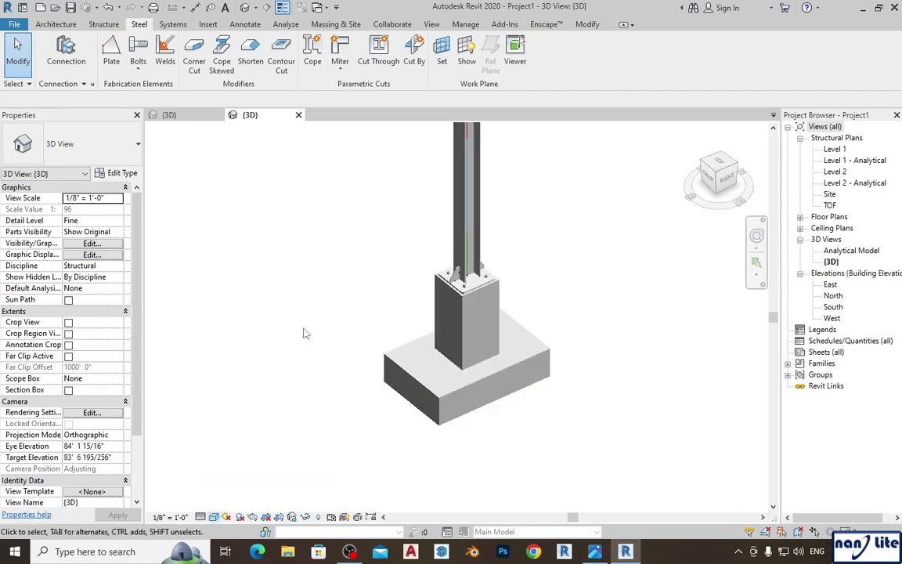
scroll(304, 332, "down", 3)
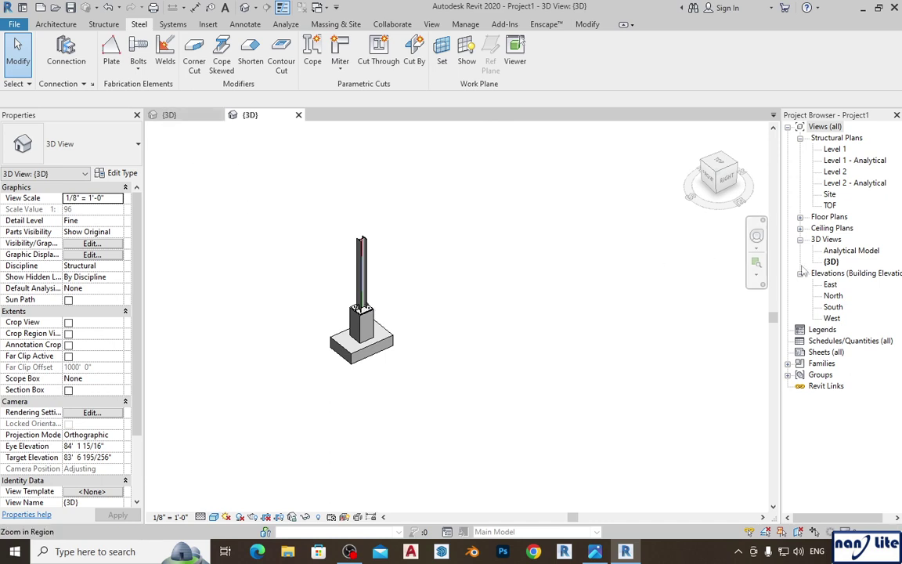
- Open the East elevation to view the column and footing, and return to the reference model's 3D view
double_click(829, 285)
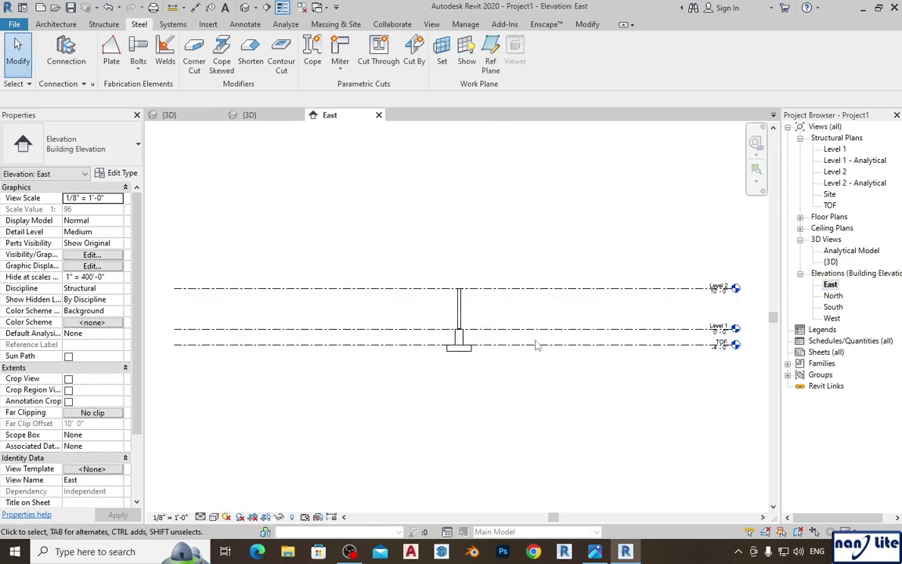
left_click(169, 115)
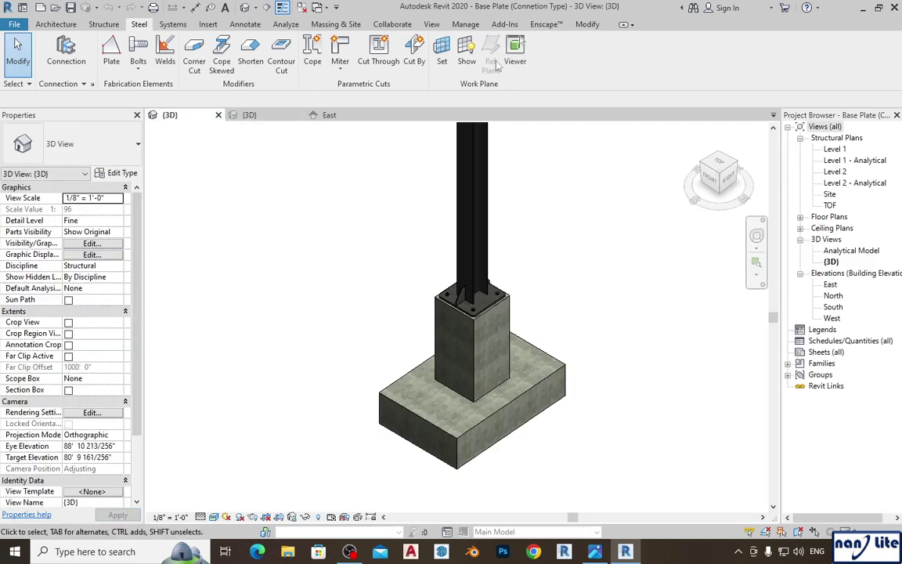
- Close the reference project's 3D view and return to the 3D view of the working project
left_click(219, 115)
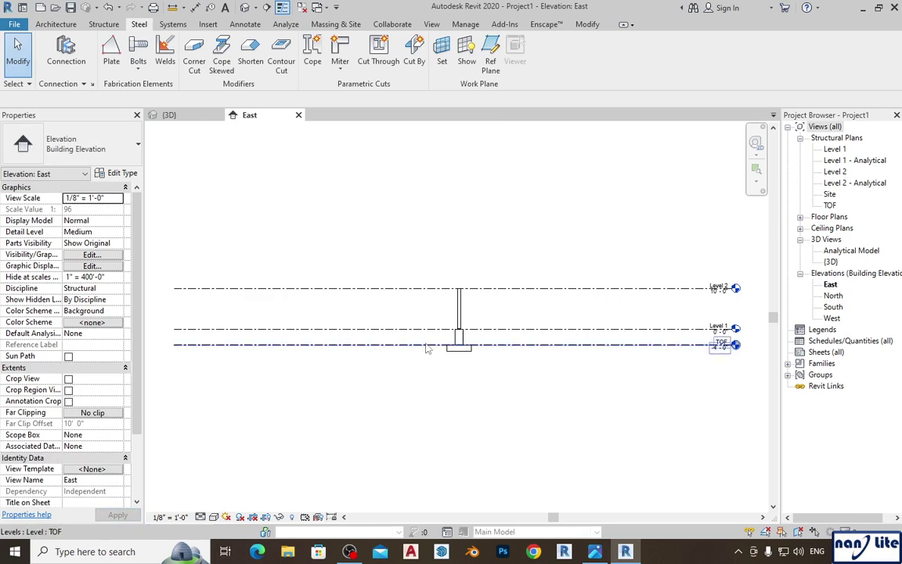
left_click(181, 115)
middle_click_drag(434, 318, 458, 348, "shift")
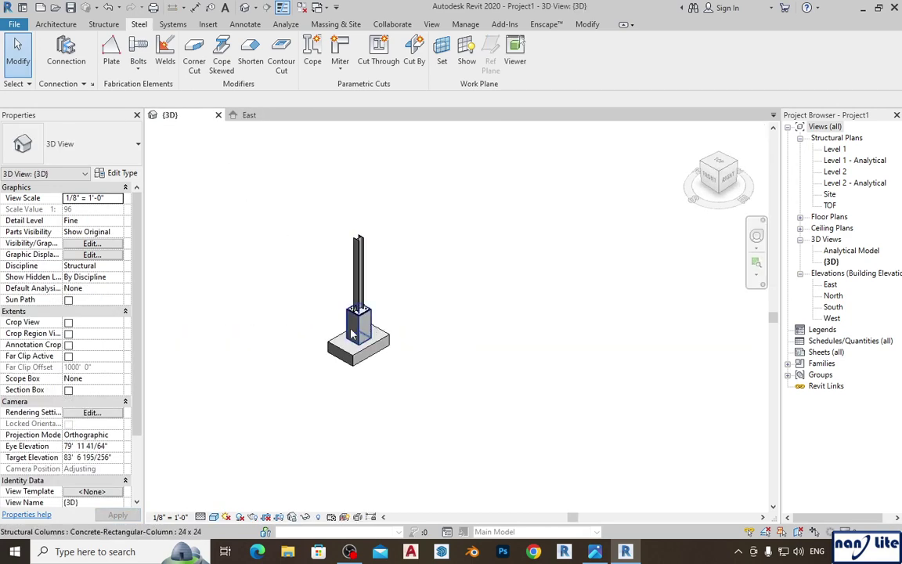
scroll(352, 333, "up", 3)
- Select the footing and the concrete column in turn to examine their types and properties, and clear the selection
left_click(337, 368)
left_click(410, 312)
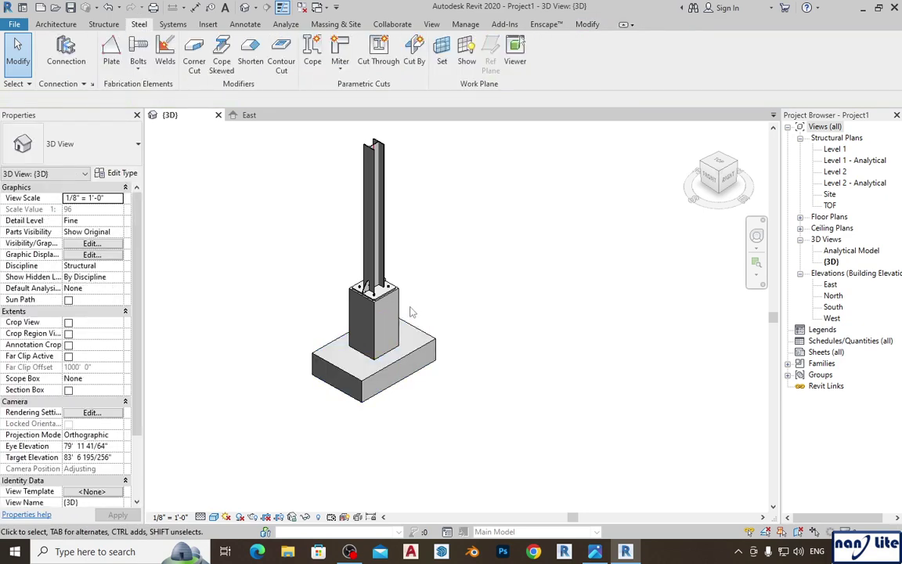
left_click(422, 333)
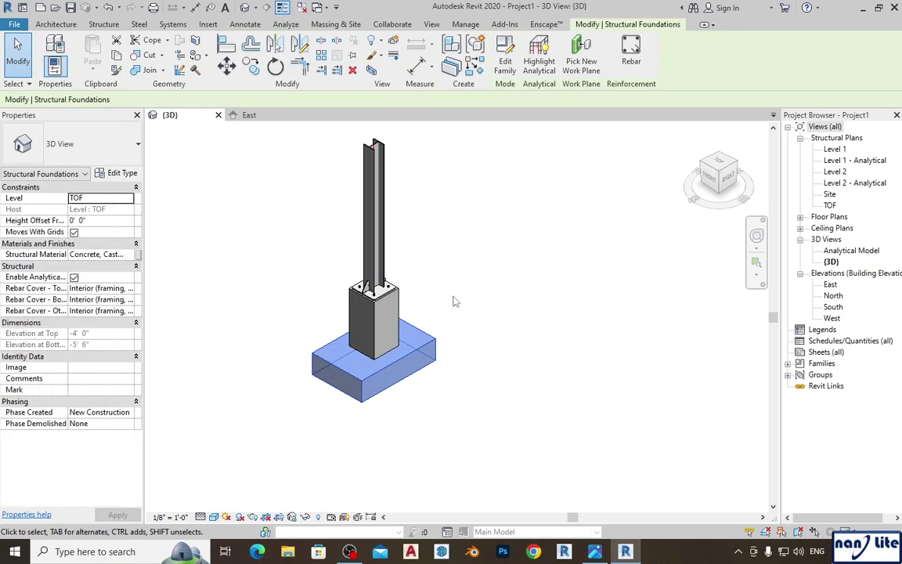
left_click(452, 301)
left_click(409, 321)
left_click(368, 322)
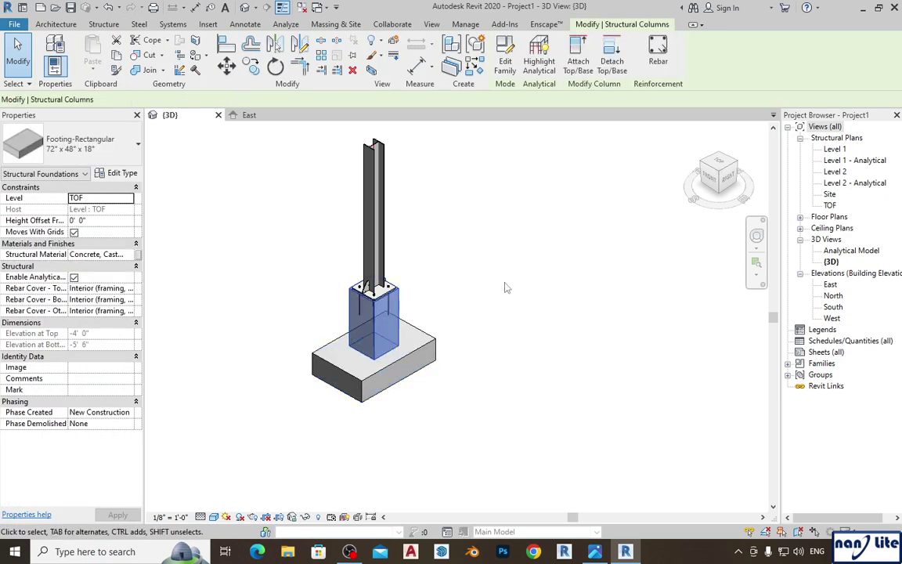
left_click(415, 348)
left_click(515, 299)
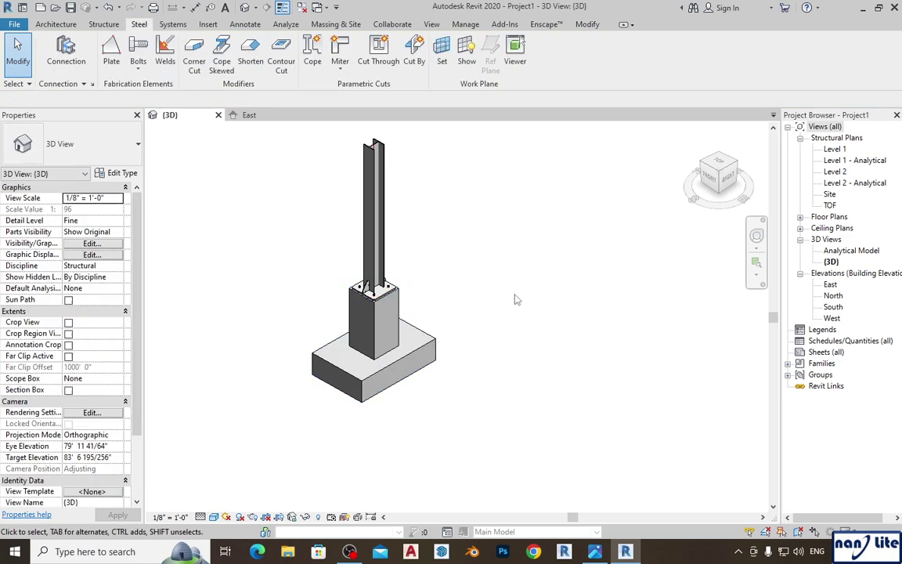
left_click(437, 332)
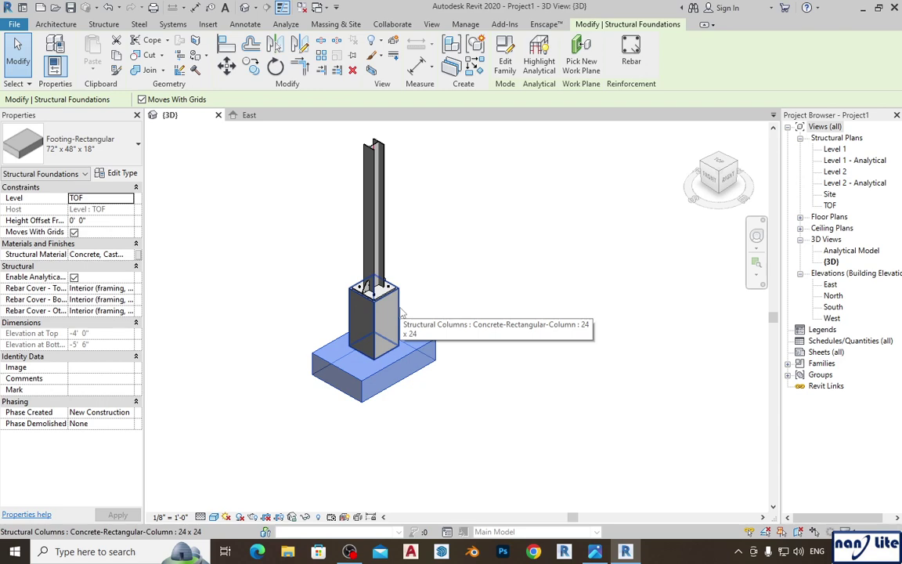
key("Escape")
key("ctrl+Left")
key("Escape")
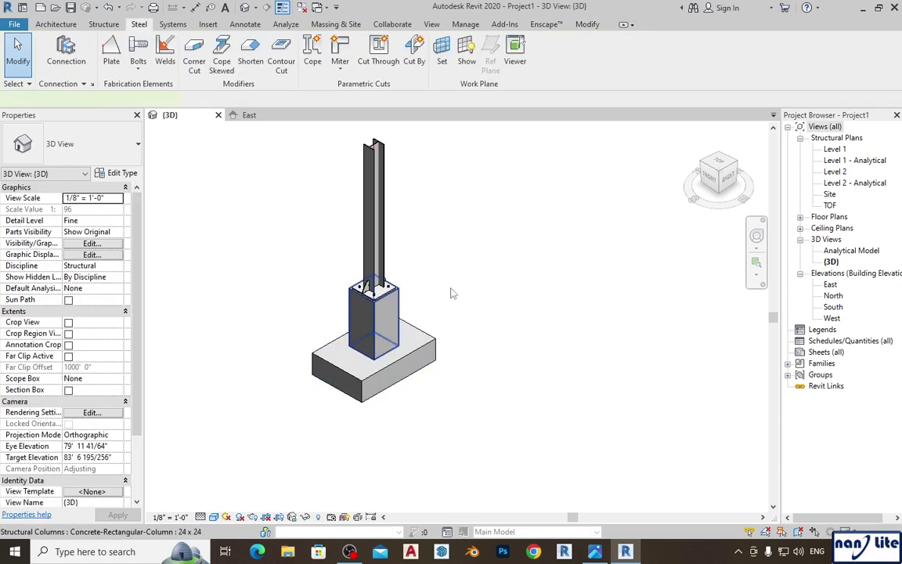
left_click(452, 293)
key("Escape")
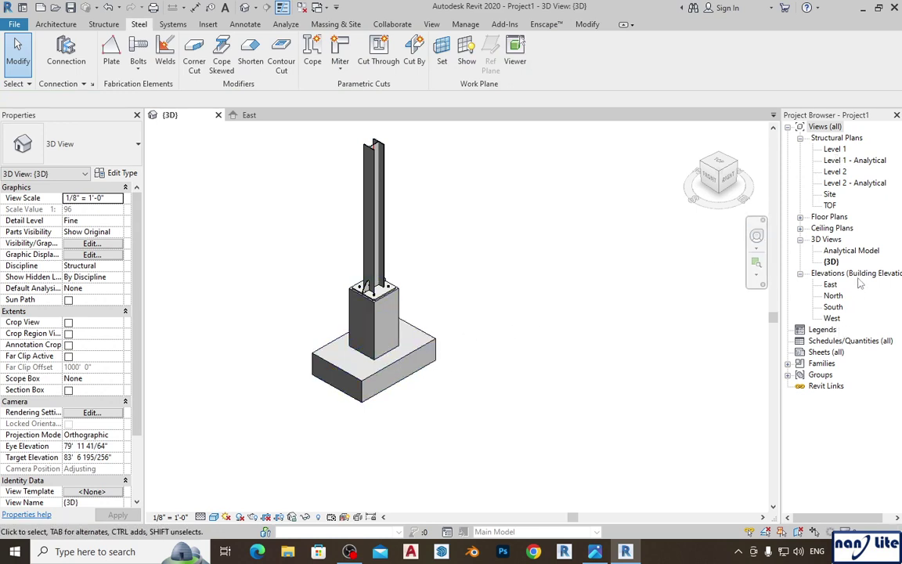
- Place a second 72" x 48" x 18" rectangular footing on the TOF structural plan, directly north of the existing one, and check it in 3D
double_click(829, 206)
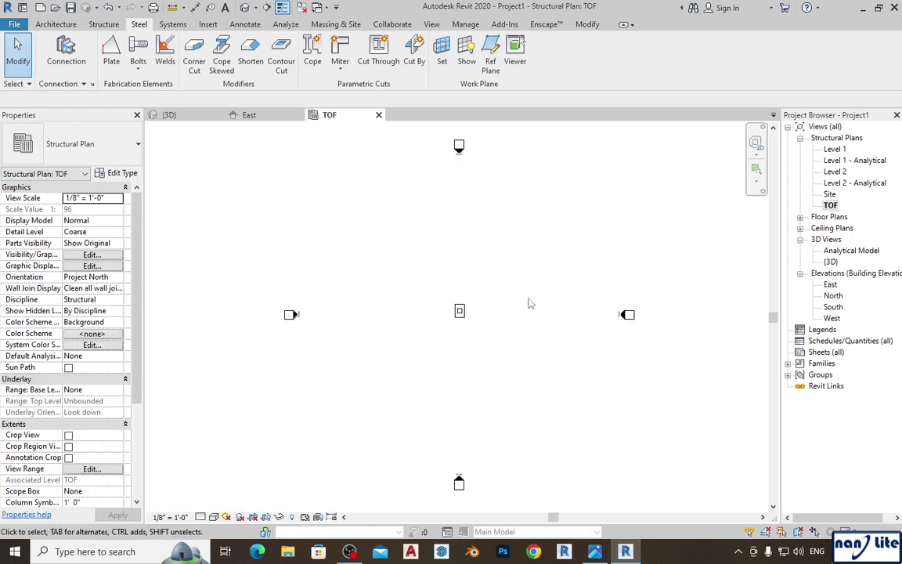
scroll(458, 304, "up", 2)
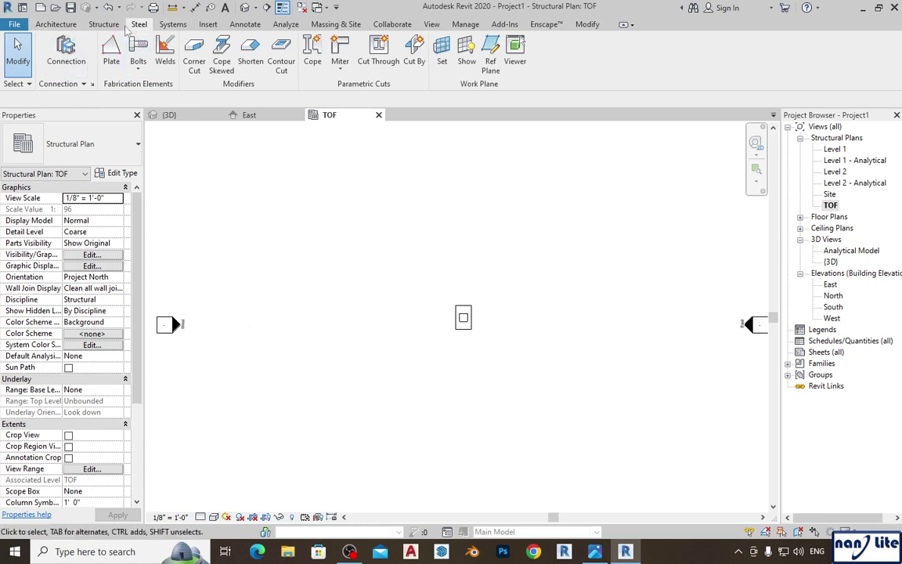
left_click(104, 24)
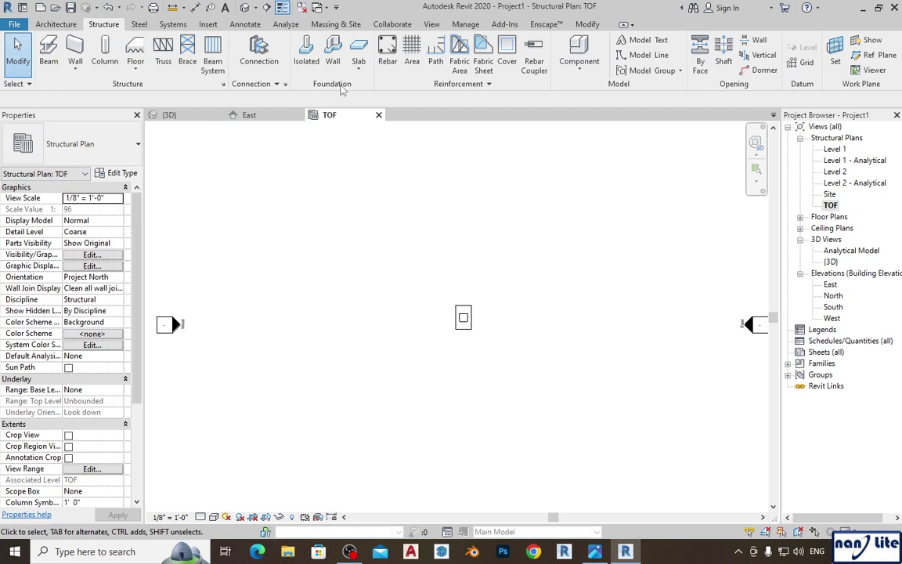
left_click(306, 54)
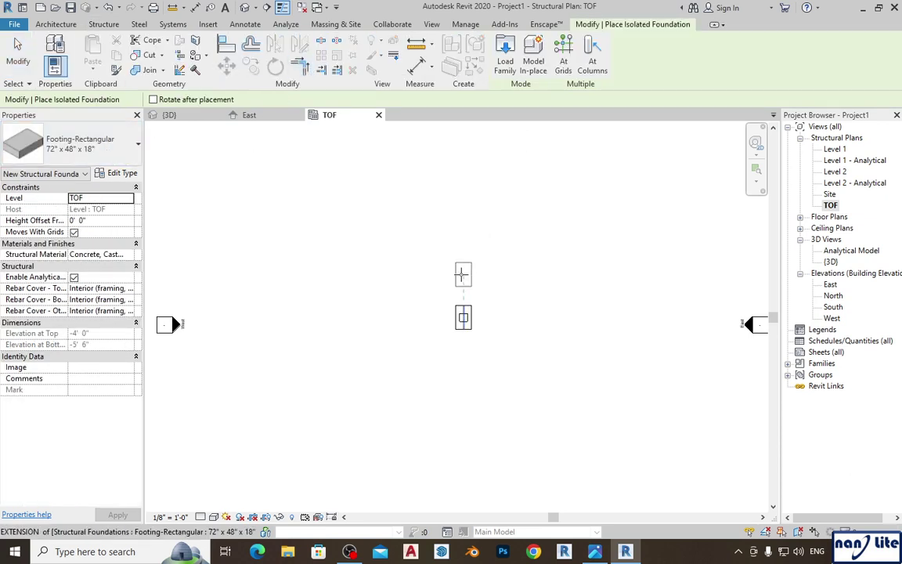
left_click(463, 232)
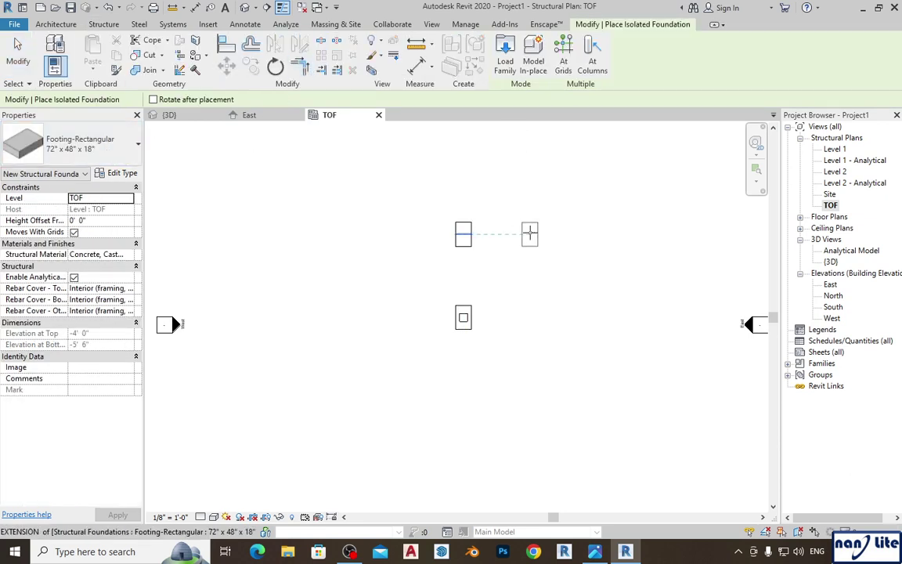
left_click(18, 52)
left_click(169, 114)
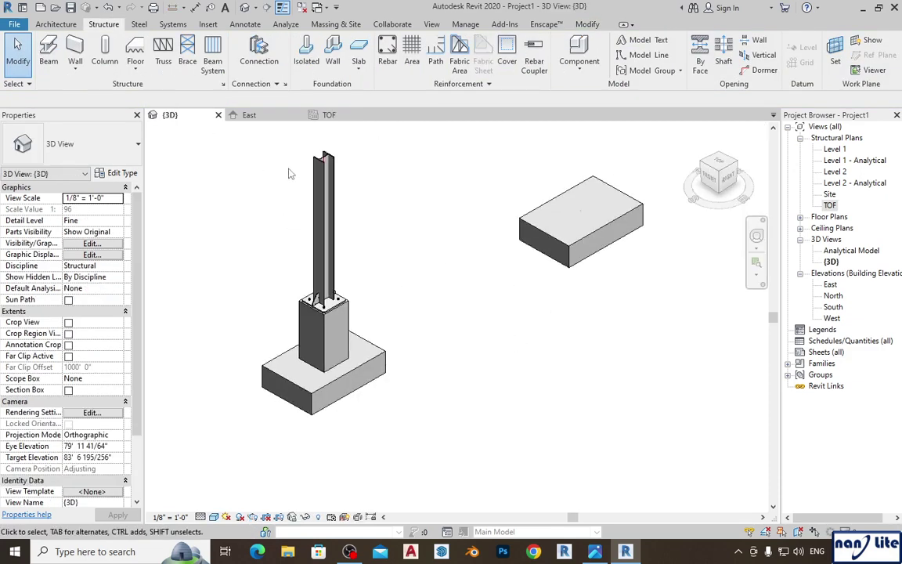
- Place a 24 x 24 rectangular concrete column up to Level 1 on the new footing in the TOF plan
left_click(338, 116)
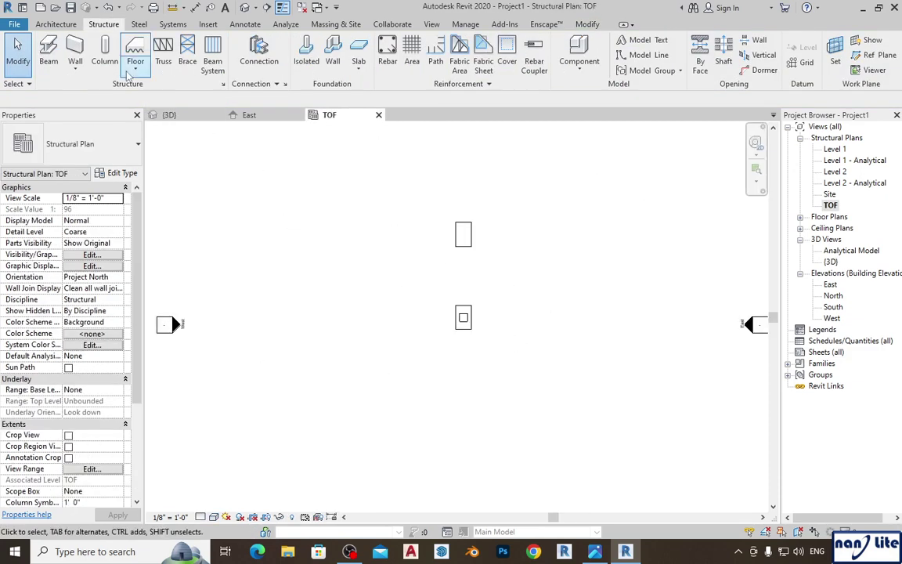
left_click(112, 63)
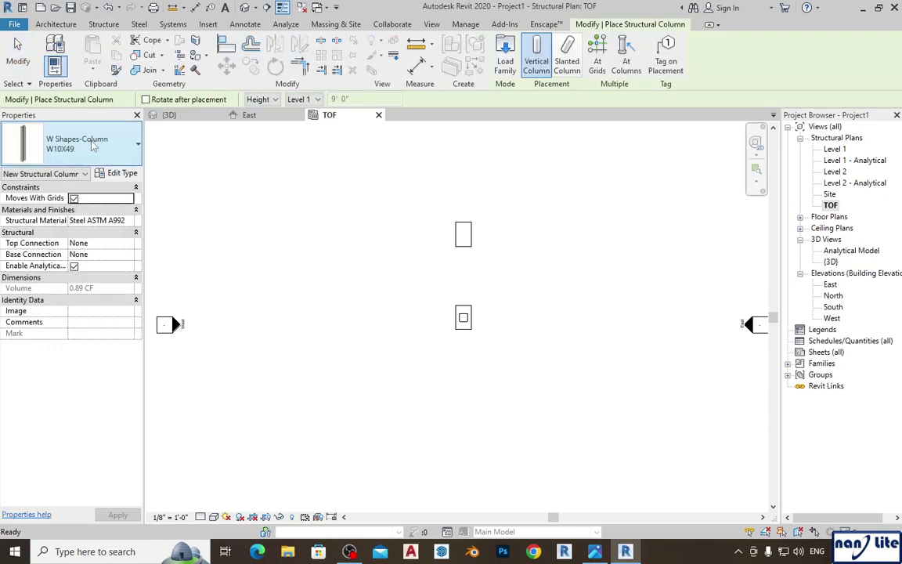
left_click(93, 145)
left_click(59, 245)
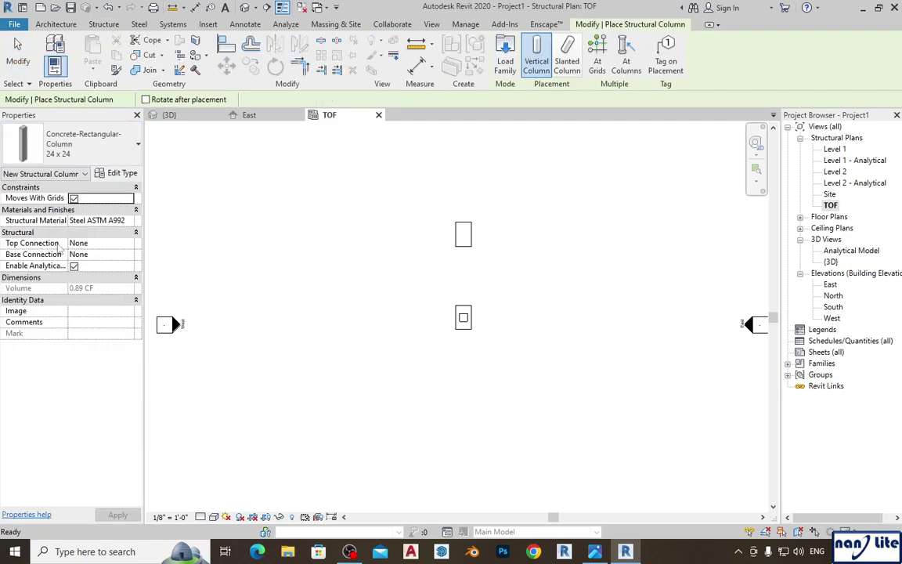
left_click(463, 235)
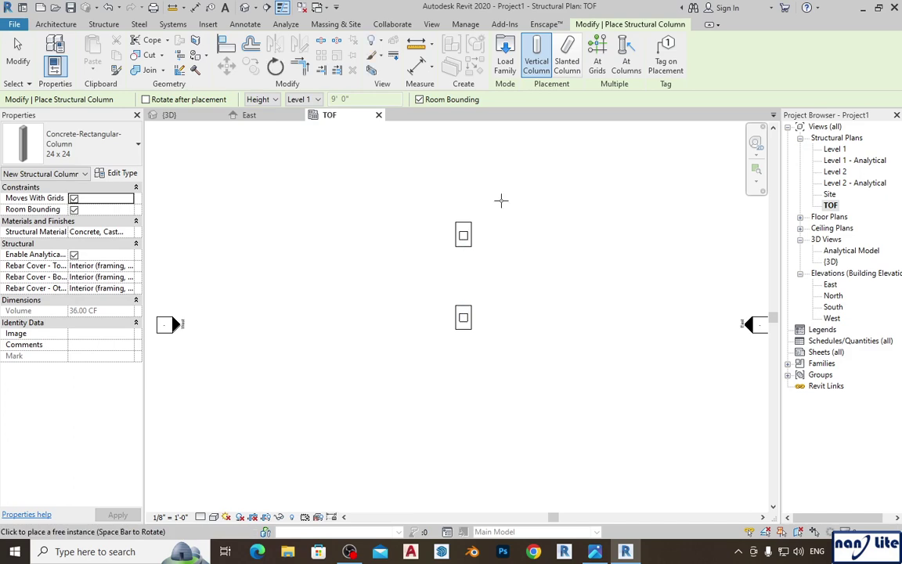
left_click(18, 55)
- Align the new concrete column's centre lines with those of its footing and check the result in 3D
left_click(588, 25)
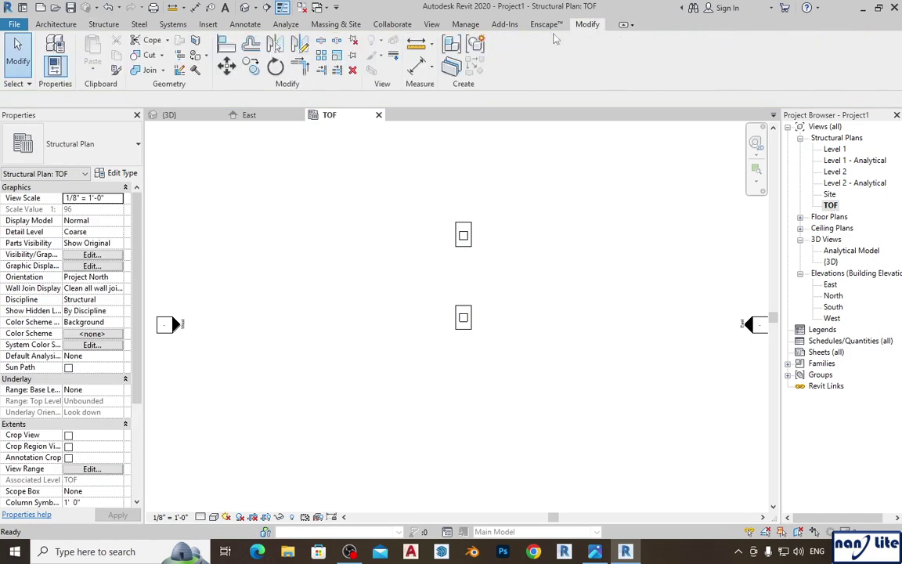
left_click(226, 44)
scroll(466, 224, "up", 5)
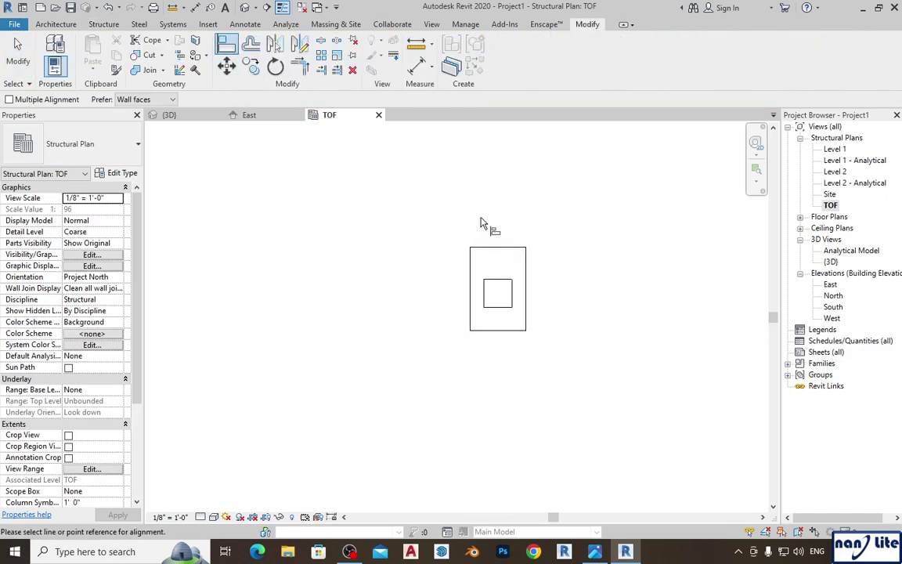
left_click(496, 254)
scroll(509, 262, "up", 2)
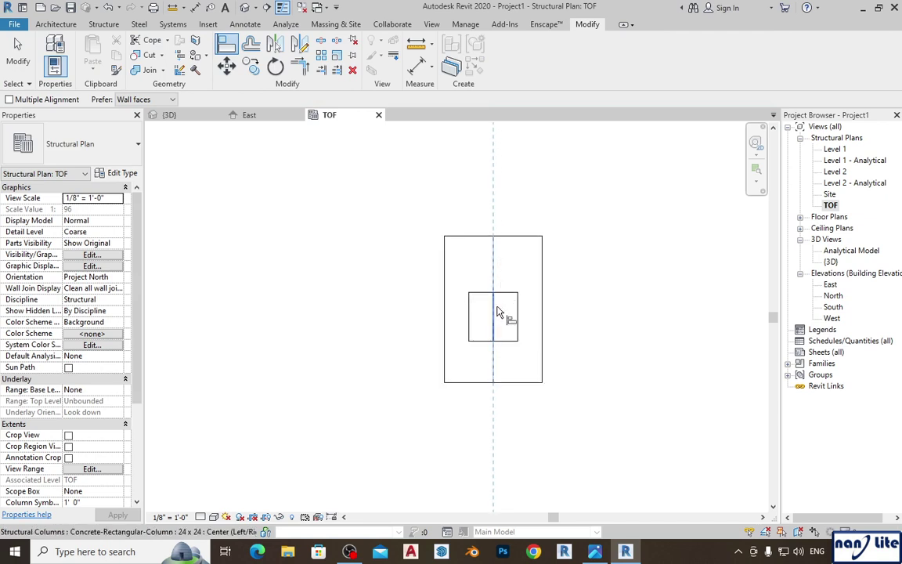
left_click(538, 309)
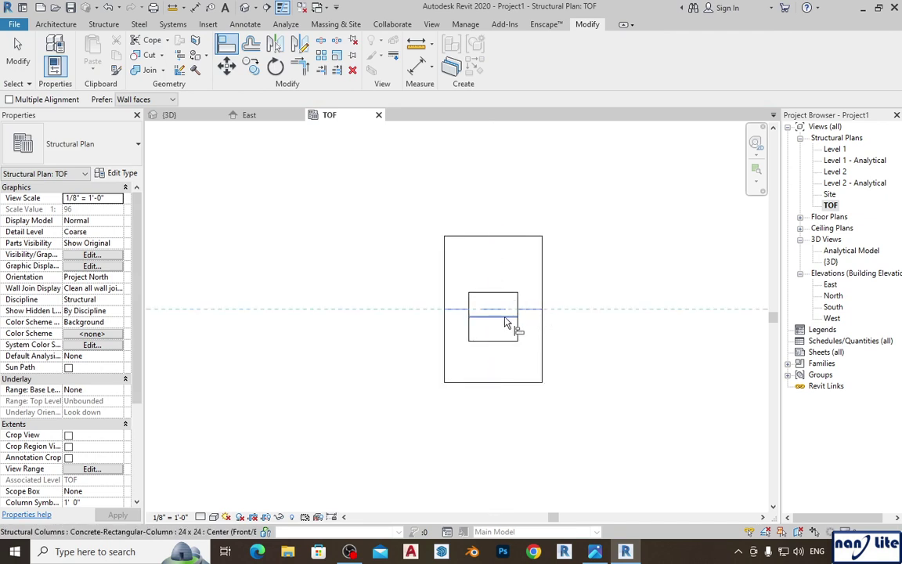
left_click(505, 322)
left_click(27, 65)
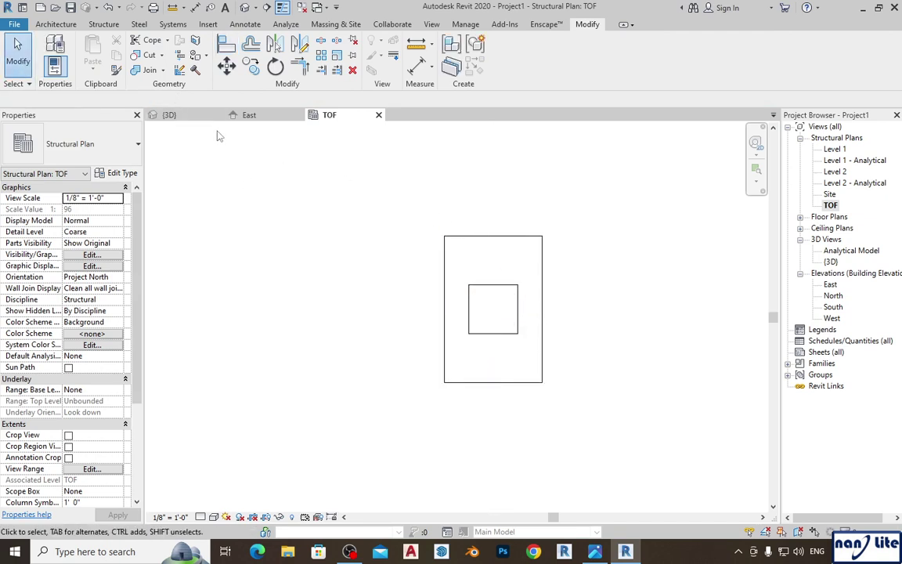
left_click(187, 117)
scroll(437, 302, "down", 2)
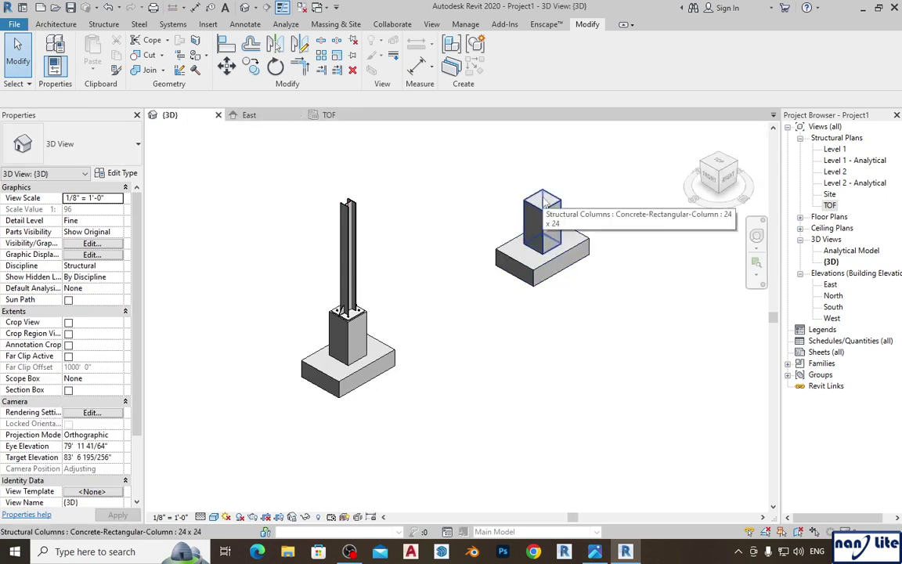
- Place a W10X49 steel column from Level 1 up to Level 2 at the centre of the new concrete column, and view it in 3D
double_click(834, 150)
scroll(603, 290, "down", 6)
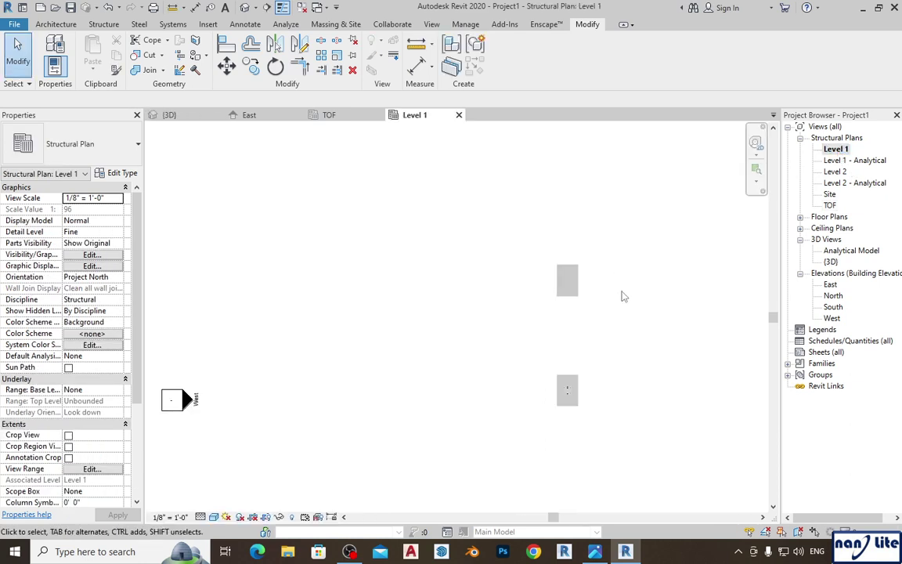
scroll(630, 311, "up", 3)
middle_click_drag(626, 317, 565, 307)
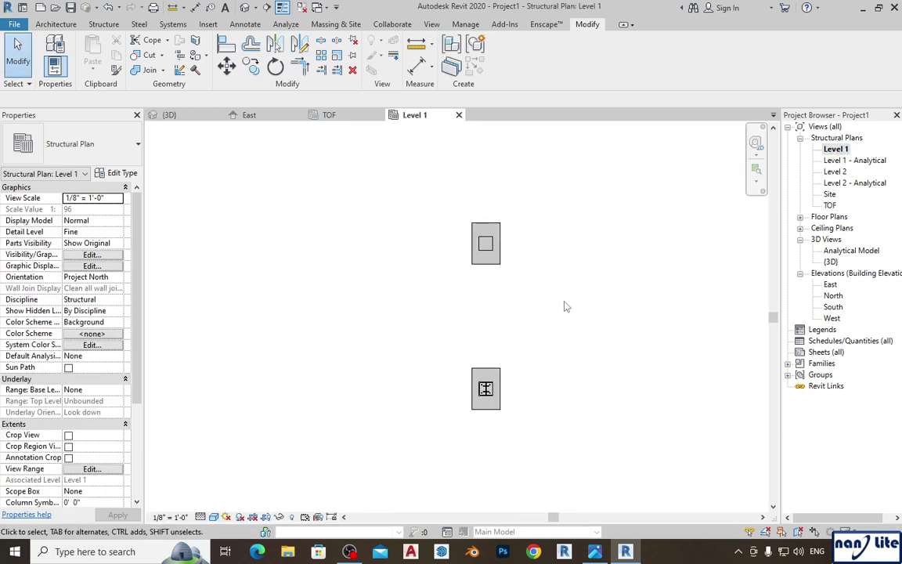
left_click(91, 27)
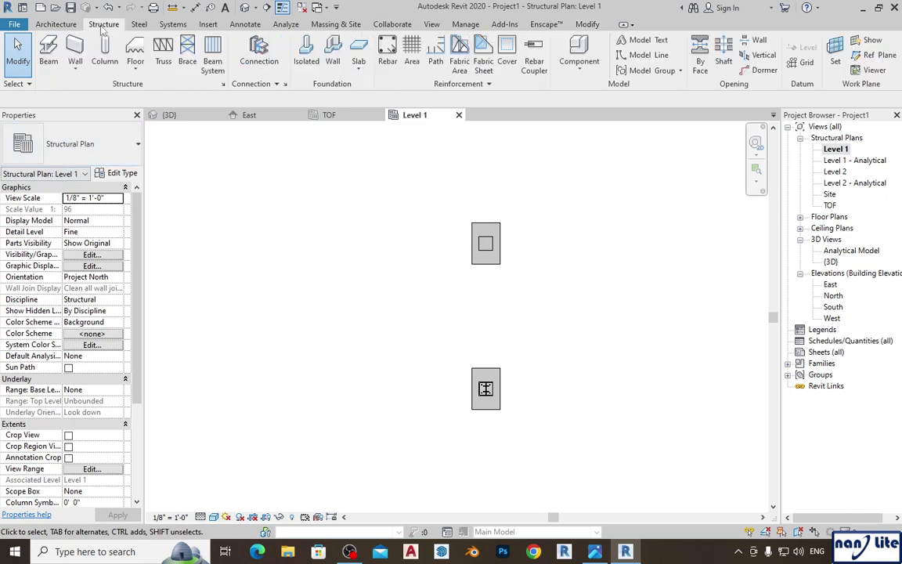
left_click(105, 51)
left_click(104, 159)
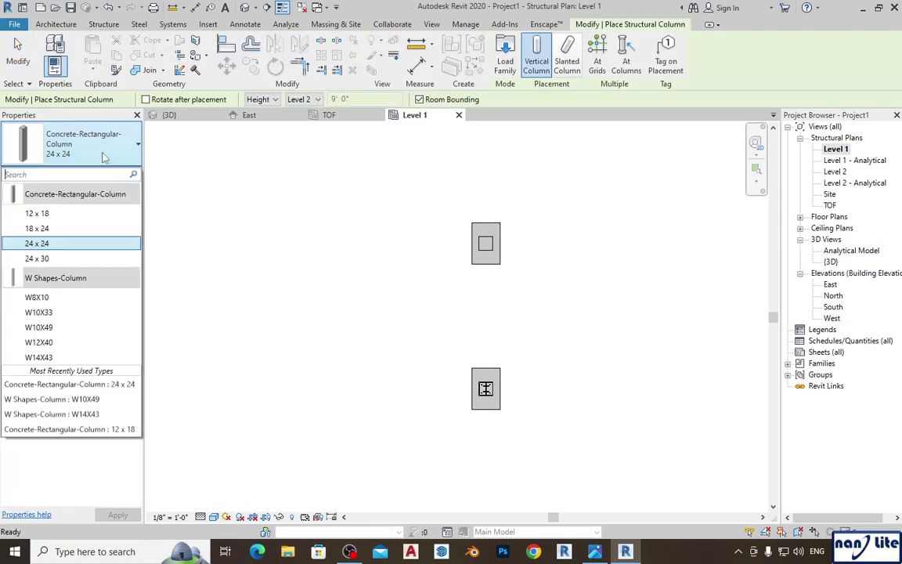
left_click(82, 328)
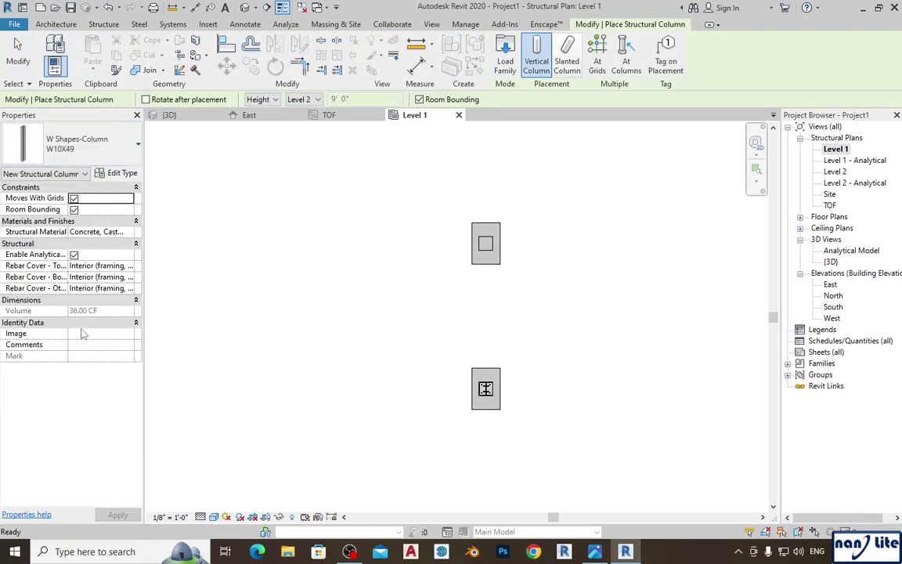
scroll(527, 288, "up", 2)
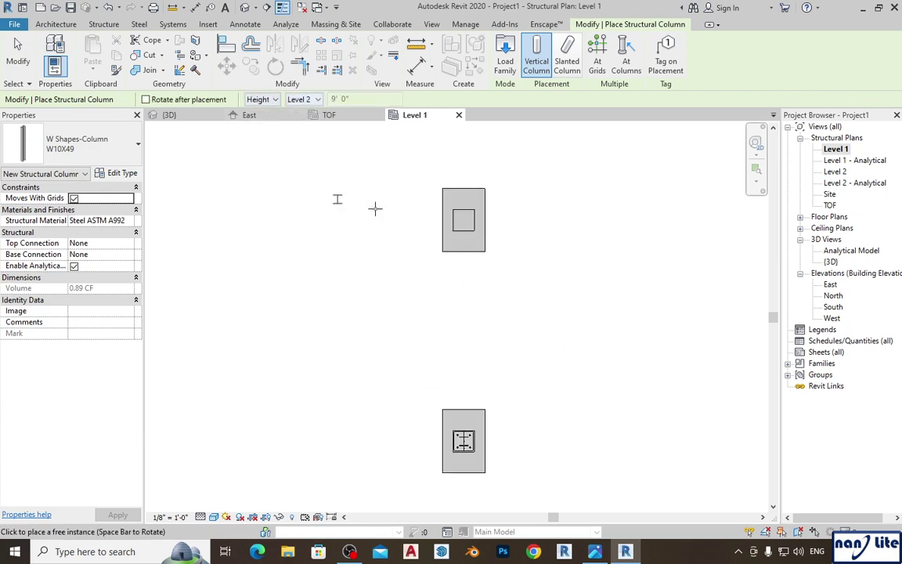
scroll(462, 197, "up", 2)
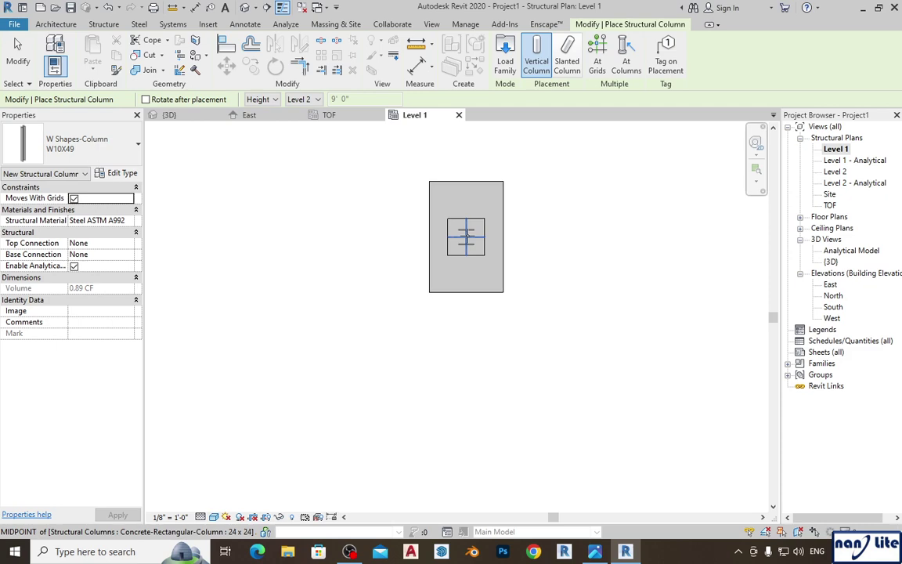
left_click(466, 232)
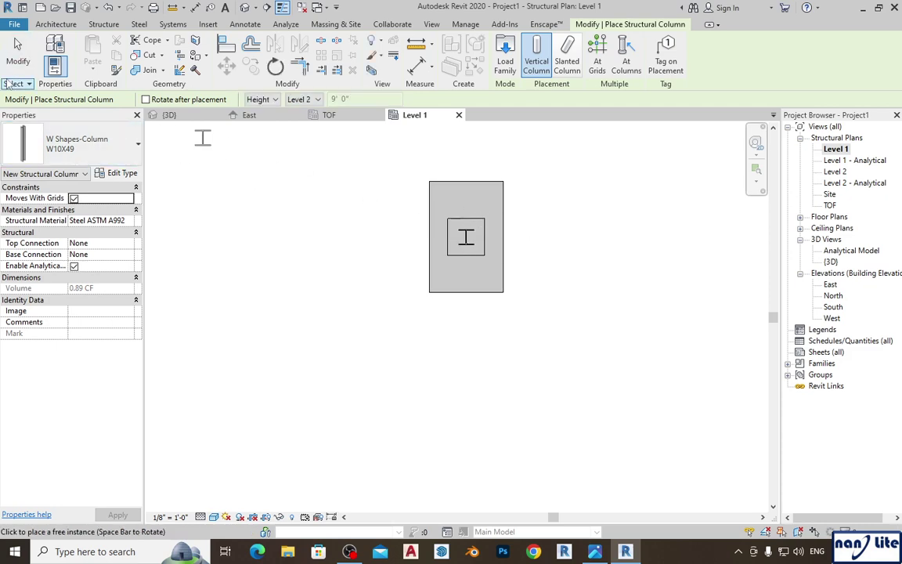
left_click(17, 52)
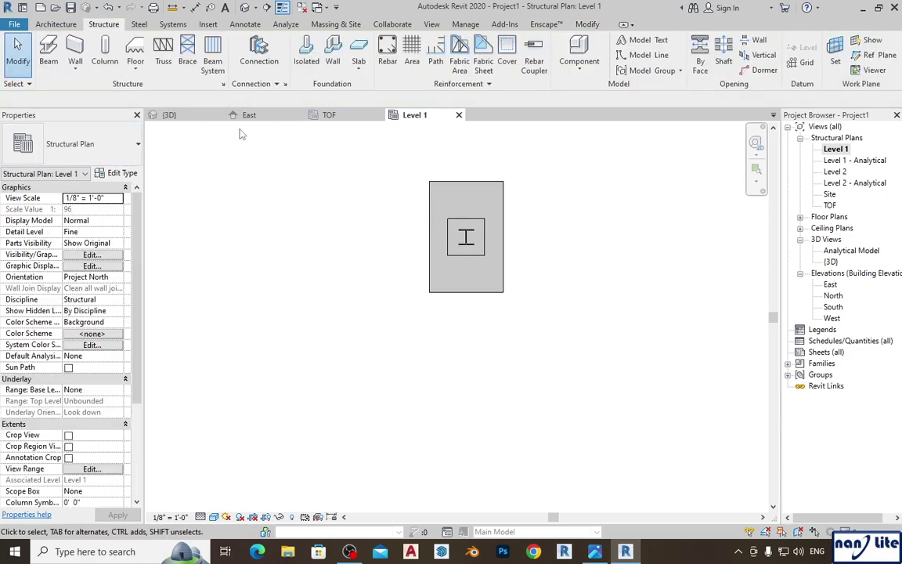
left_click(167, 115)
middle_click_drag(568, 317, 534, 392)
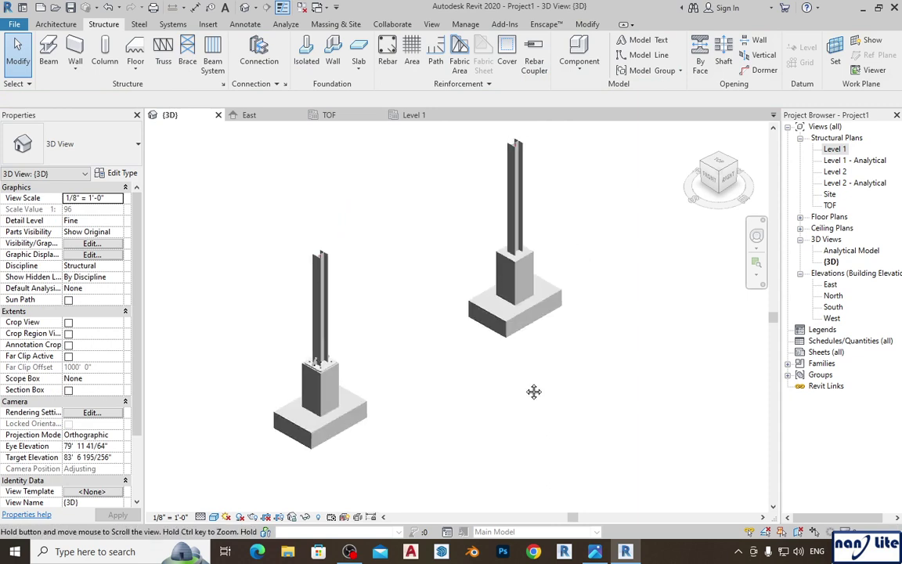
- Start a new steel plate and pick the top face of the second concrete column as its work plane
scroll(437, 299, "up", 3)
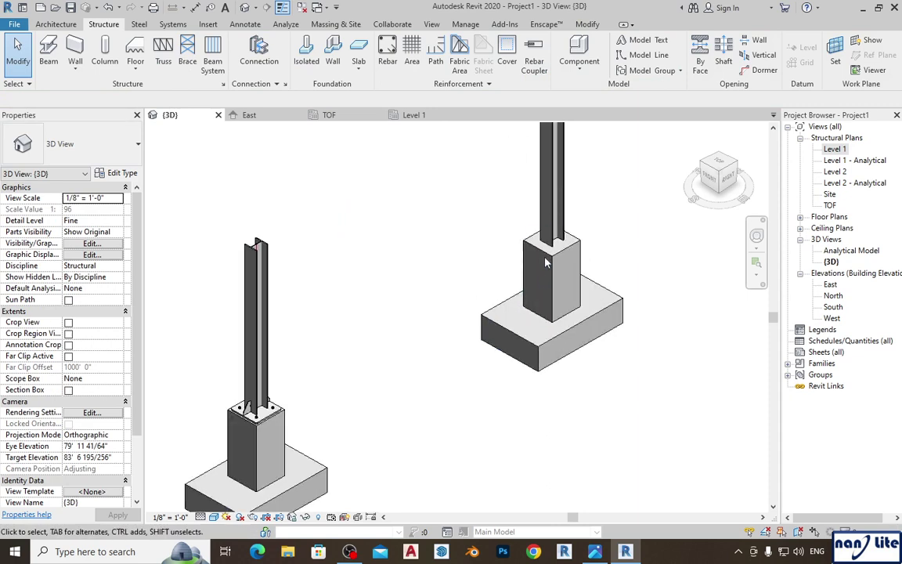
scroll(546, 262, "up", 3)
middle_click_drag(384, 235, 603, 244)
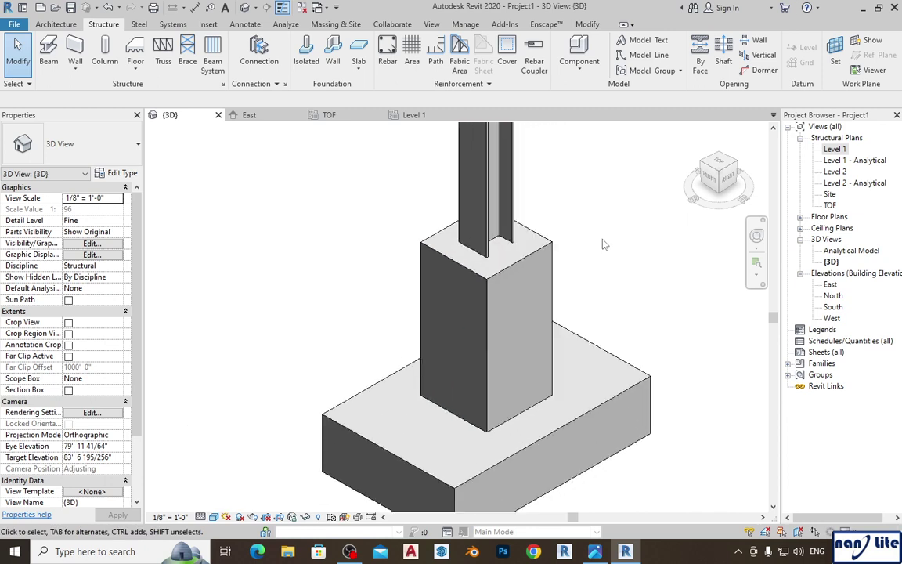
scroll(603, 245, "down", 4)
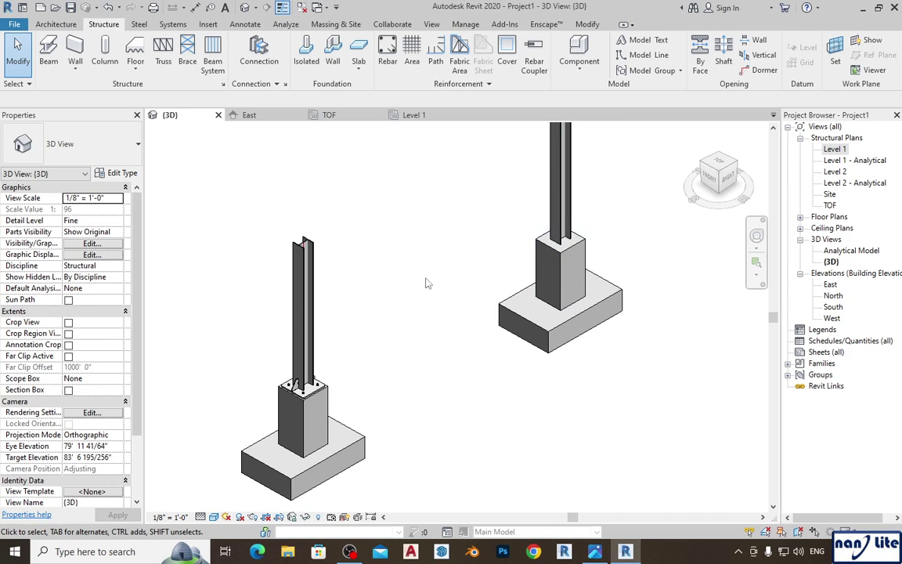
left_click(138, 25)
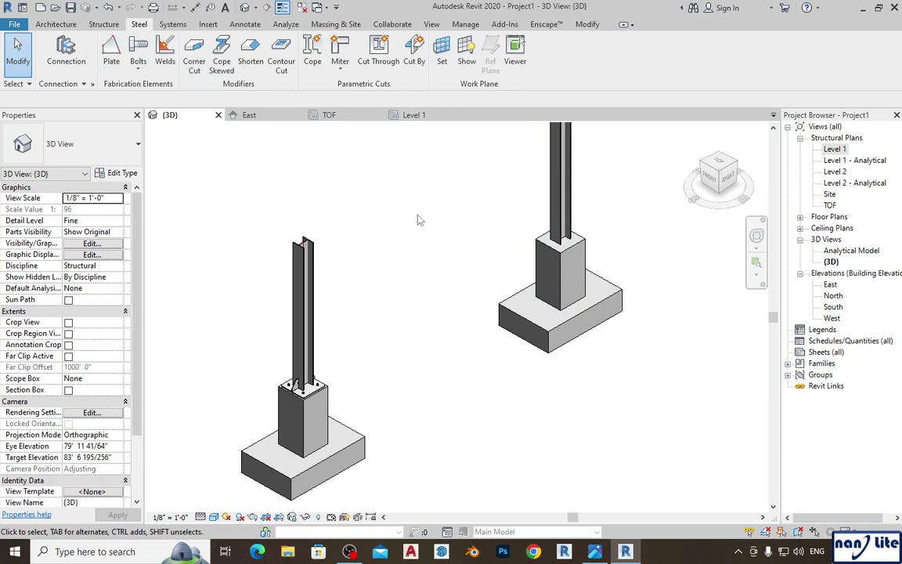
left_click(112, 56)
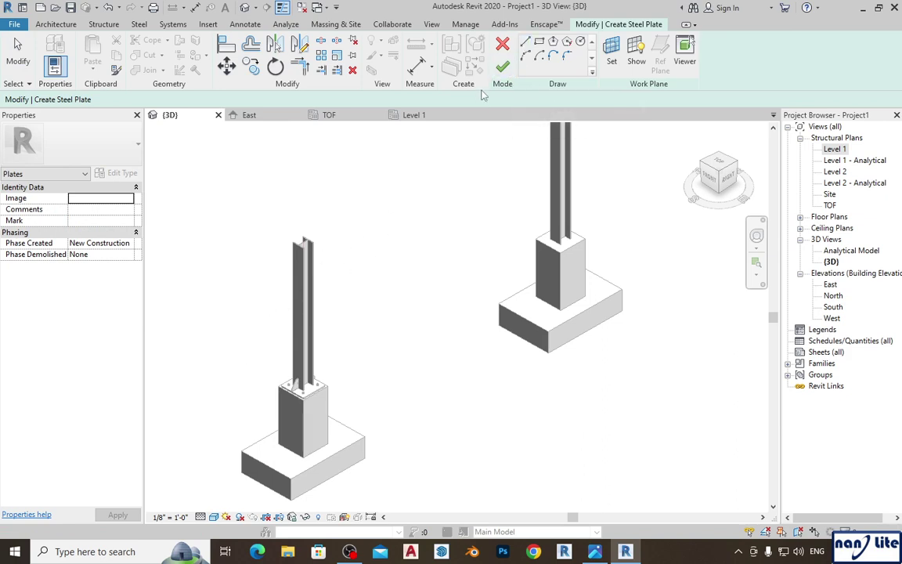
left_click(611, 51)
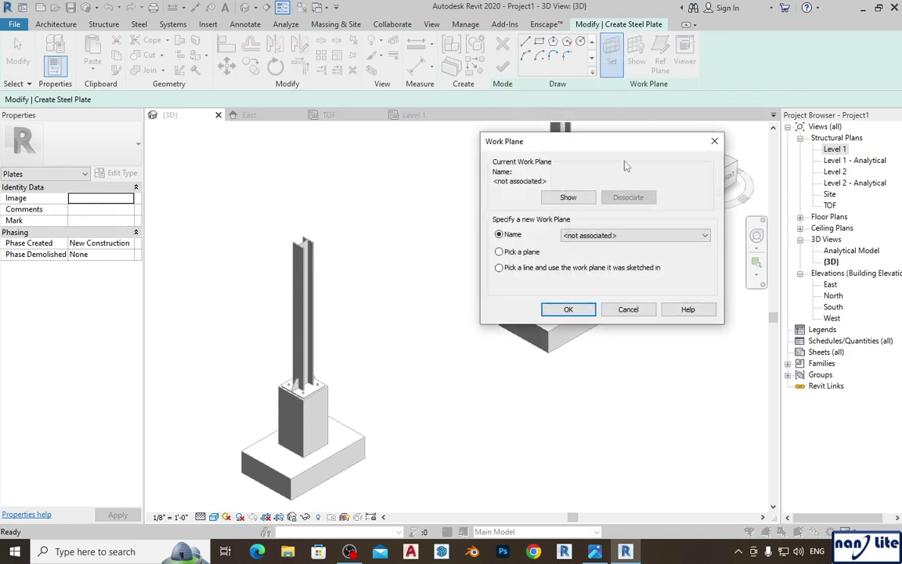
left_click(569, 309)
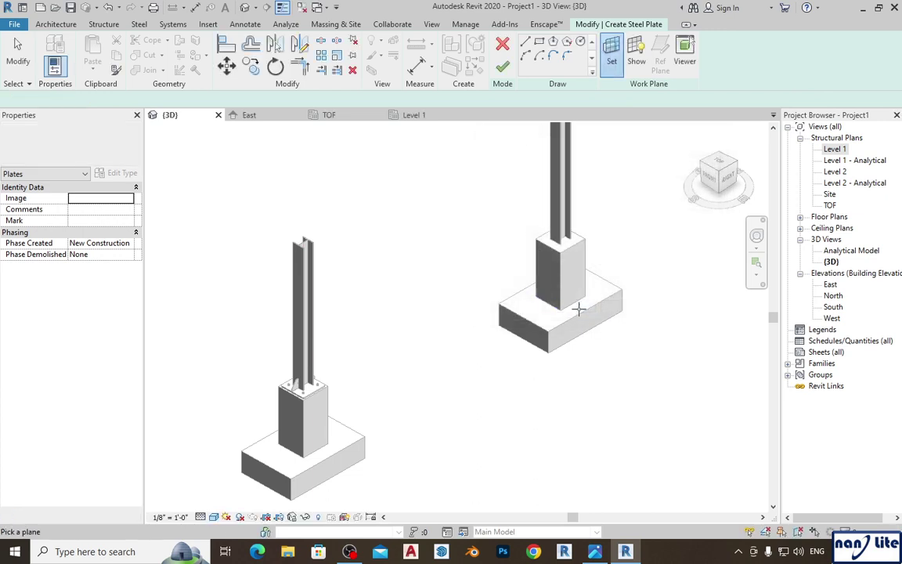
scroll(595, 250, "up", 3)
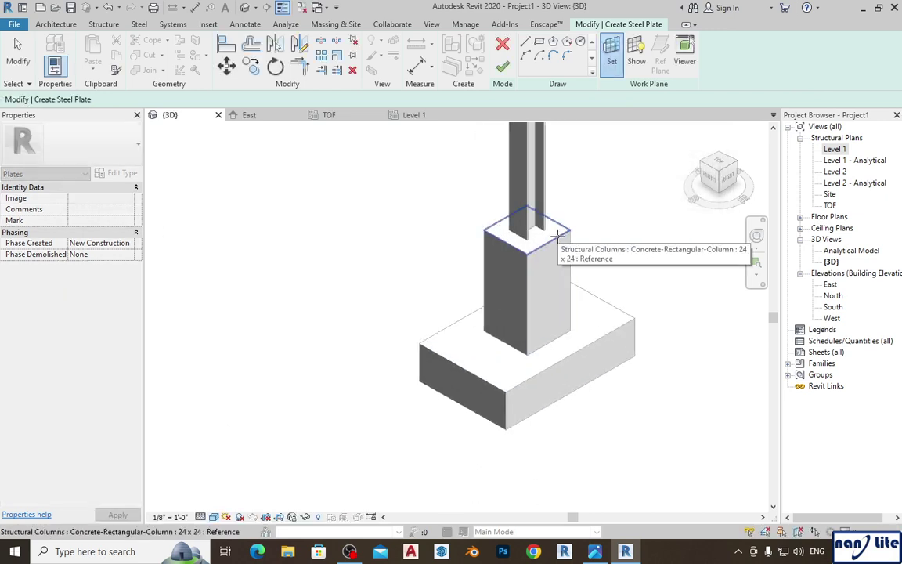
left_click(565, 235)
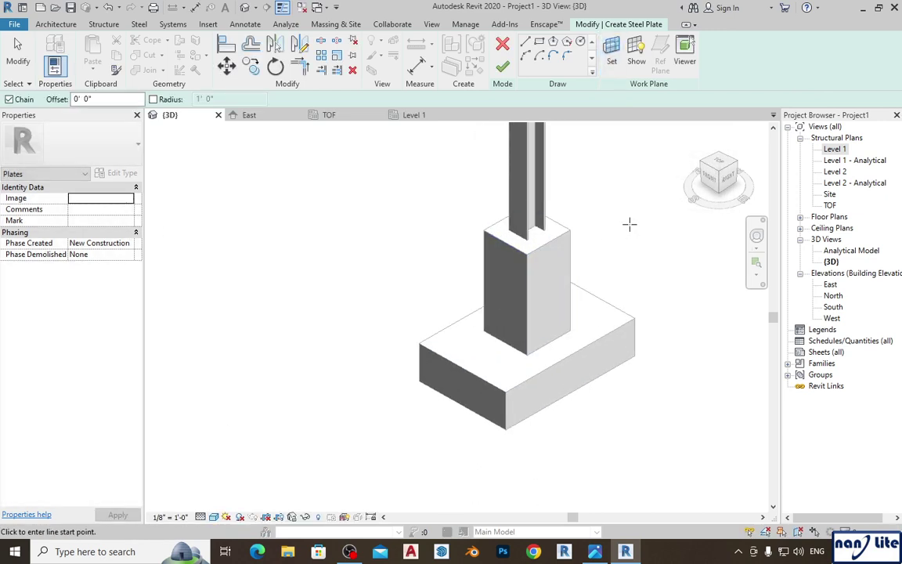
- In the Level 1 structural plan, set the Offset tool's distance to 0' 1" and start a rectangular plate outline at the concrete column
left_click(420, 117)
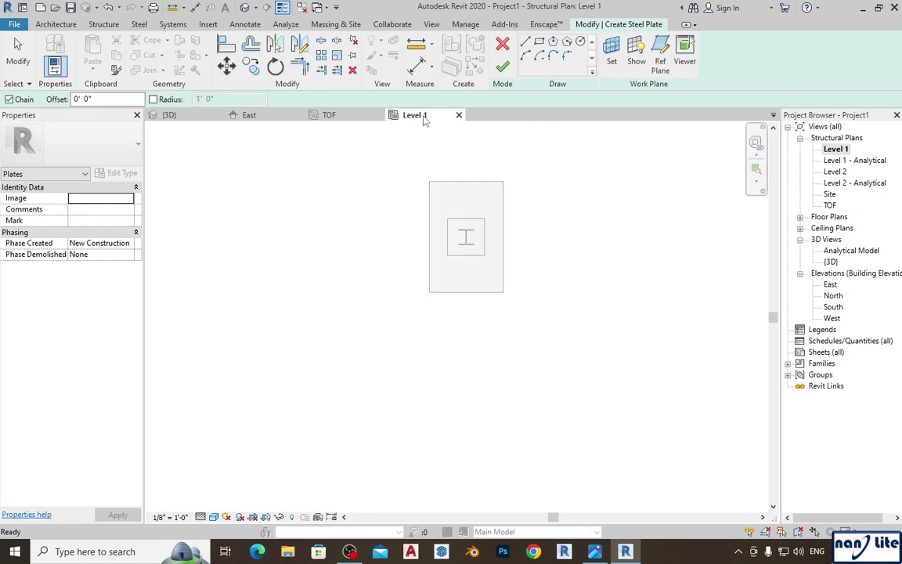
left_click(539, 42)
scroll(497, 231, "up", 3)
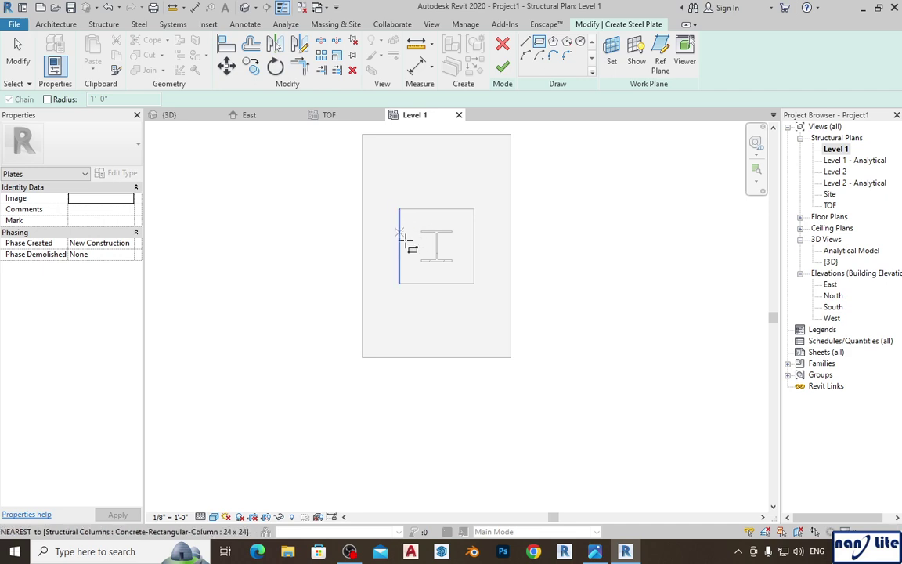
middle_click_drag(570, 273, 559, 306)
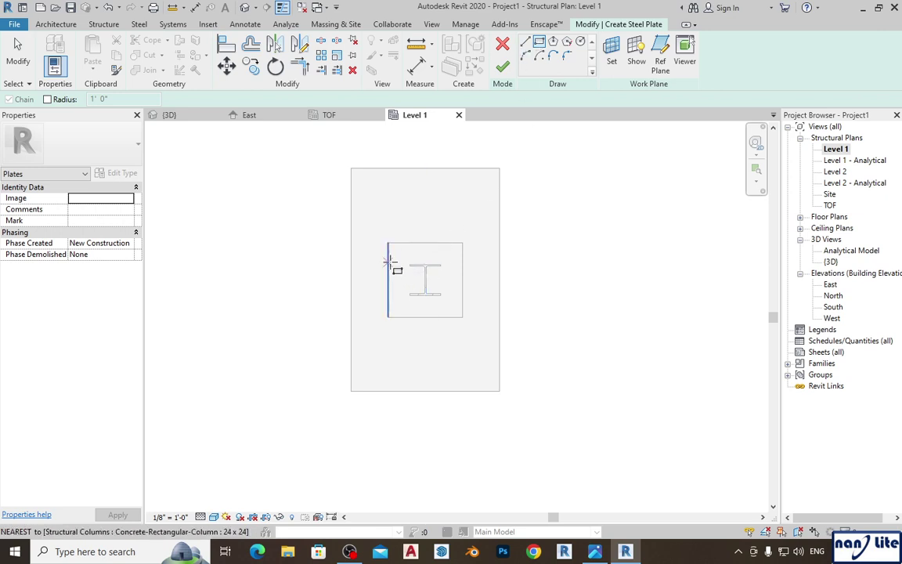
scroll(391, 263, "up", 3)
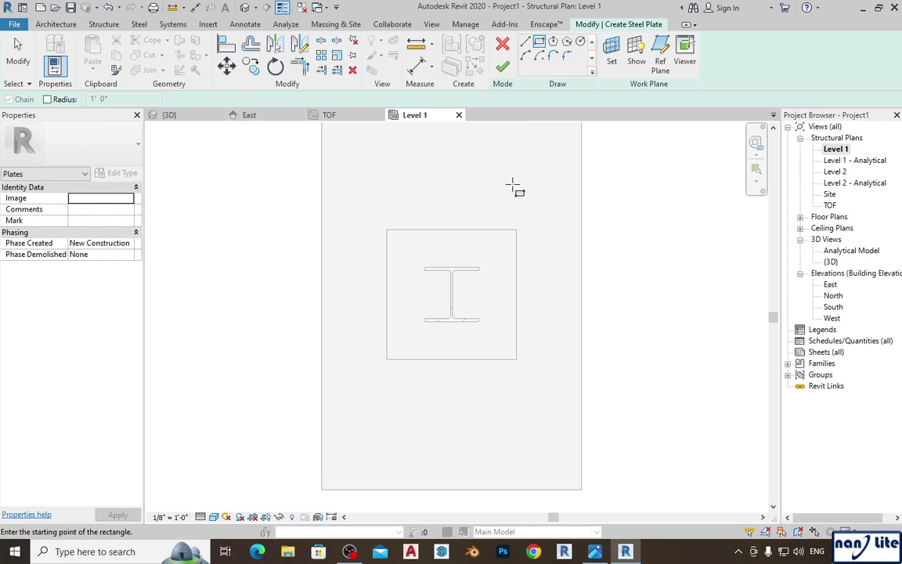
left_click(251, 49)
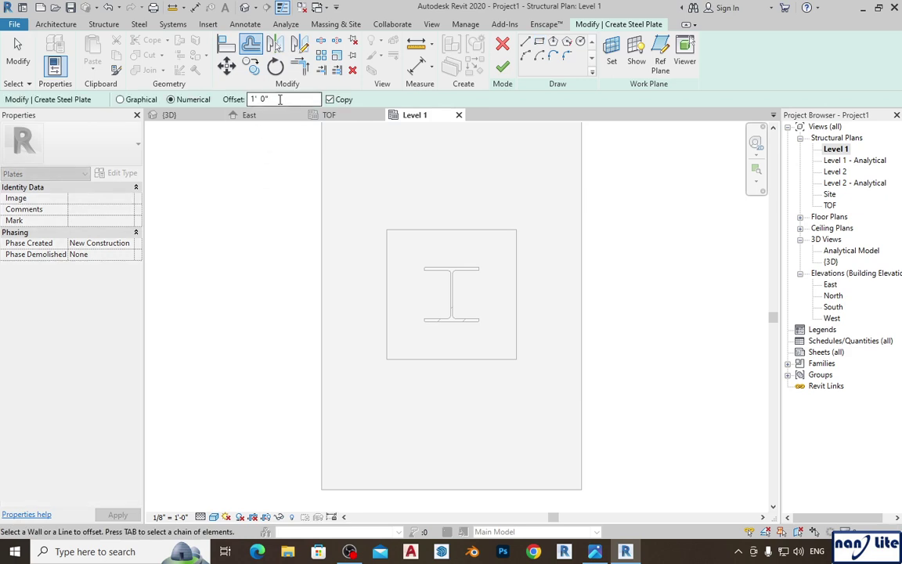
left_click_drag(287, 99, 254, 99)
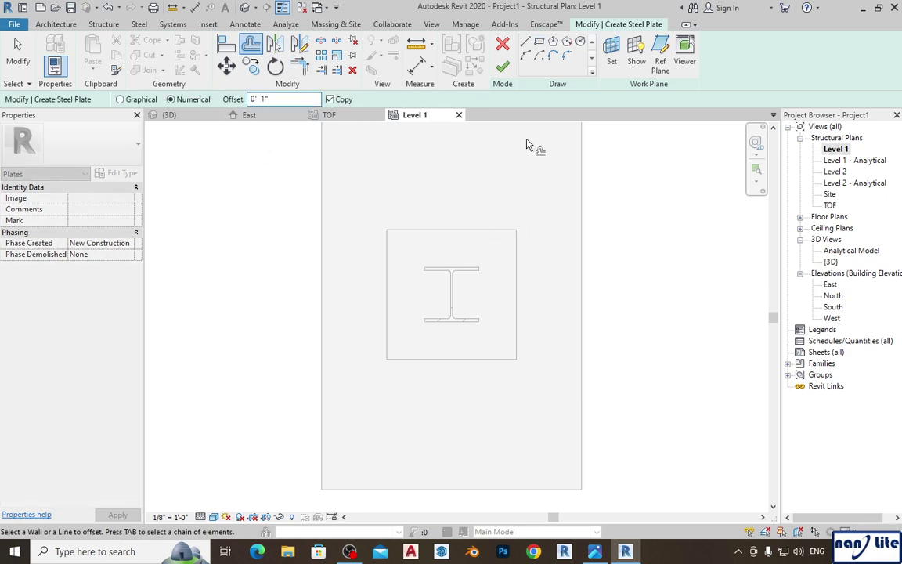
left_click(540, 44)
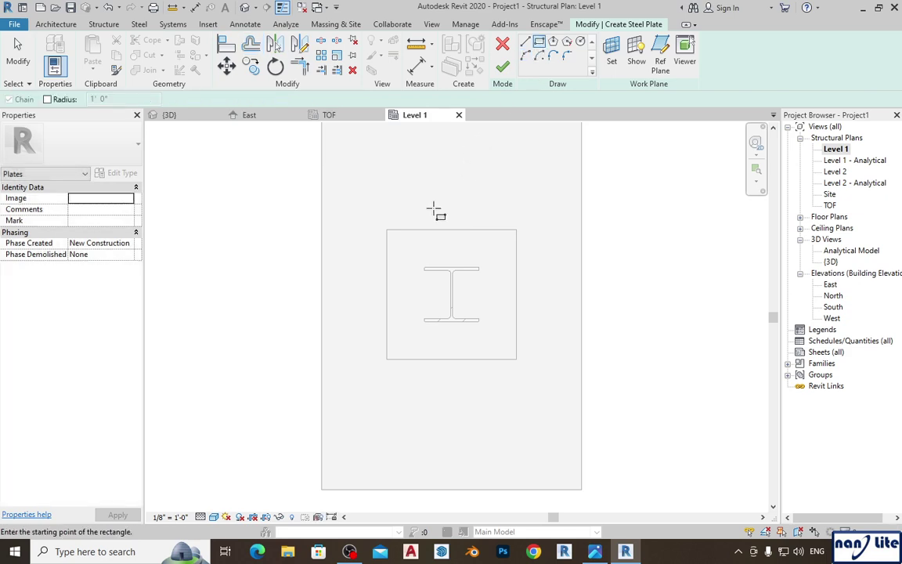